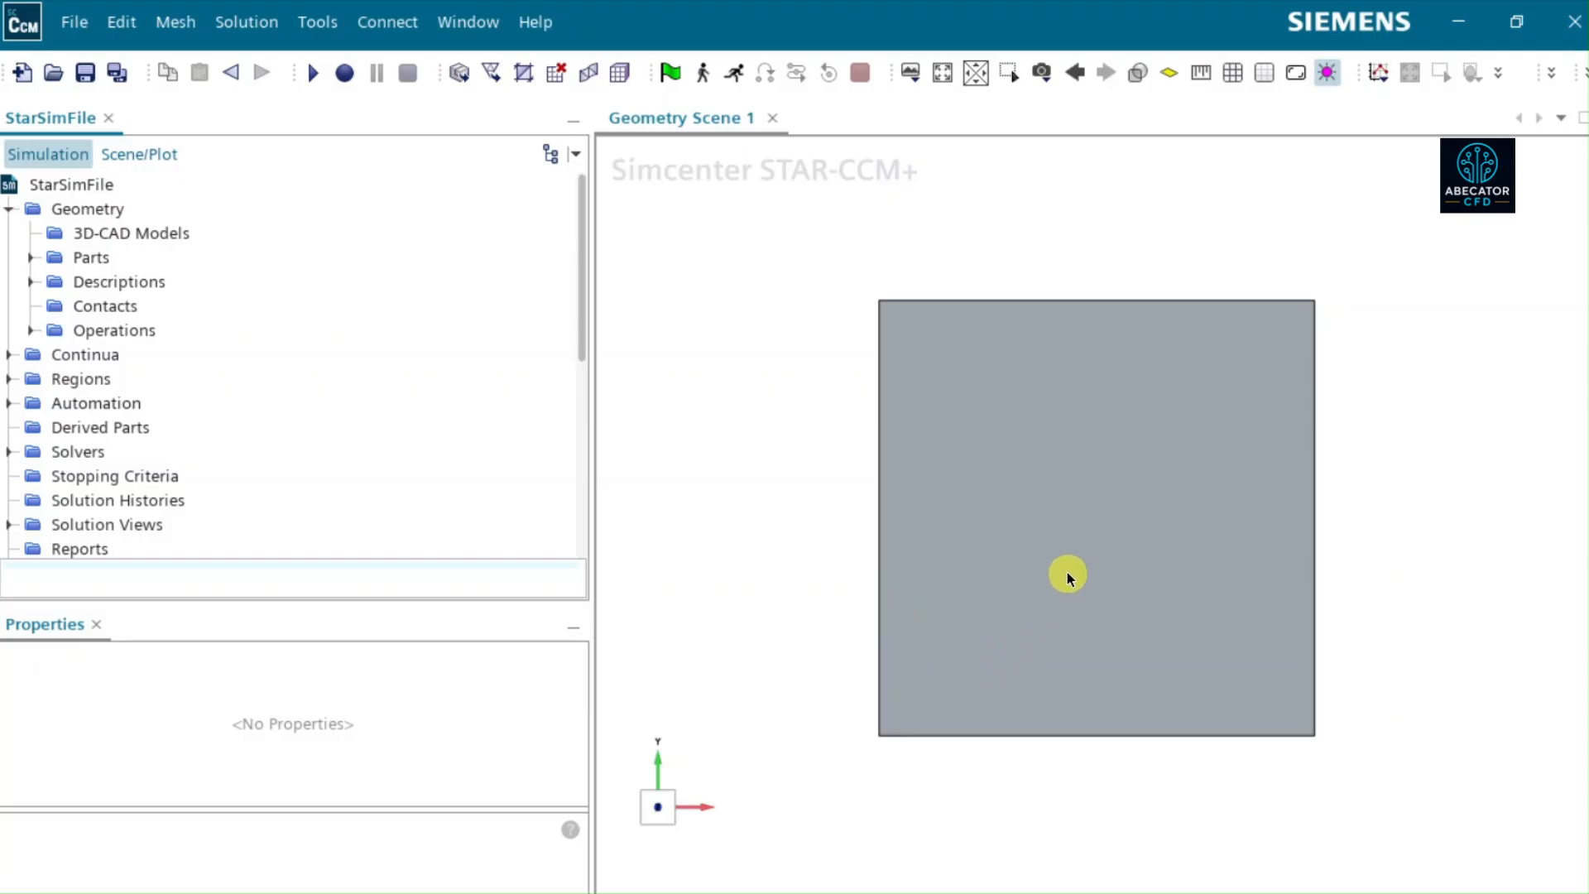
- Examine the Block1 part's geometry from several angles, its corner coordinates and the regions in the simulation tree
mouse_move(1106, 558)
mouse_down()
mouse_move(1160, 560)
mouse_move(1021, 551)
mouse_up()
scroll(1019, 549, down, 3)
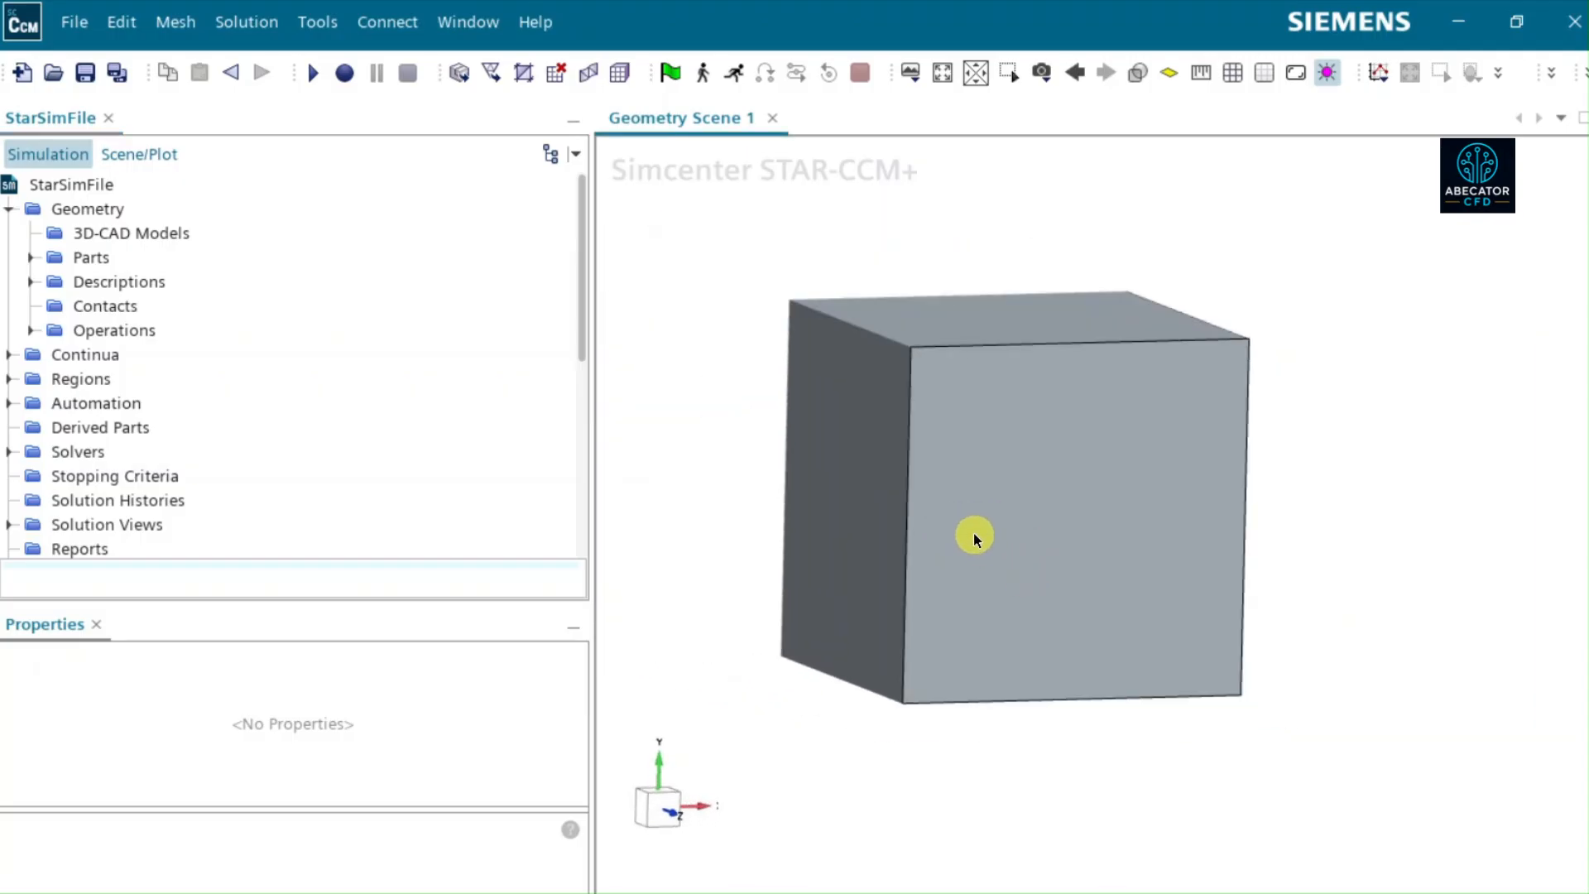
click(31, 260)
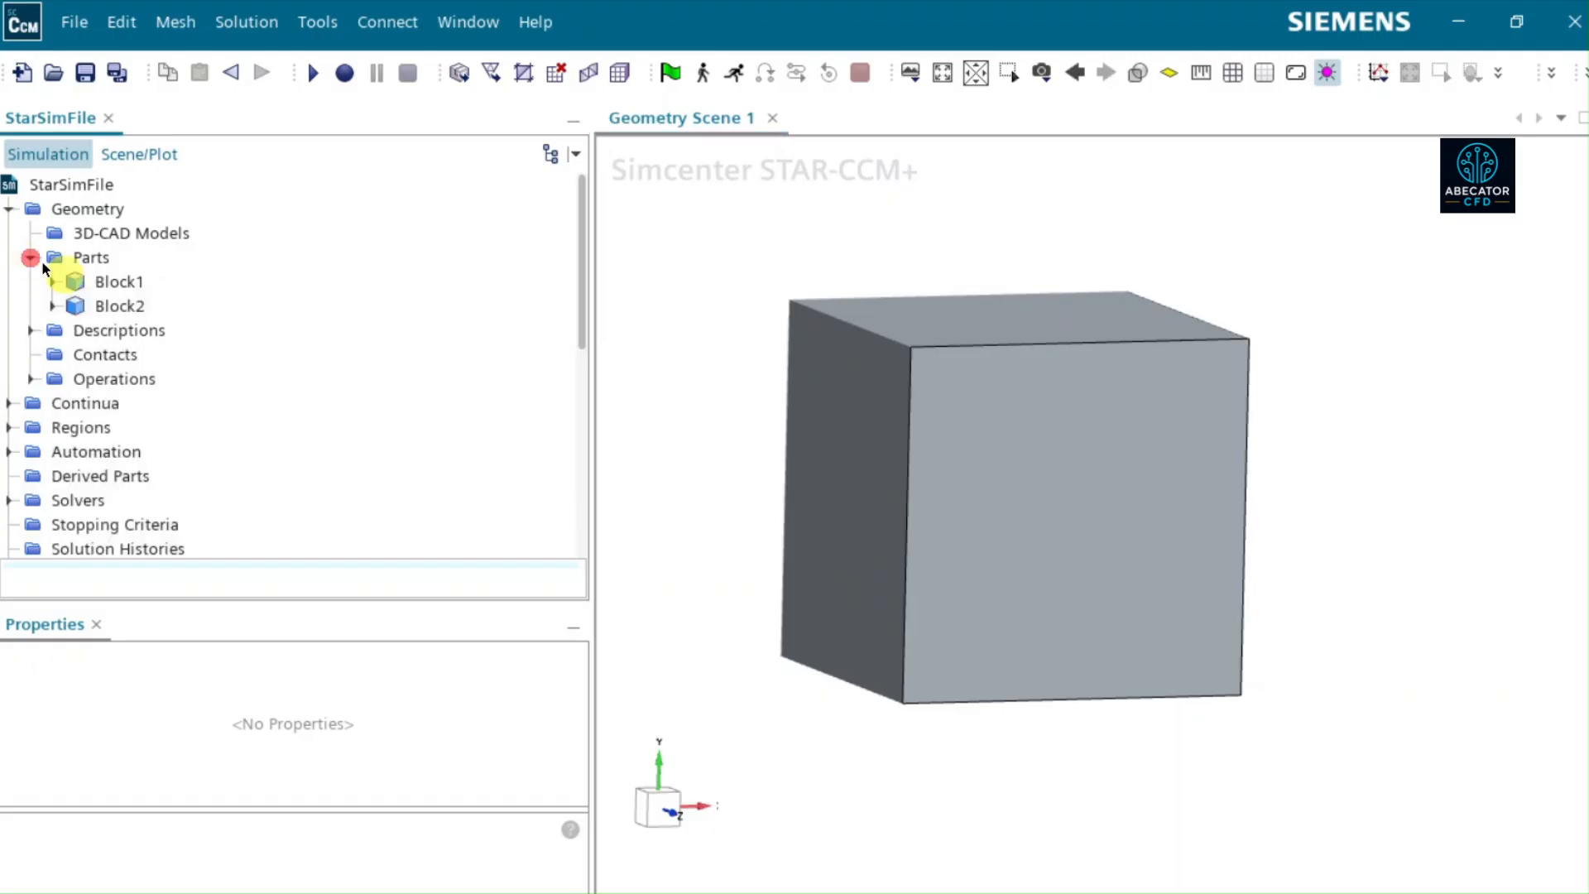
click(112, 282)
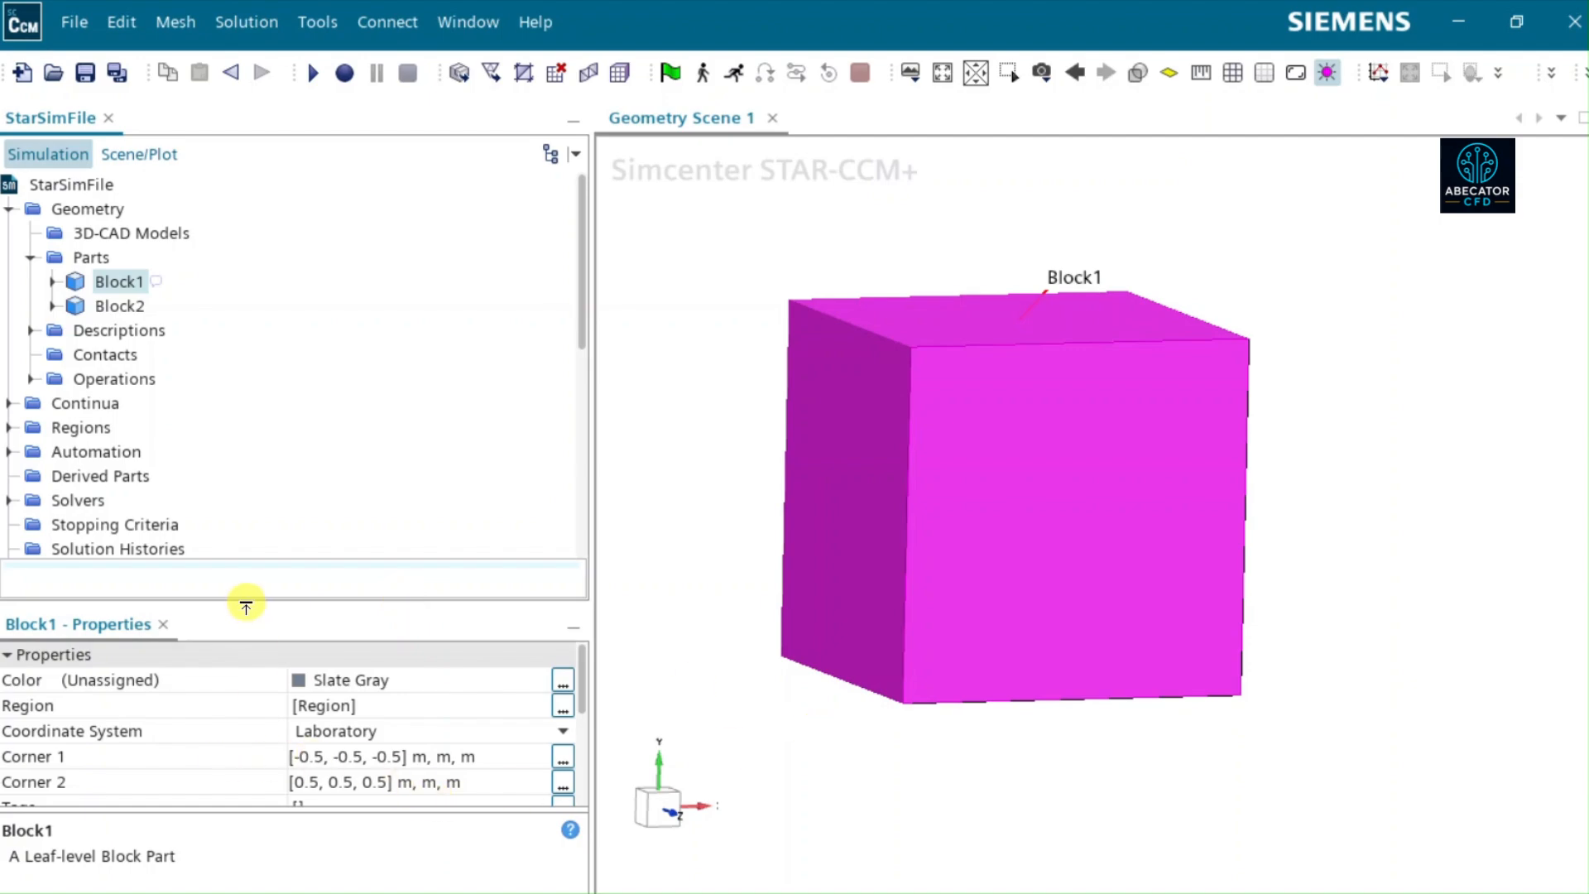
drag(246, 607, 252, 486)
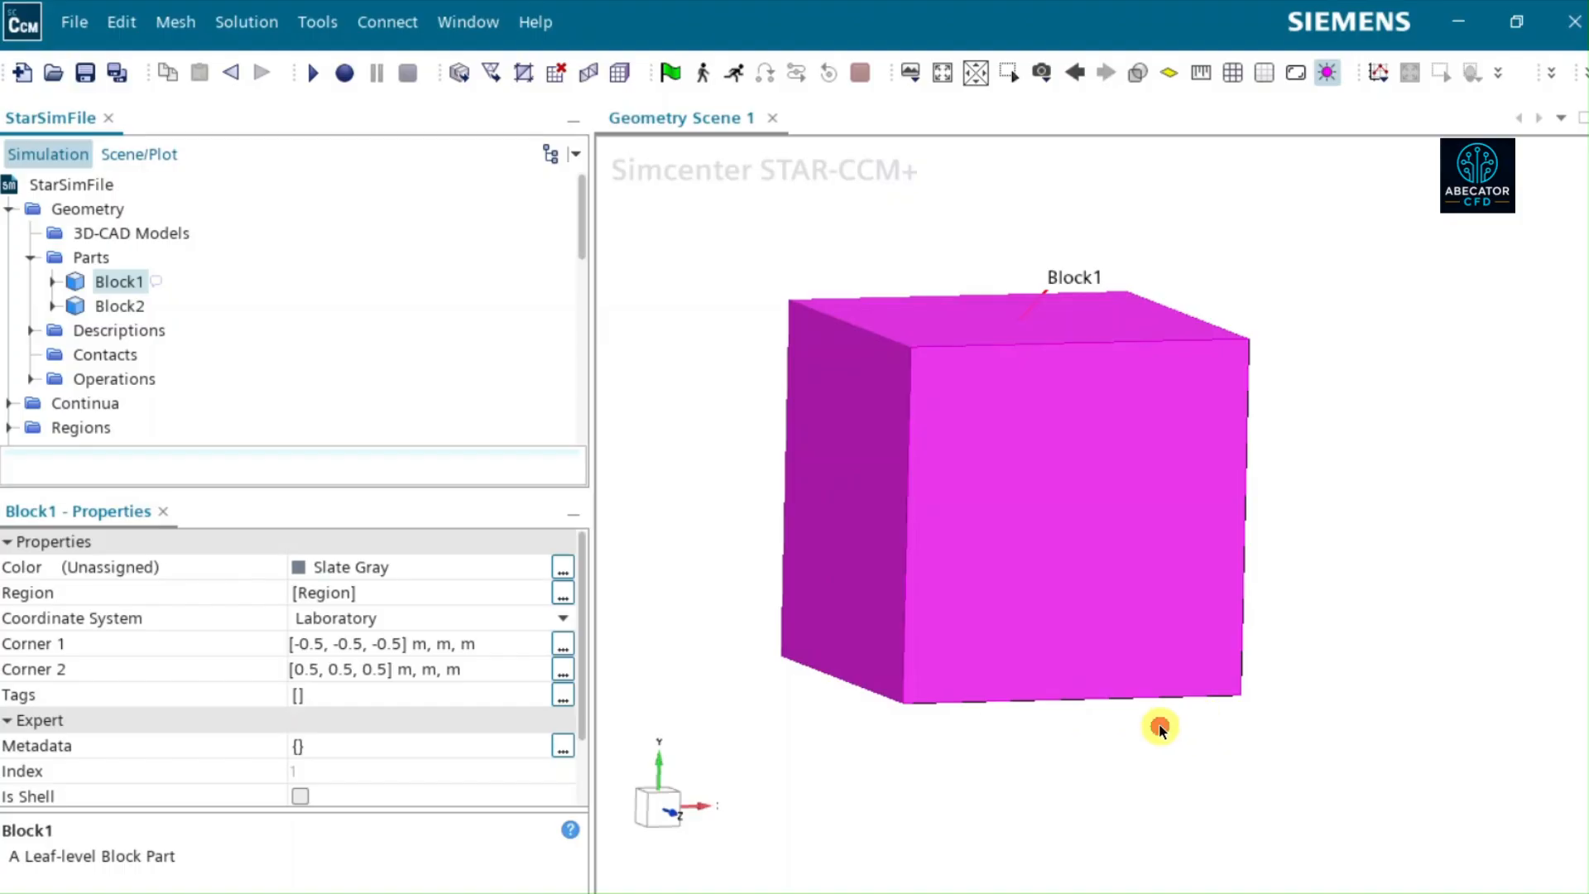
drag(1159, 725, 1124, 723)
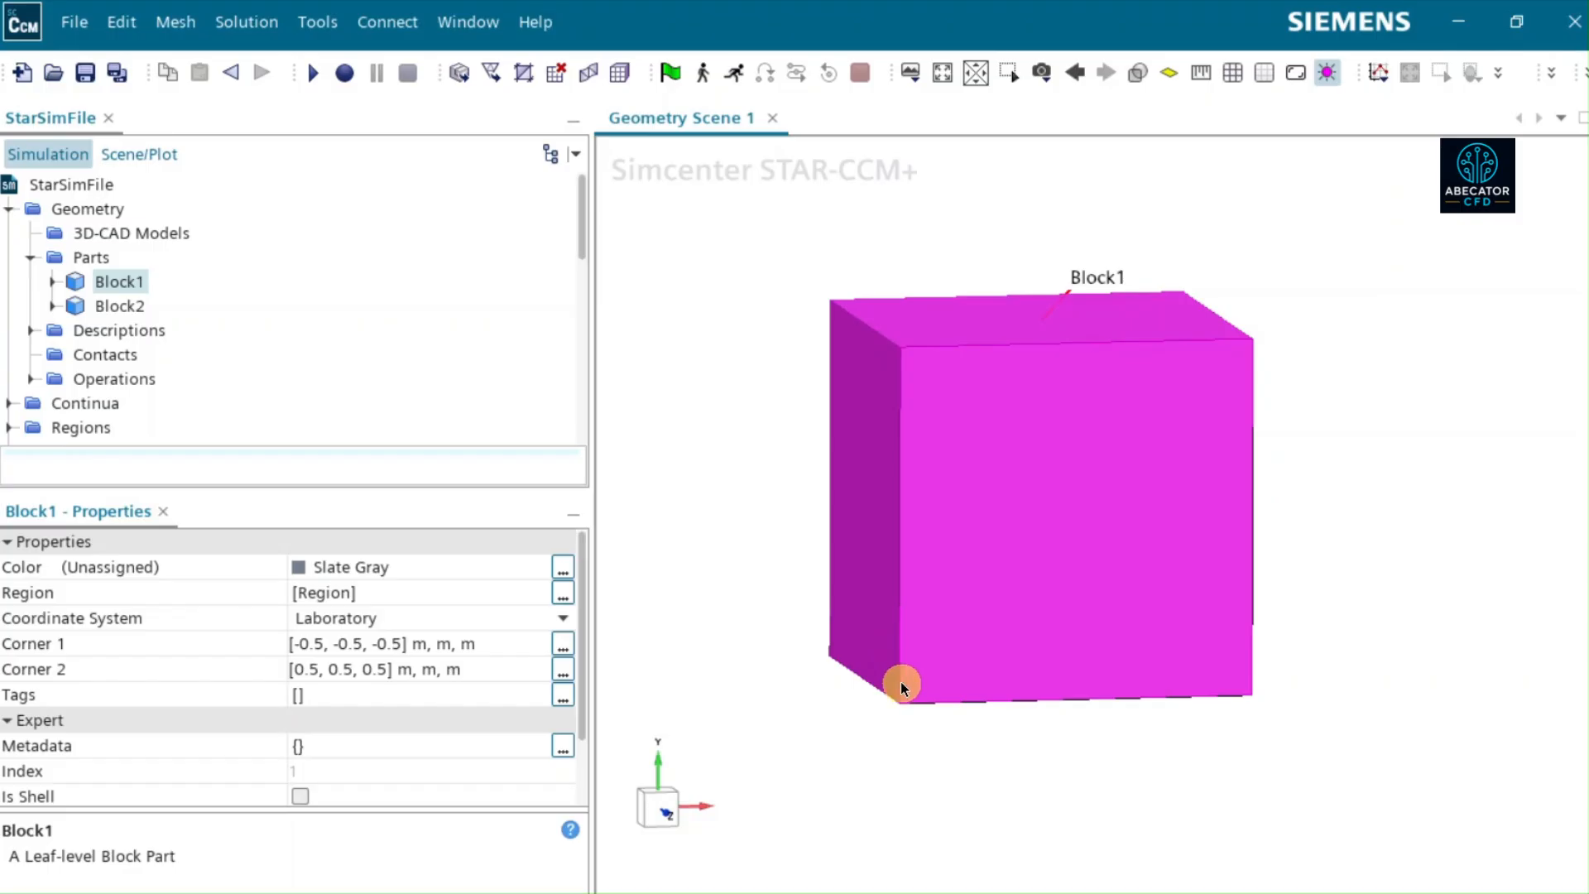
drag(849, 654, 960, 679)
click(940, 78)
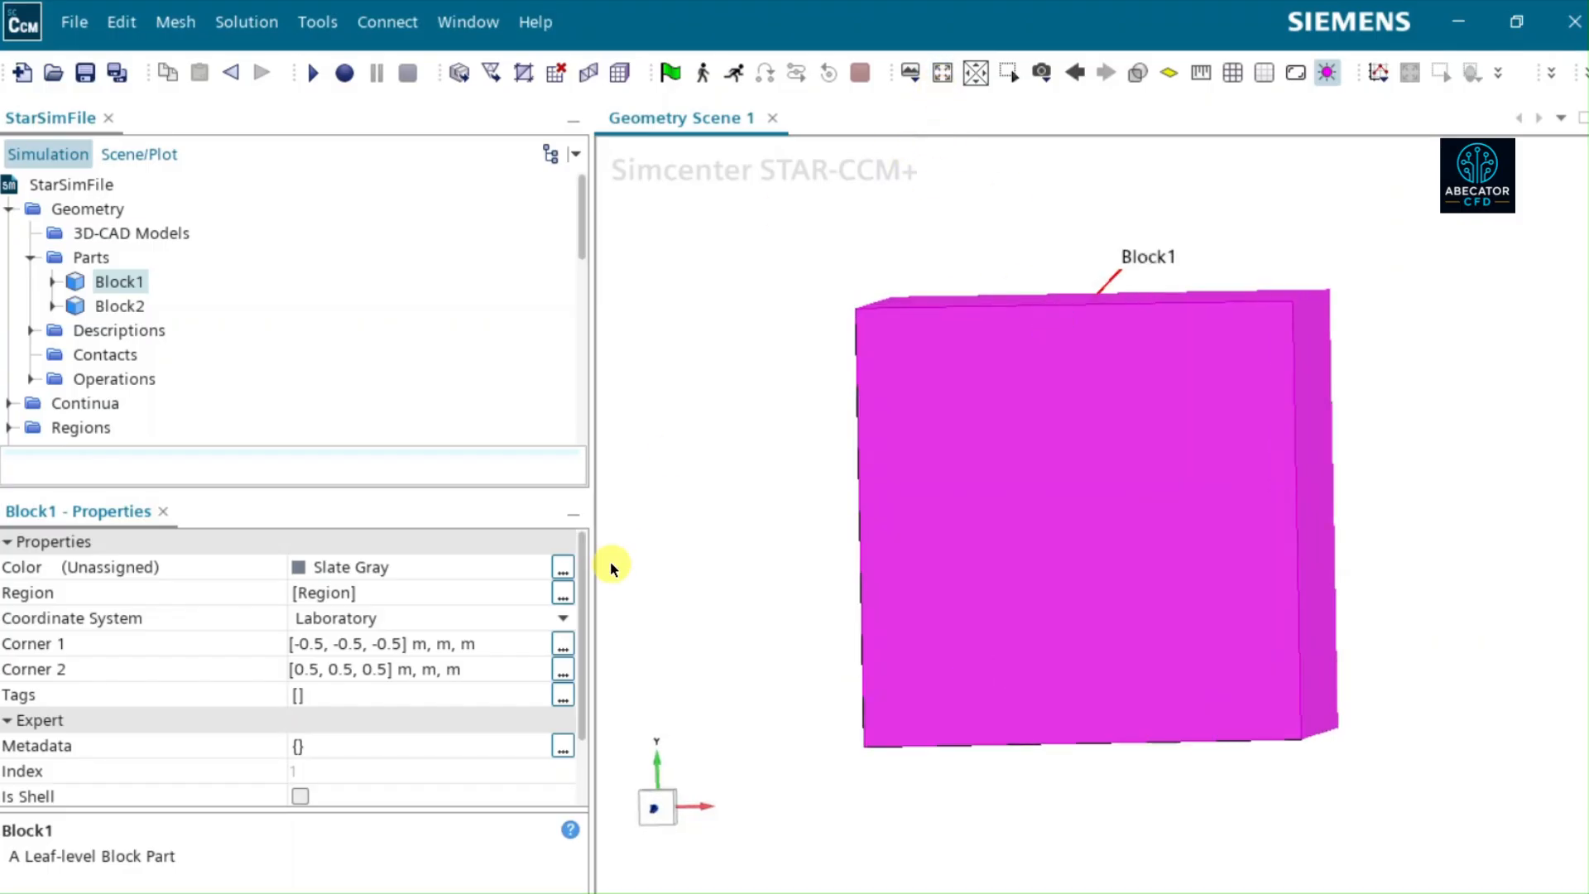
click(659, 806)
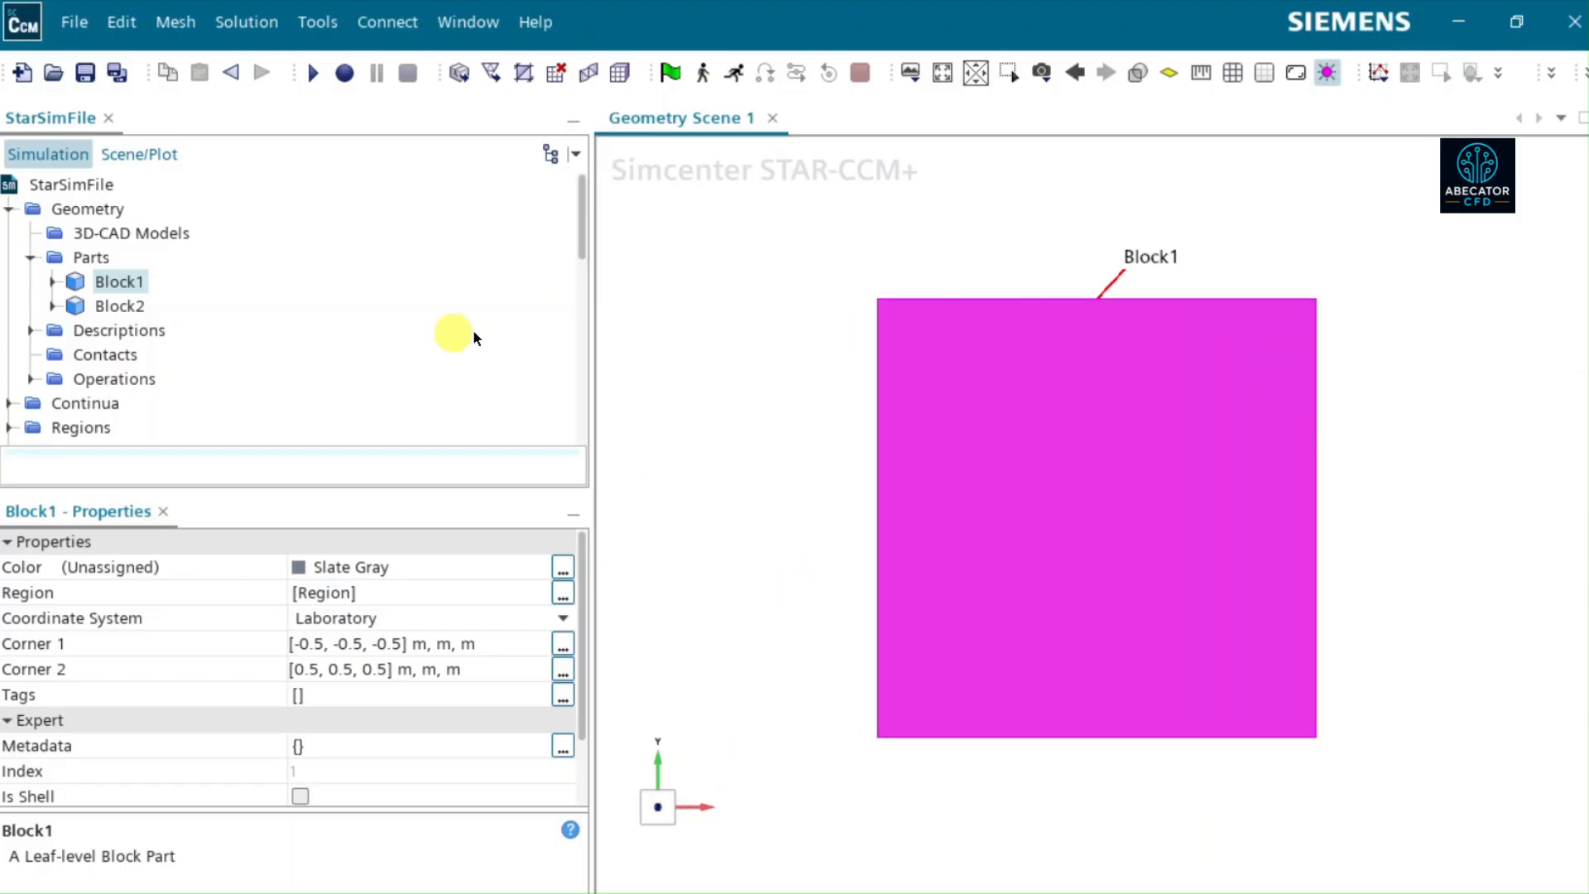
scroll(157, 295, down, 1)
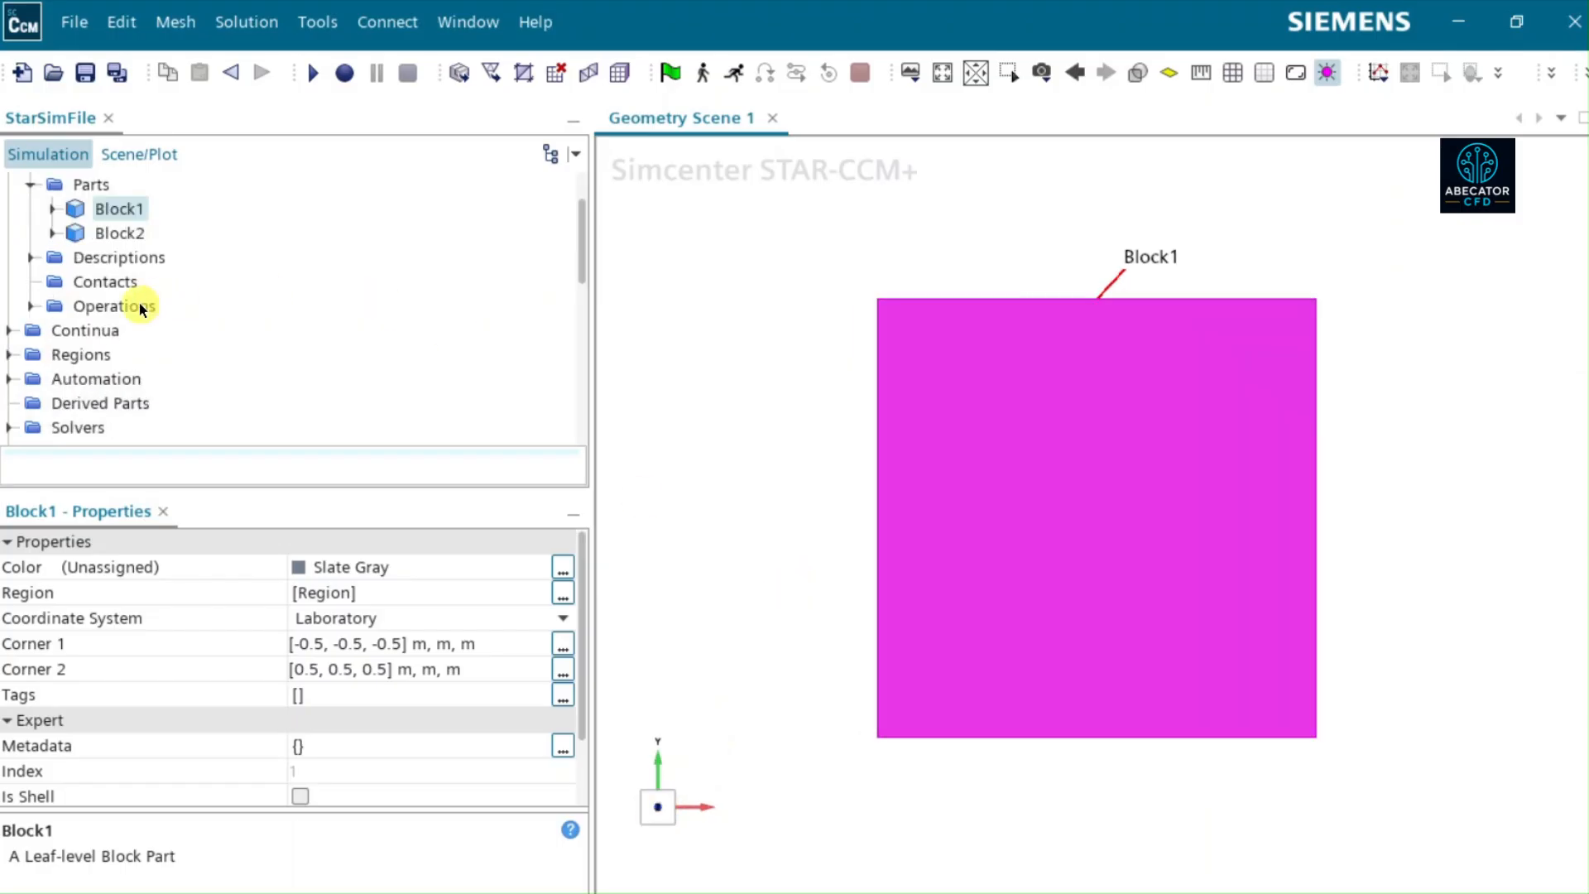
click(9, 354)
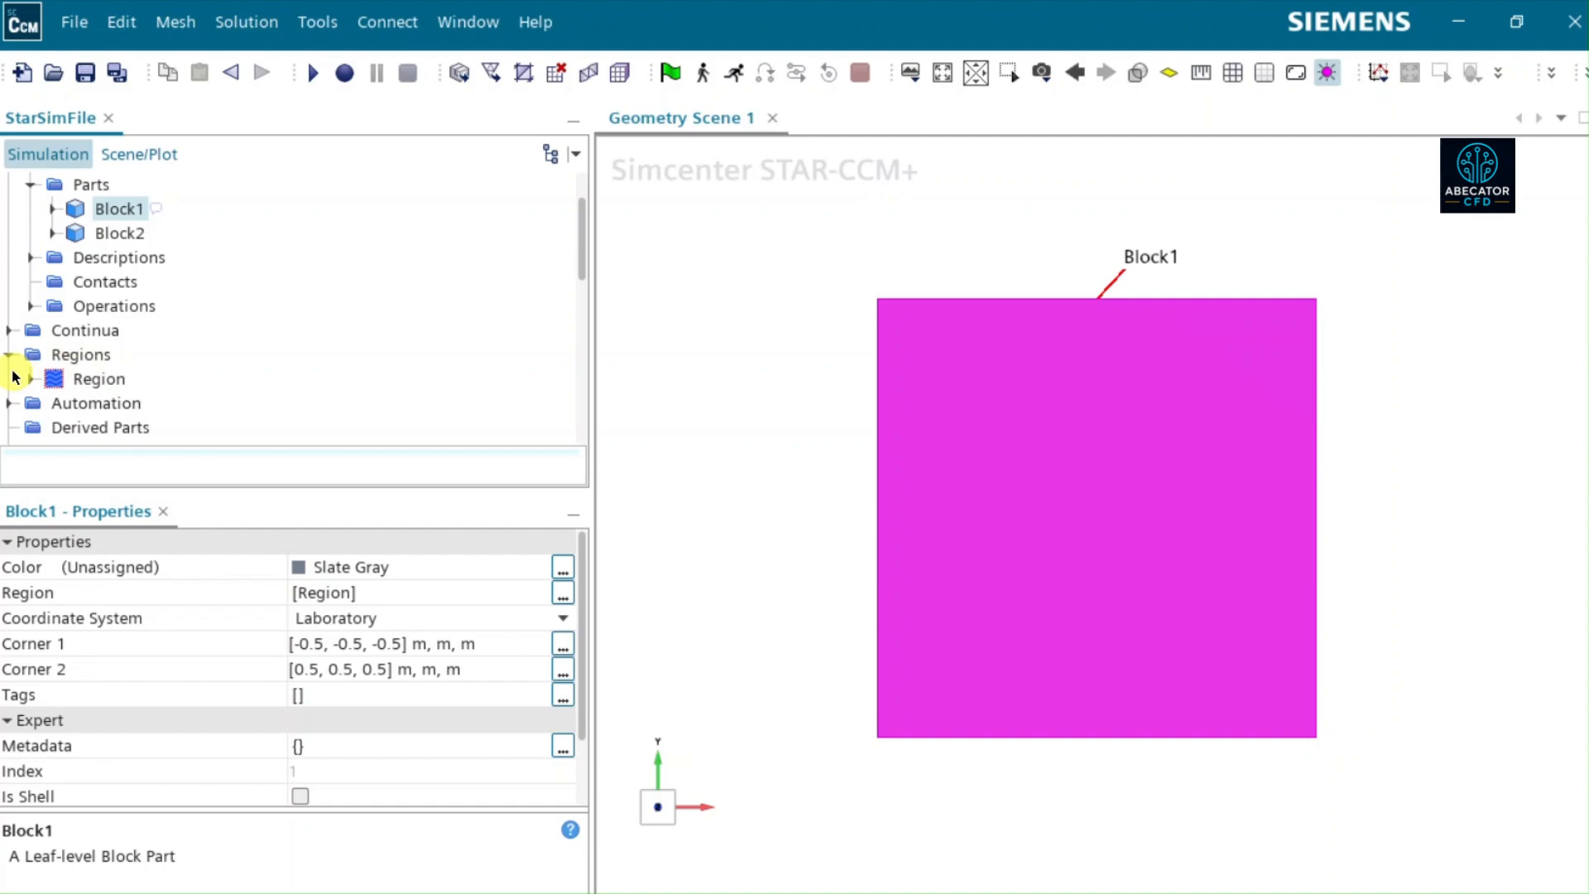
click(8, 354)
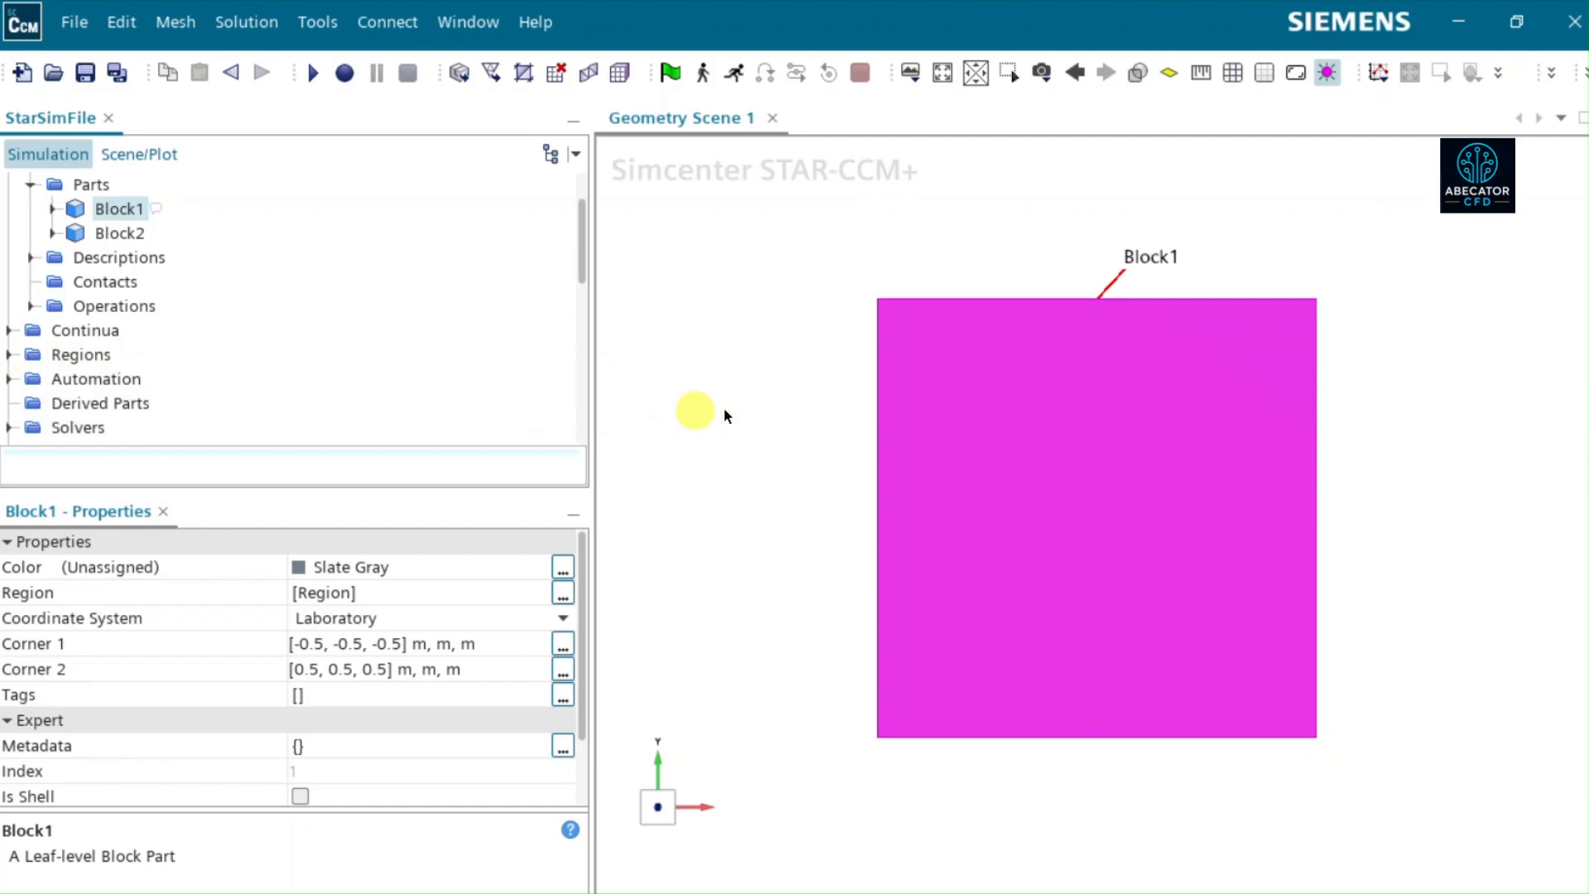
- Create an Automated Mesh operation on Block1 with the Surface Remesher and Trimmed Cell Mesher enabled
click(28, 304)
click(131, 305)
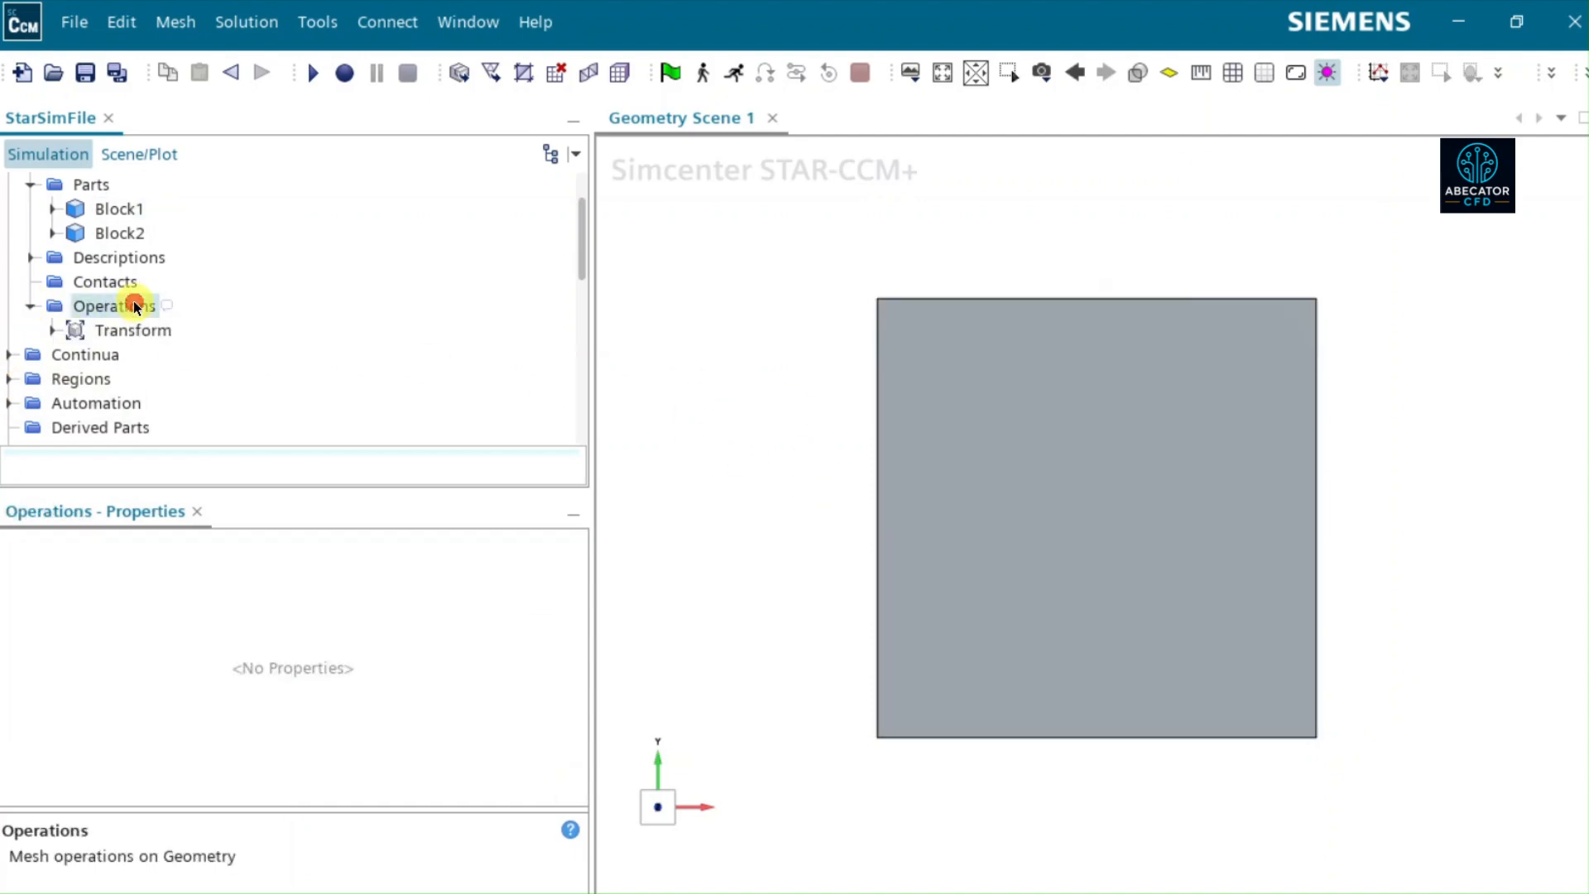
right_click(130, 304)
mouse_move(215, 322)
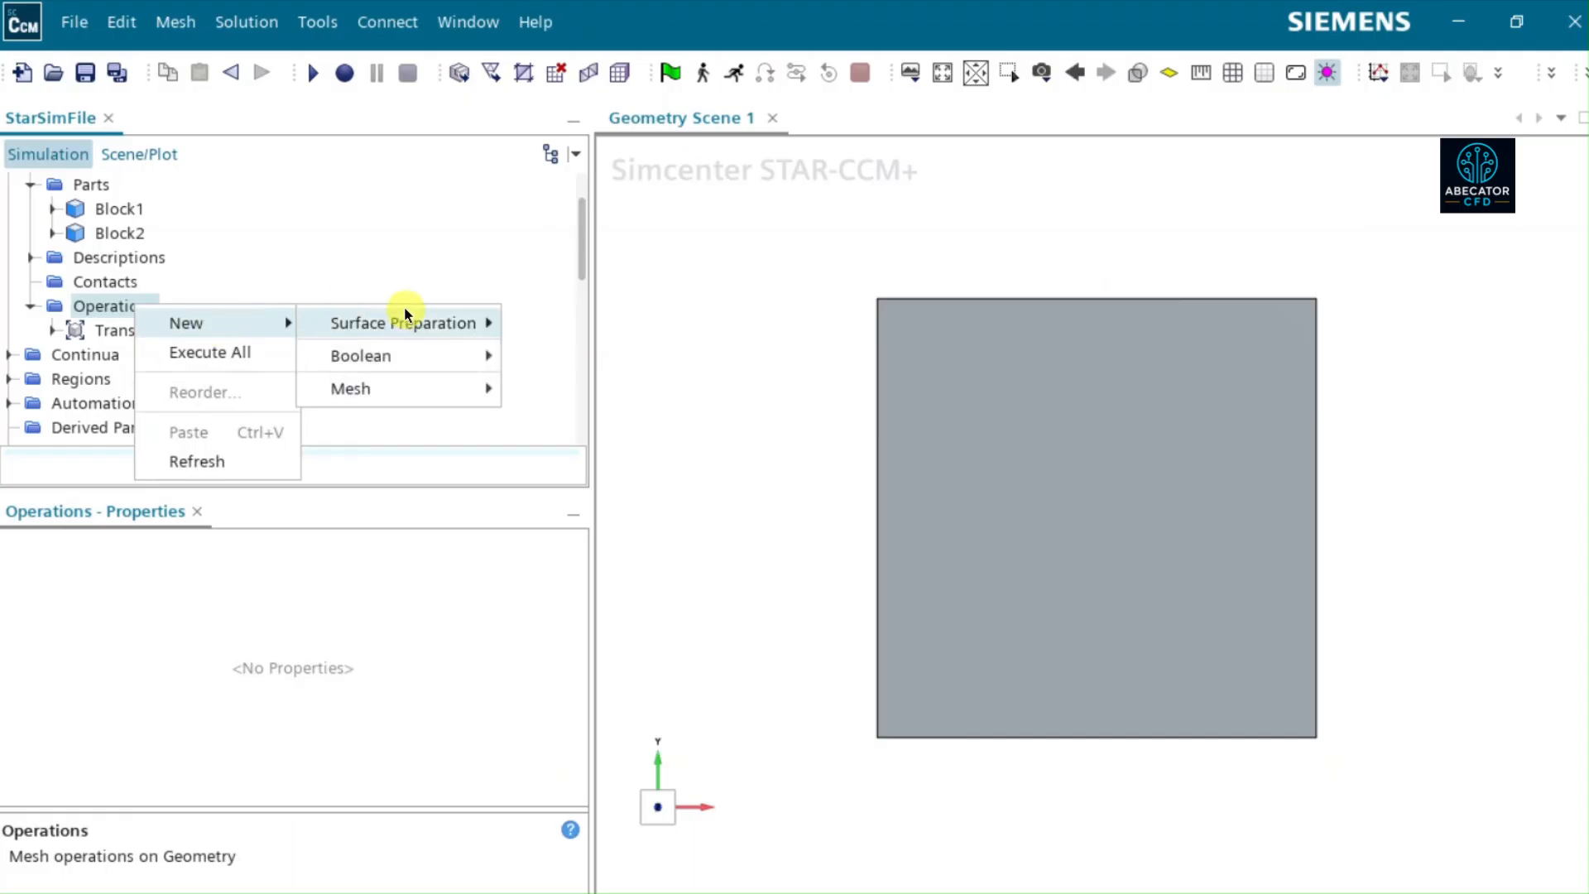
mouse_move(380, 388)
click(569, 391)
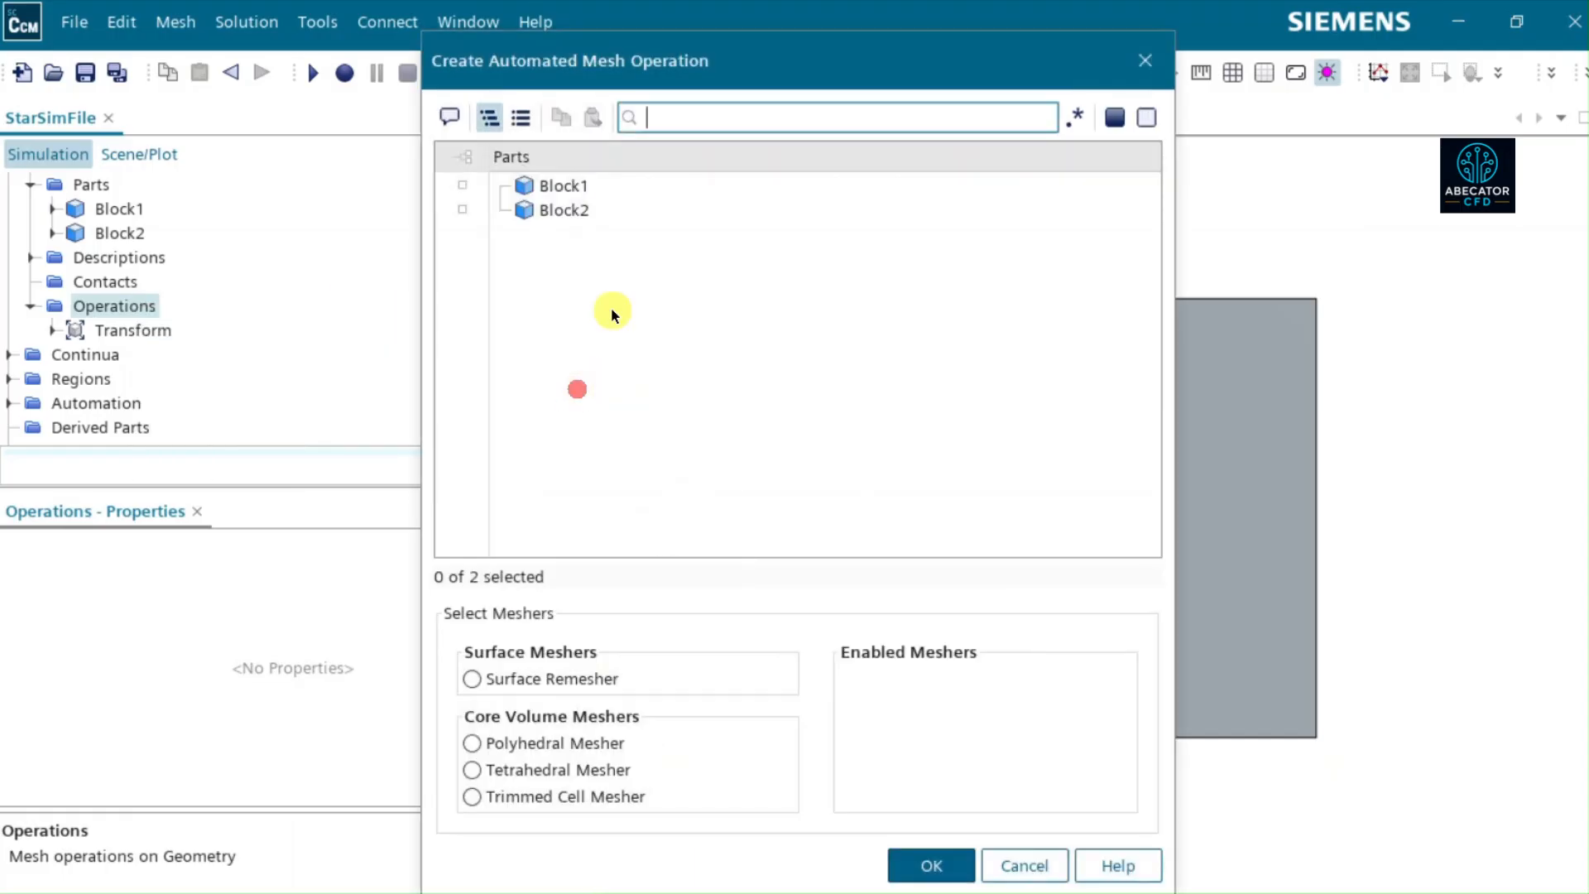
click(568, 187)
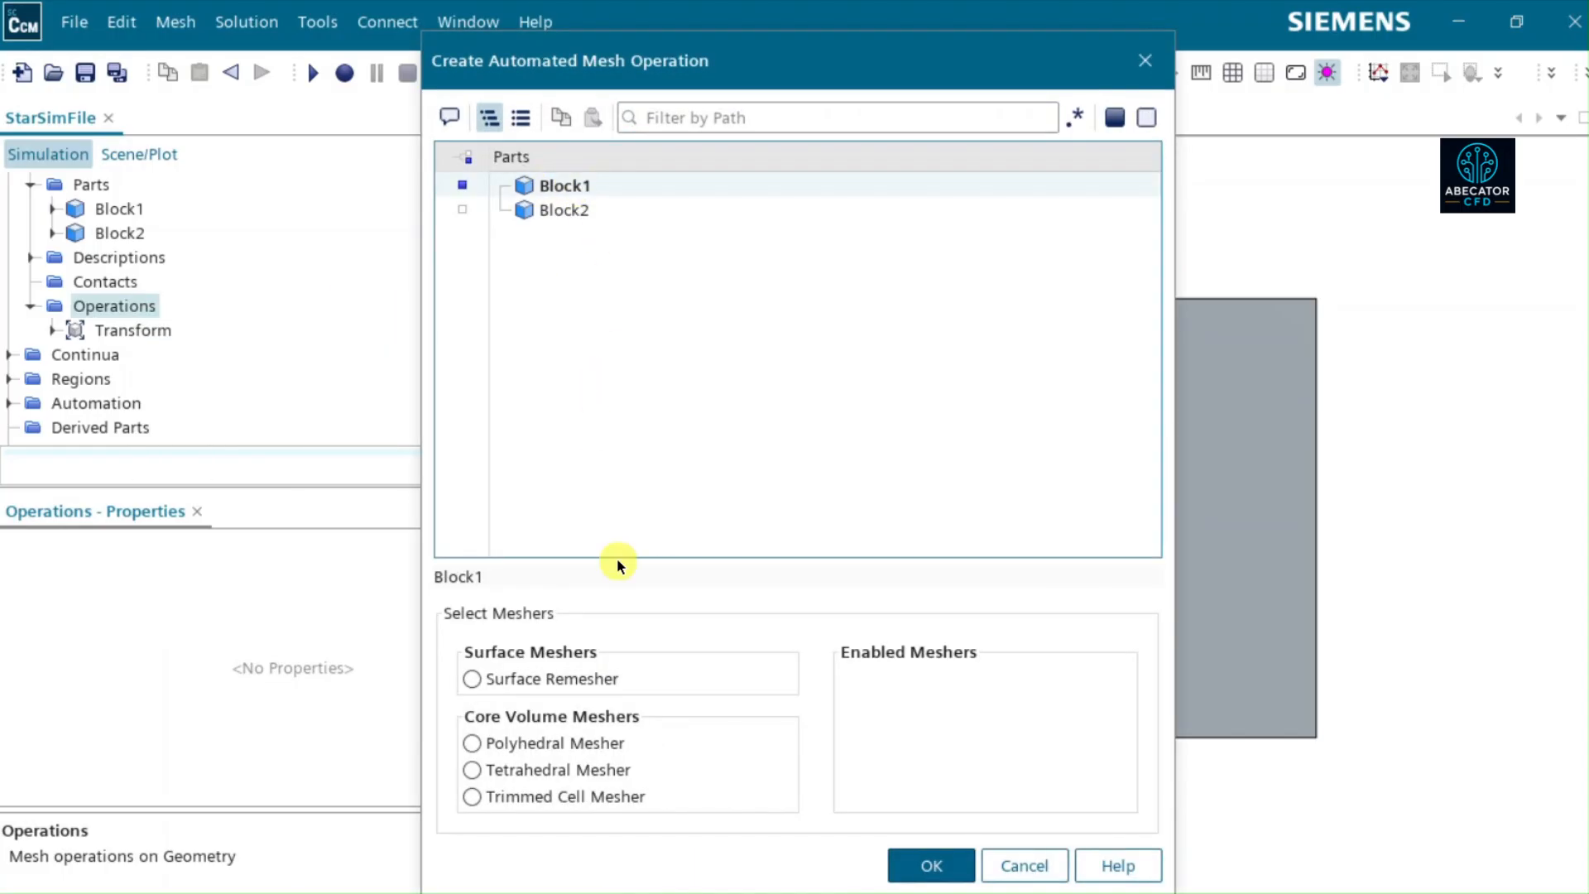
click(513, 681)
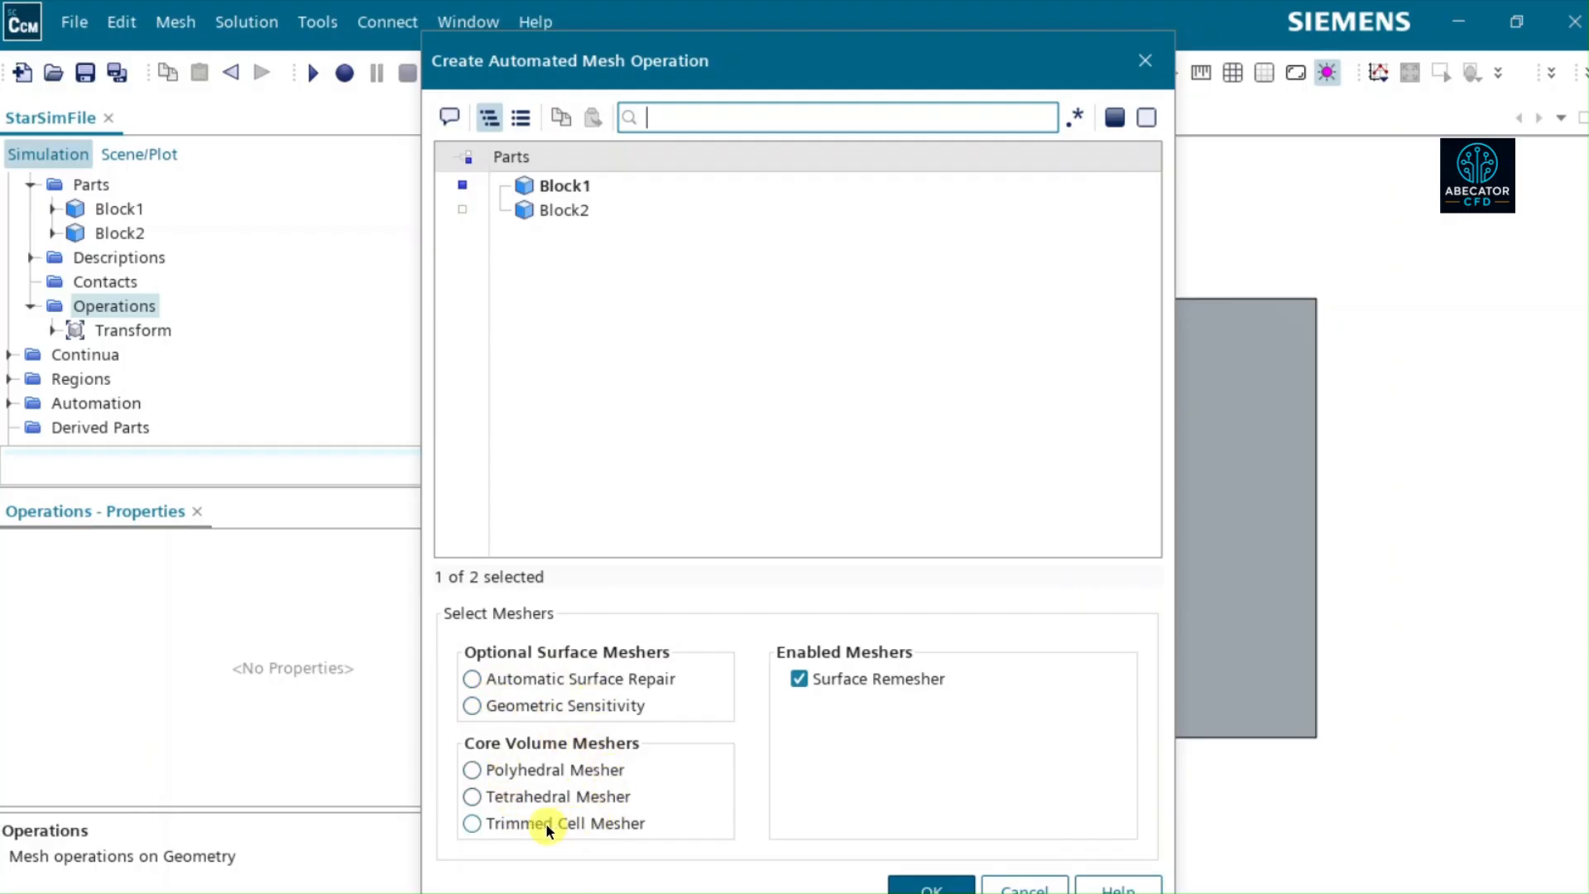
click(501, 825)
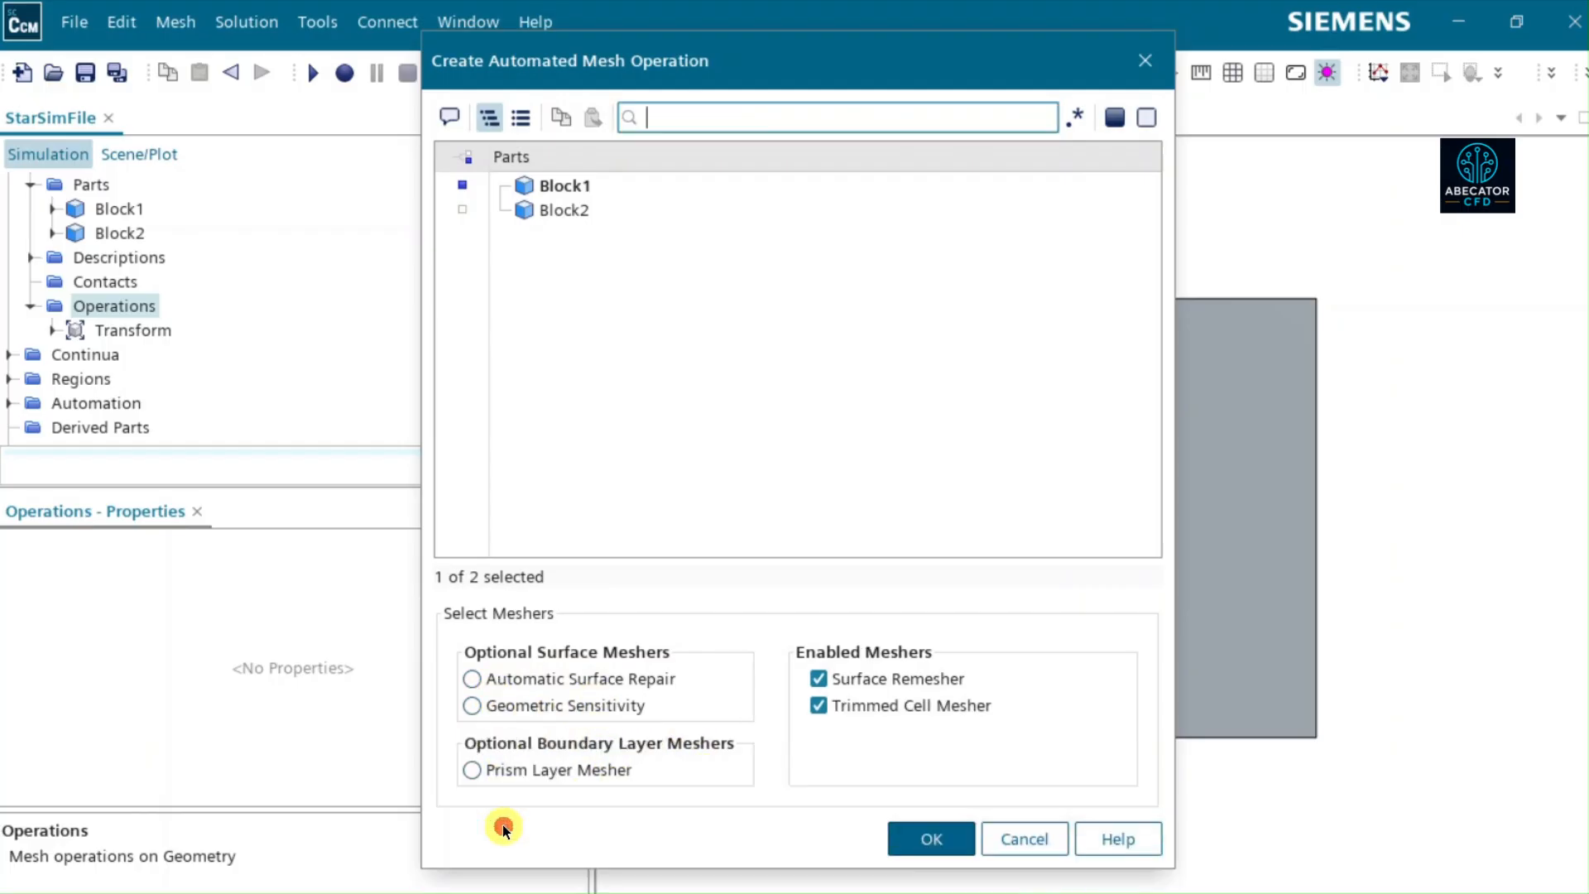
click(919, 836)
- Set the Base Size in the Automated Mesh operation's default controls to 0.2 m
click(87, 355)
click(49, 355)
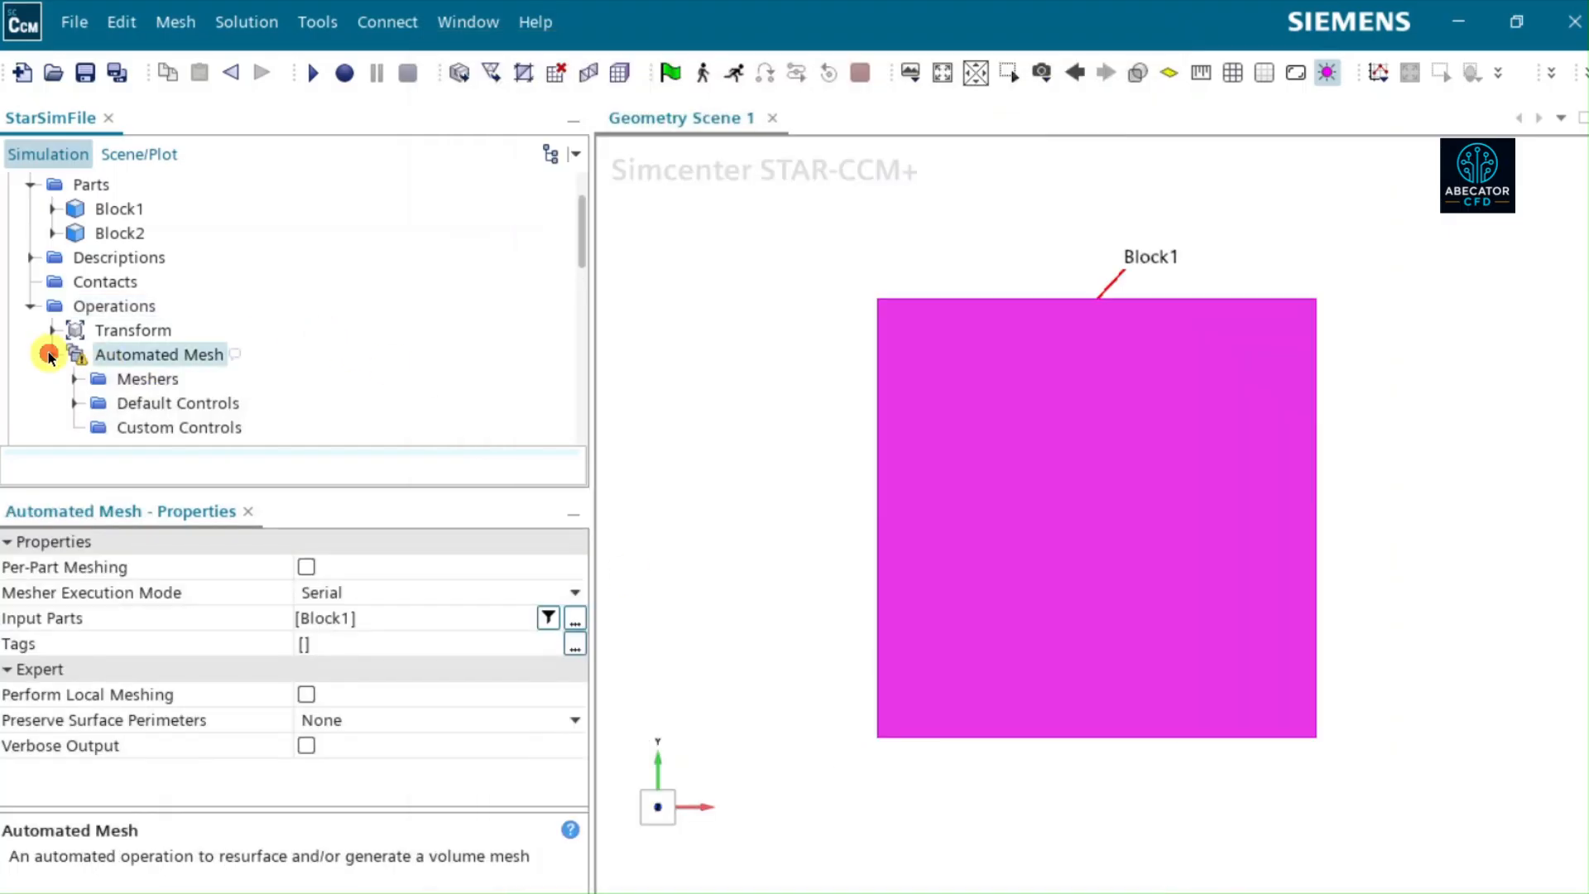
click(73, 401)
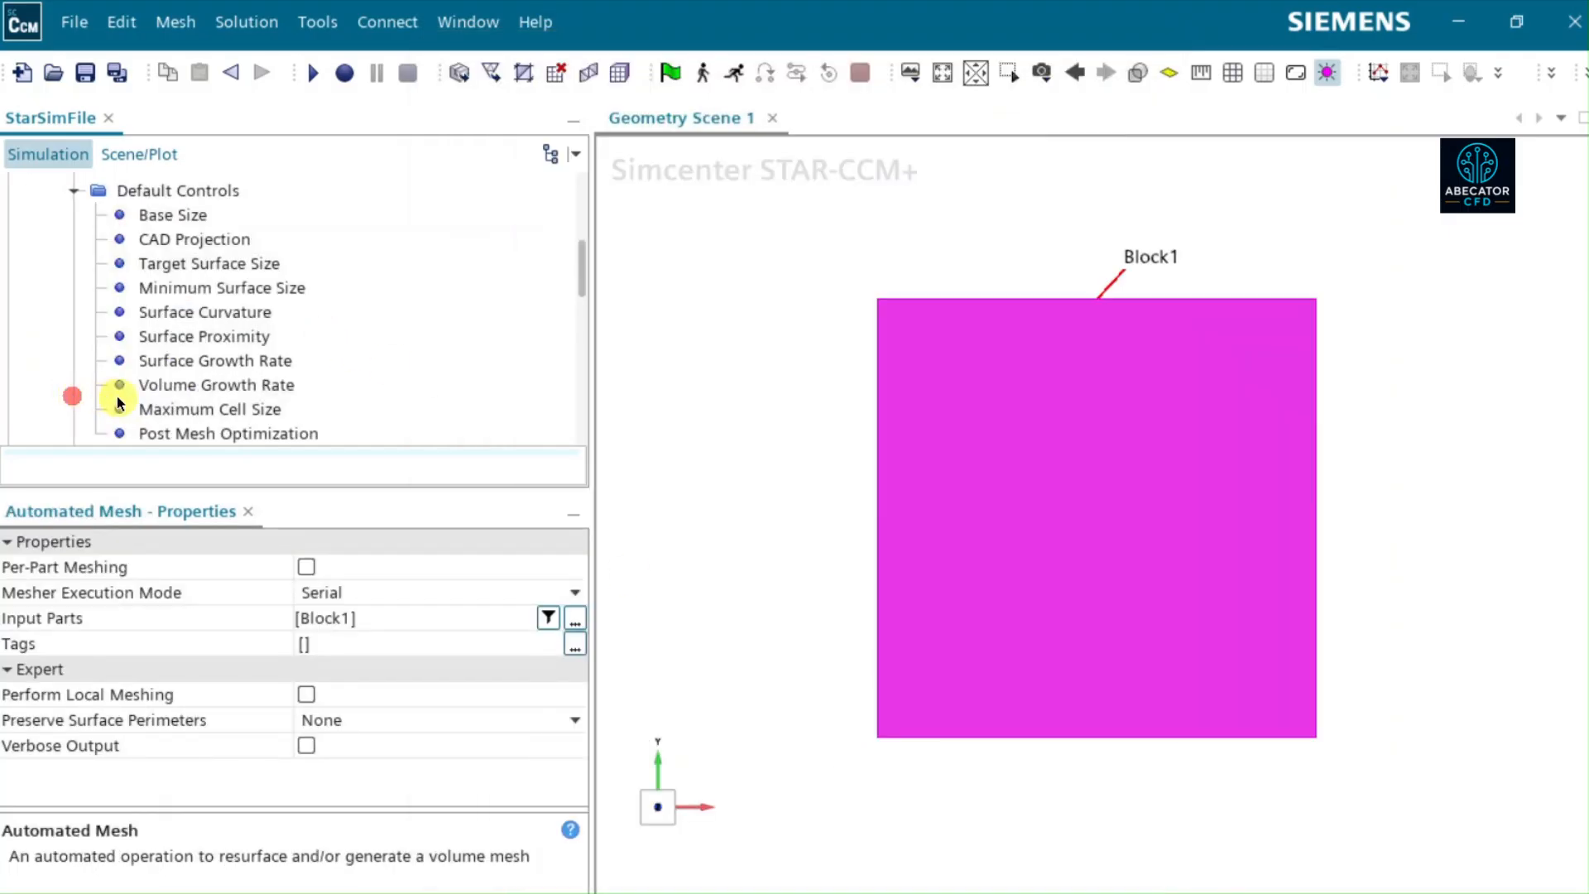
click(161, 217)
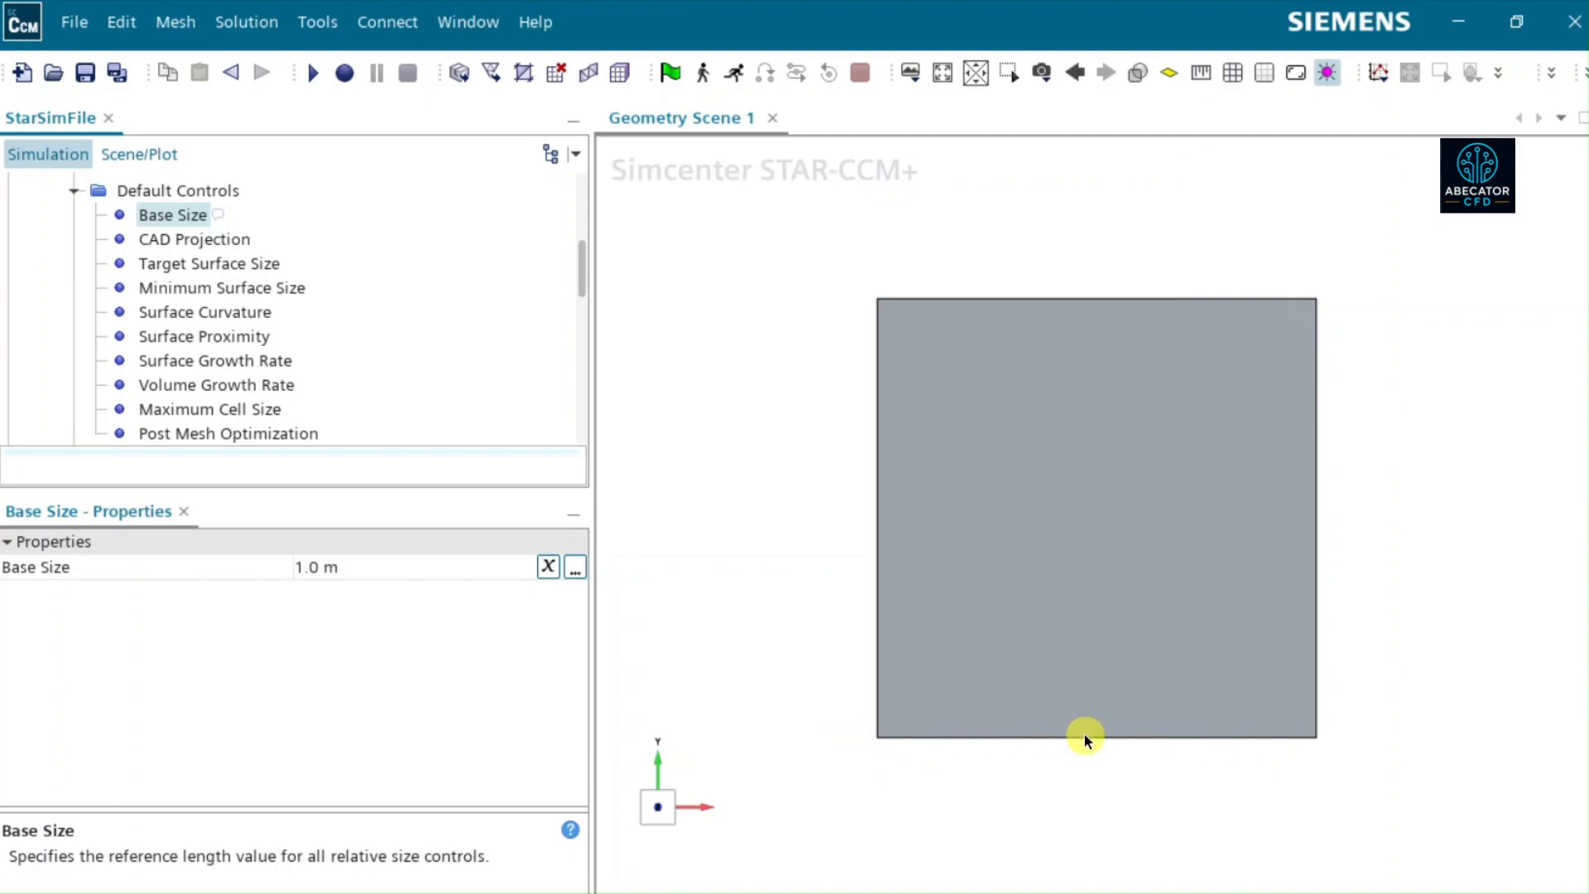
click(361, 577)
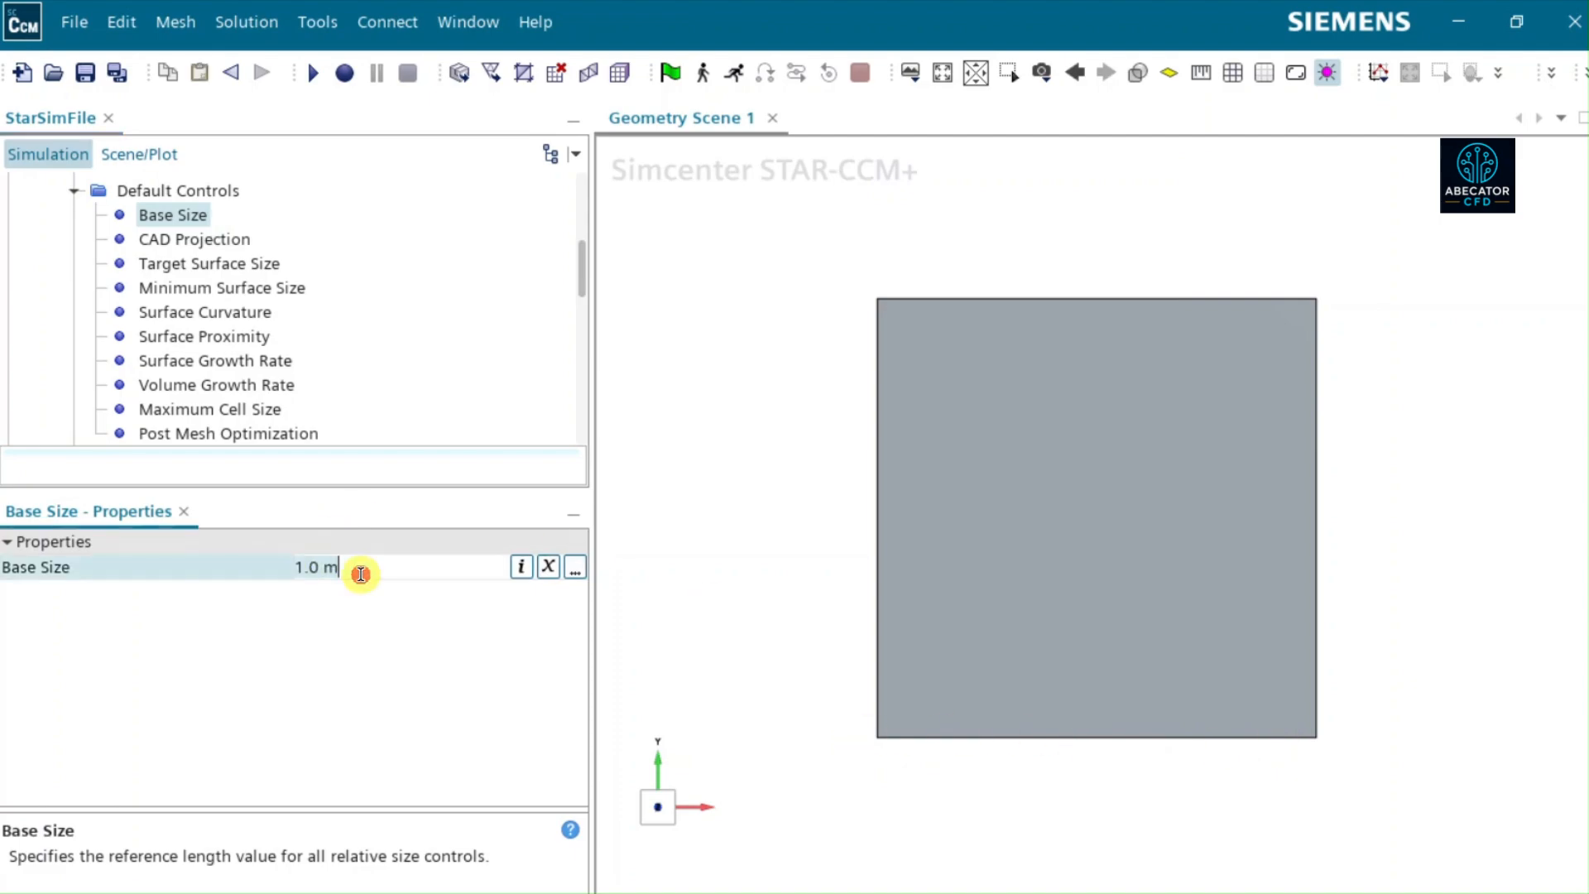
key(ctrl+a)
text(0.2 m)
key(Return)
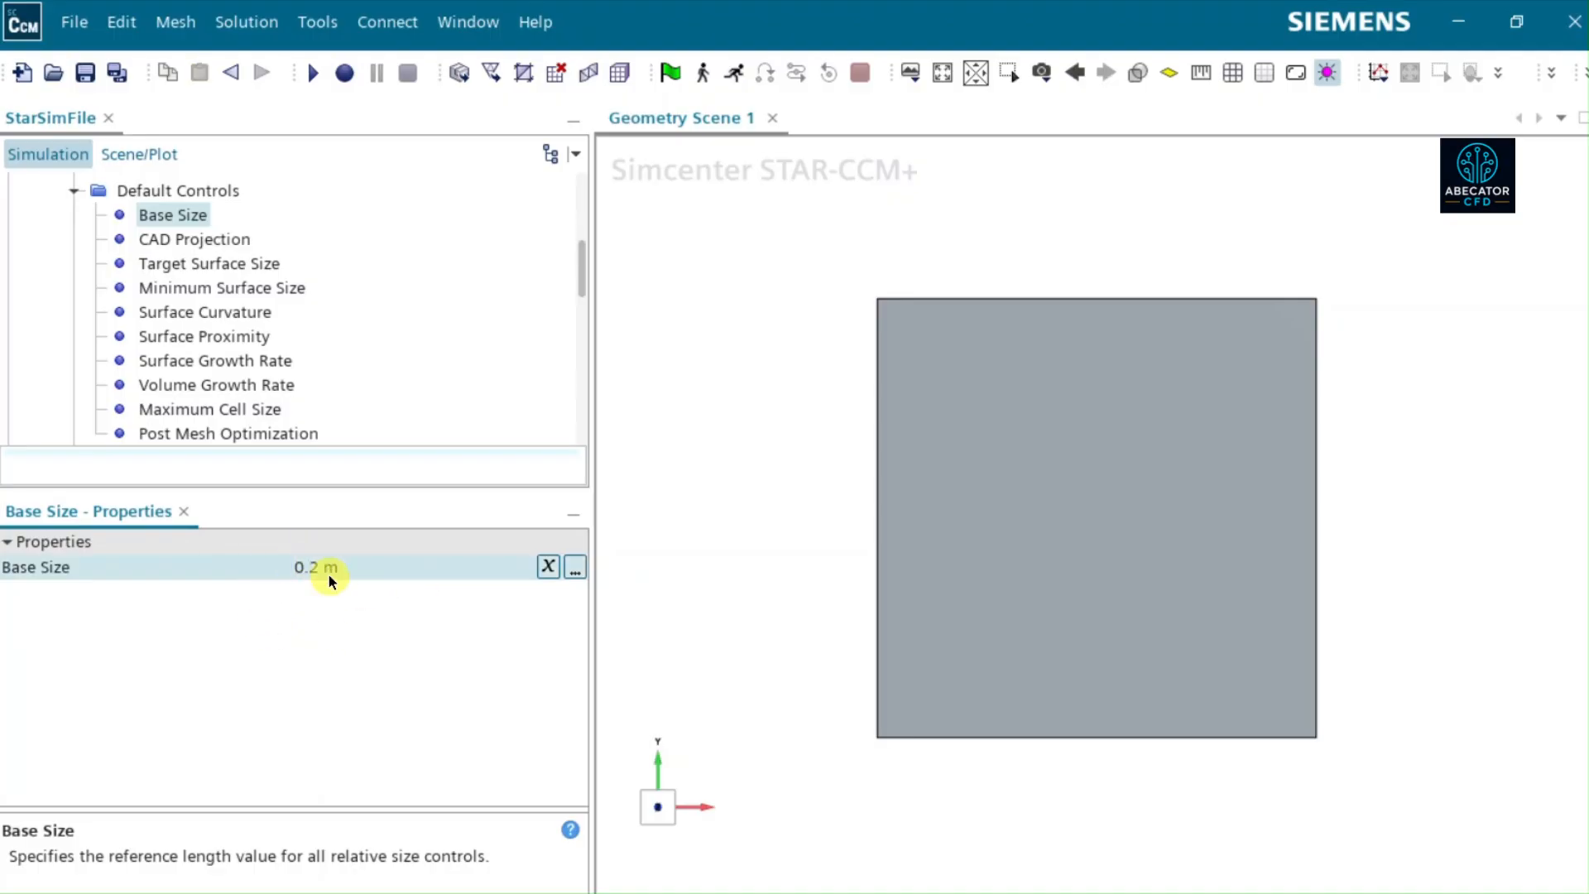
- Execute the Automated Mesh operation and open Mesh Scene 1 to display the mesh
scroll(260, 290, up, 2)
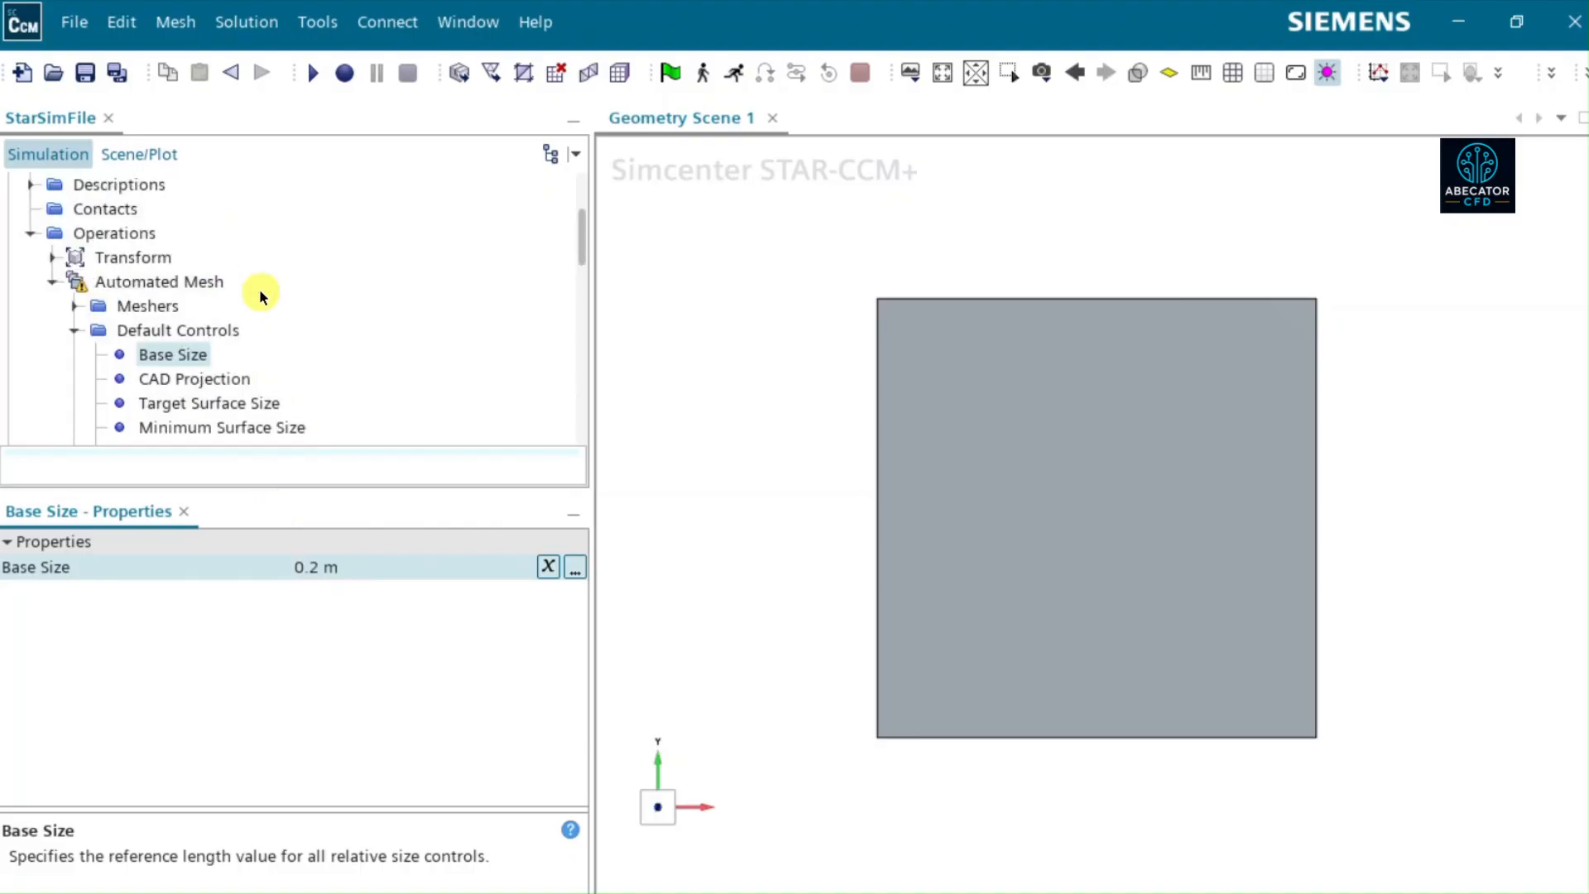
click(174, 281)
right_click(174, 282)
click(223, 331)
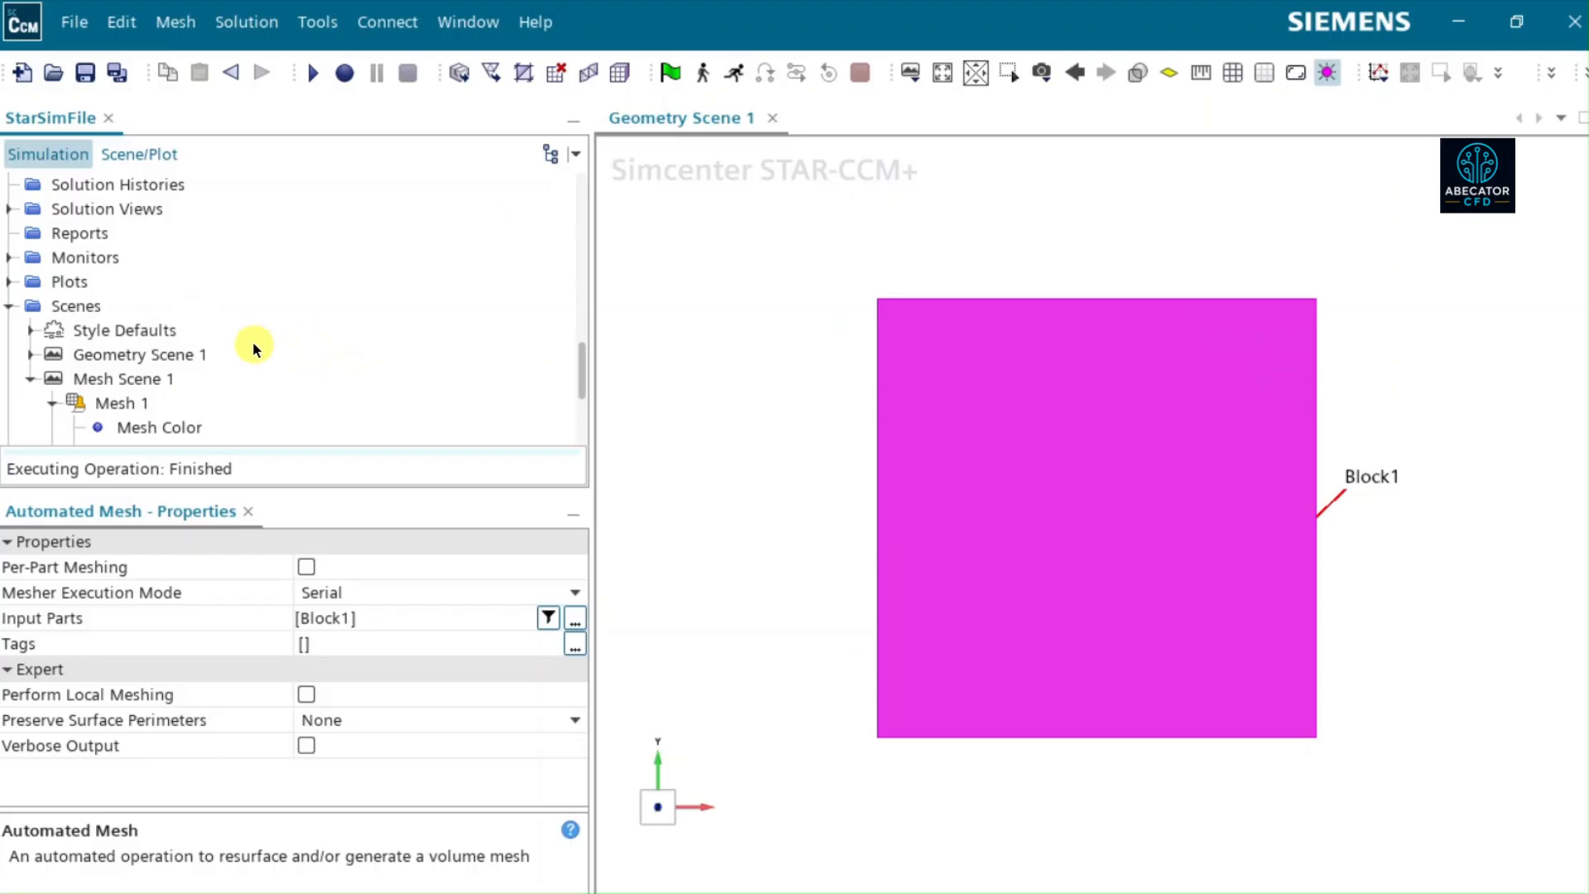
double_click(88, 376)
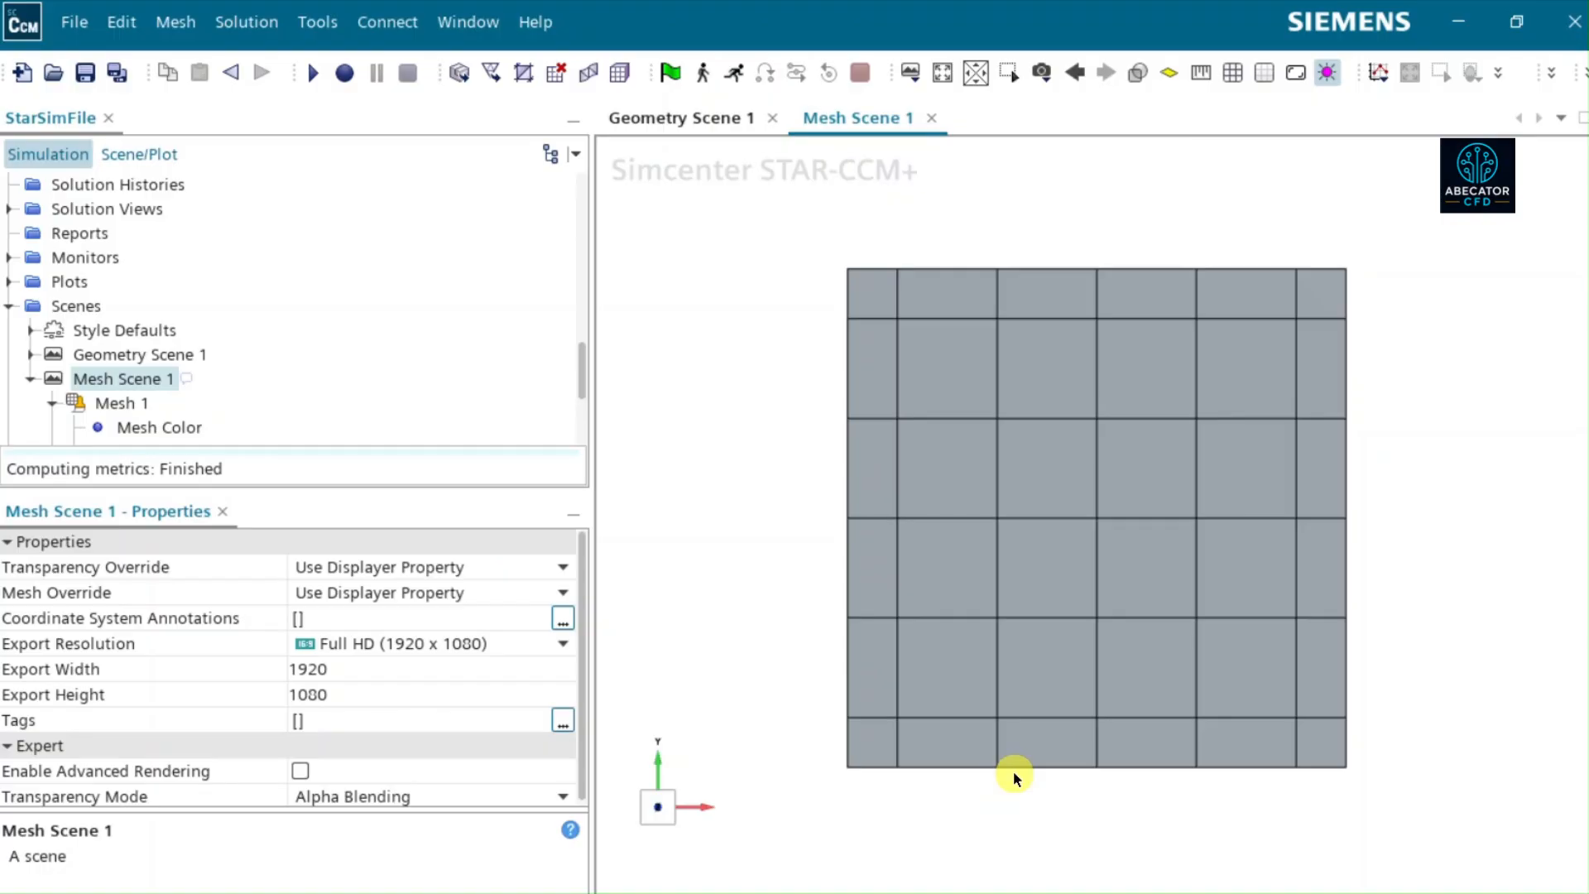
- Inspect the Trimmed Cell Mesher's properties in the Automated Mesh operation, including the Perform Mesh Alignment option
scroll(167, 335, up, 2)
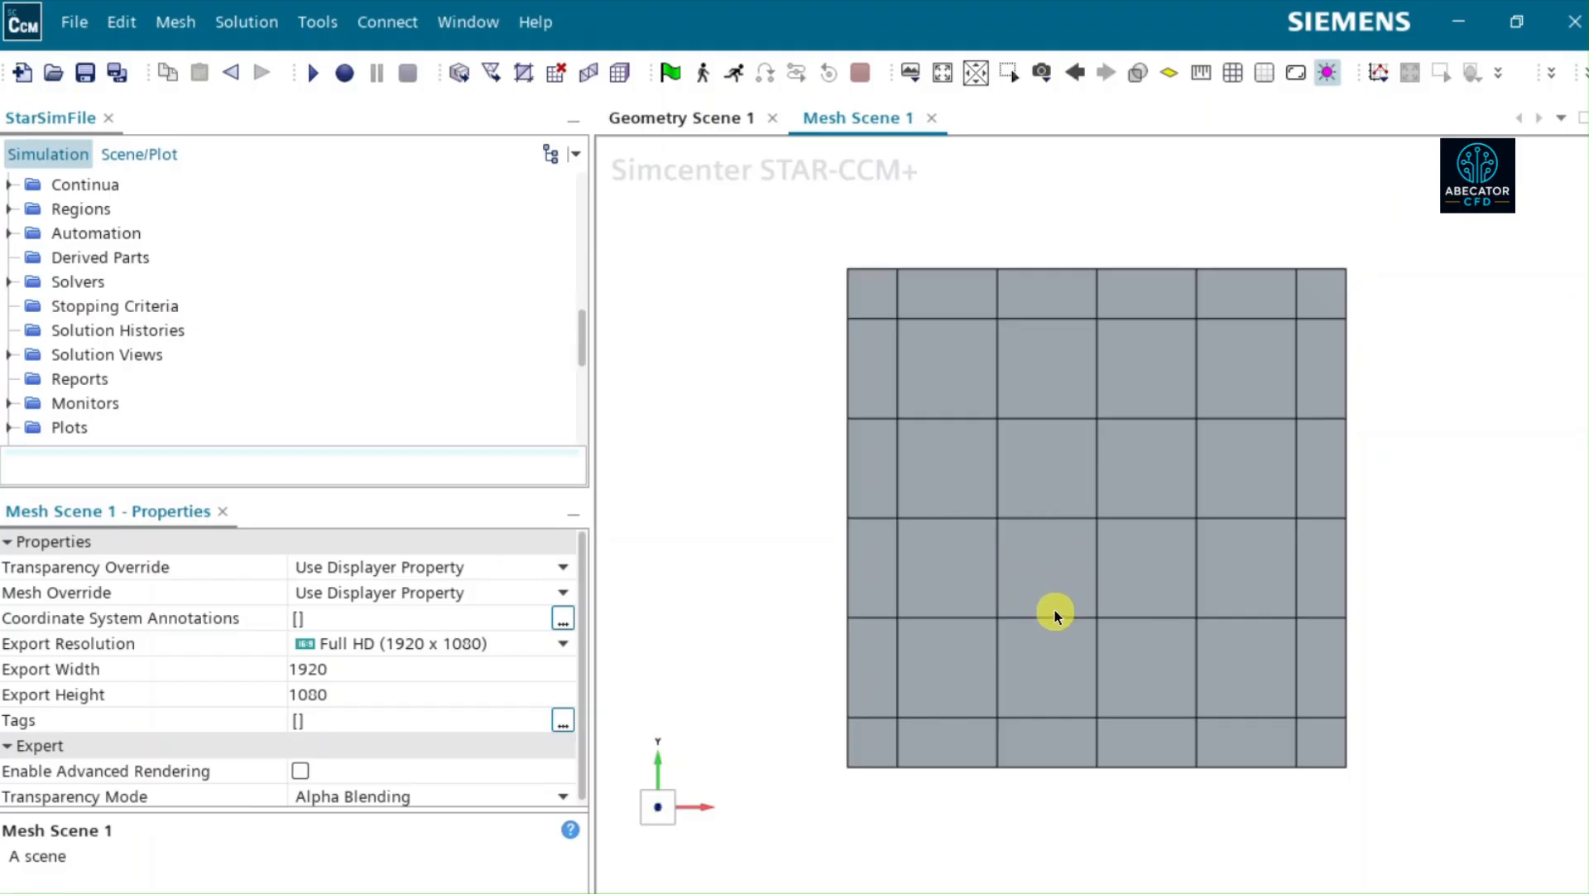
scroll(88, 286, up, 5)
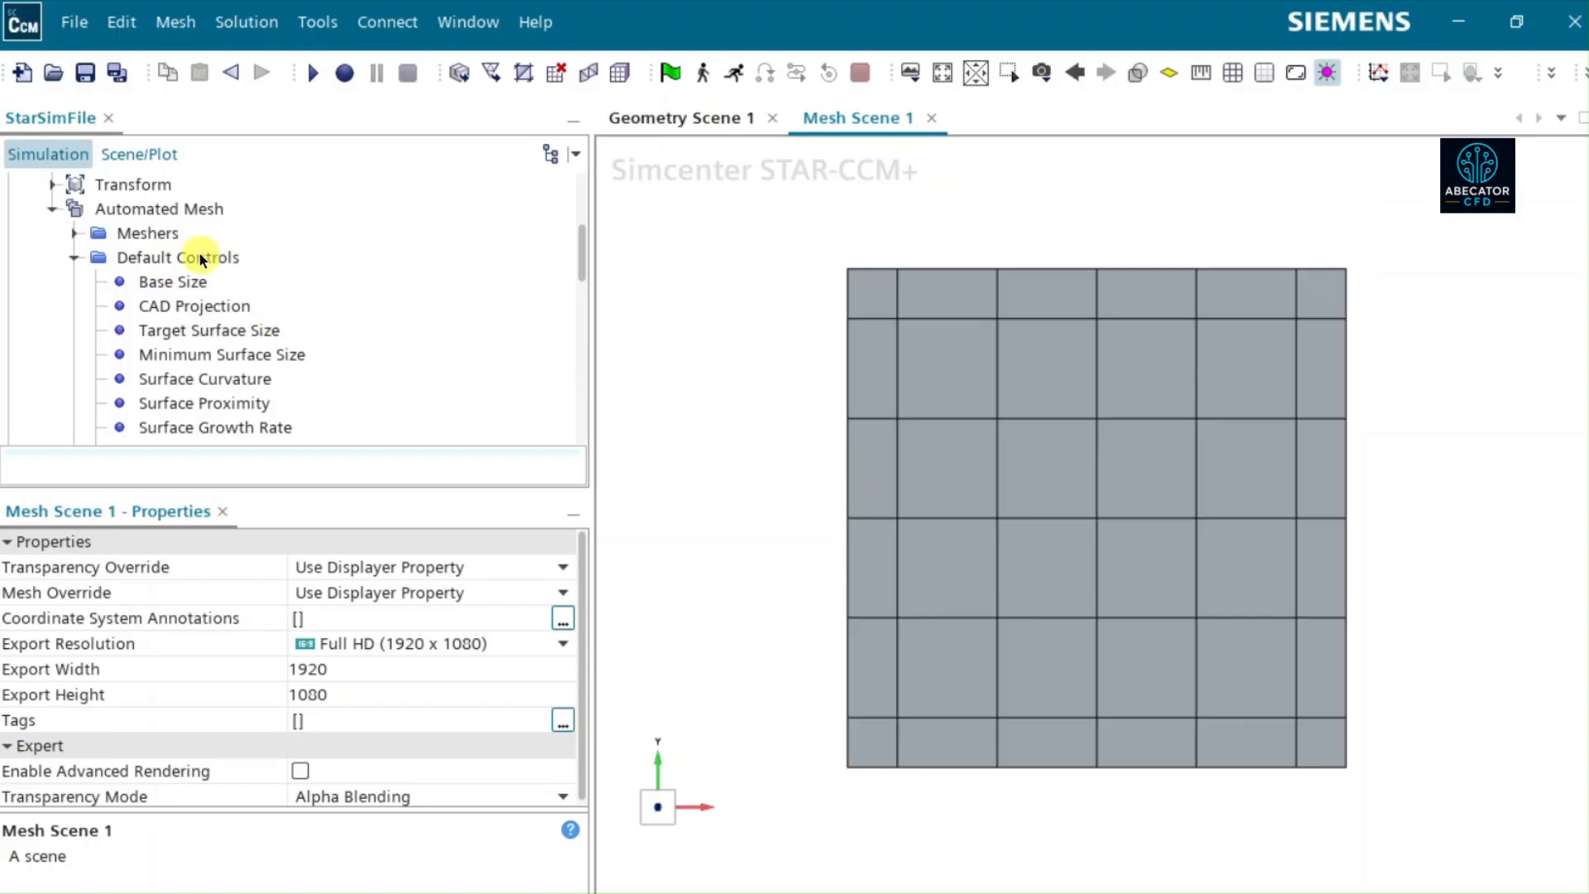
click(161, 209)
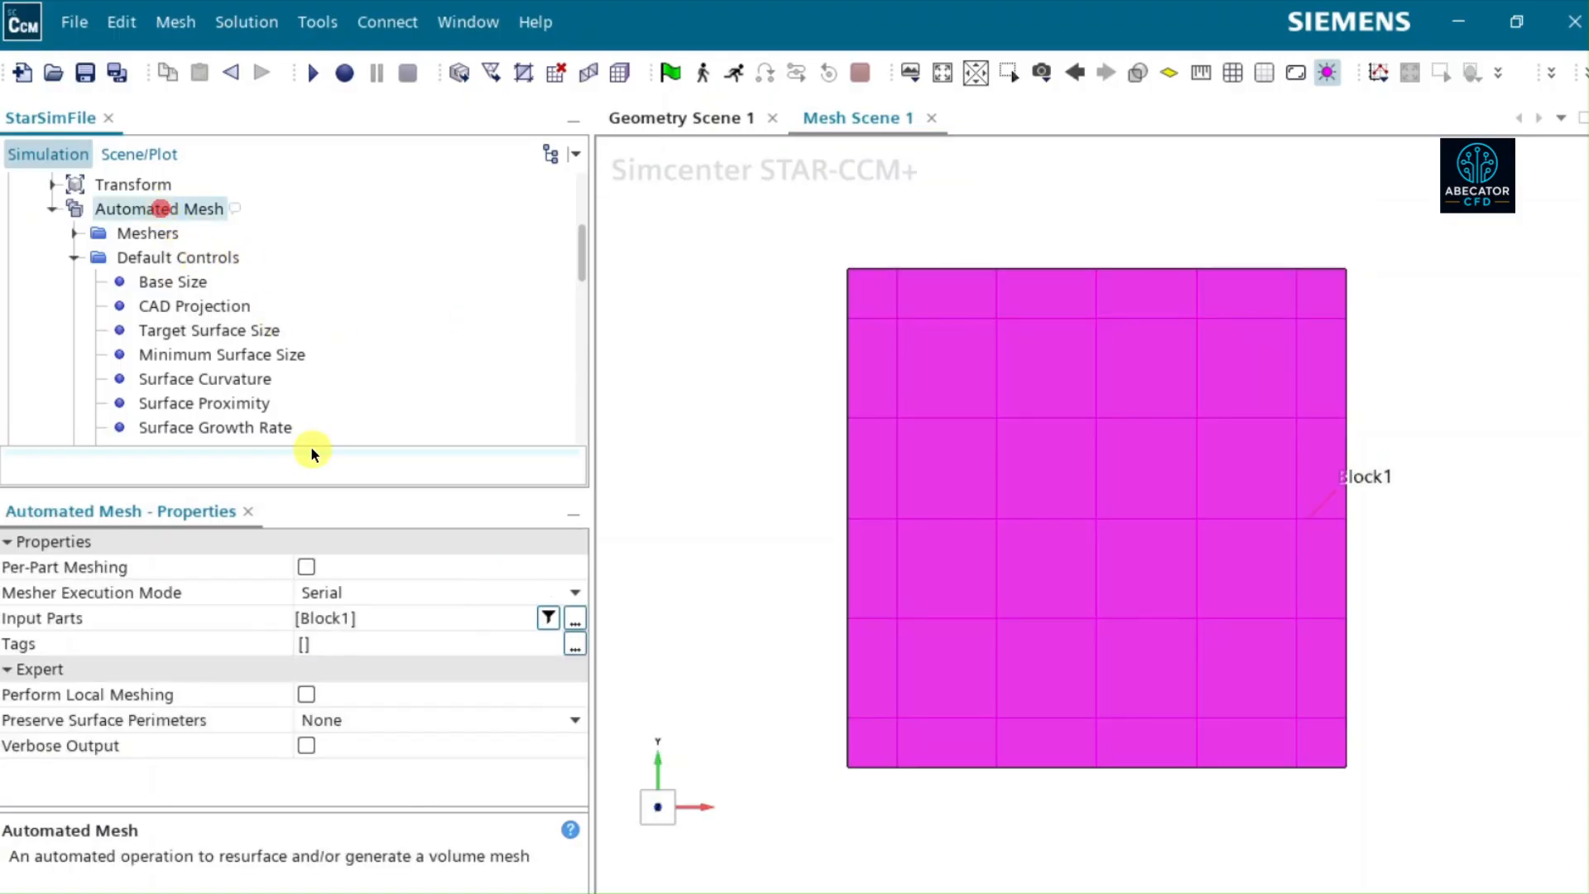
click(76, 233)
click(227, 283)
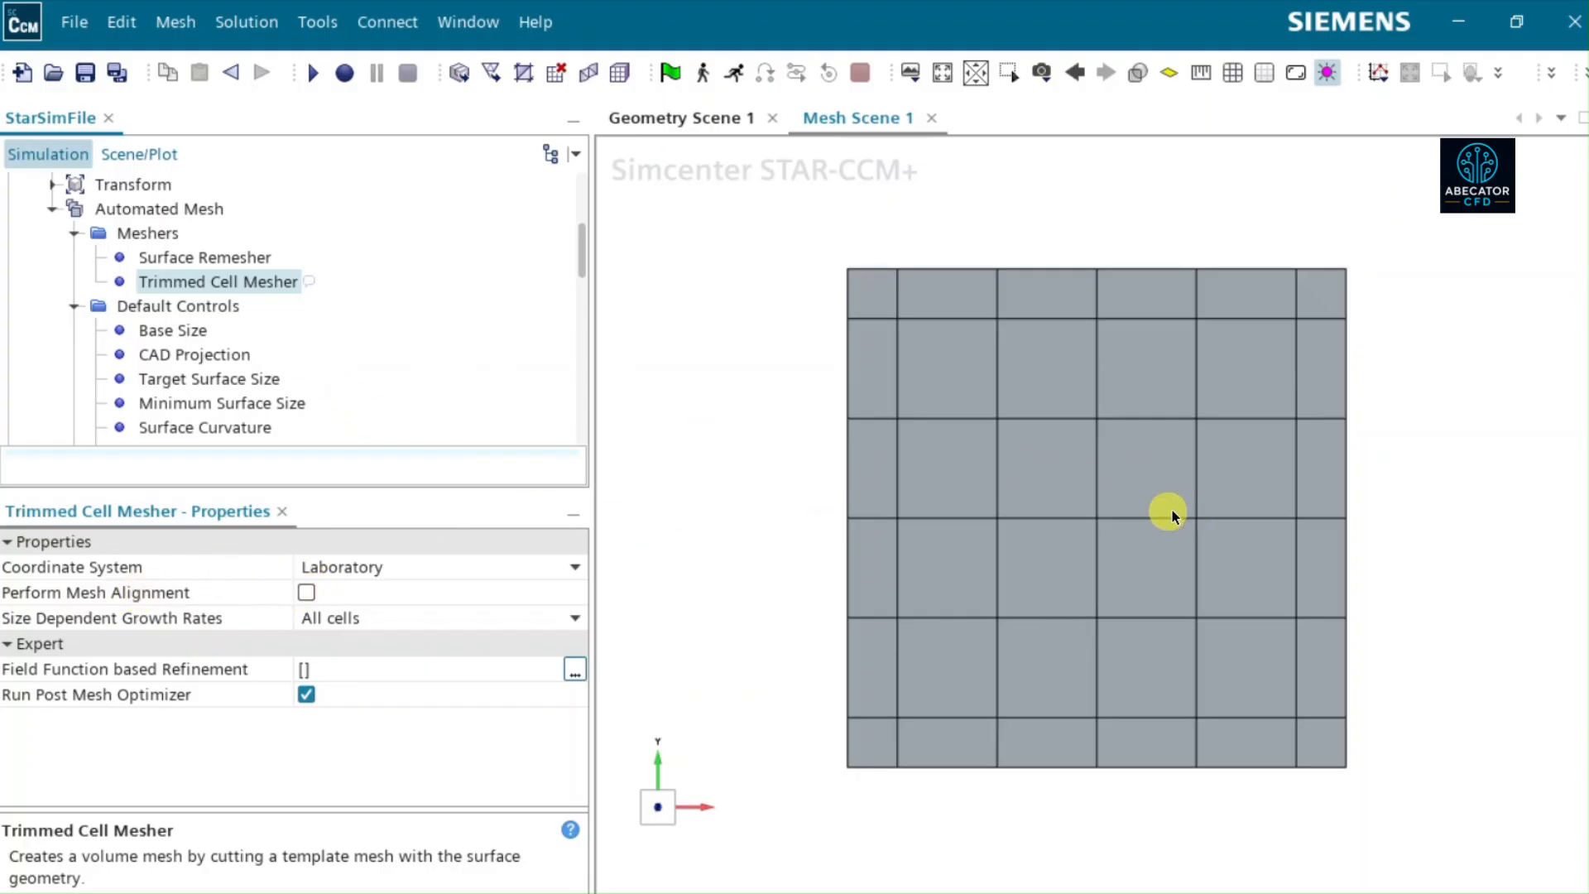
click(101, 594)
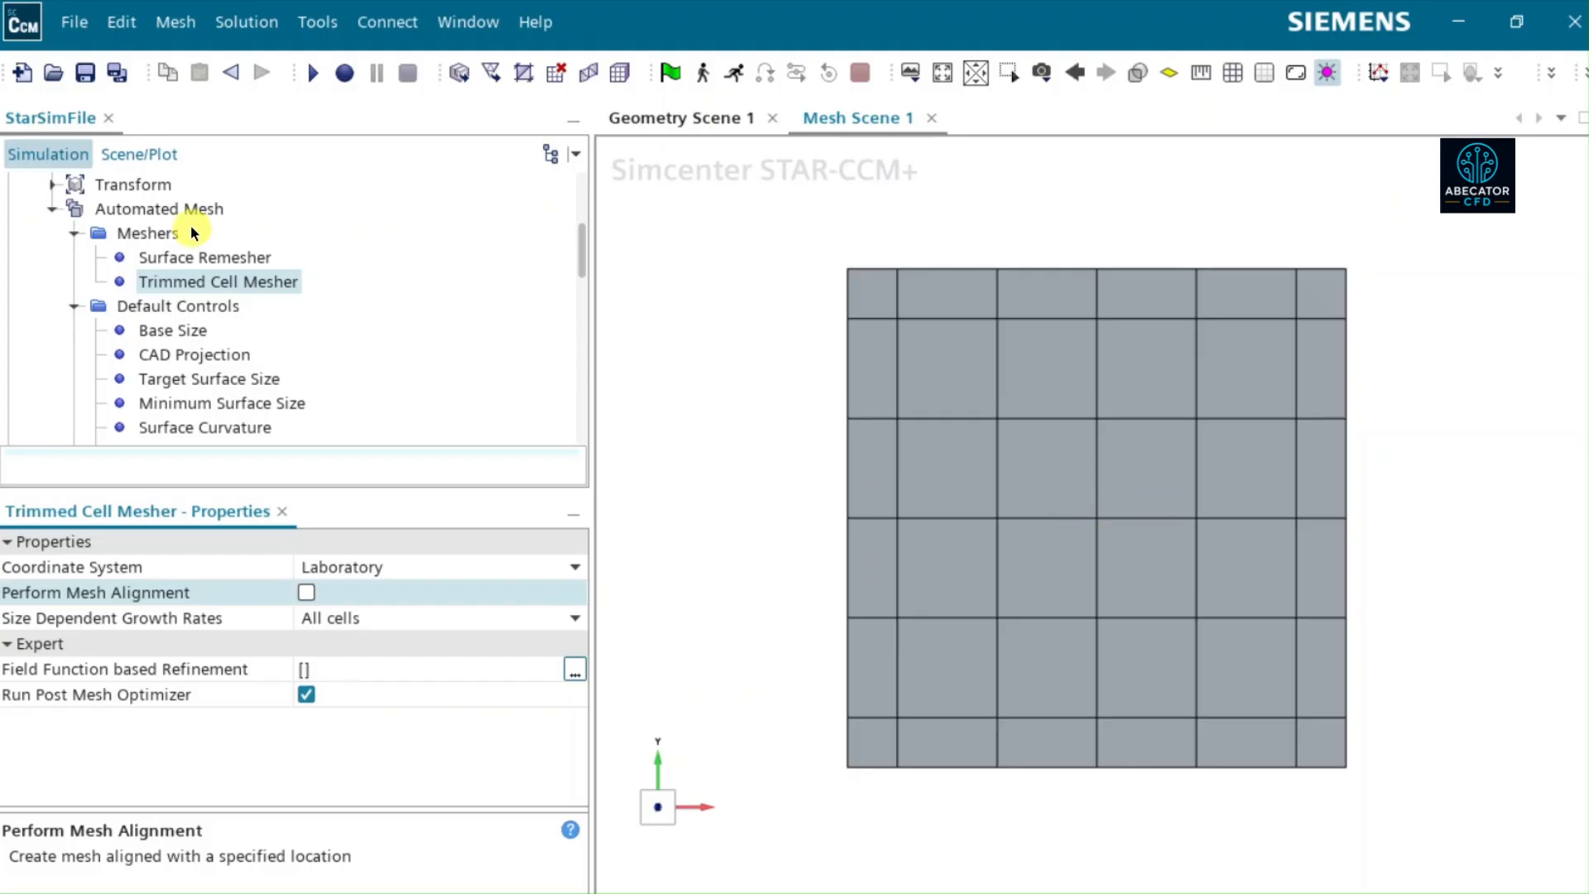
- Set the Automated Mesh operation's Base Size to 0.1 m
click(201, 327)
click(317, 577)
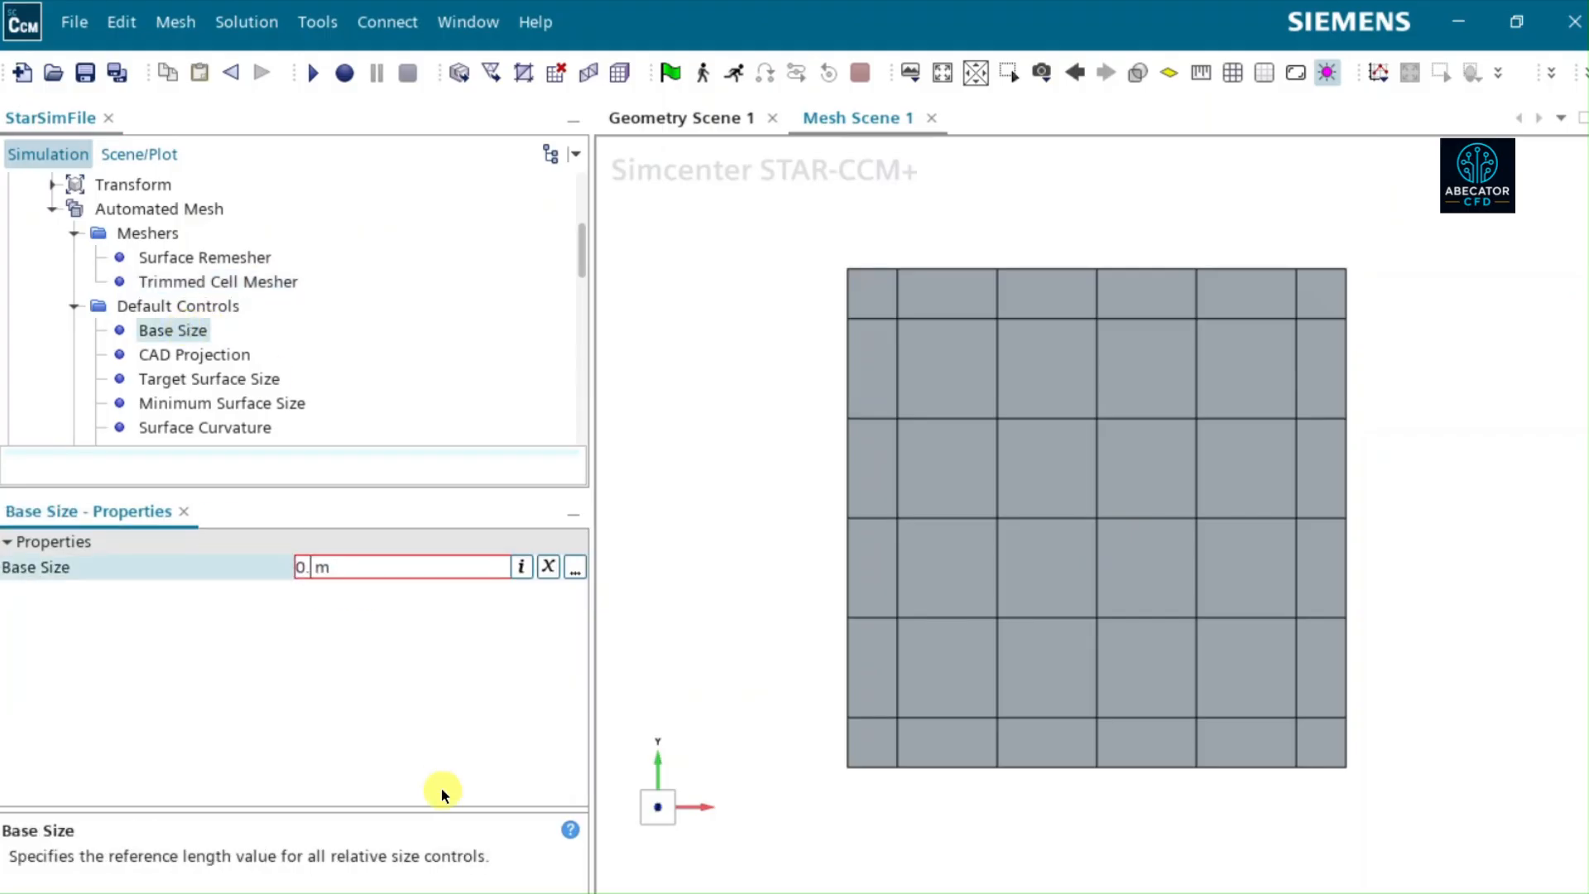
text(1)
key(Return)
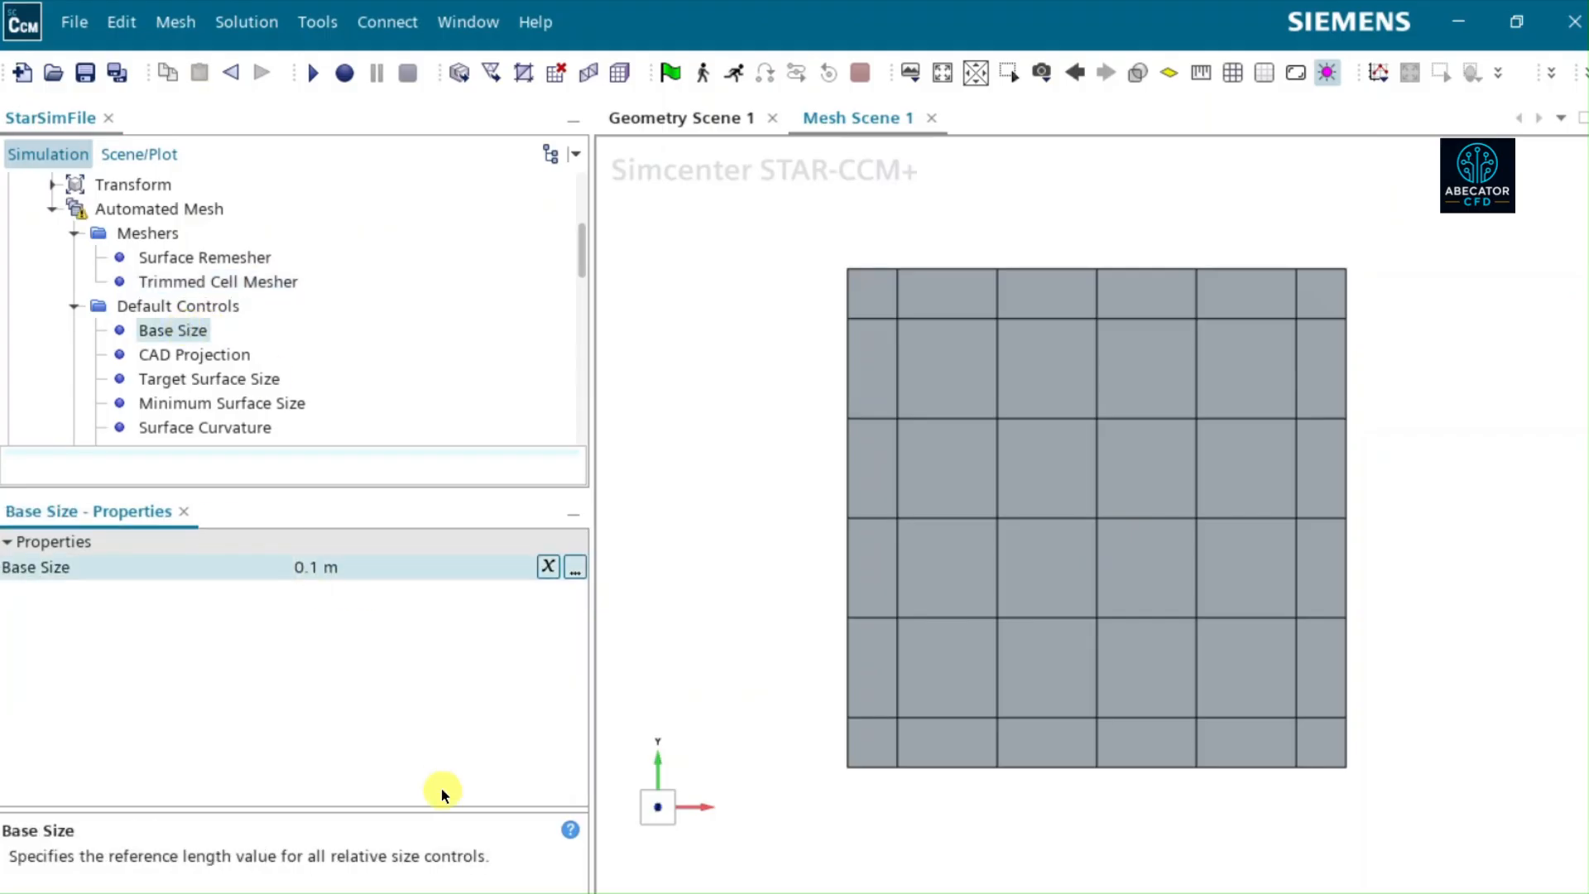
- Execute the Automated Mesh operation again and clear the part highlighting in Mesh Scene 1
click(161, 209)
right_click(161, 208)
click(222, 260)
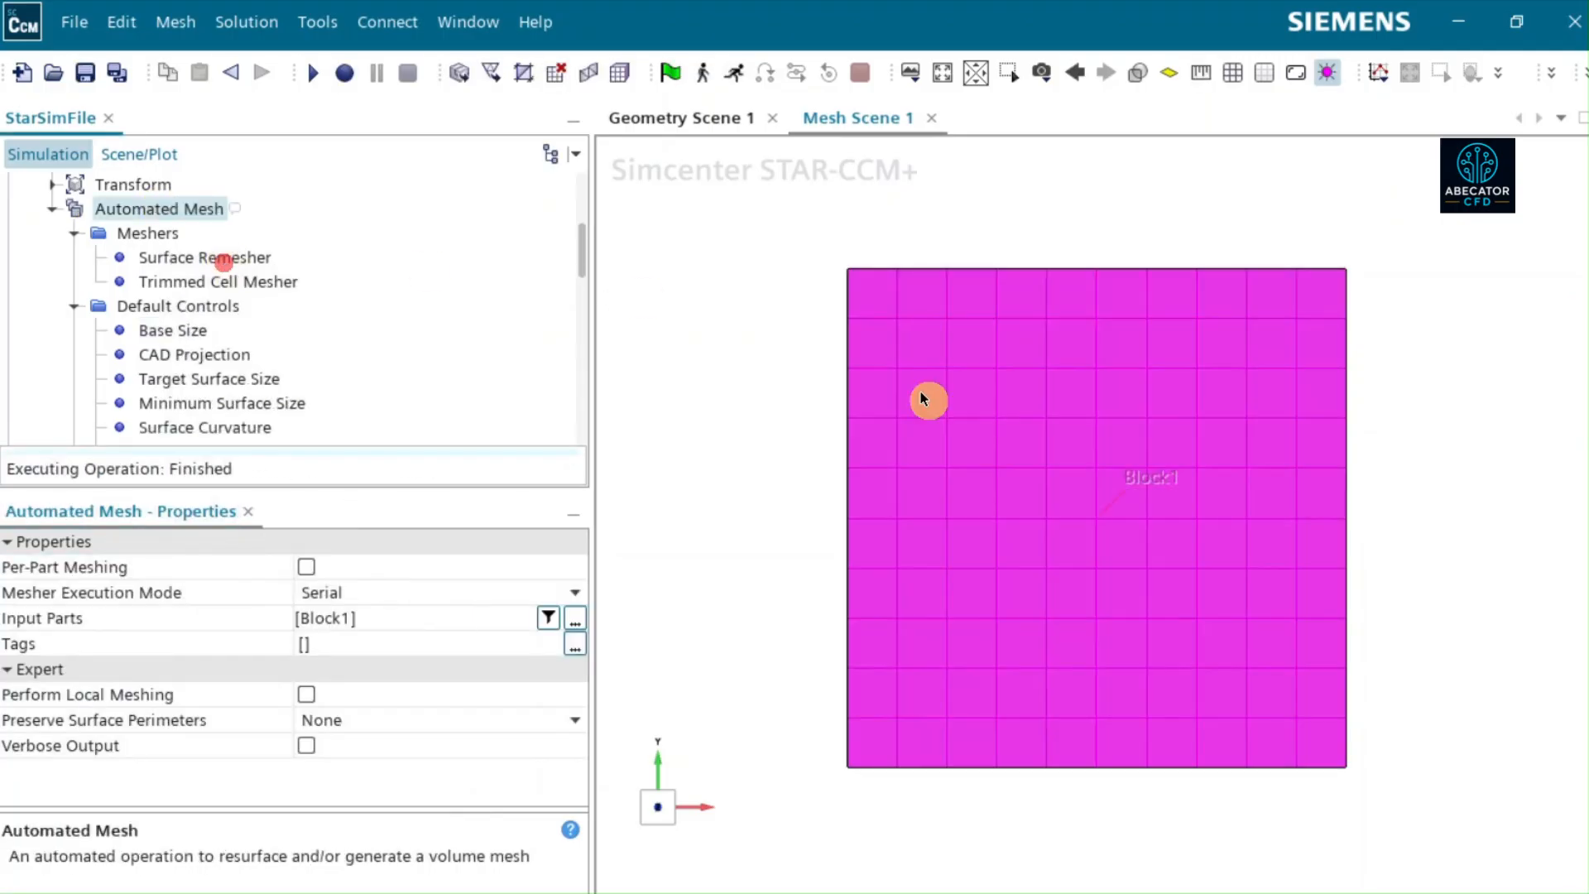
click(924, 399)
click(752, 462)
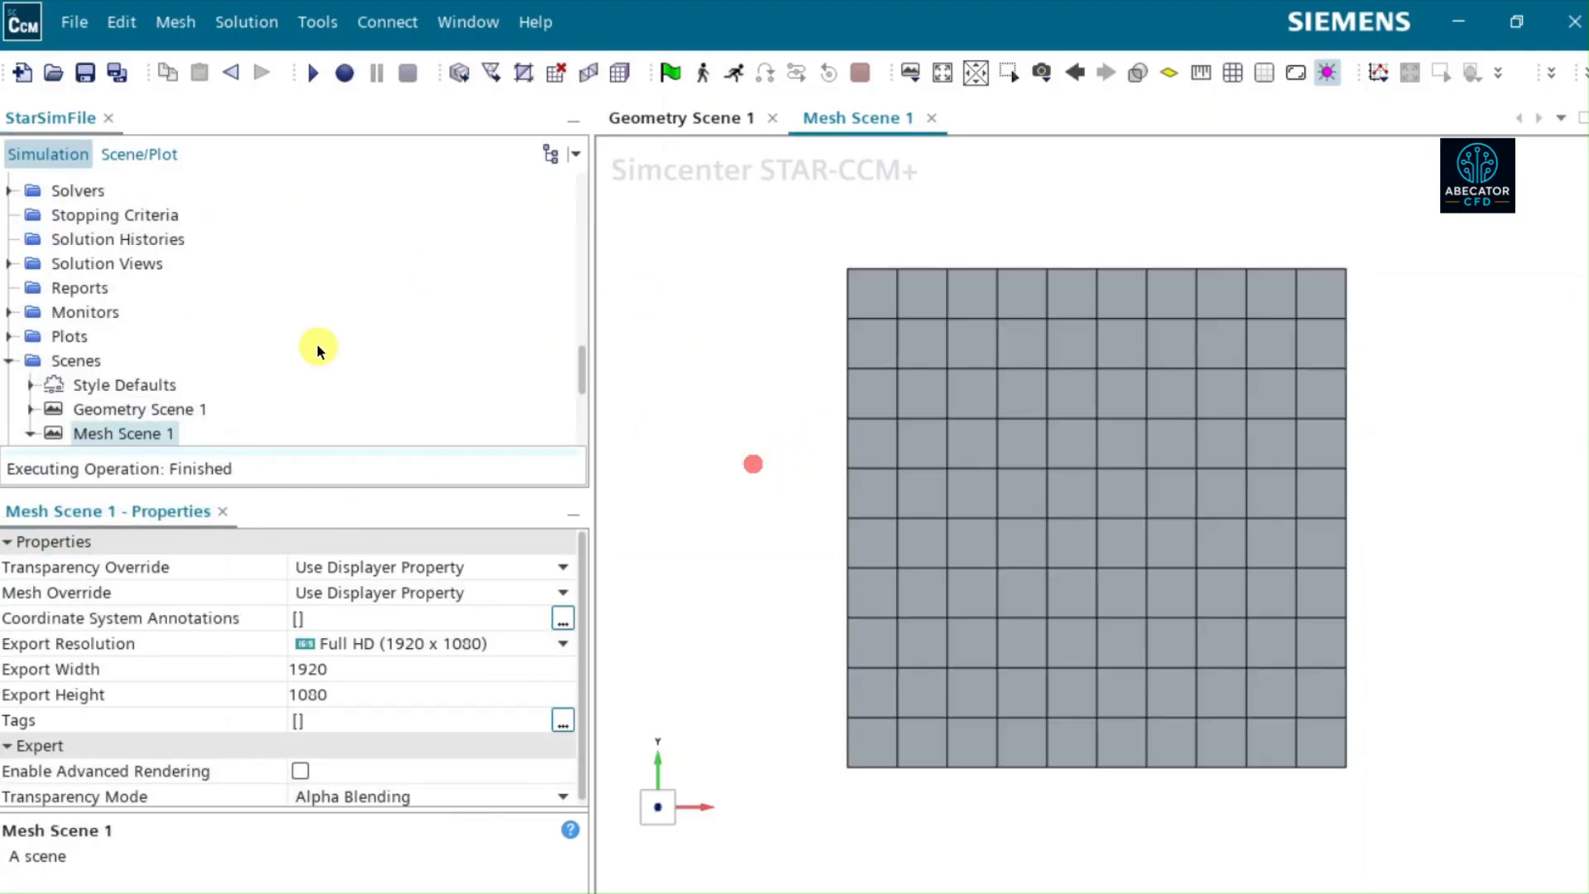
- Set the Automated Mesh operation's Base Size to 0.15 m and execute the operation to remesh the block
scroll(185, 307, up, 3)
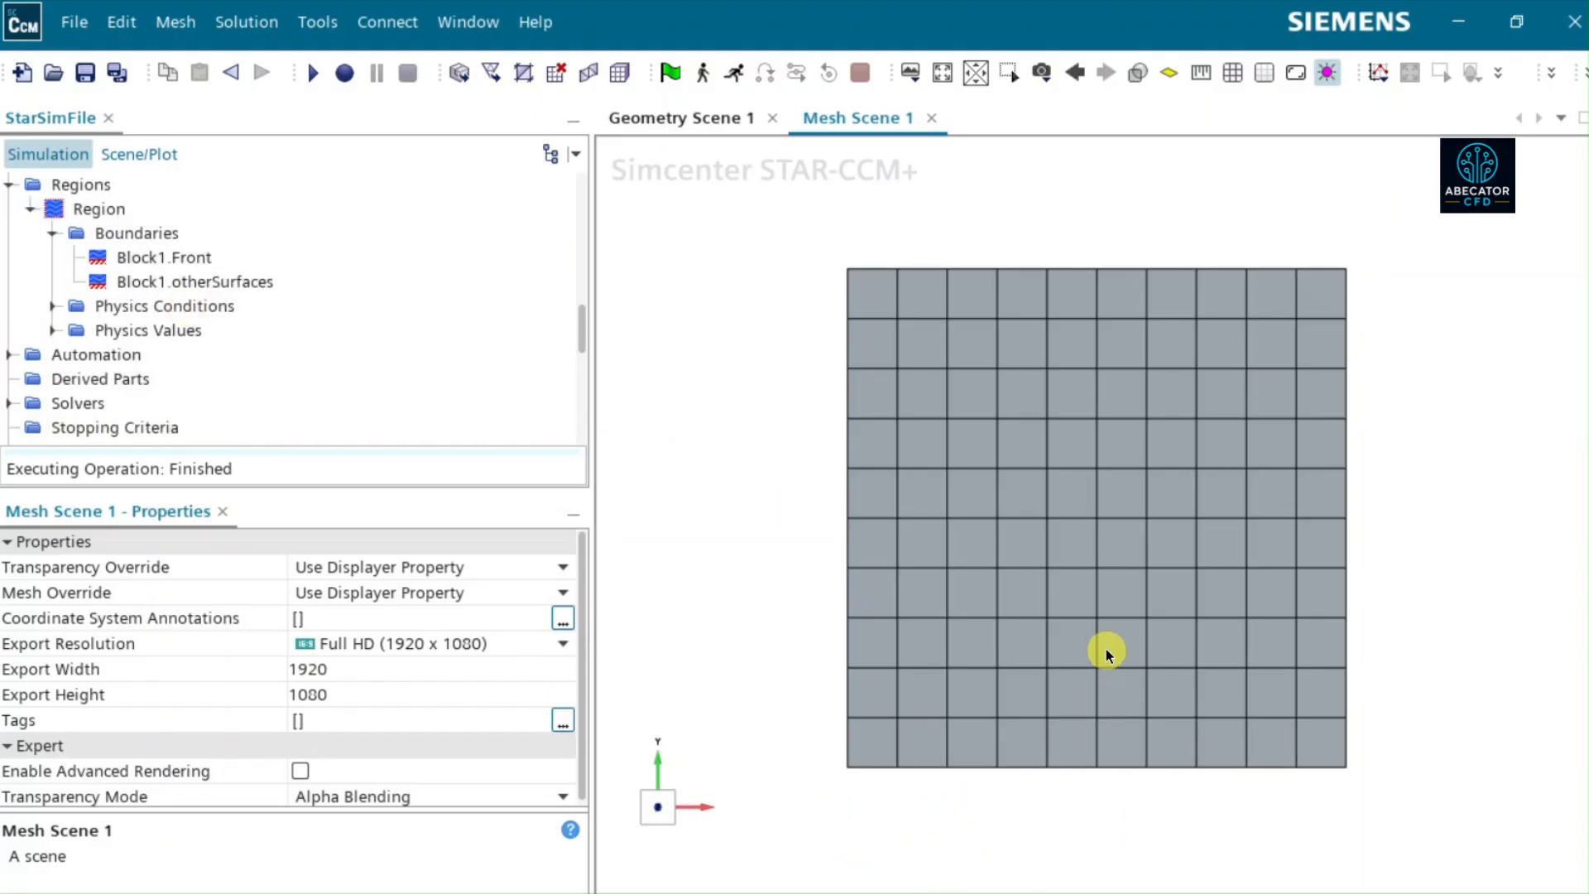
scroll(112, 225, up, 7)
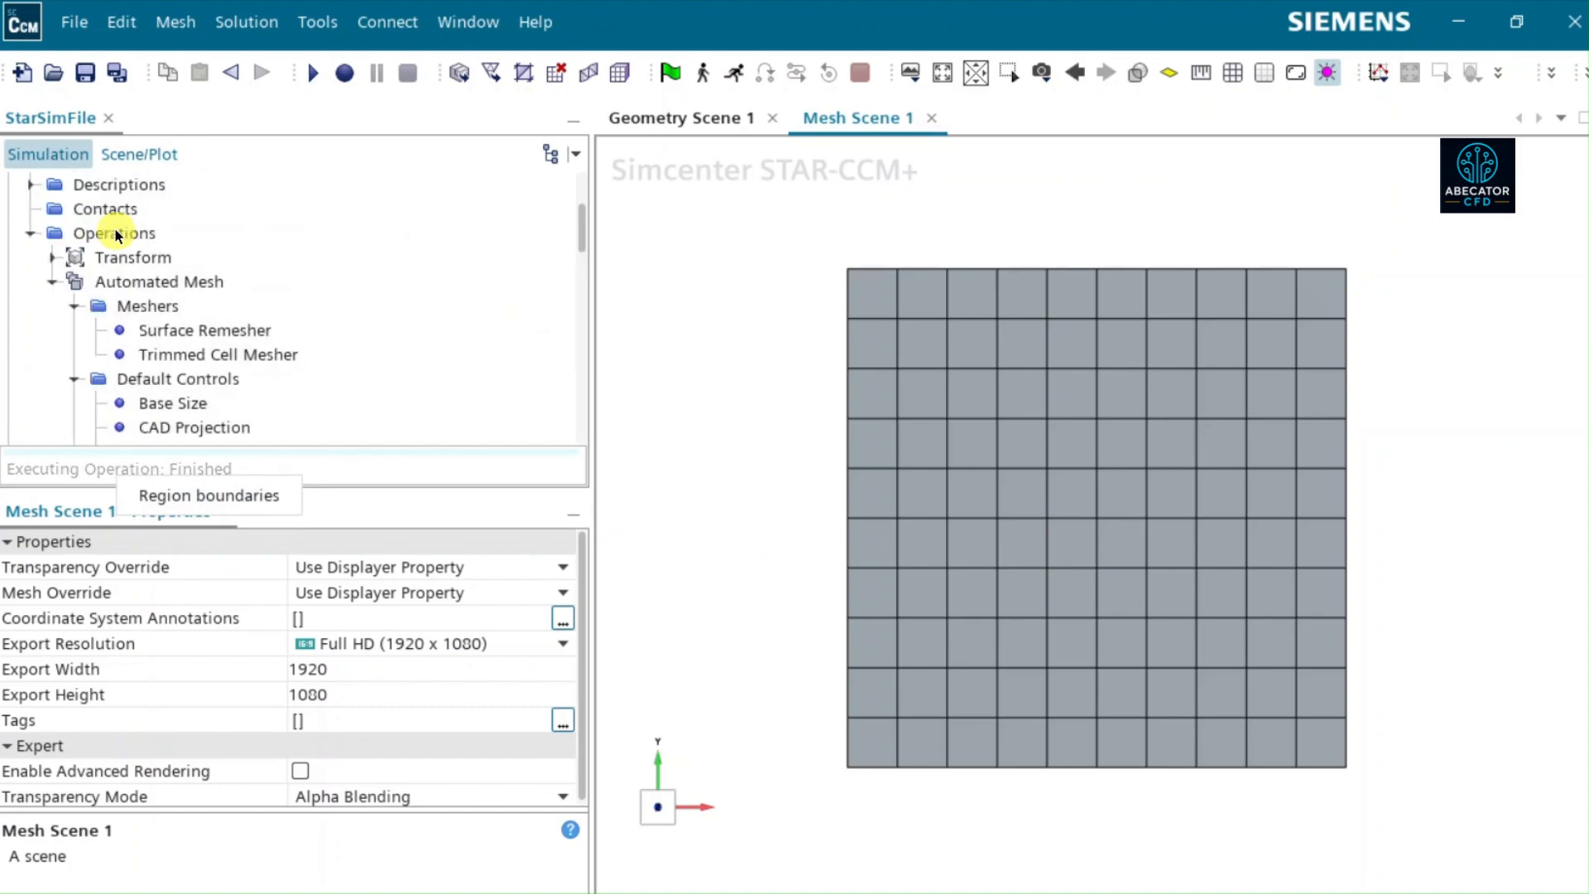
click(143, 281)
click(157, 402)
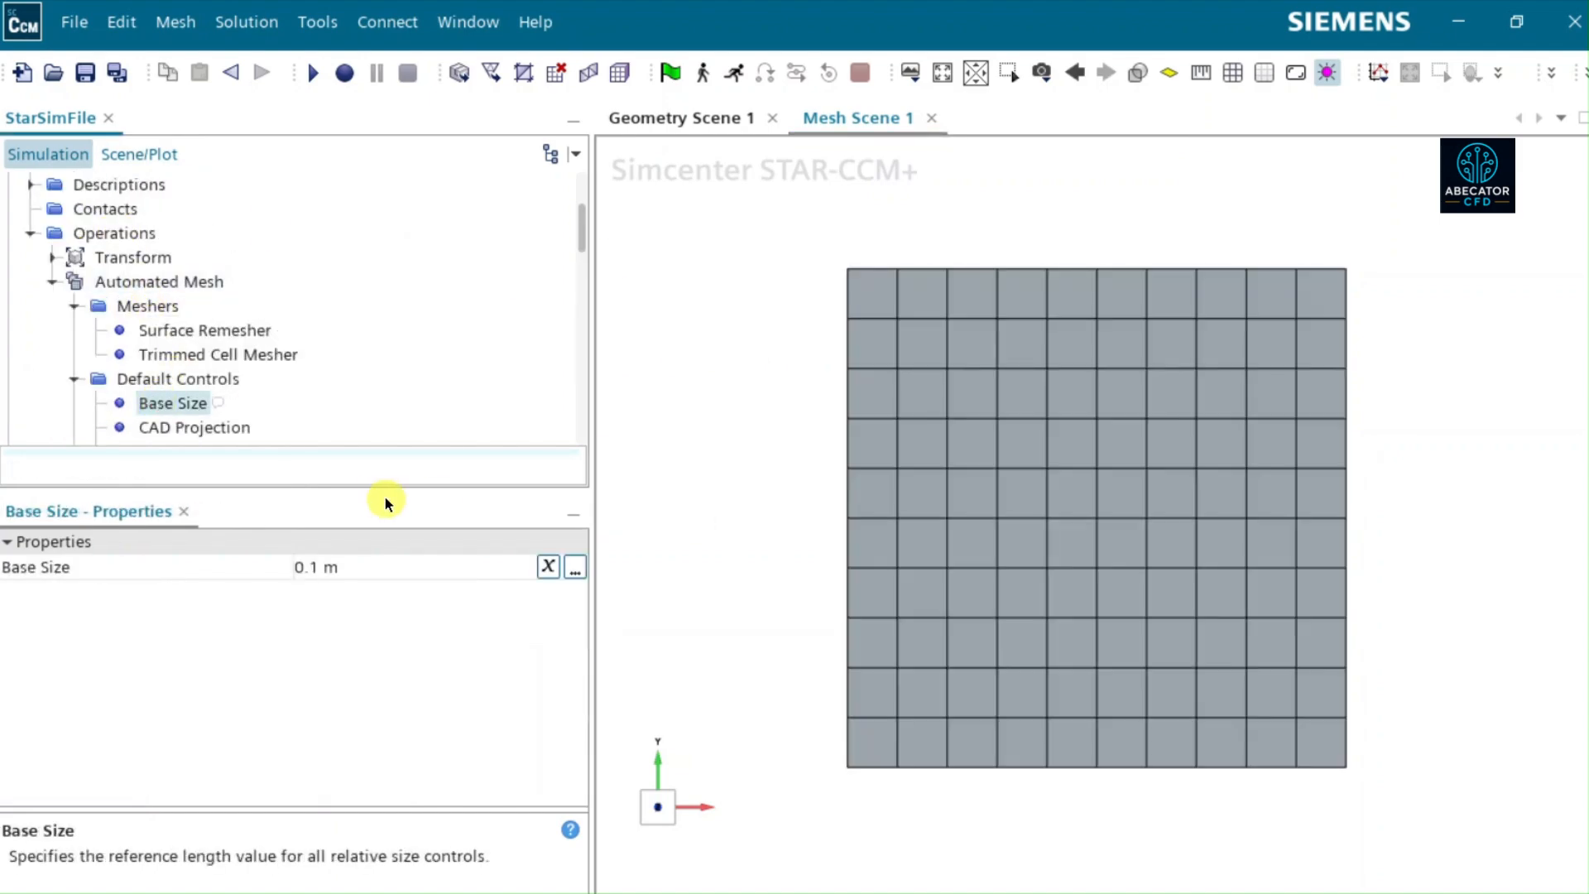
click(318, 578)
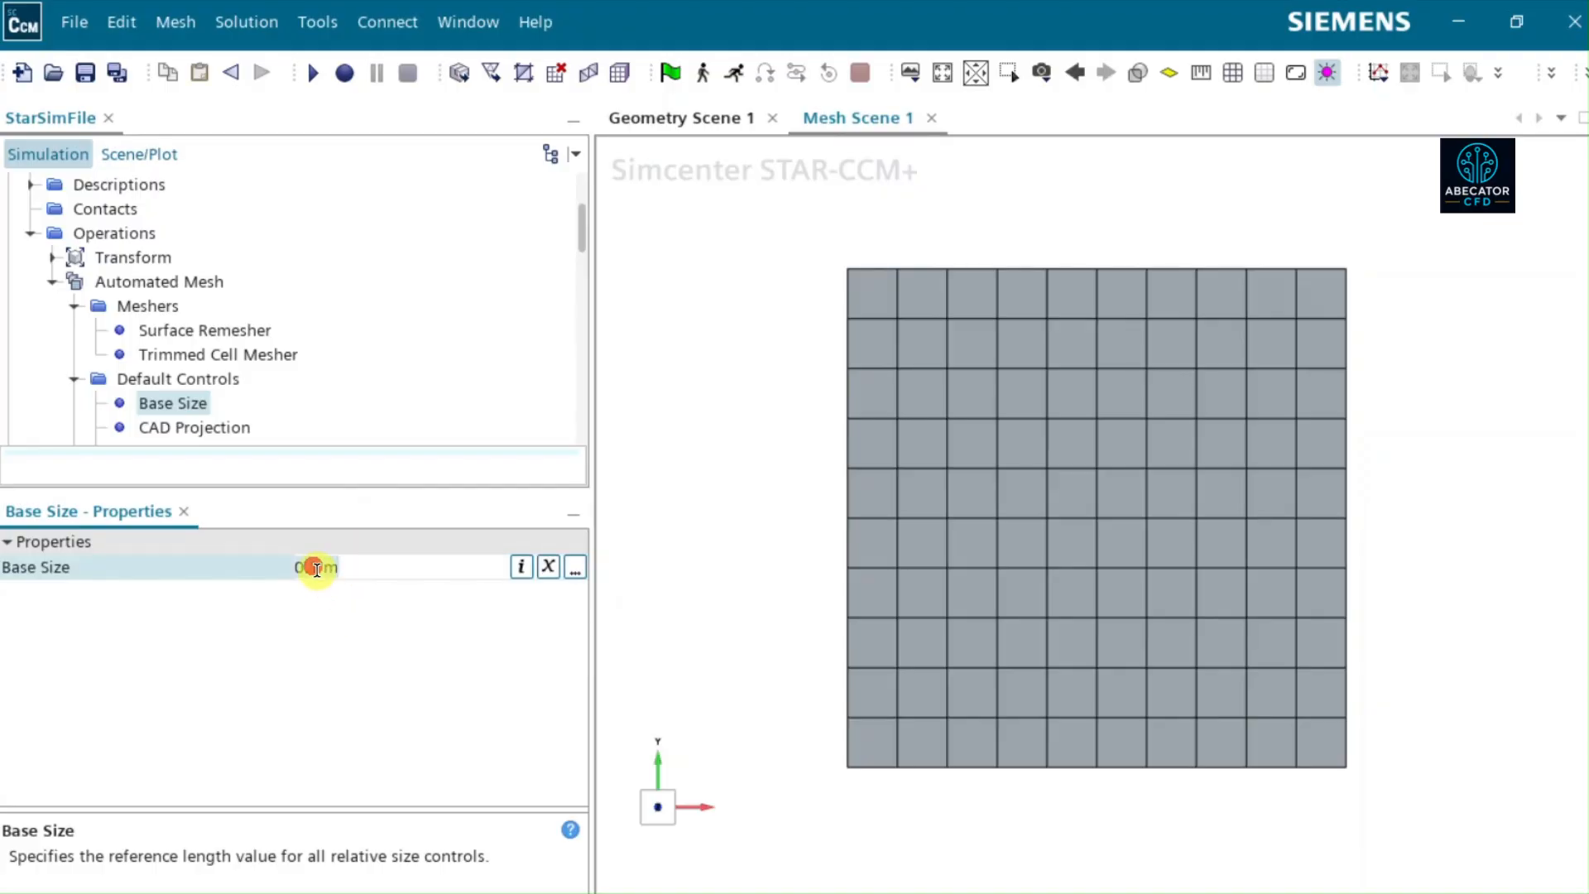
text(5)
key(Return)
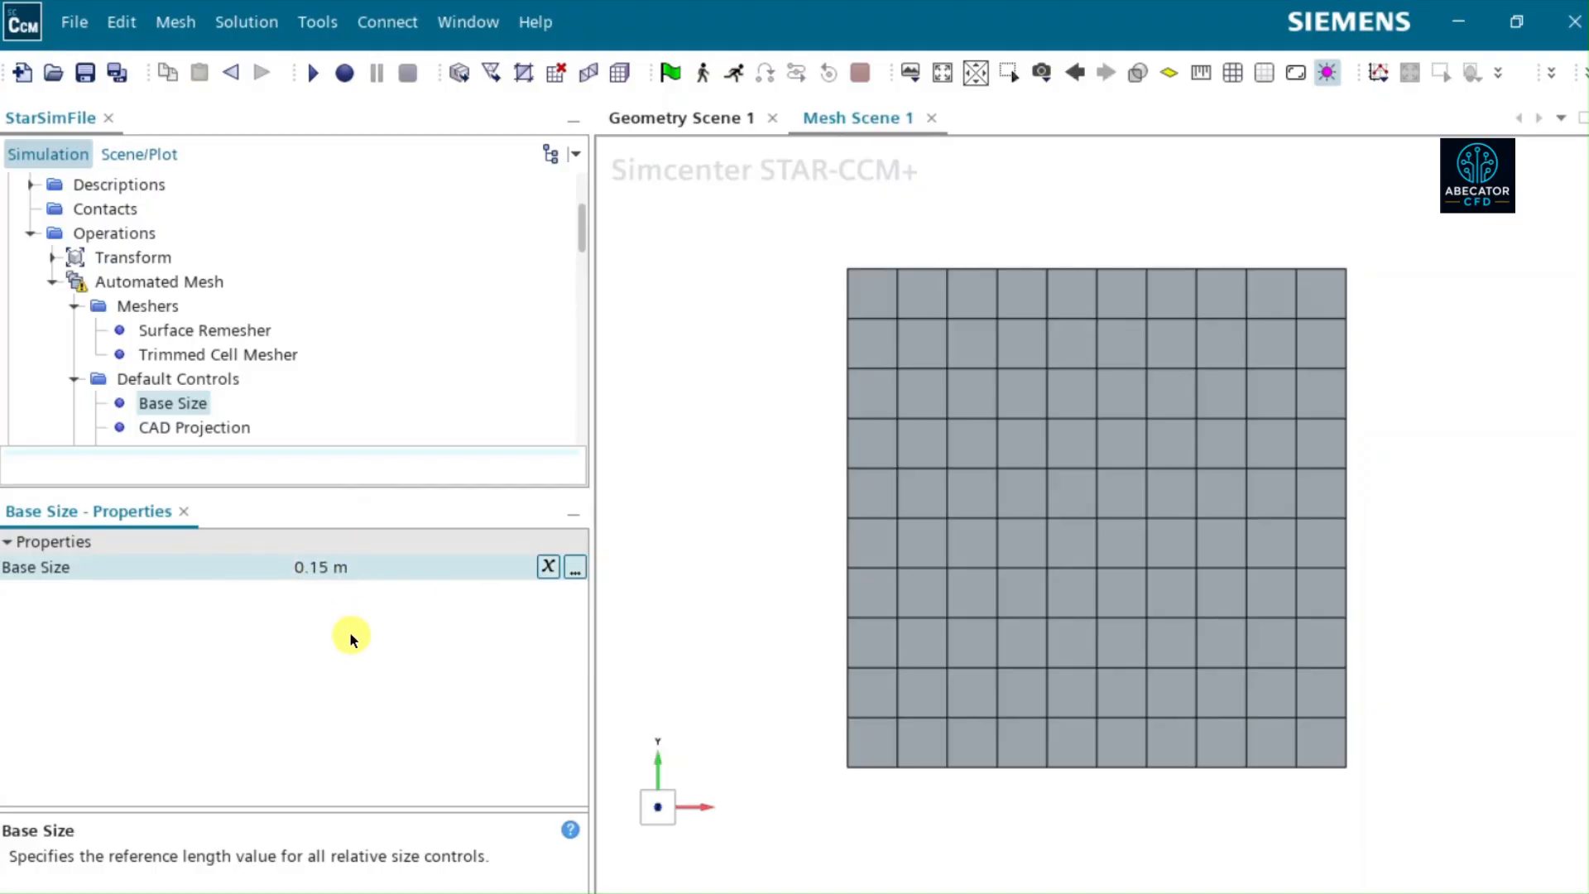
right_click(179, 279)
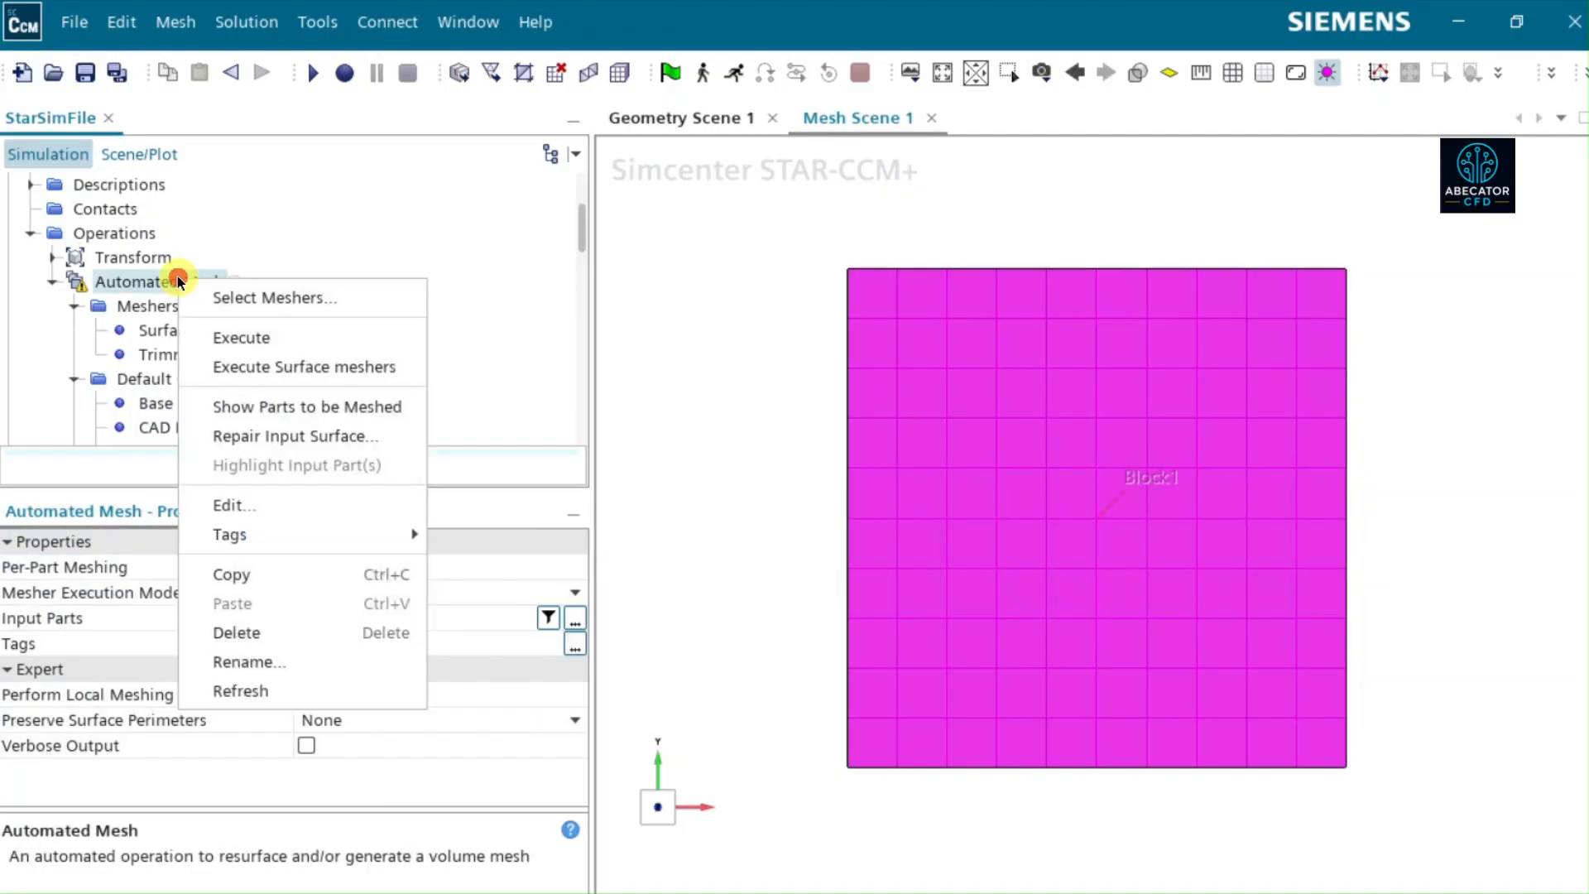
click(232, 335)
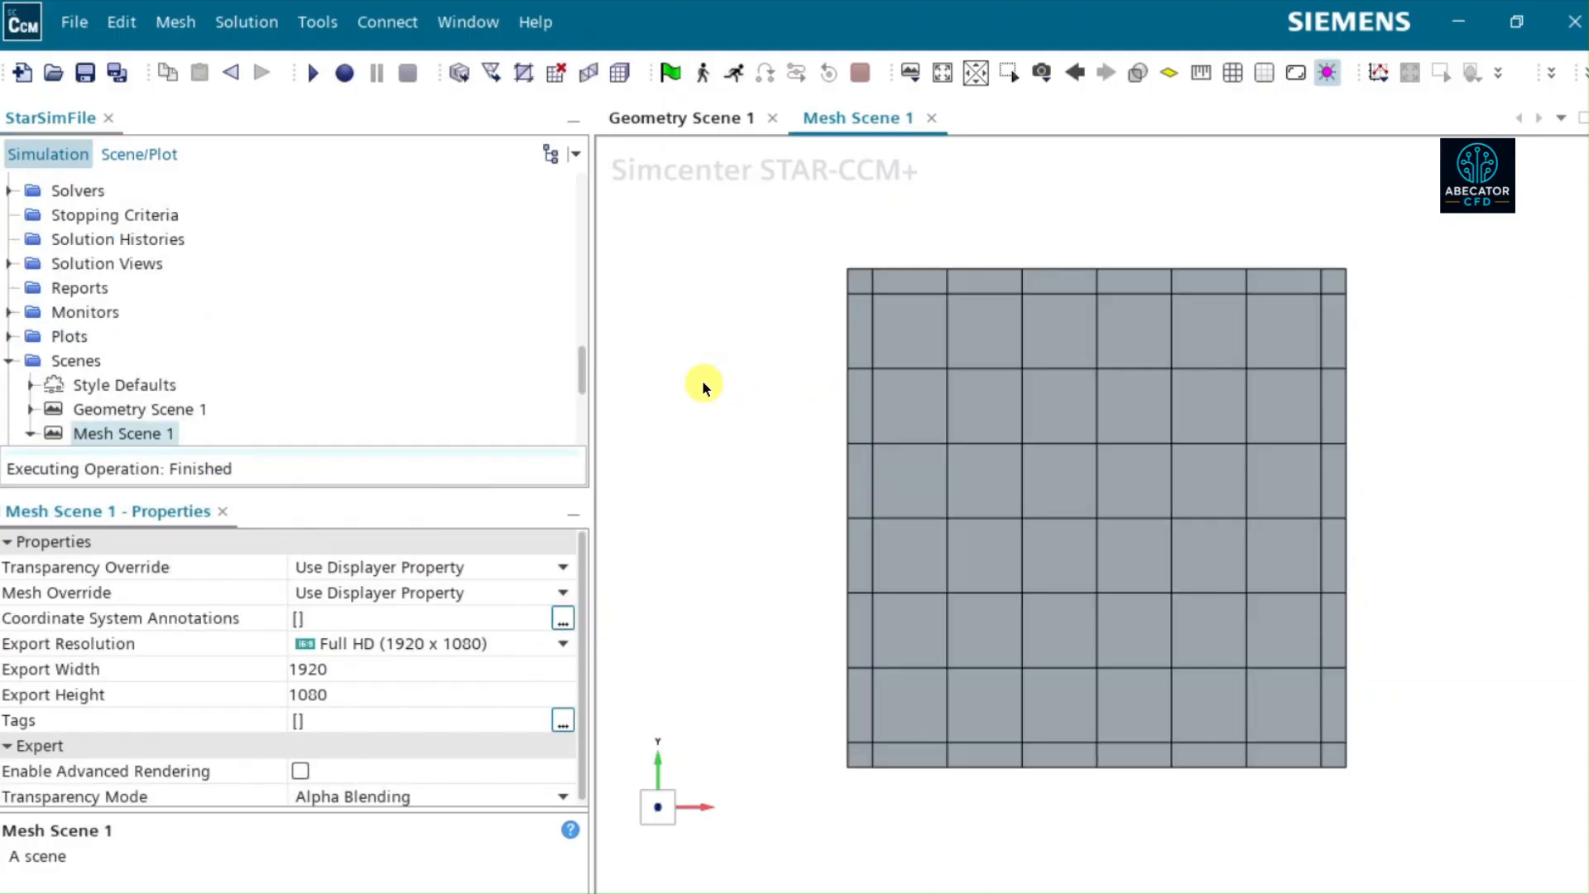
- Enable Perform Mesh Alignment for the Trimmed Cell Mesher in the Automated Mesh operation
scroll(111, 272, up, 10)
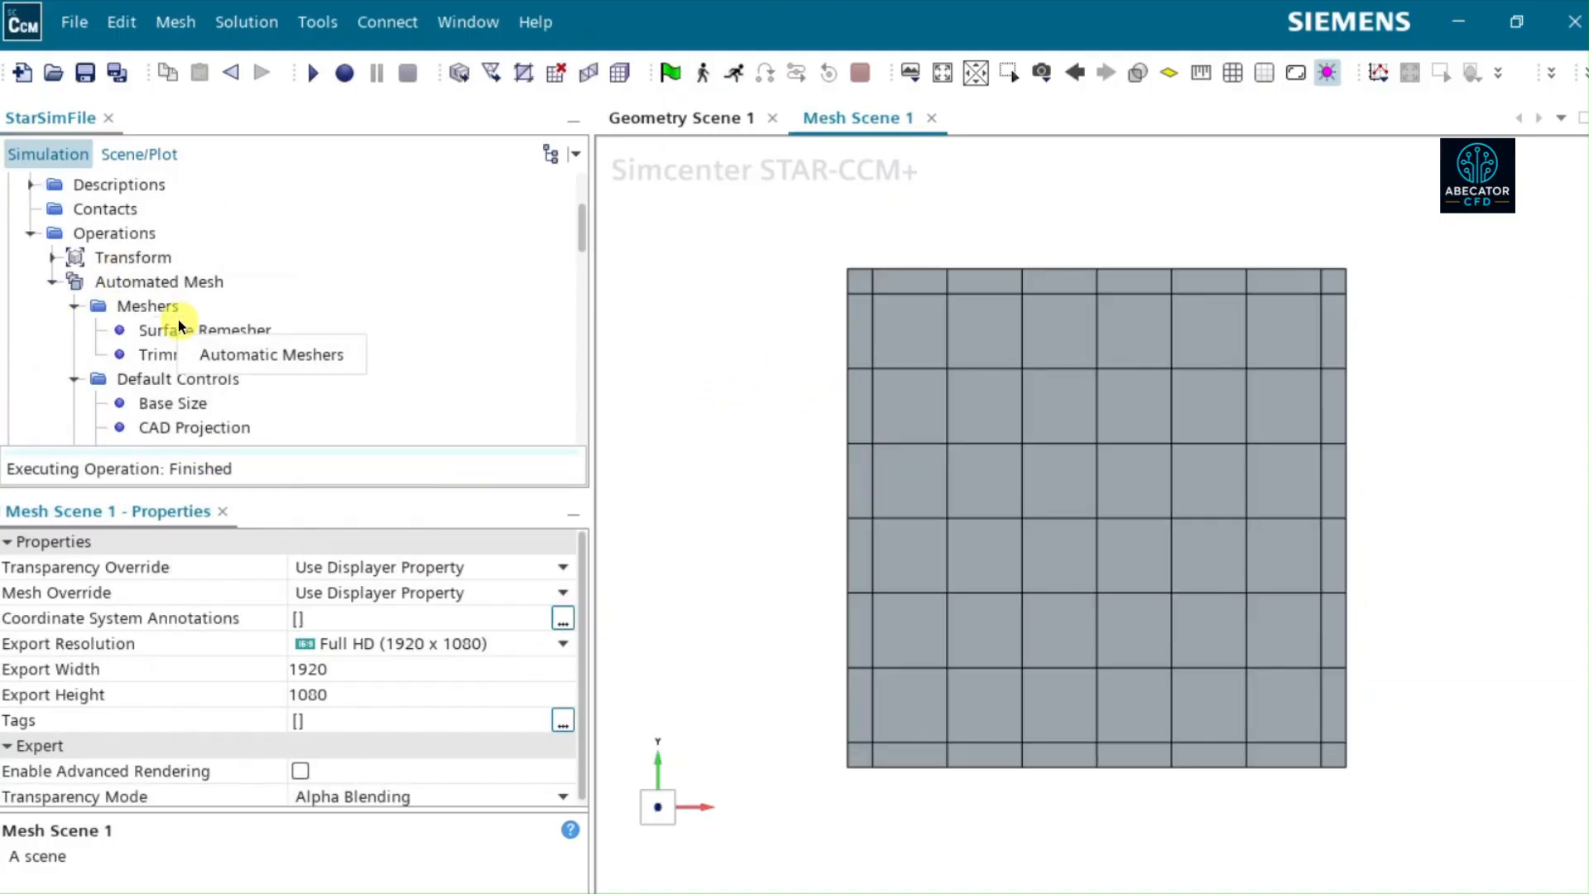
click(156, 403)
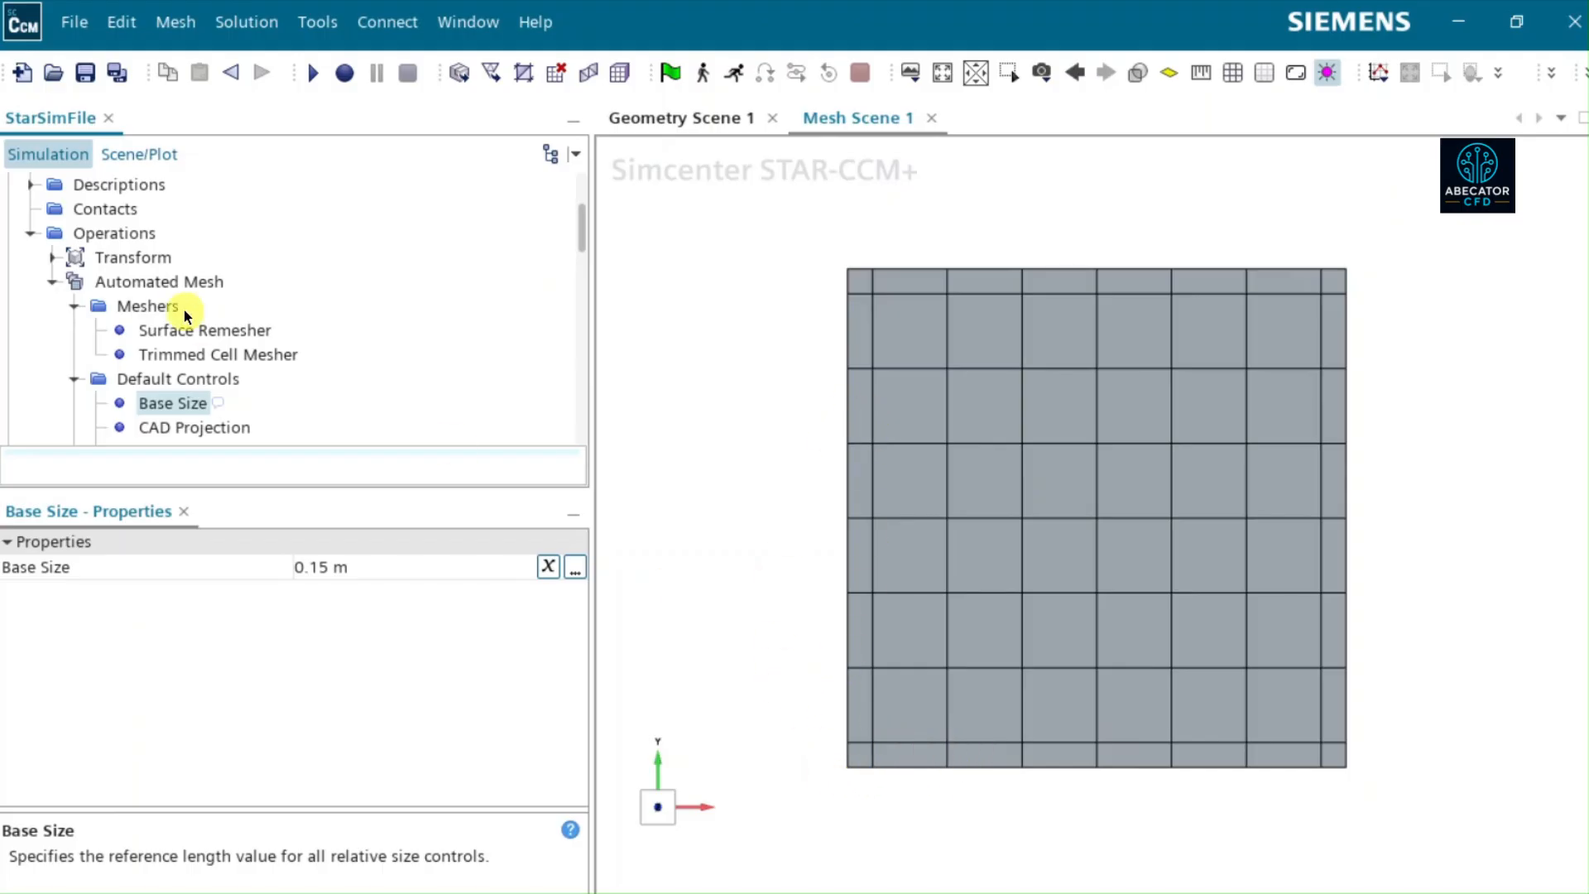
scroll(186, 315, down, 1)
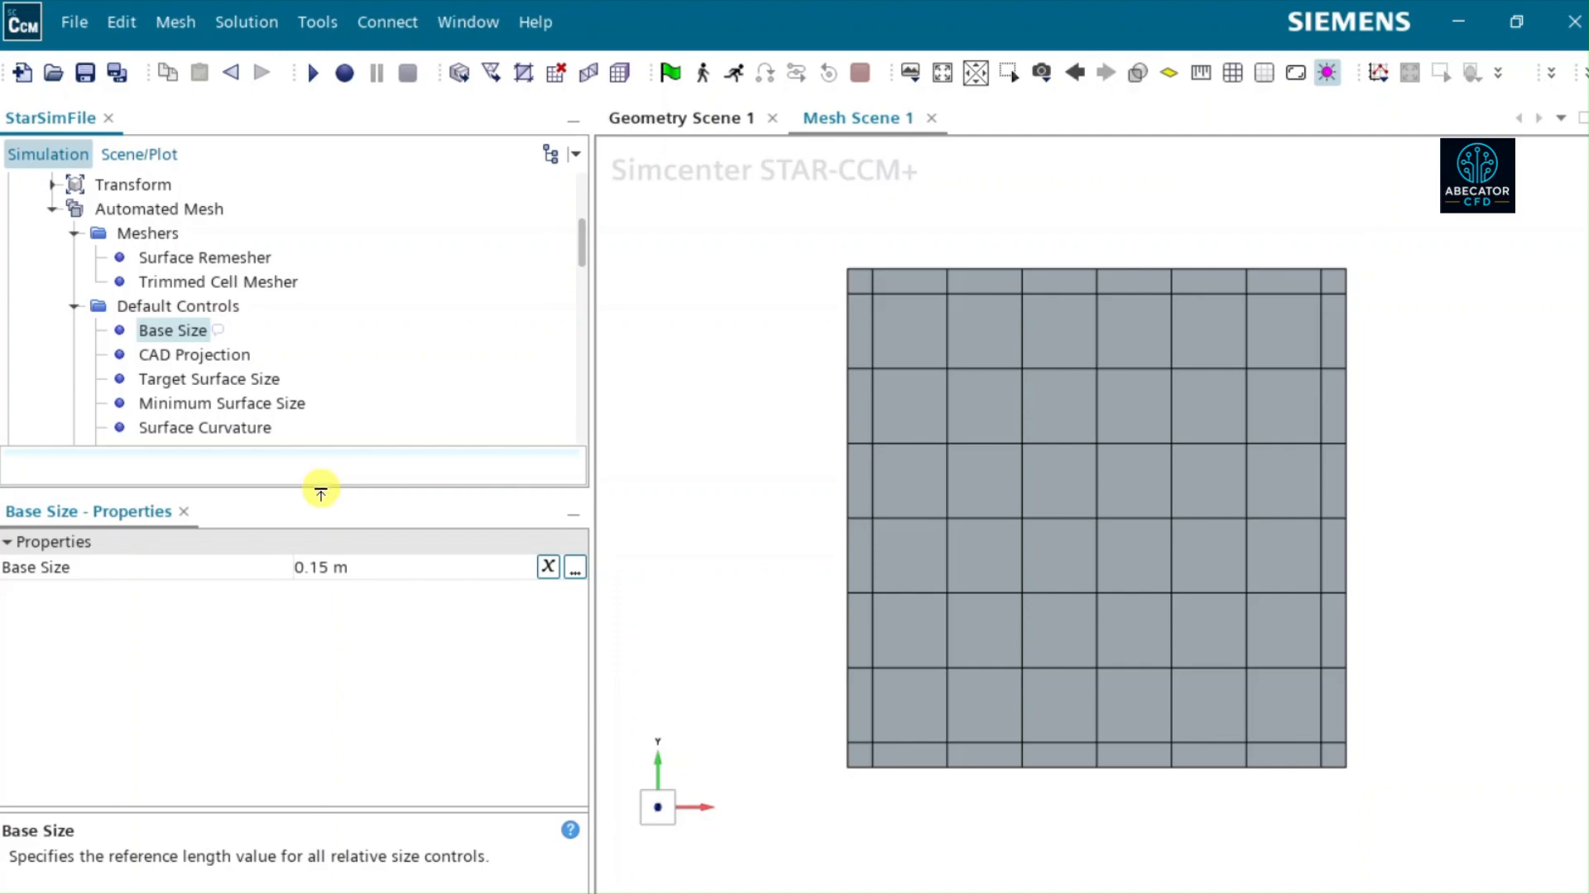
drag(317, 489, 313, 646)
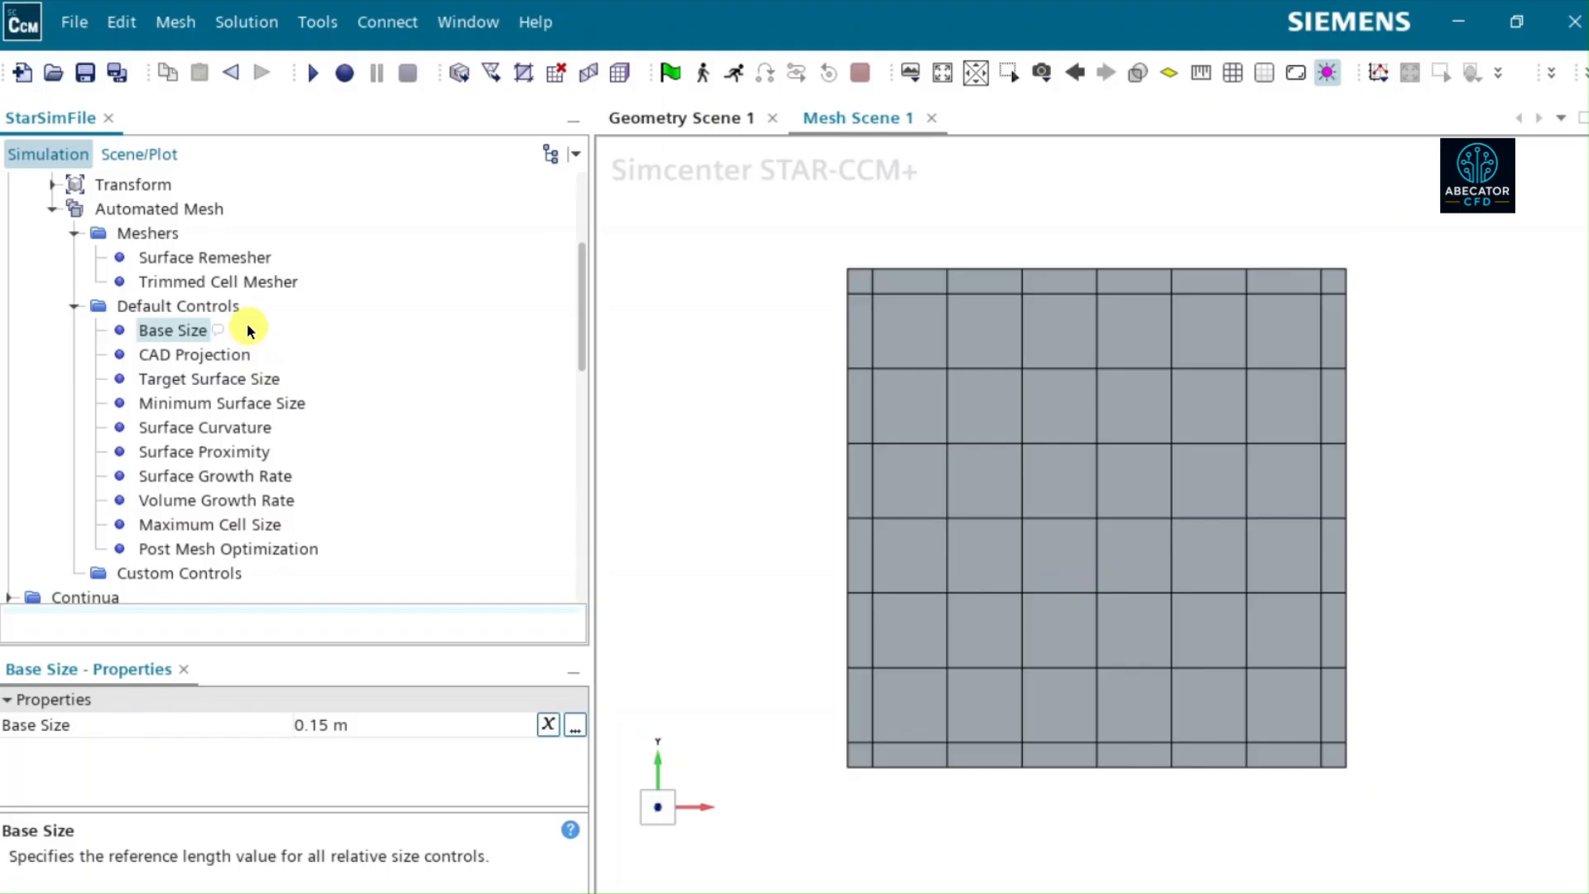
click(246, 283)
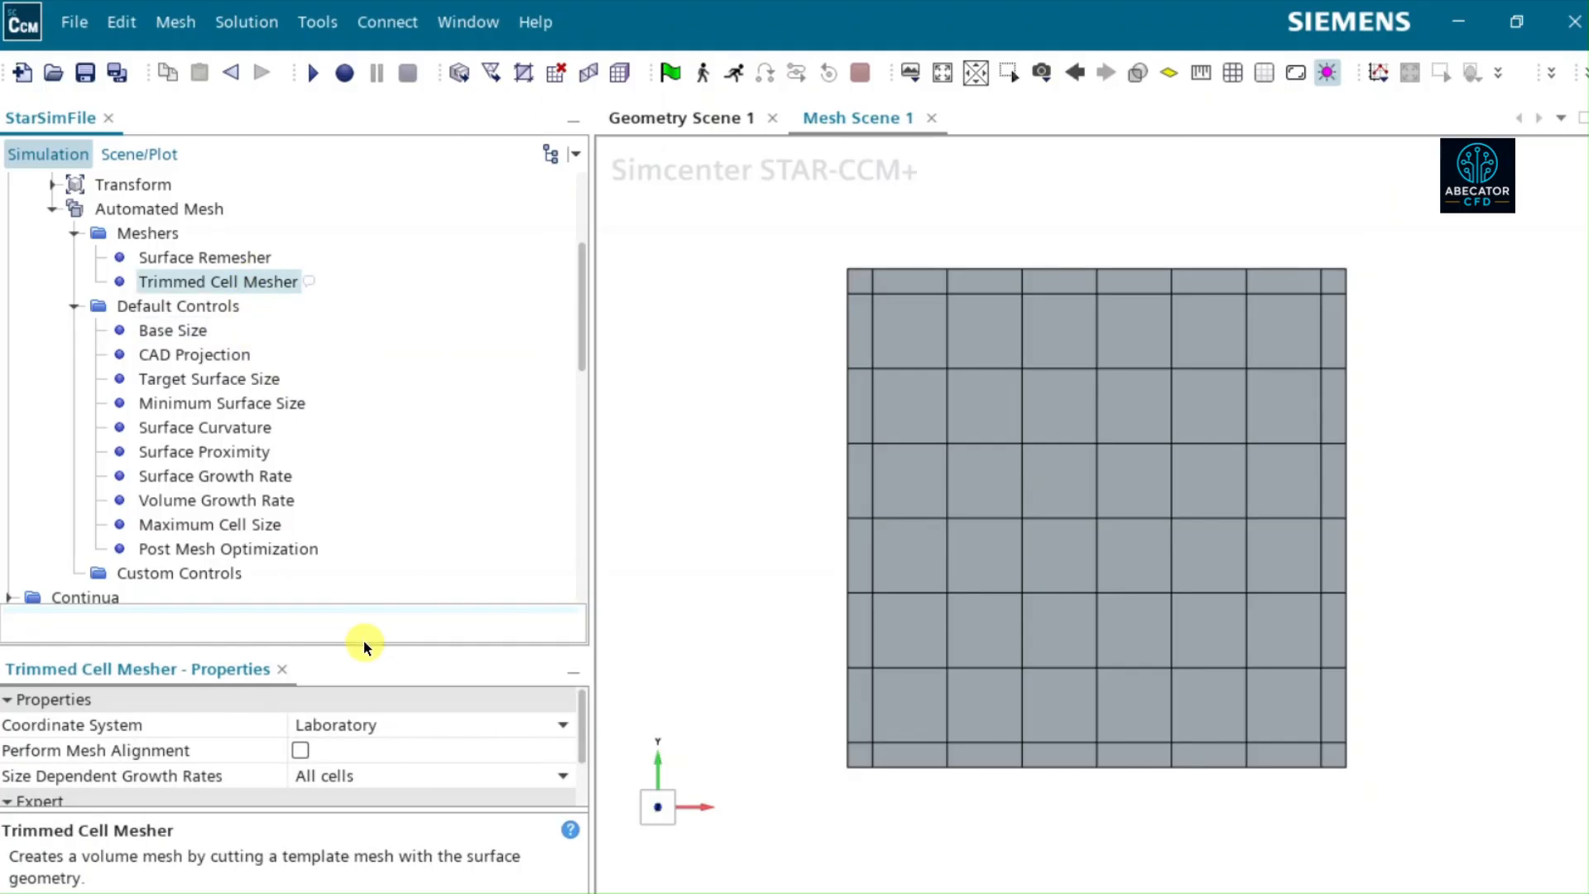
drag(364, 641, 345, 574)
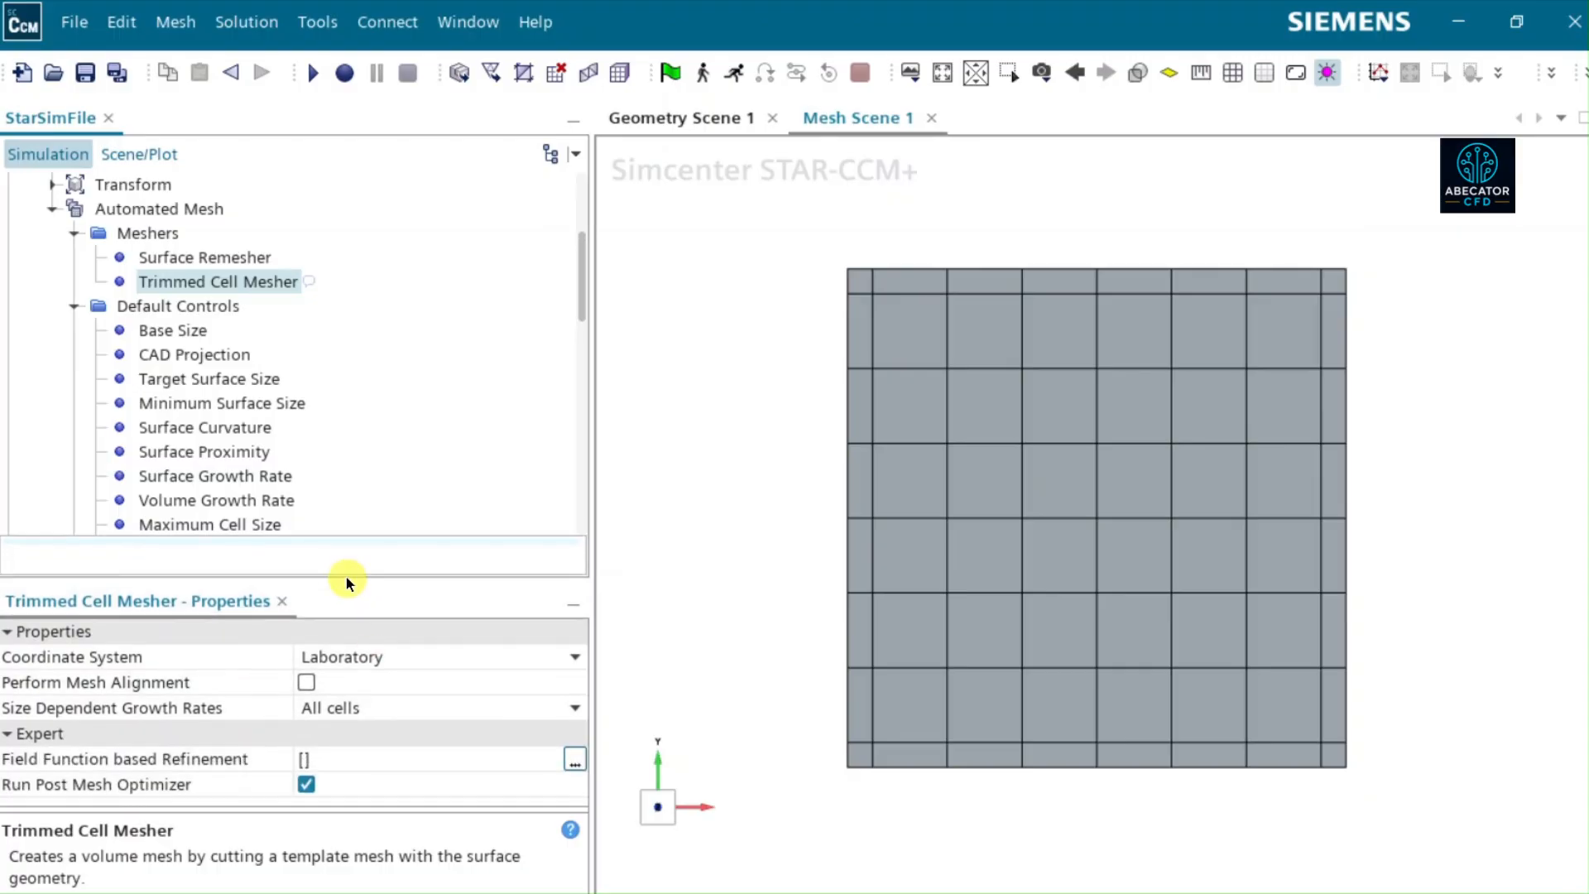
click(95, 684)
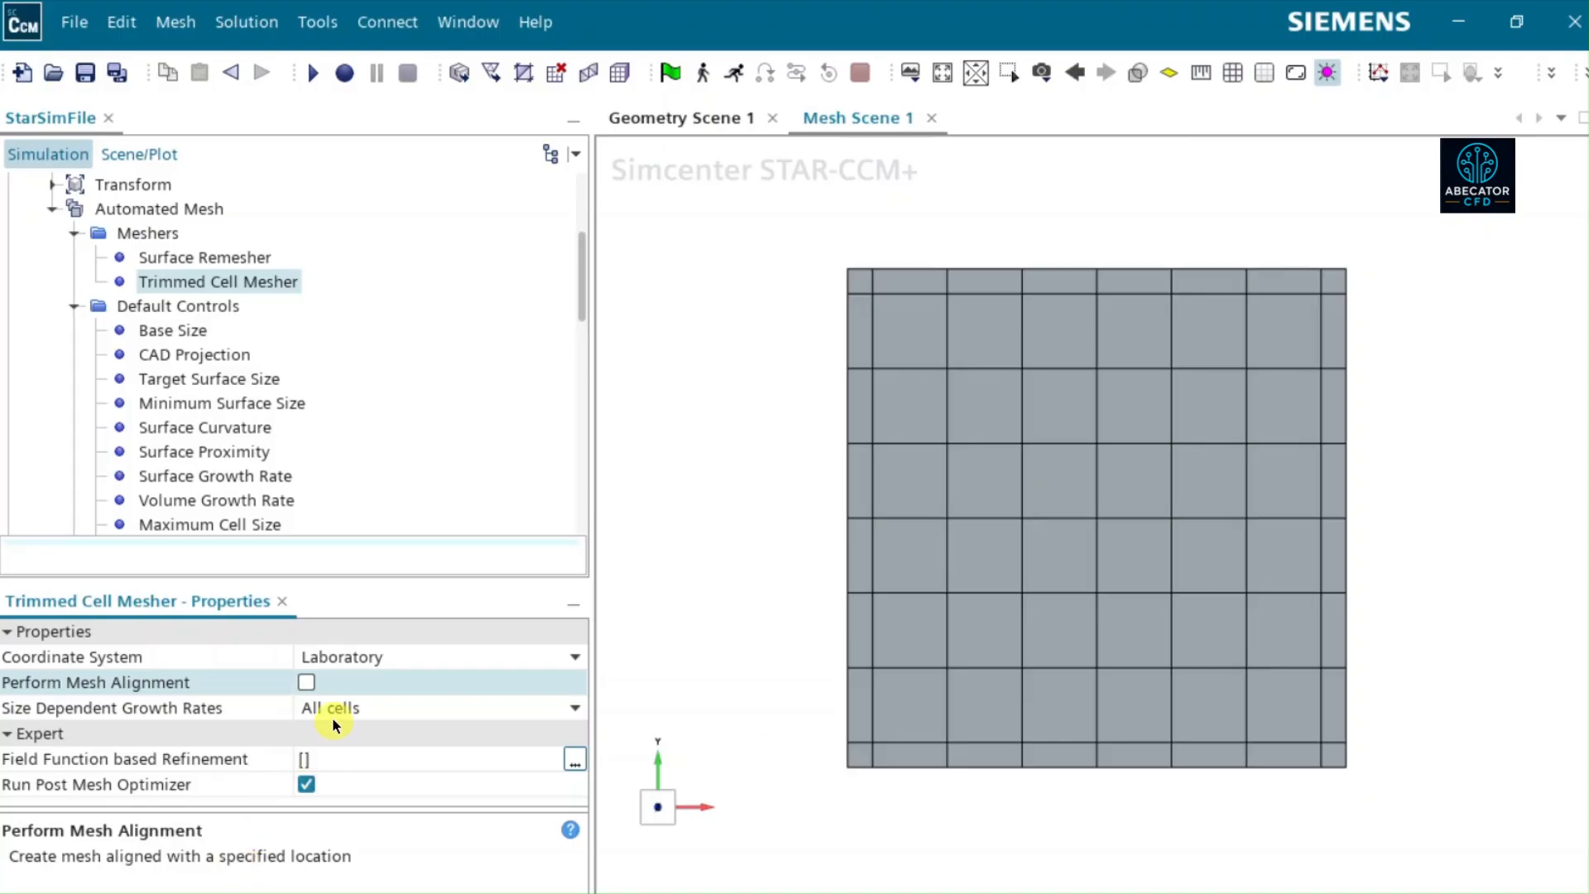
click(307, 682)
- Set the X coordinate of the Mesh Alignment Location in the Default Controls to -0.5 m
scroll(261, 361, down, 1)
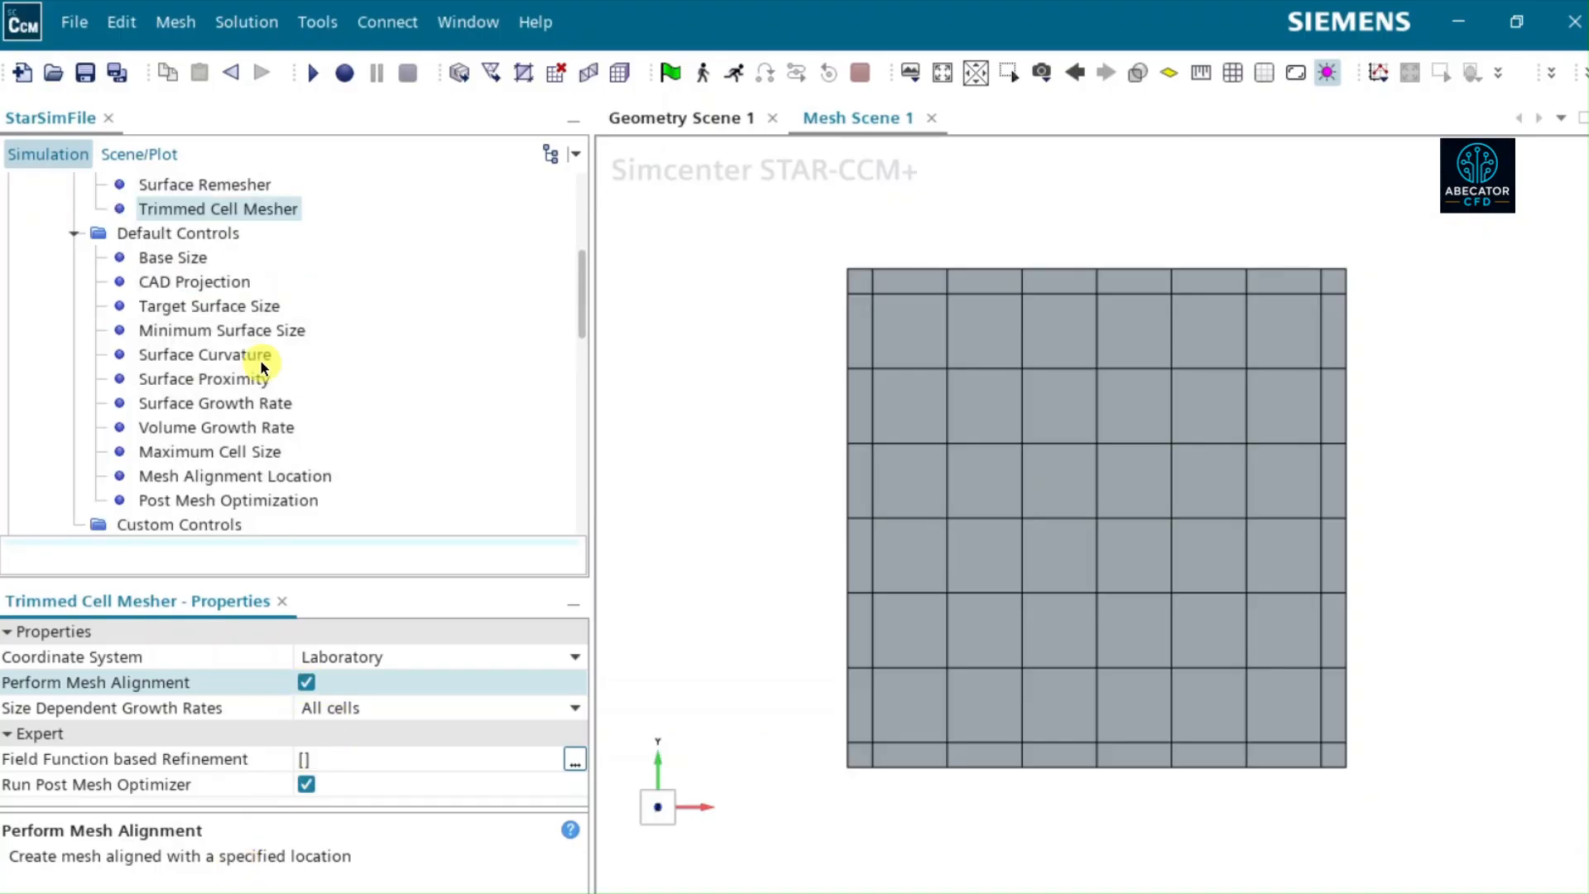
scroll(260, 361, down, 1)
click(250, 402)
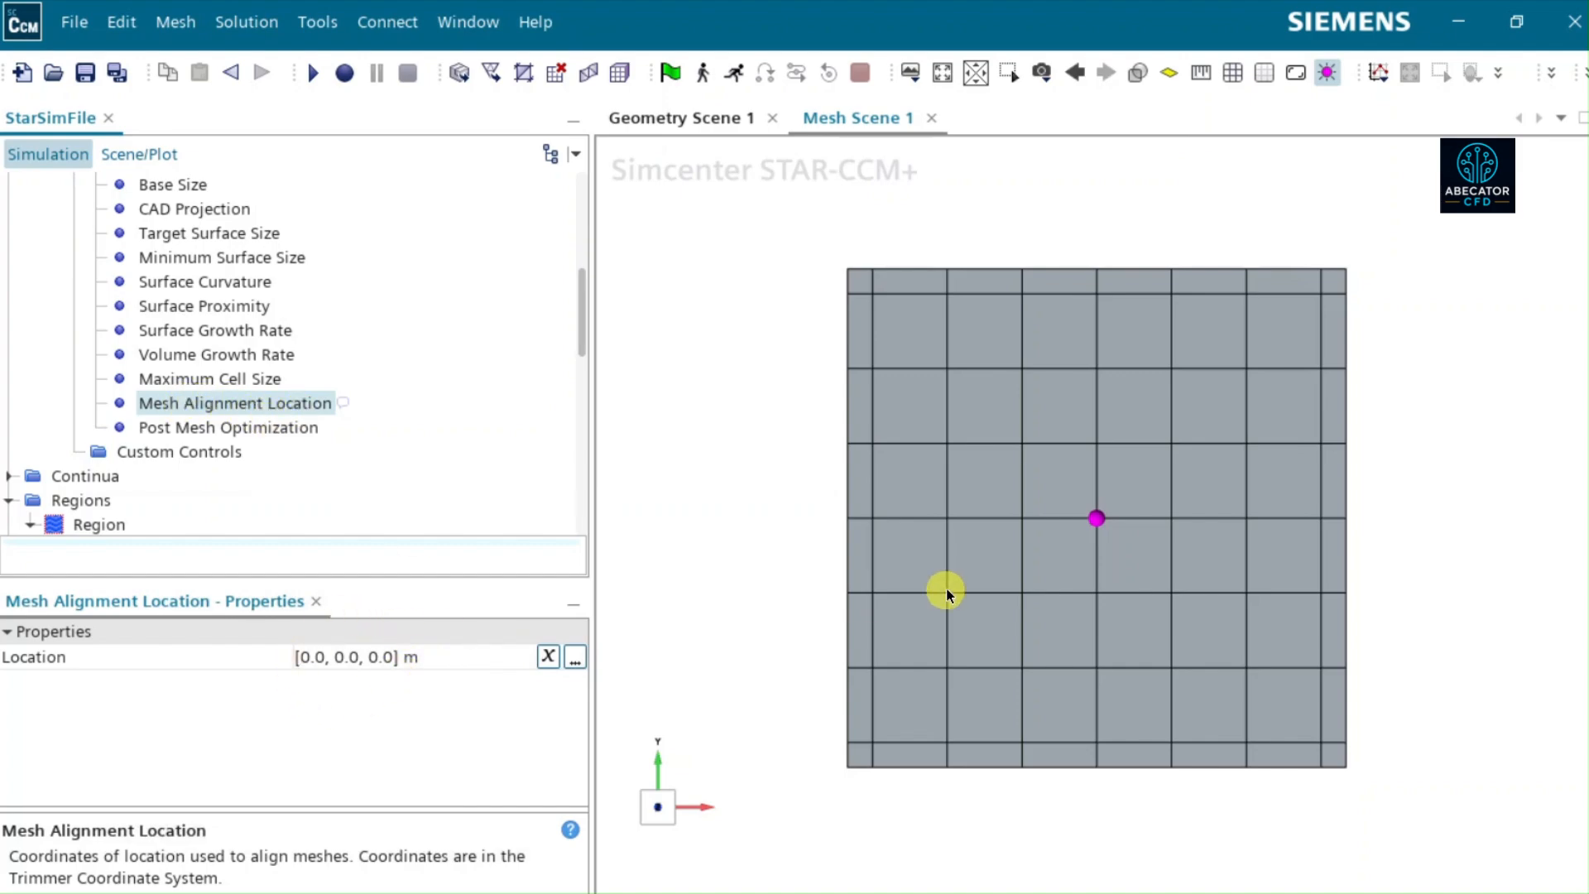
drag(834, 564, 906, 593)
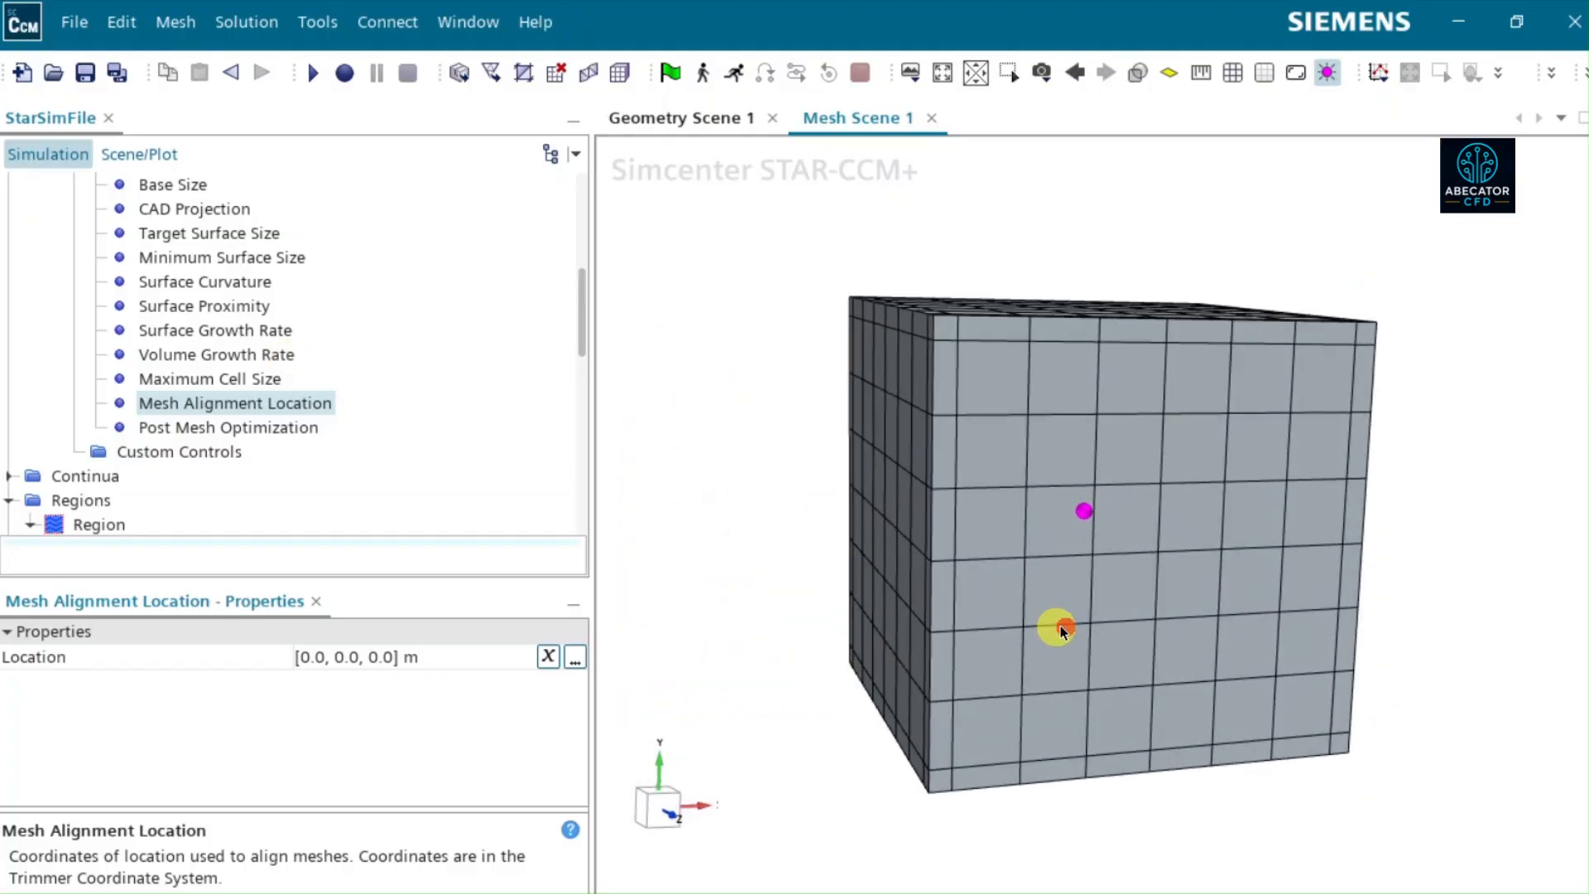
mouse_move(1063, 631)
mouse_down()
mouse_move(1011, 606)
mouse_move(1057, 615)
mouse_up()
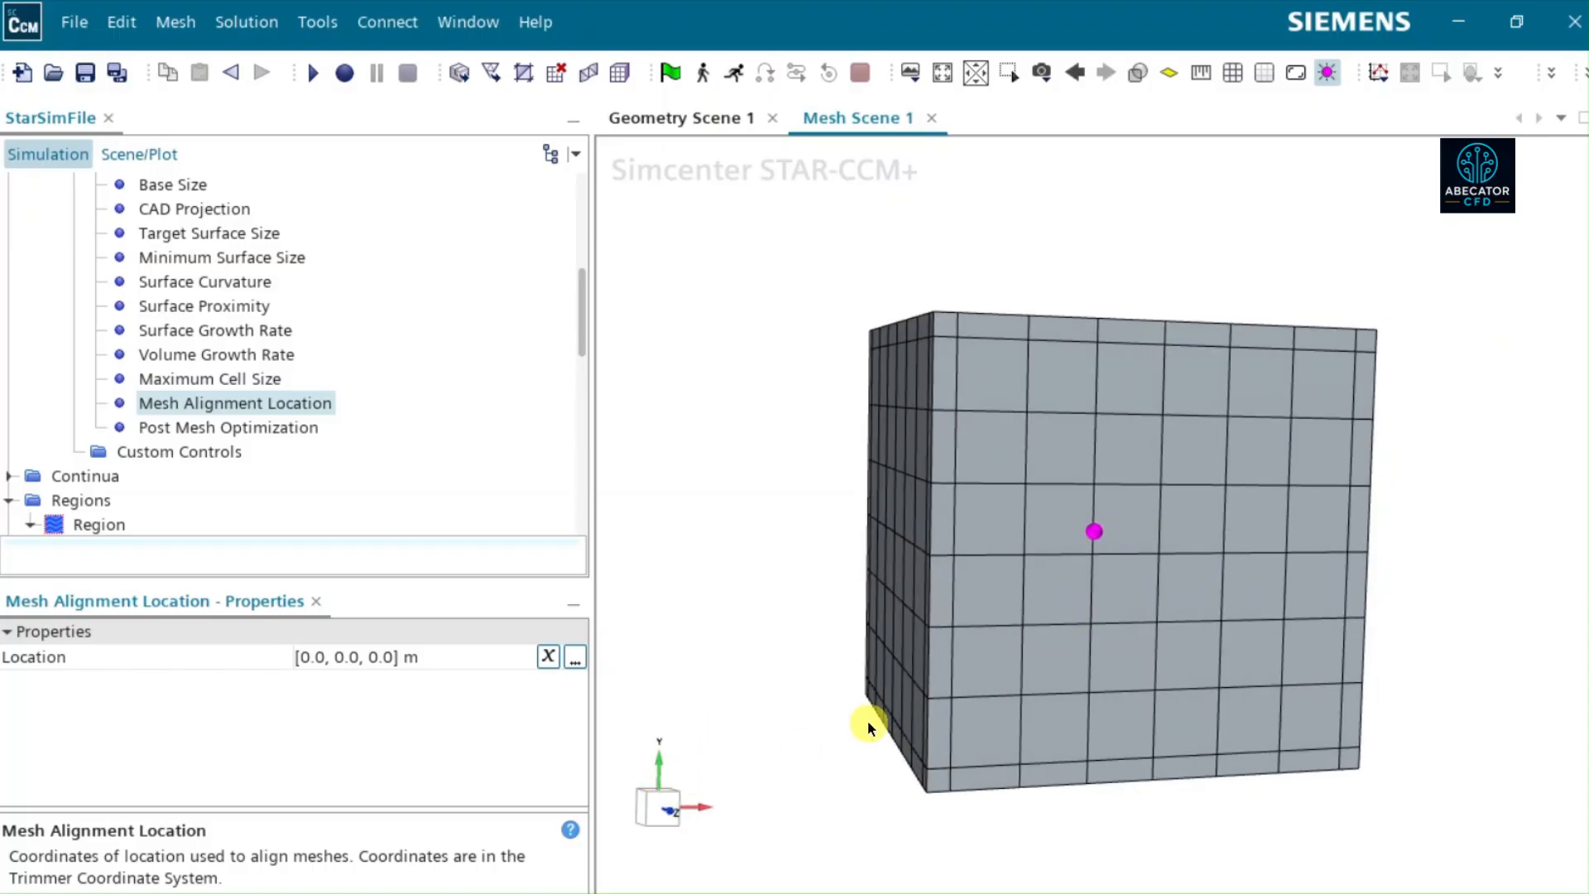
drag(913, 731, 917, 733)
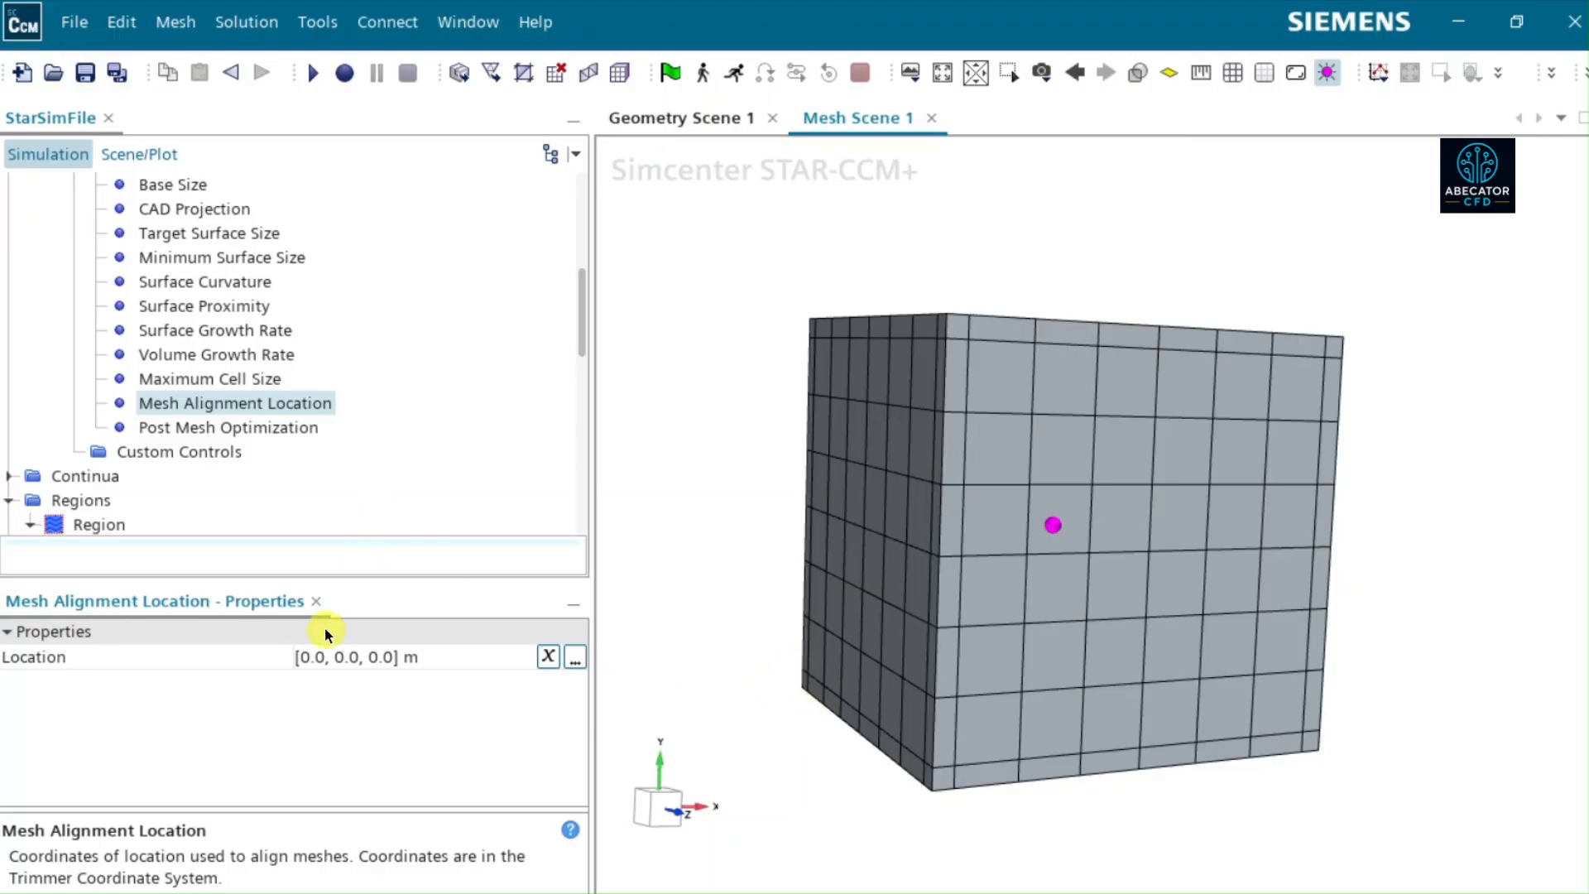
click(305, 657)
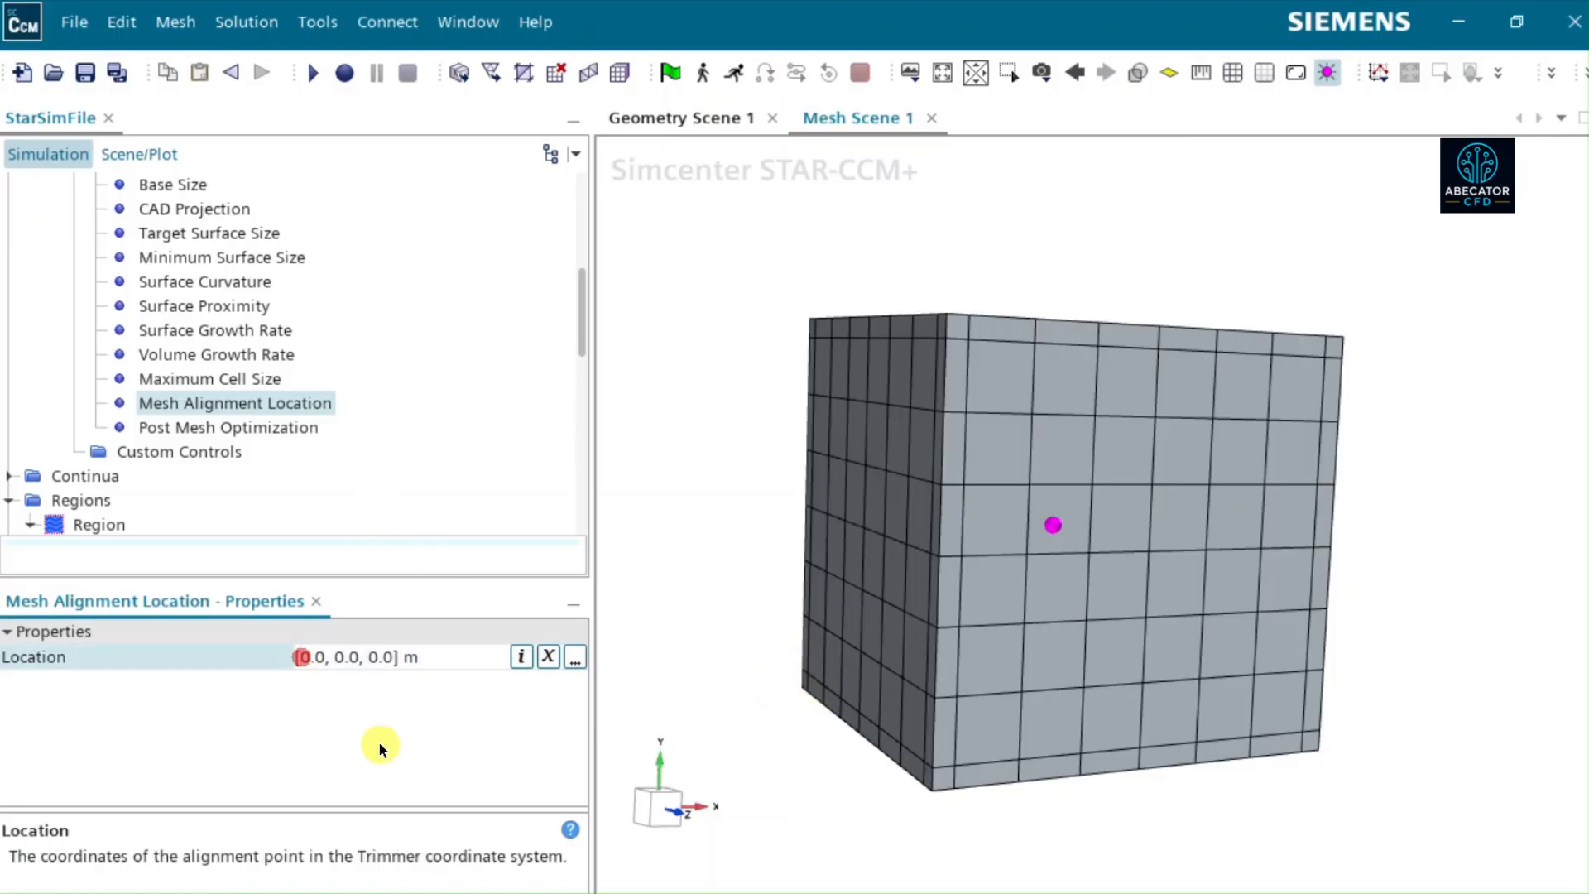
text(-)
key(Right)
key(Right)
text(5)
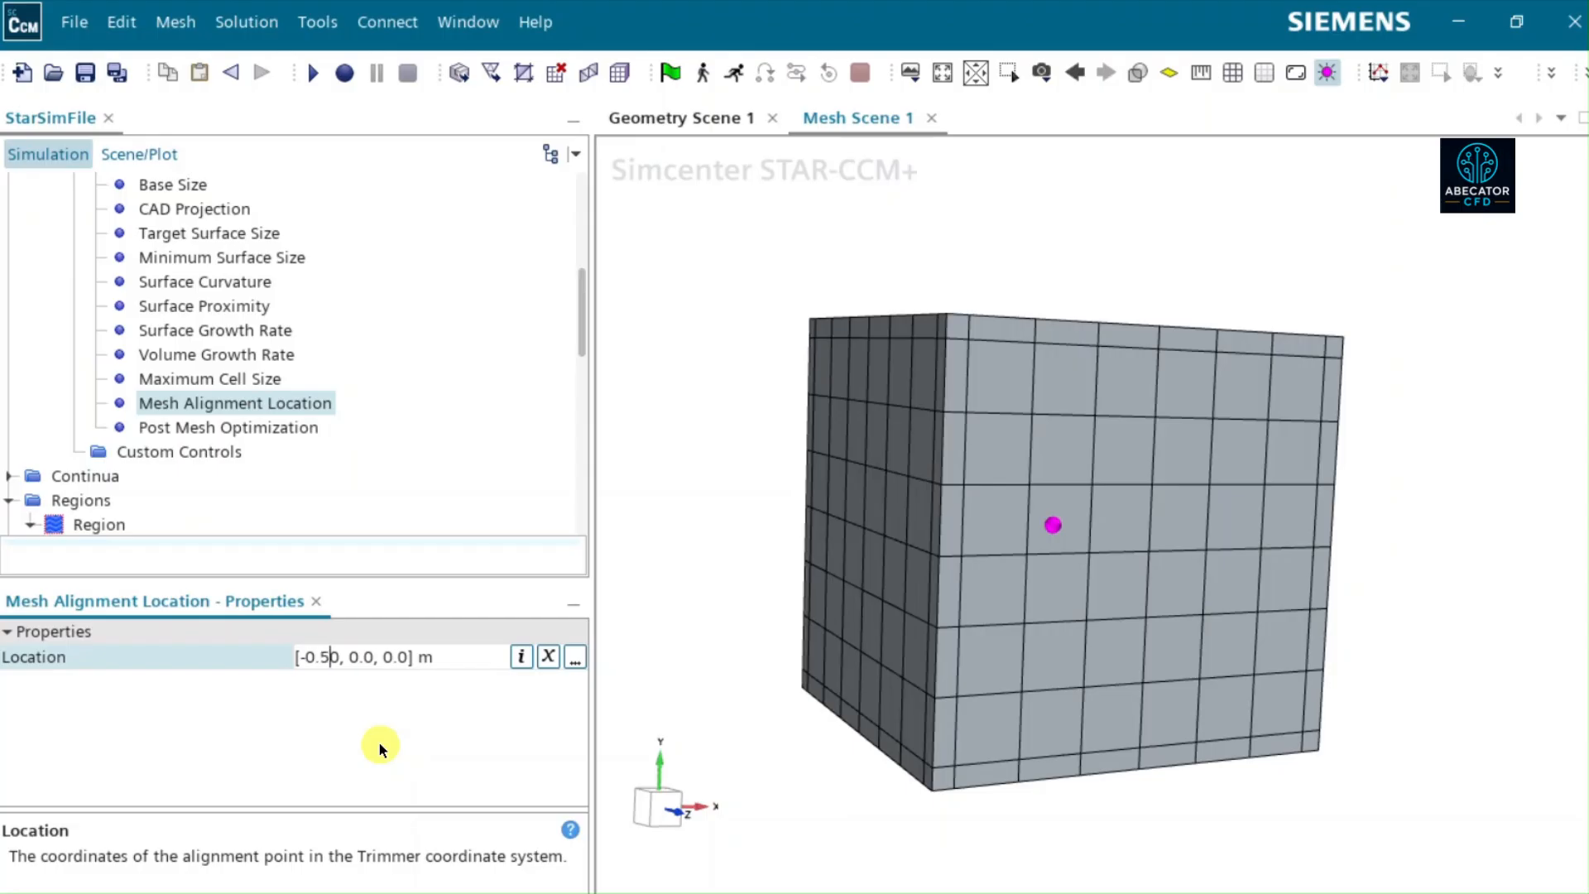
key(Delete)
key(Right)
key(Right)
key(Return)
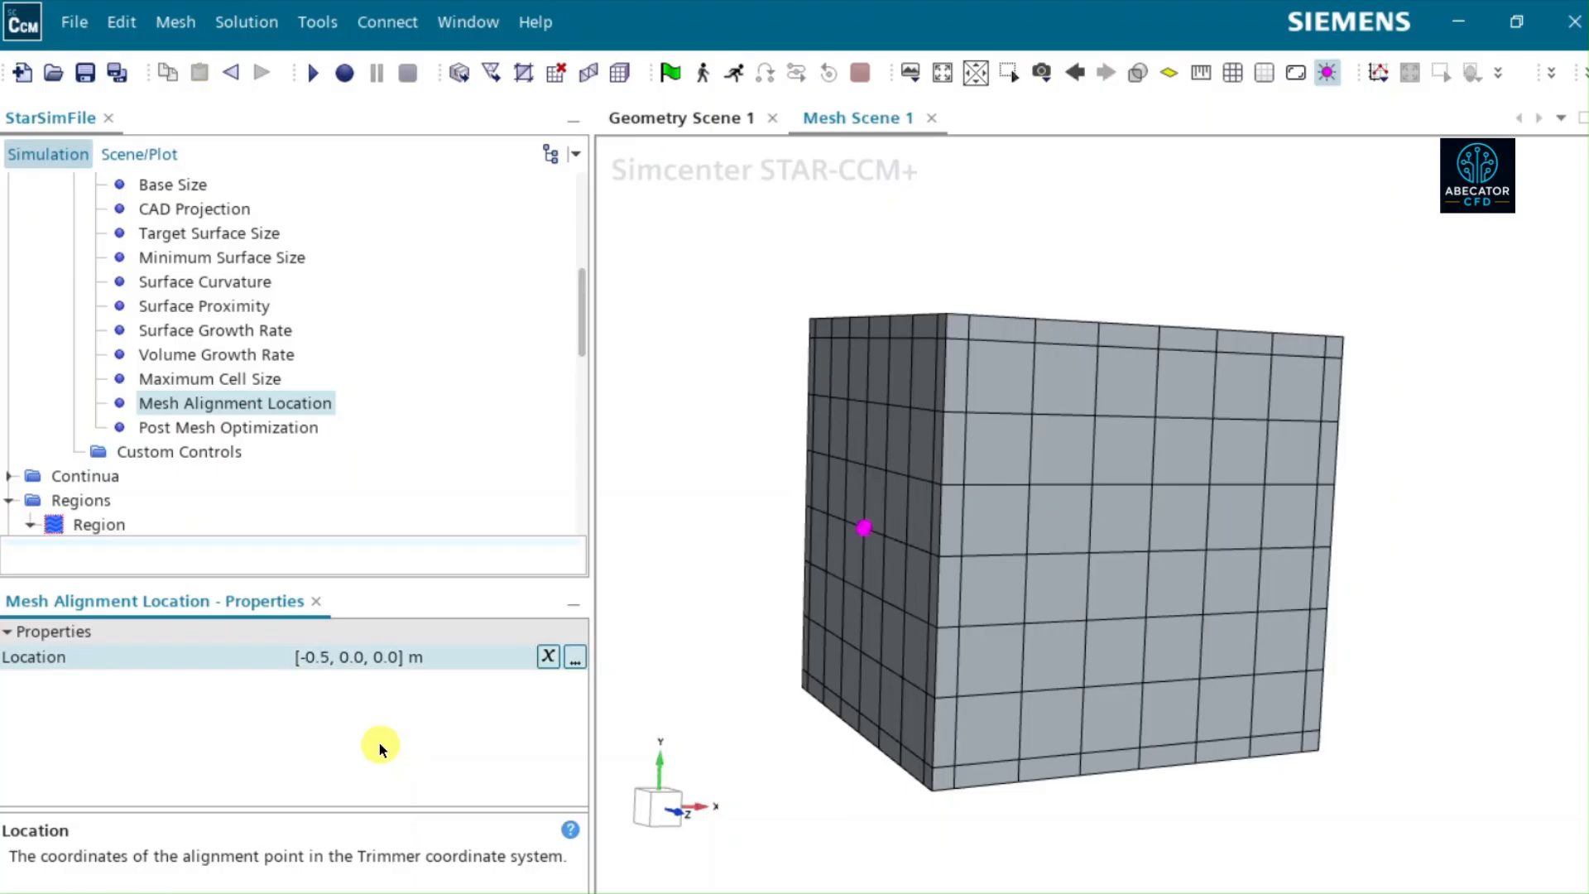
- Set the Y coordinate of the Mesh Alignment Location to -0.5 m
click(343, 660)
click(341, 658)
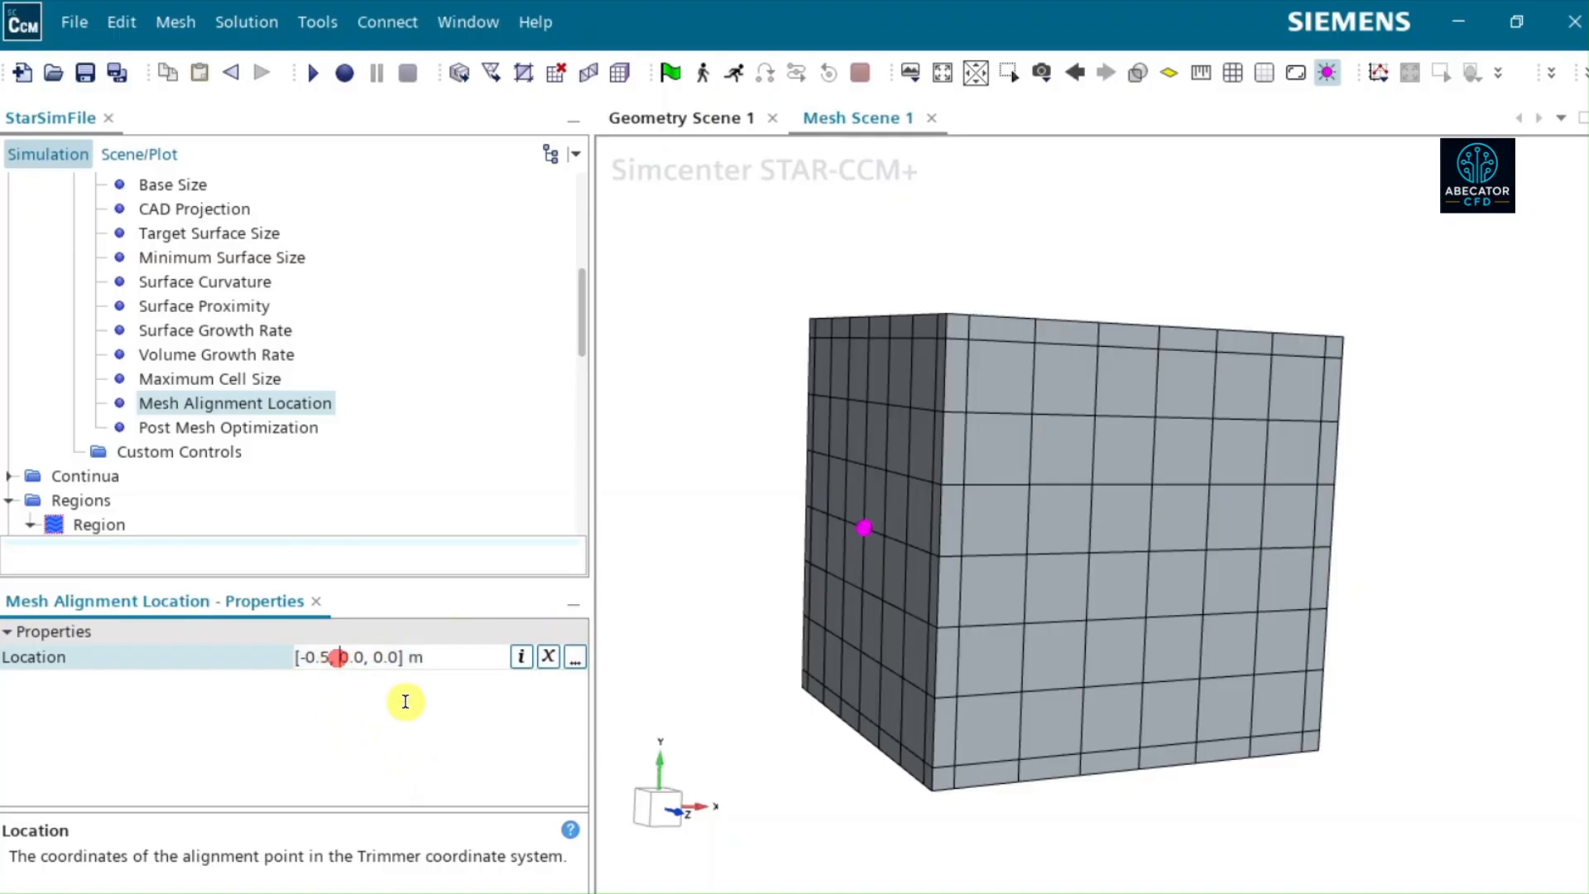
text(-)
key(Right)
key(Right)
text(5)
key(Delete)
click(657, 564)
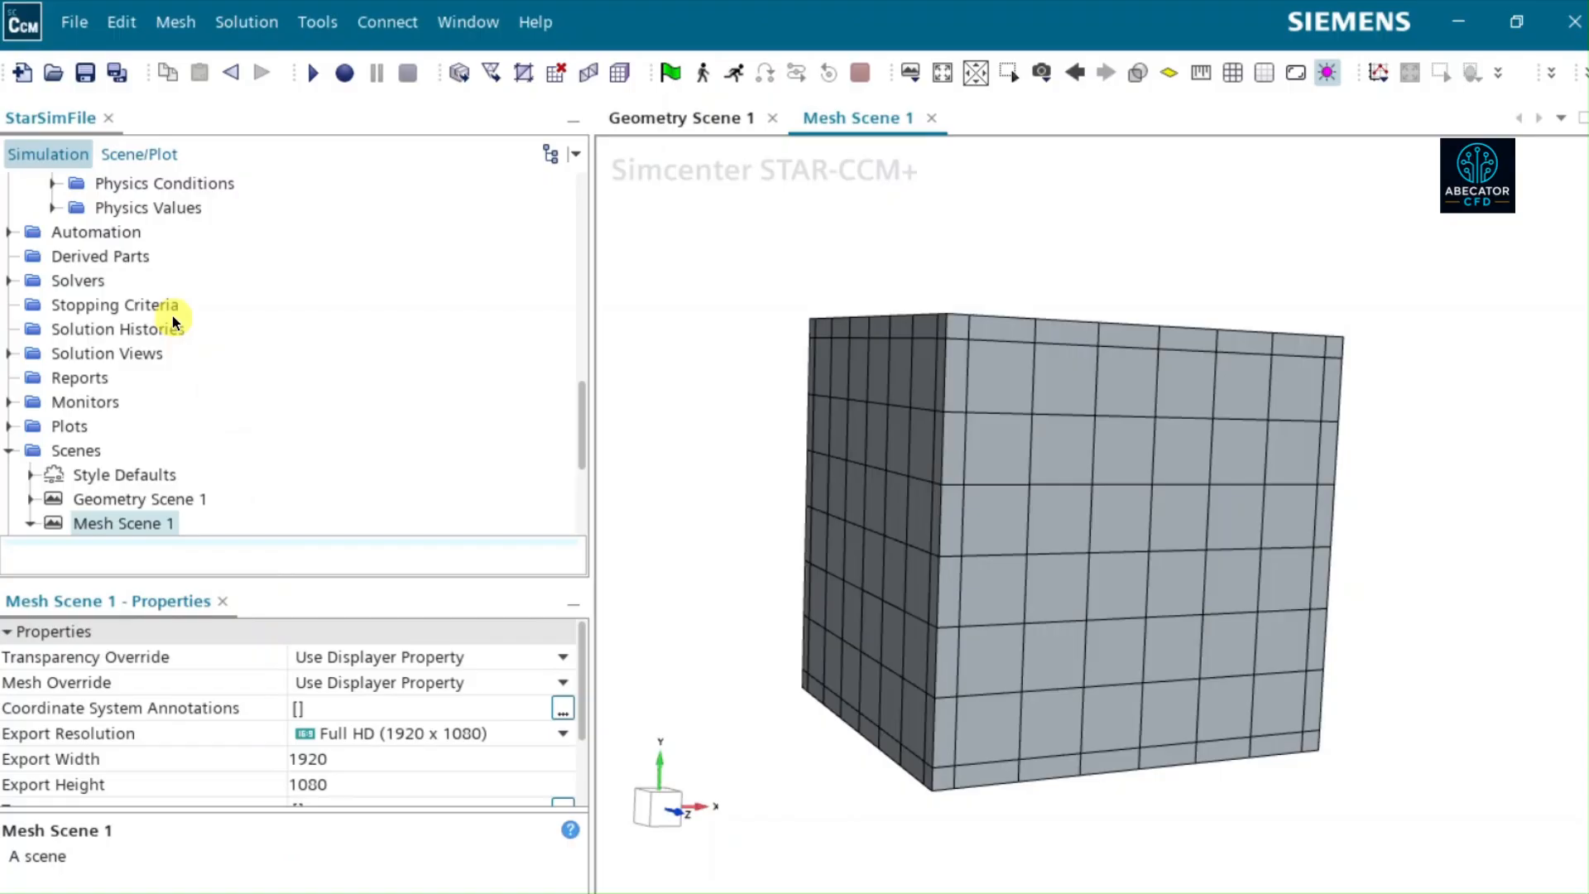
- Check where the mesh alignment point sits on the block, and execute the Automated Mesh operation with the new location
scroll(172, 316, up, 8)
scroll(241, 394, down, 3)
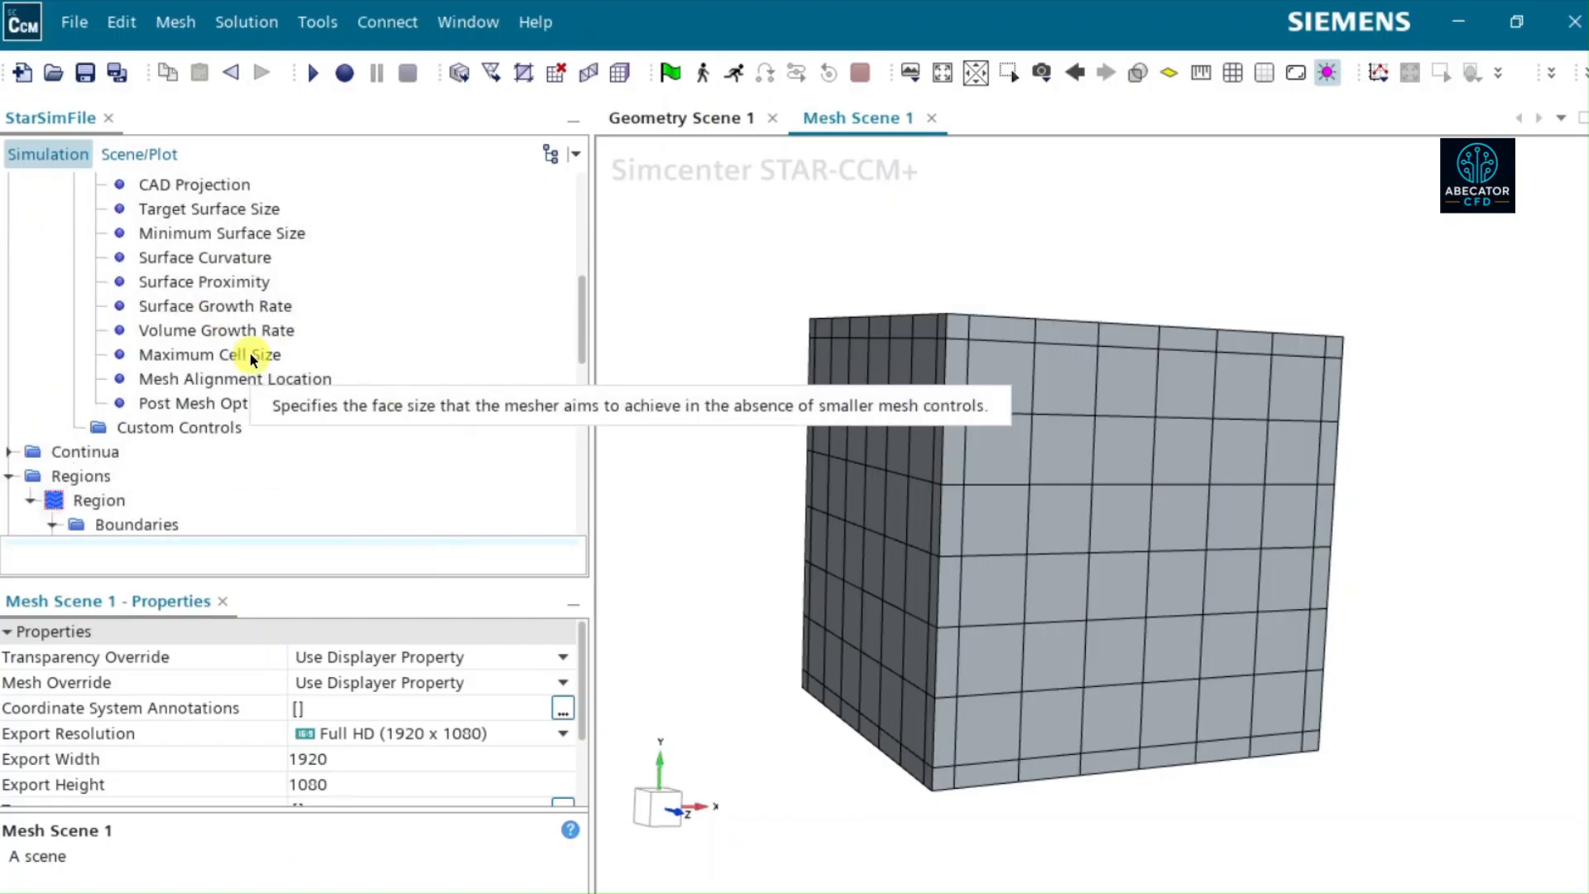
click(281, 380)
drag(872, 673, 903, 743)
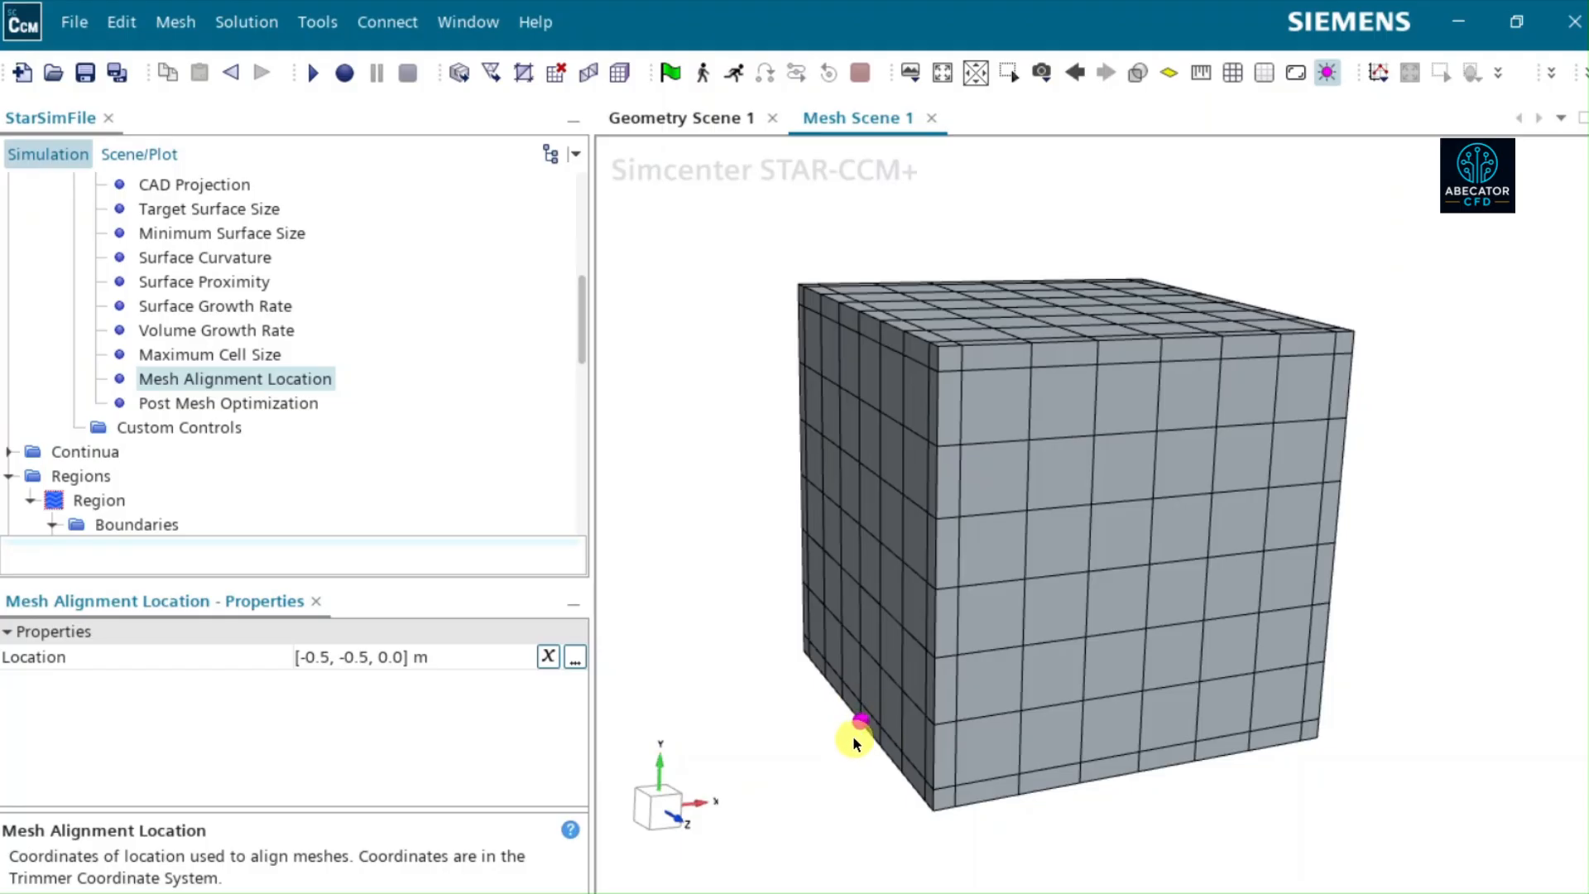
scroll(248, 314, up, 4)
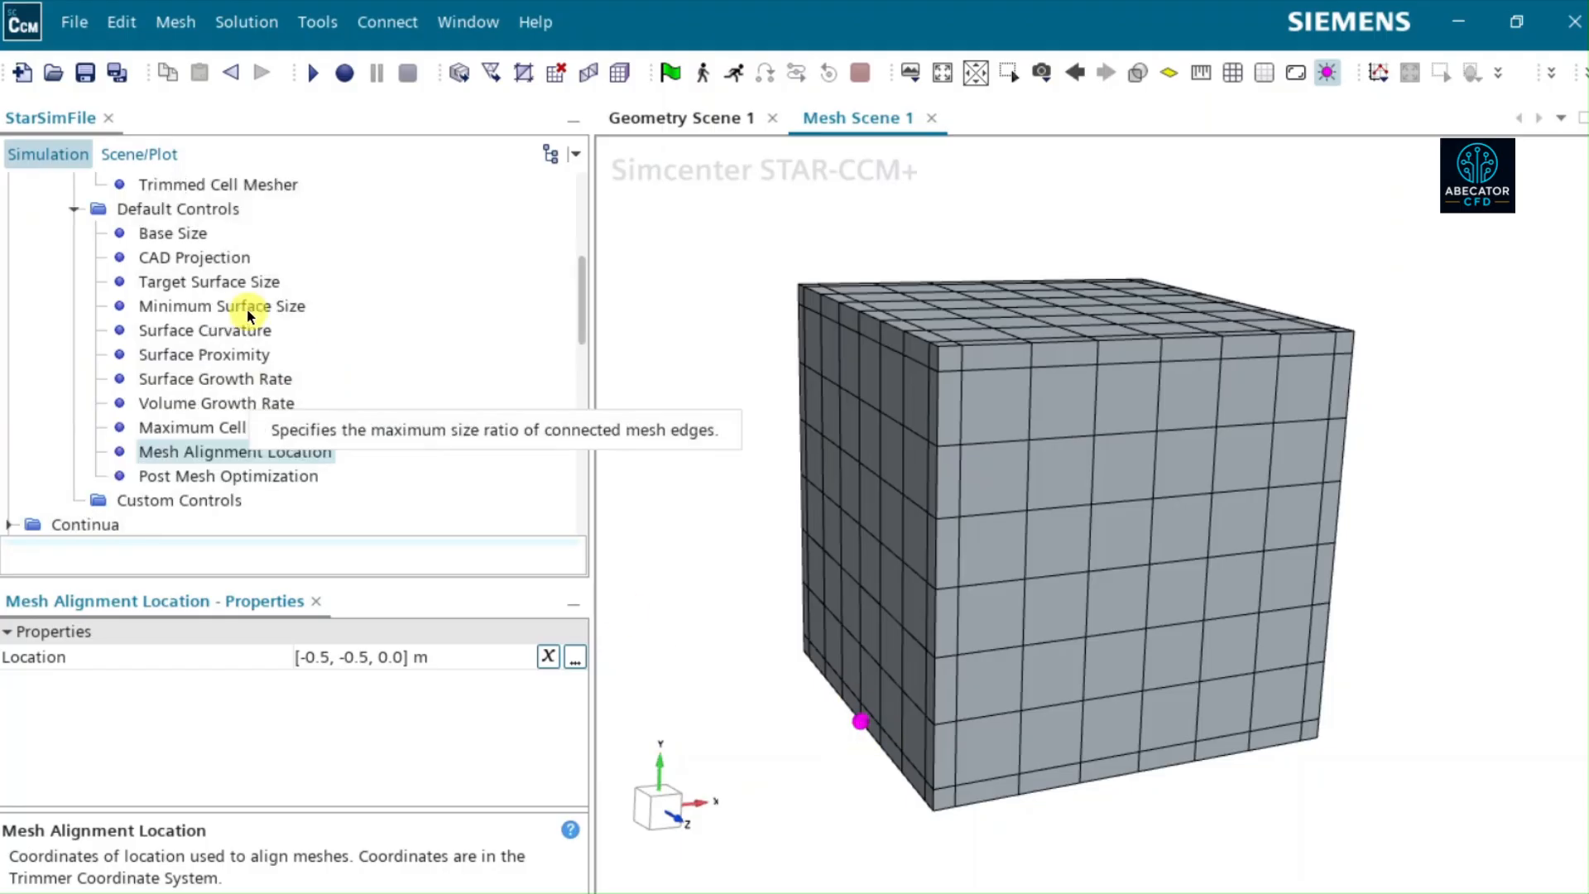
right_click(172, 331)
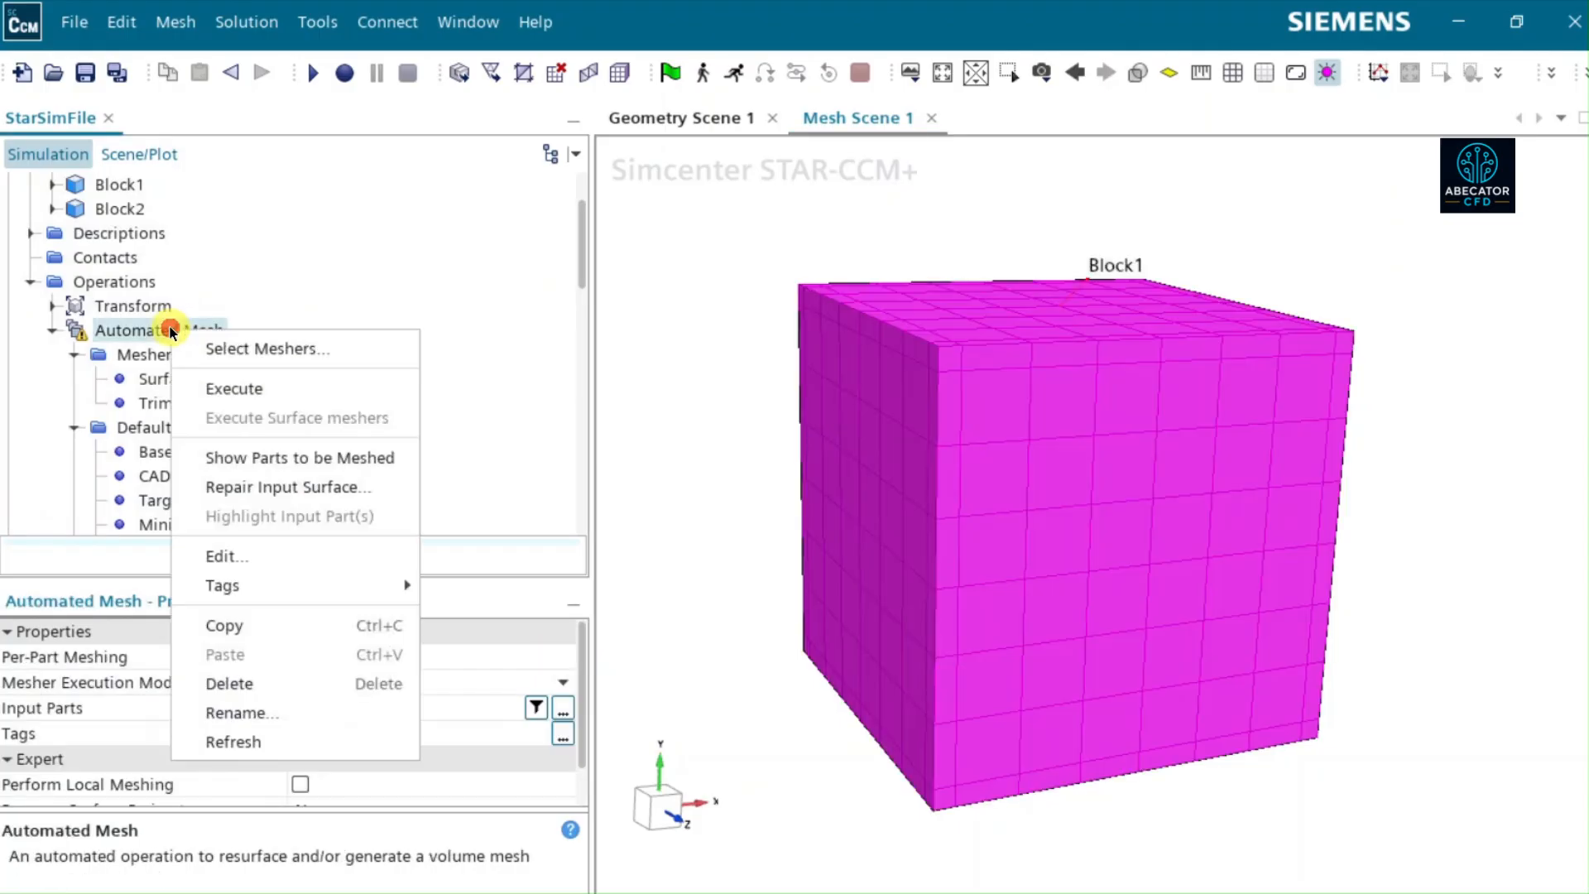
click(217, 386)
click(717, 508)
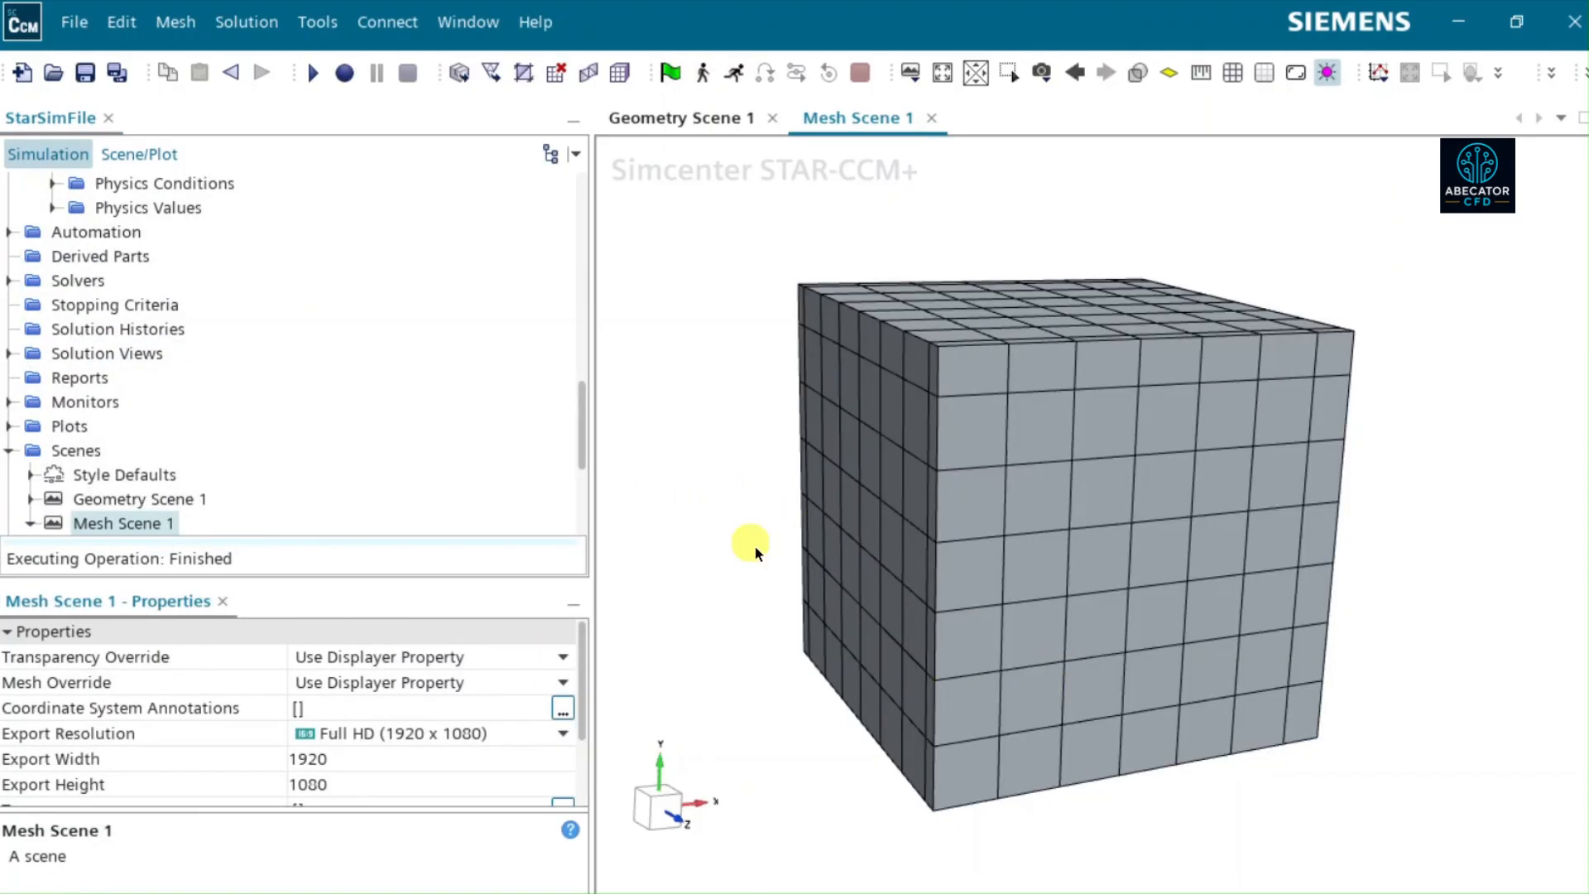
- Display the Mesh Alignment Location point on the remeshed block, facing the XY plane in Parallel projection mode
scroll(101, 281, up, 4)
scroll(103, 283, up, 1)
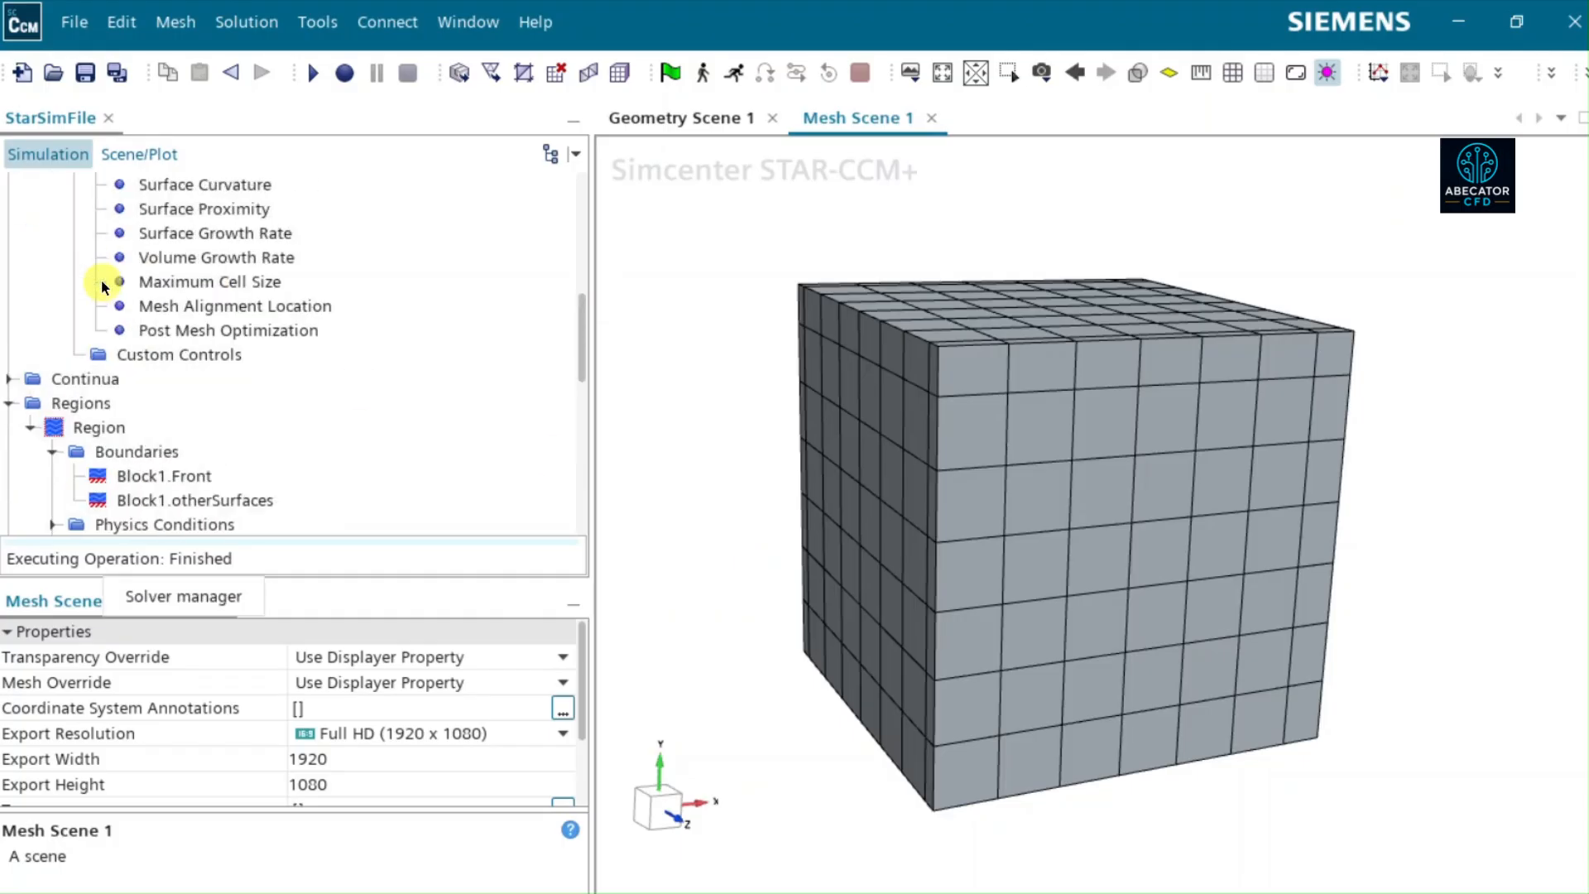
click(300, 306)
drag(933, 779, 818, 726)
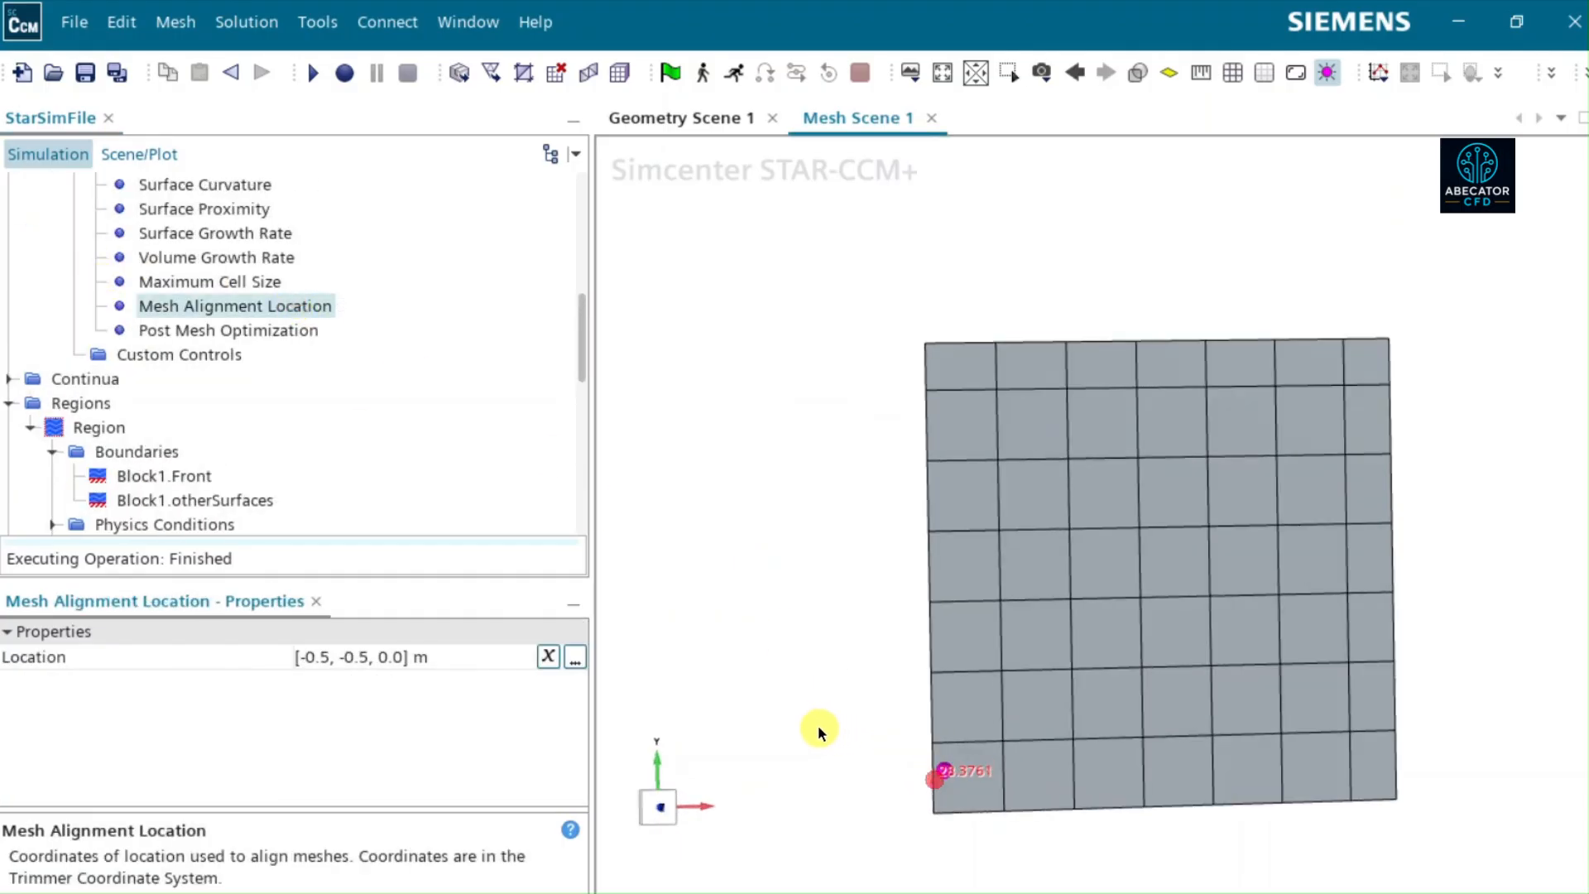
click(658, 809)
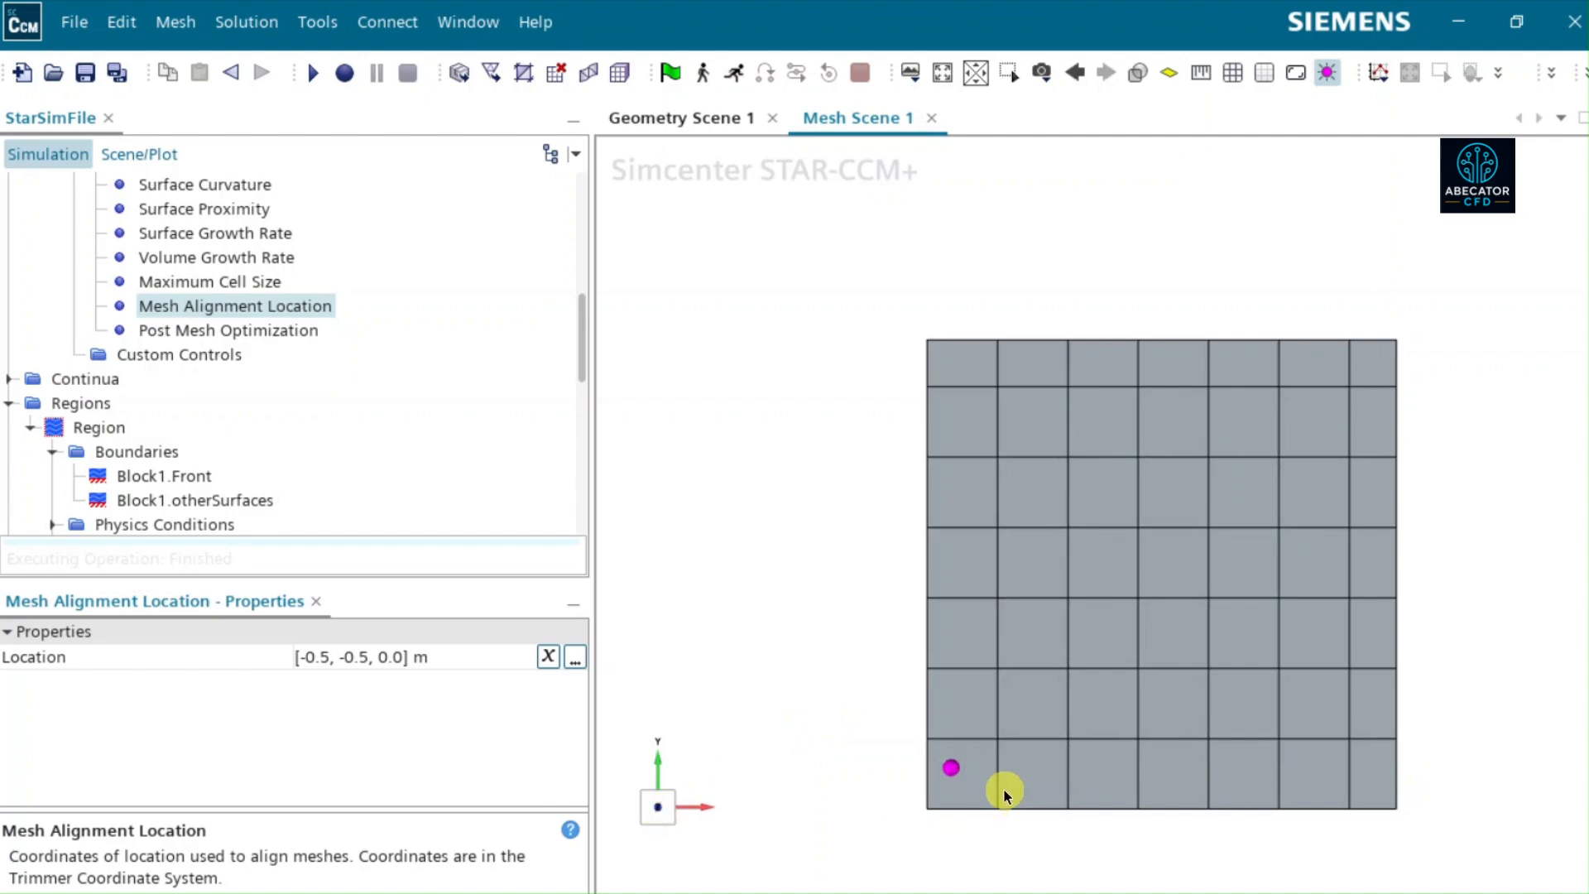
click(1049, 72)
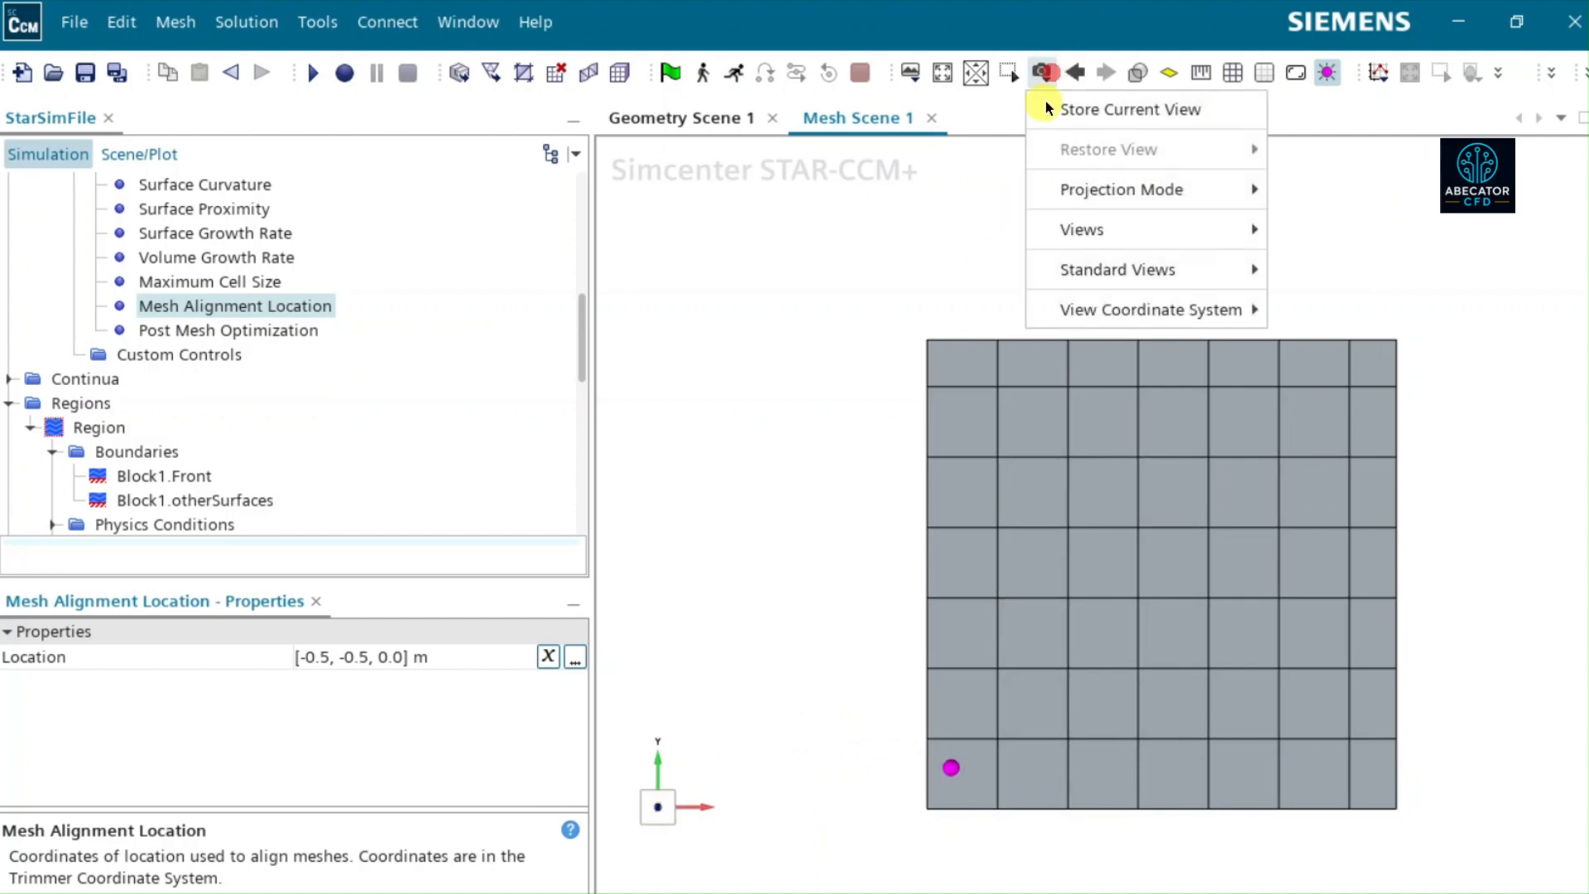
mouse_move(1101, 193)
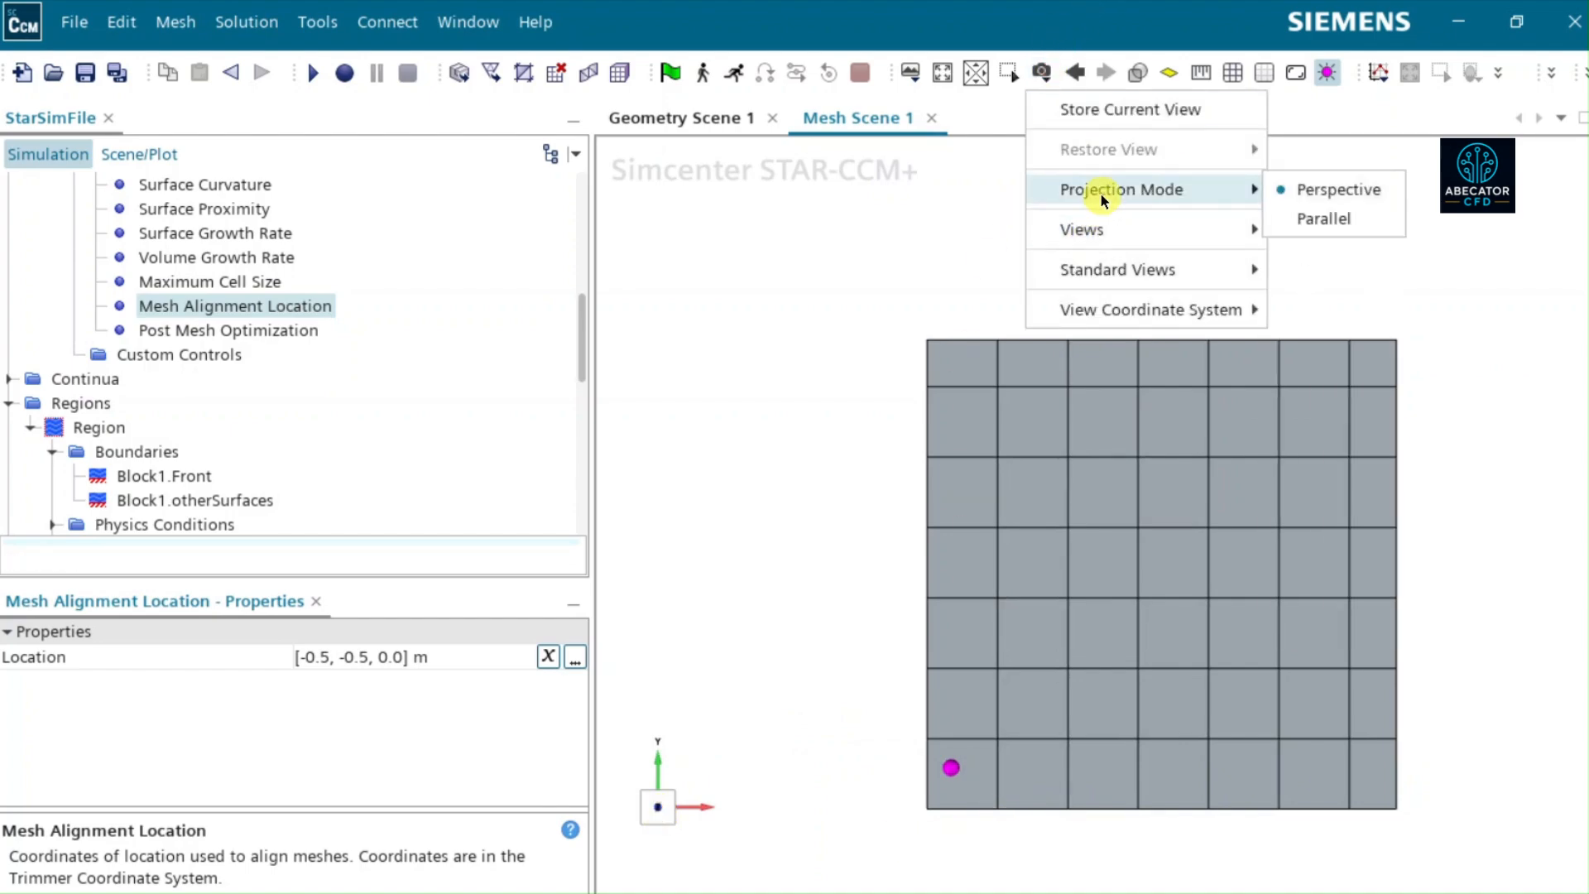
click(1348, 220)
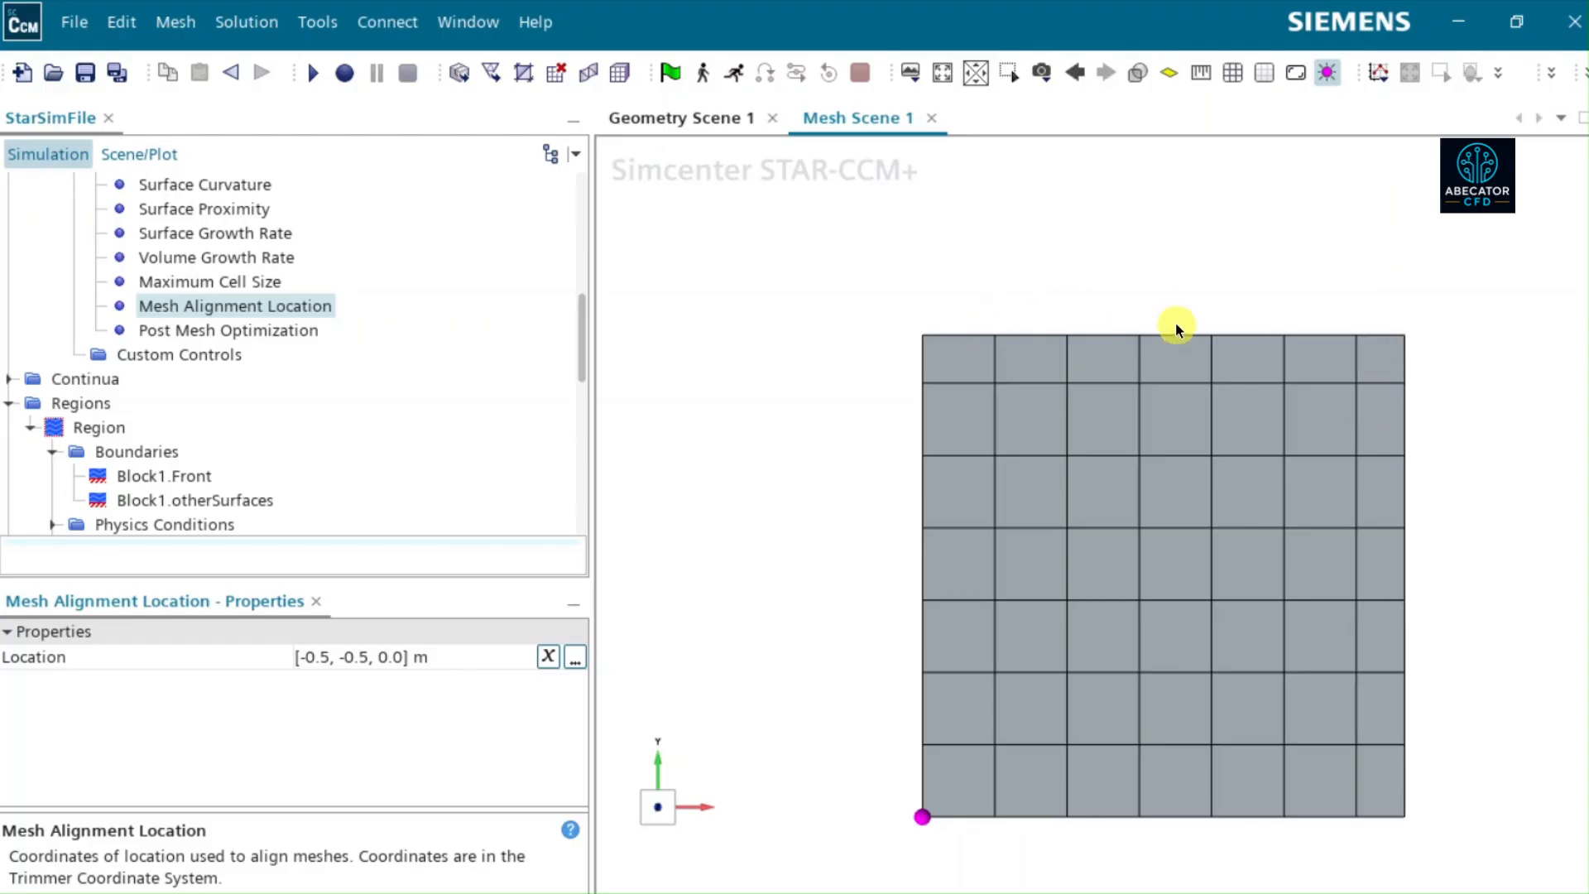
- Examine how the cells line up with the mesh alignment point on the block's YZ face and at its lower corners
drag(997, 584, 1181, 560)
drag(720, 787, 660, 840)
click(653, 820)
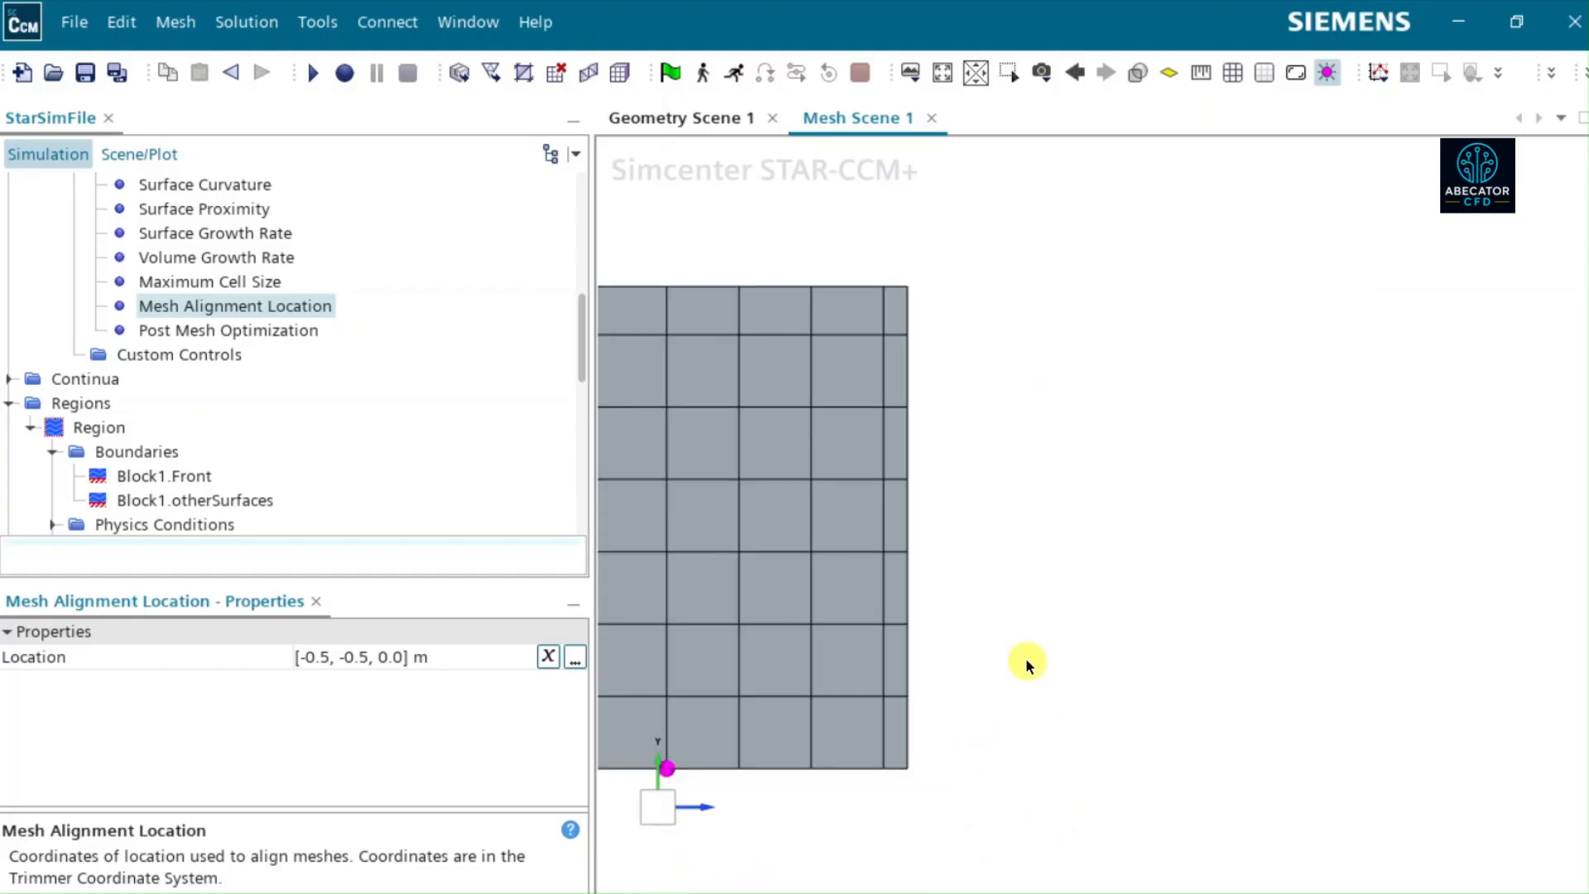
click(940, 82)
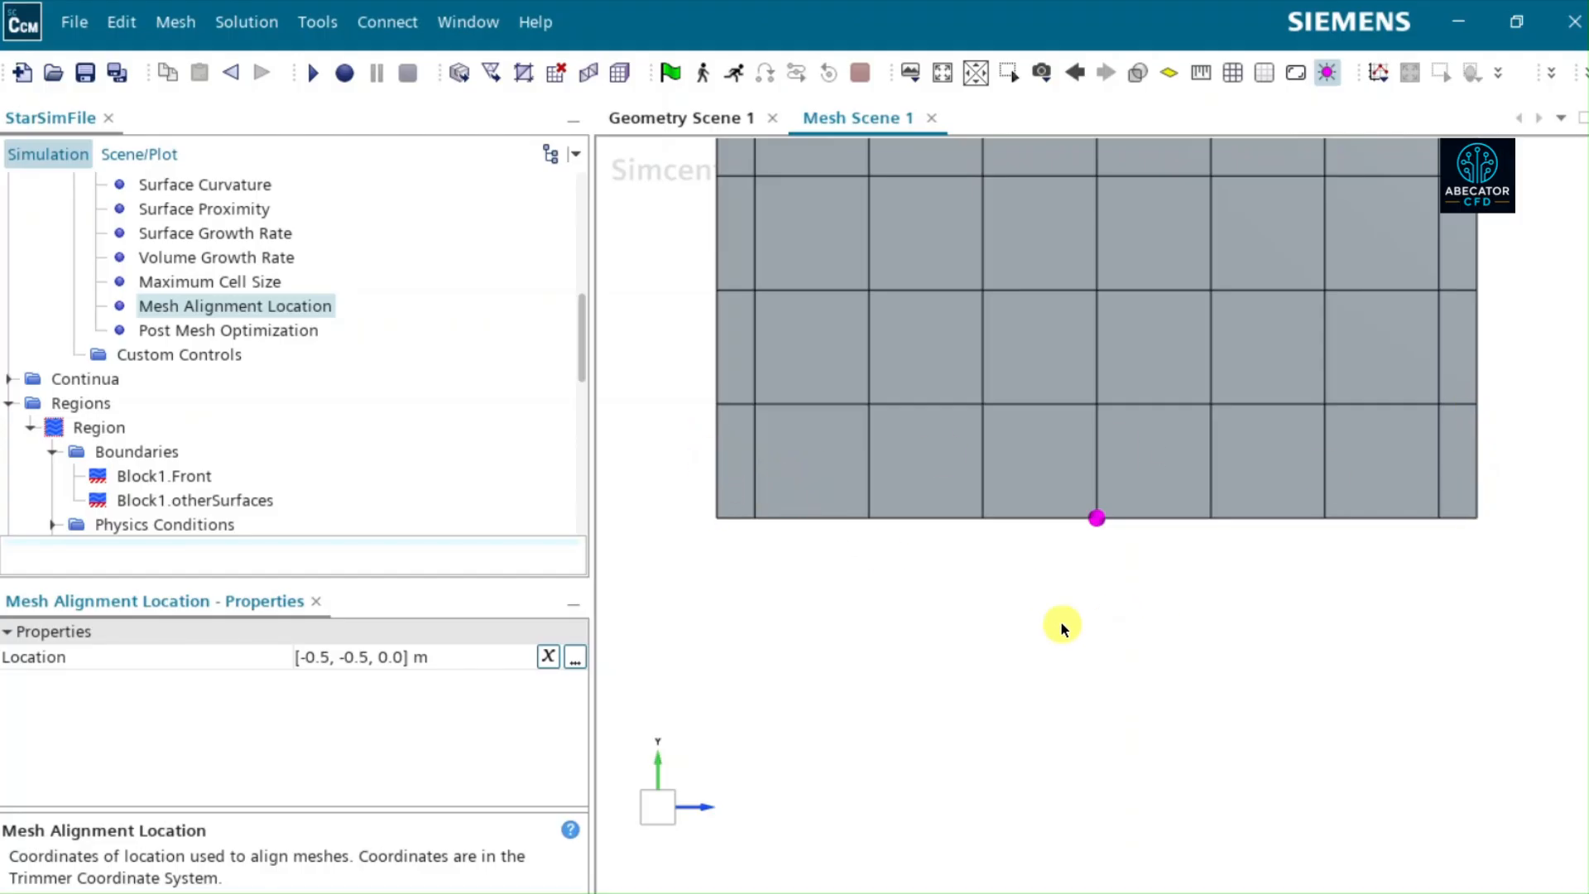
scroll(1049, 623, down, 5)
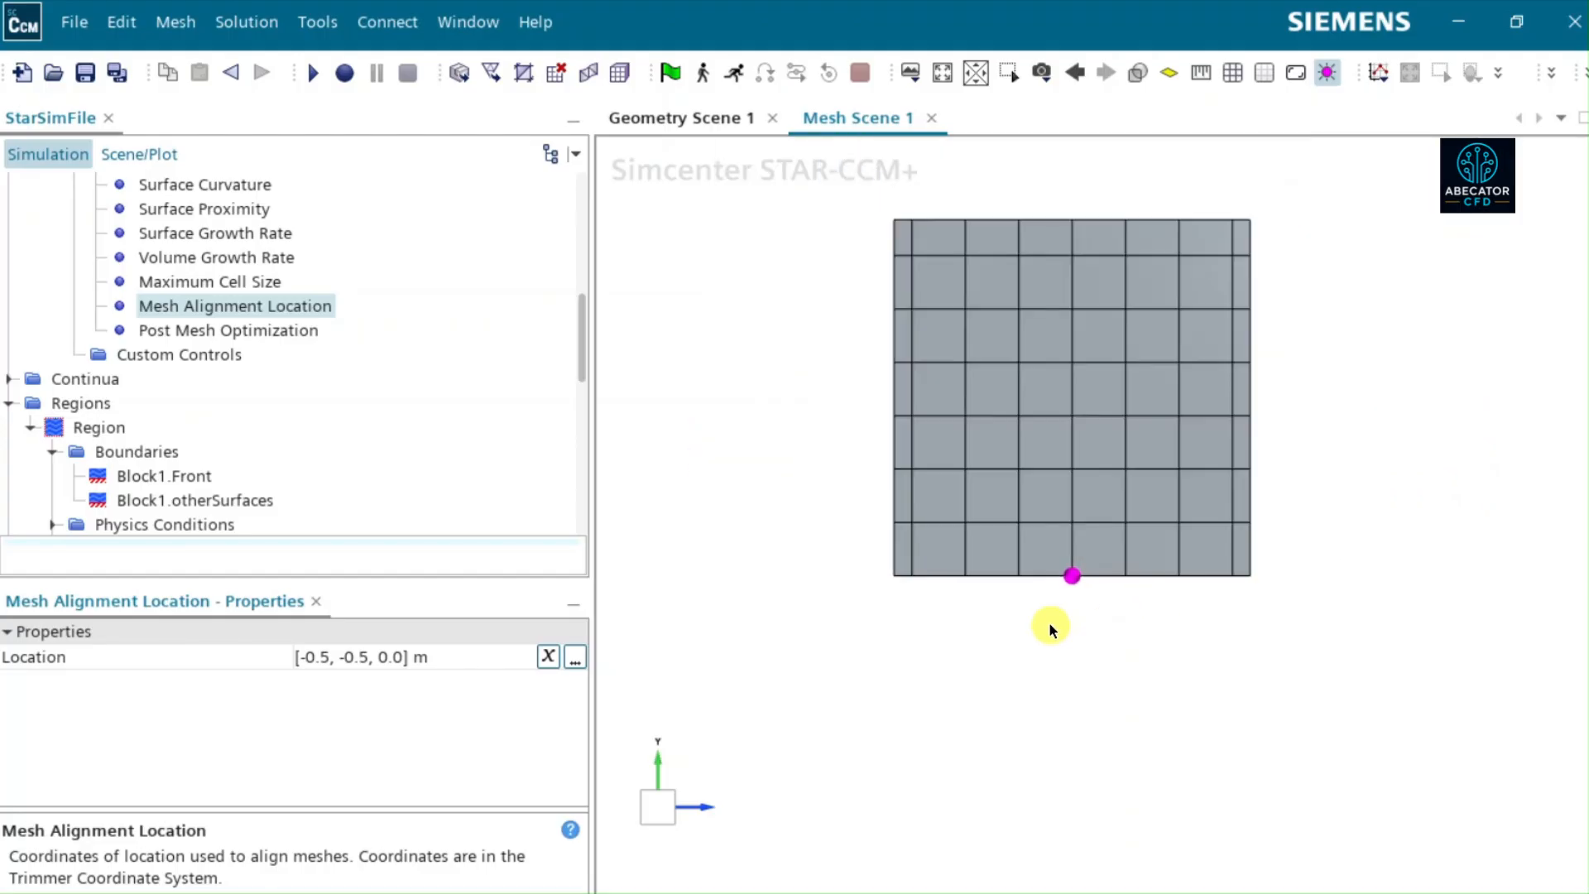
drag(1170, 379, 970, 395)
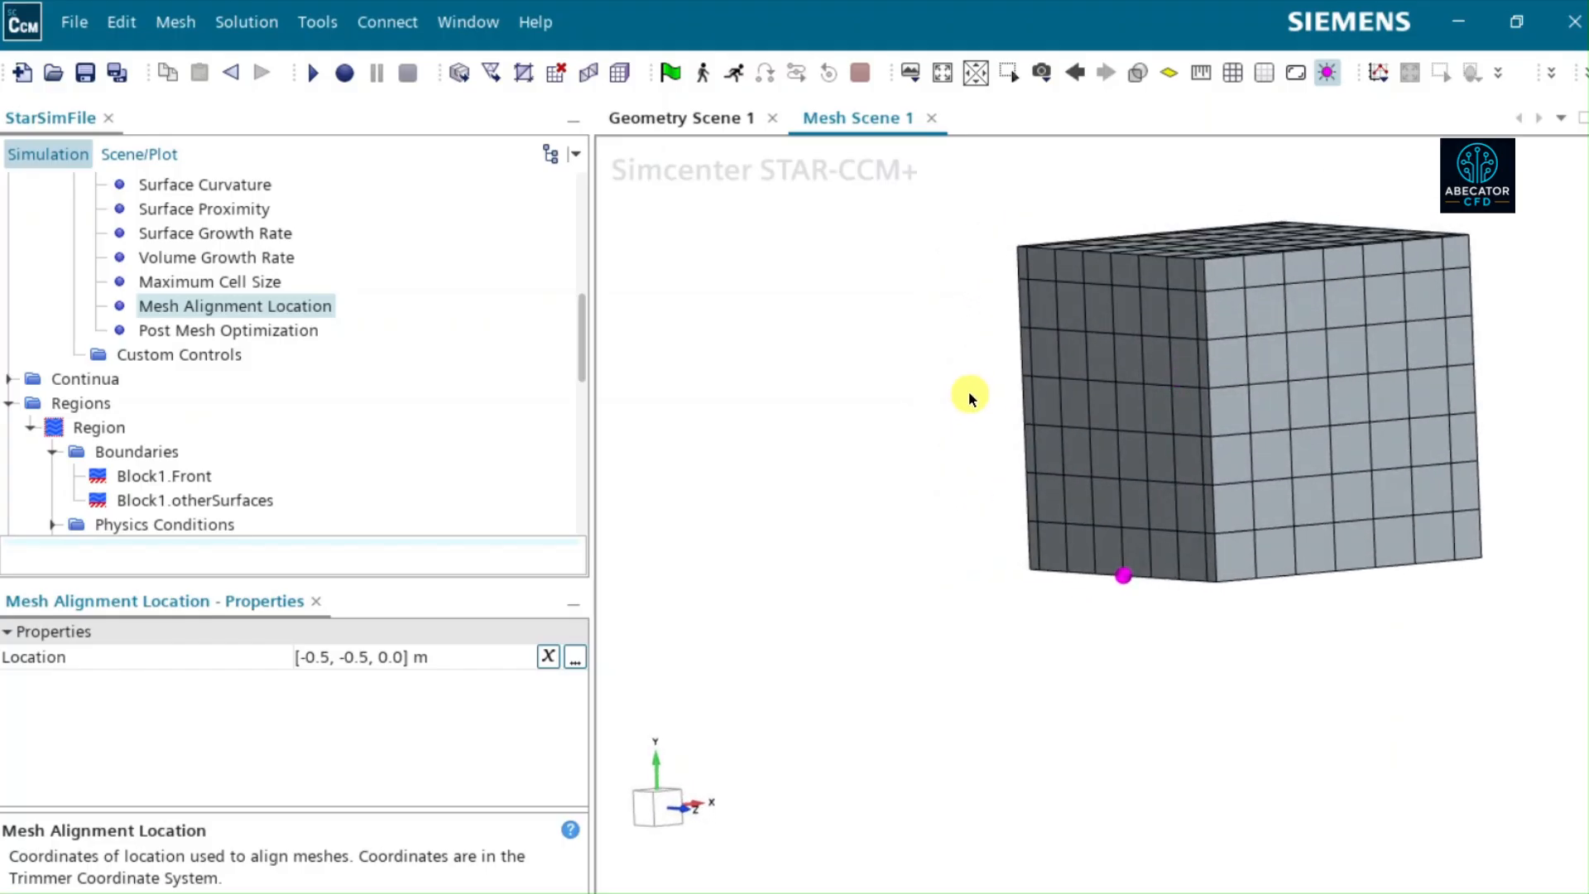
scroll(968, 394, down, 3)
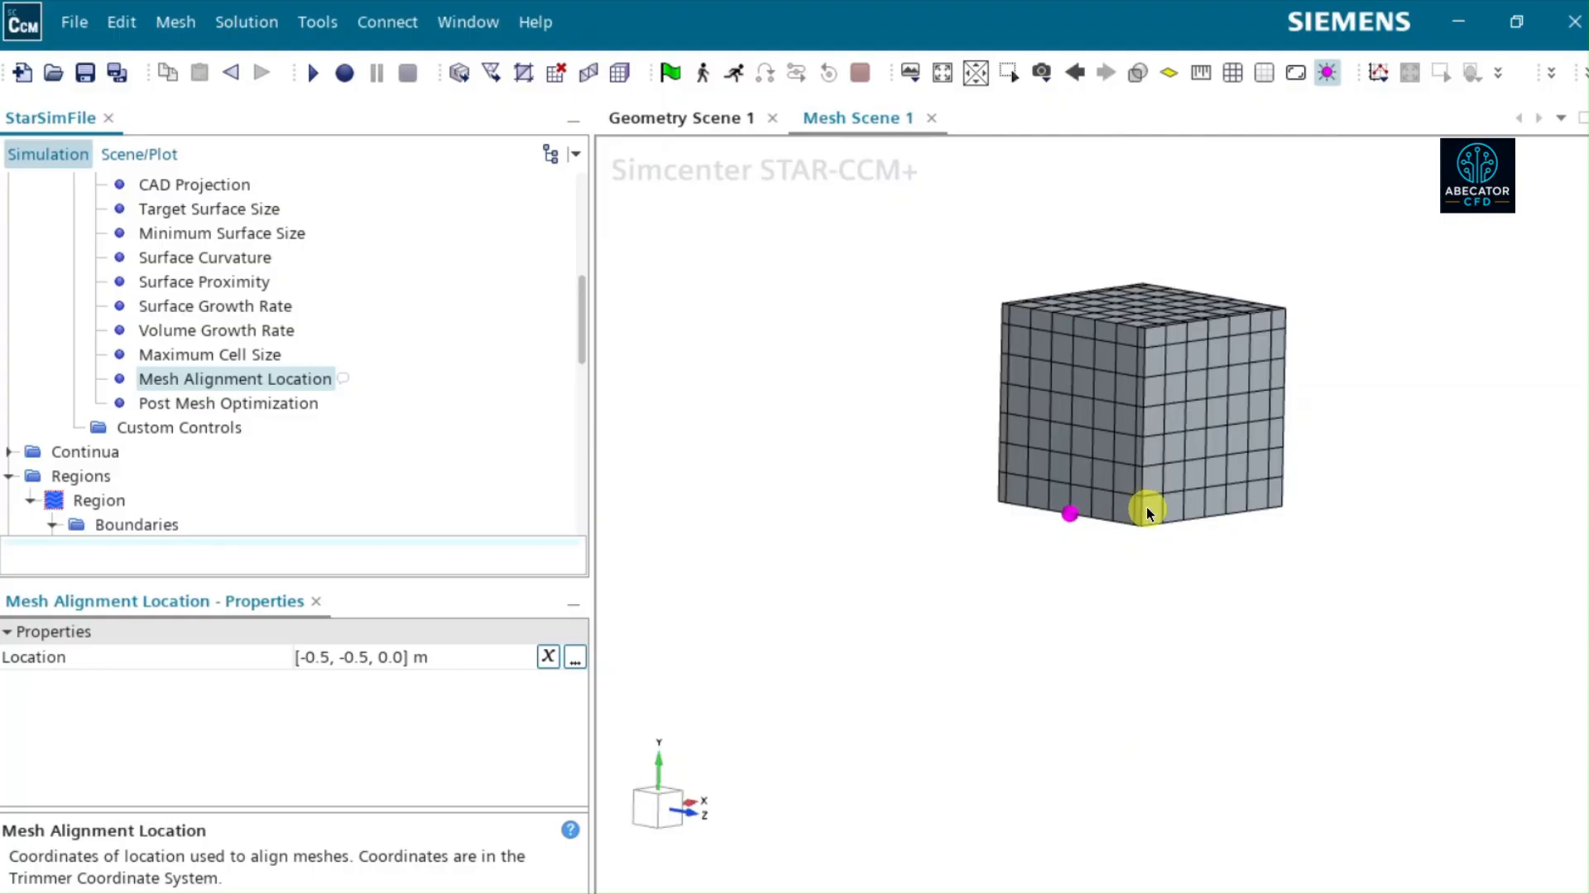
scroll(1147, 524, up, 1)
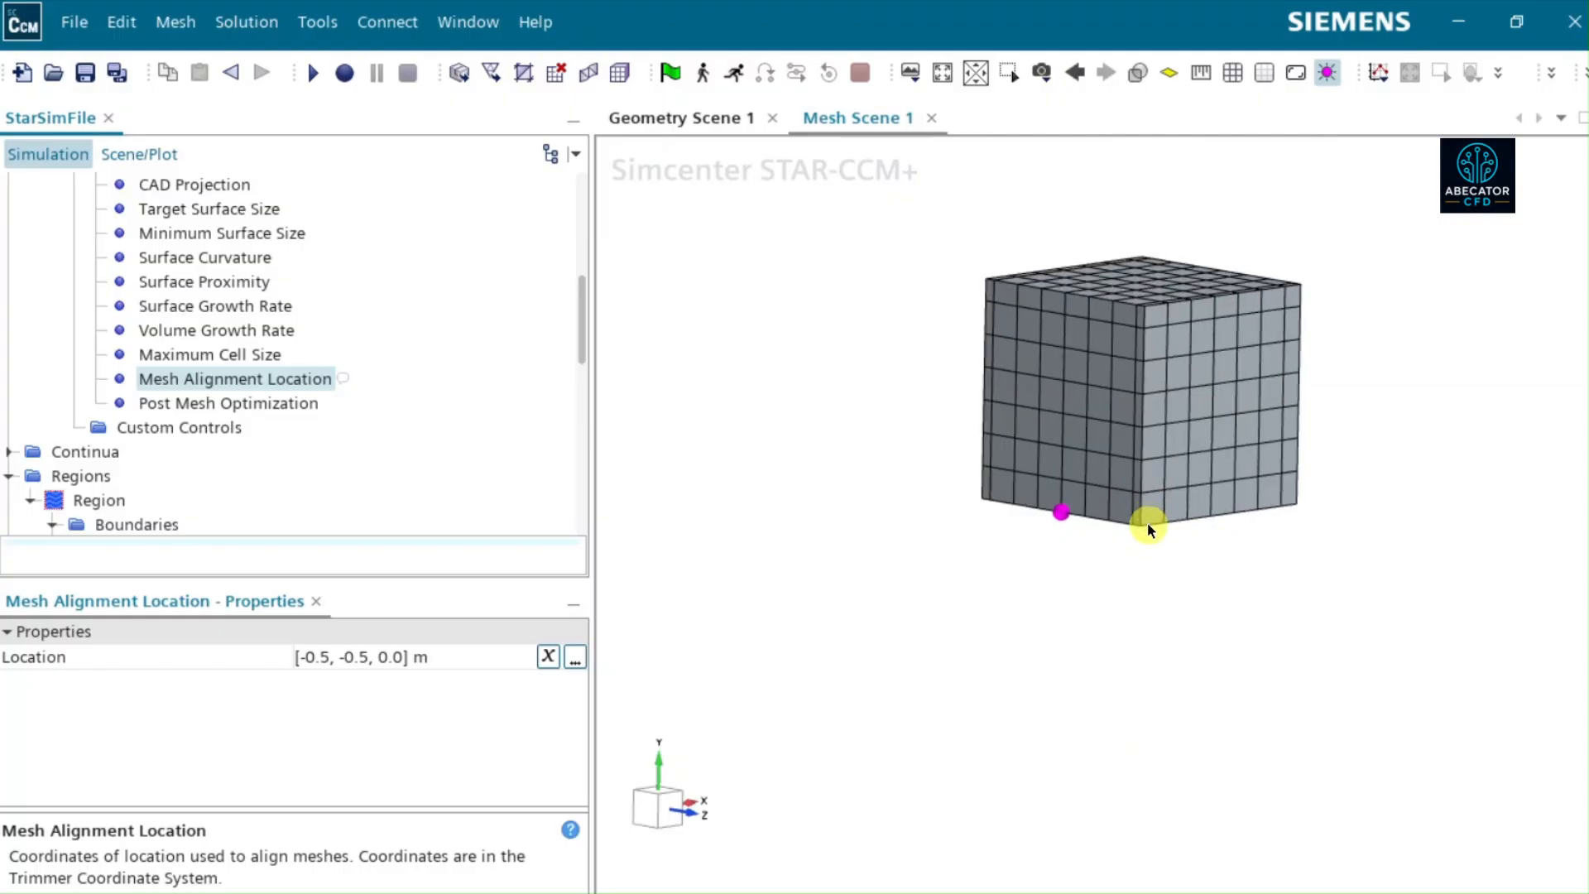
scroll(1159, 474, up, 2)
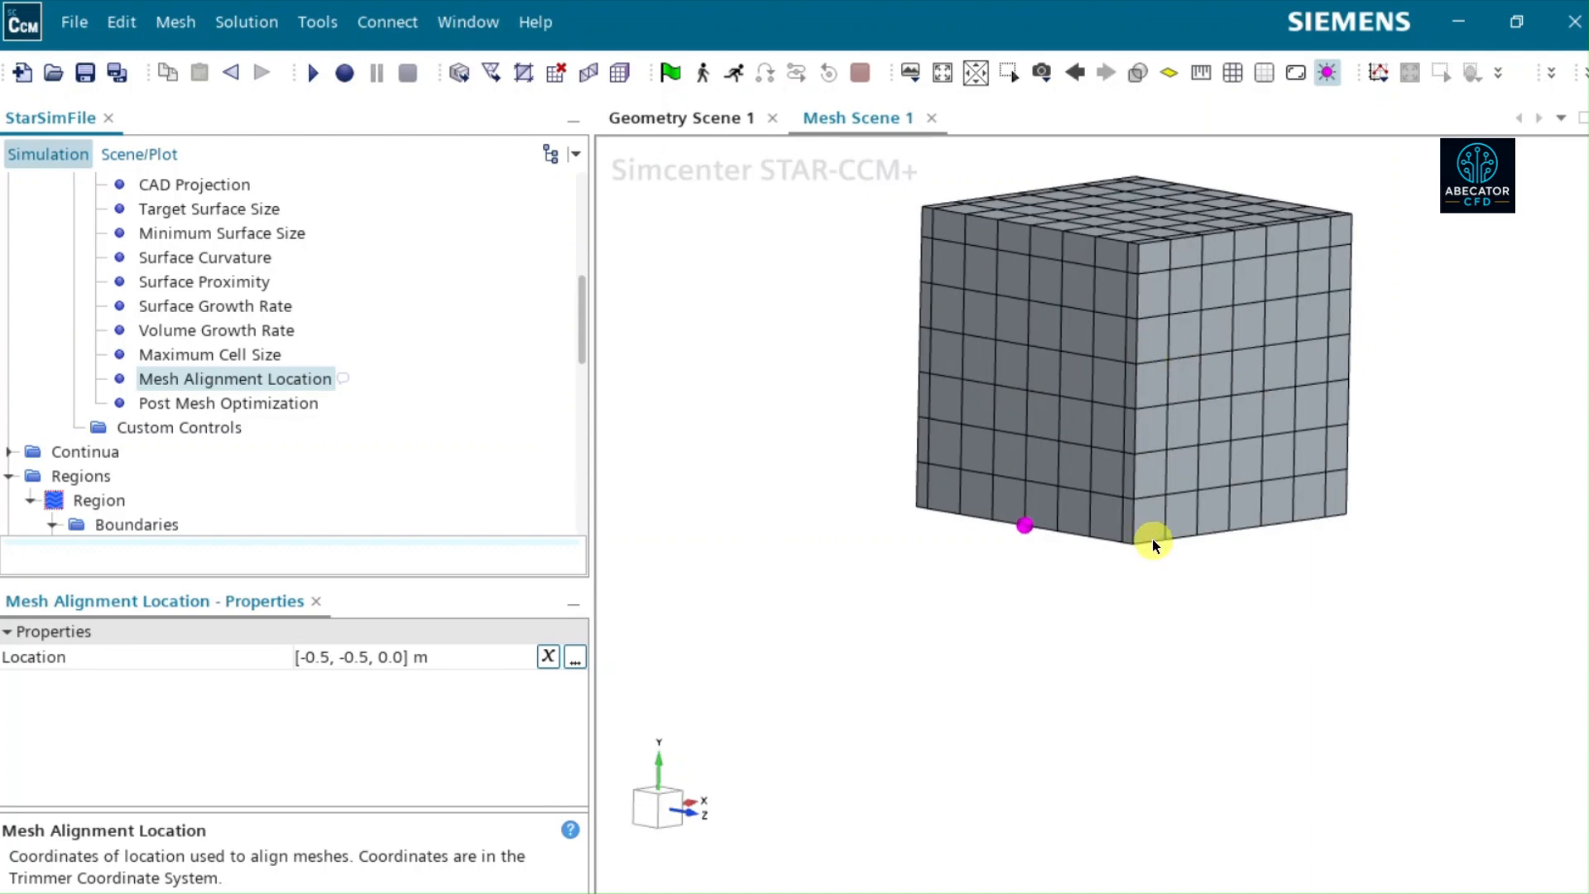
scroll(1155, 544, up, 2)
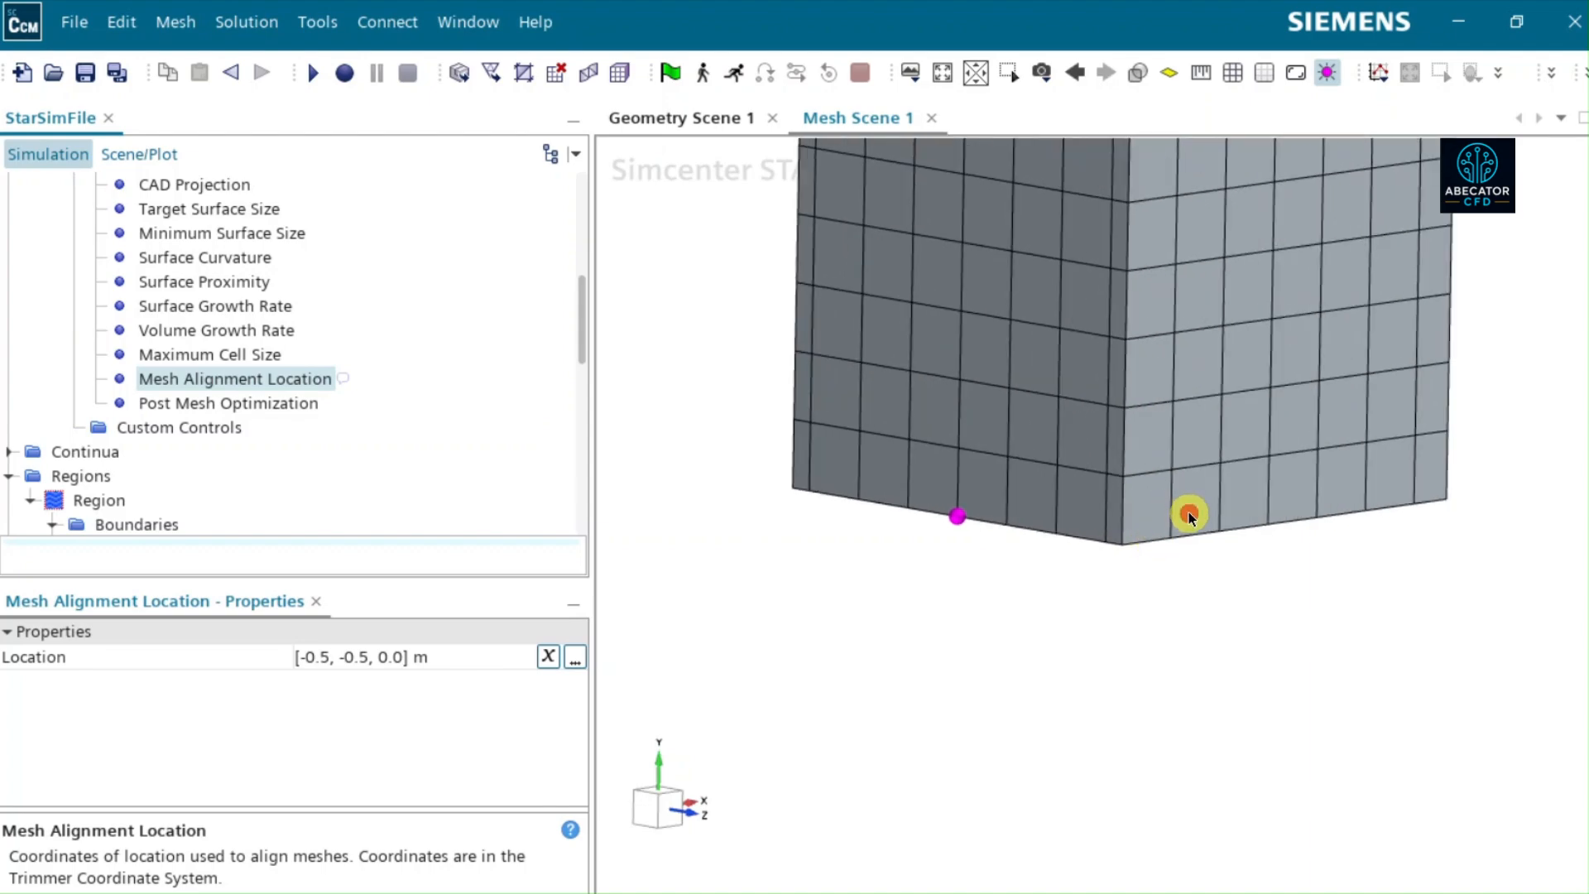
mouse_move(1188, 514)
mouse_down()
mouse_move(1164, 511)
mouse_move(1203, 511)
mouse_move(1142, 514)
mouse_move(1169, 499)
mouse_up()
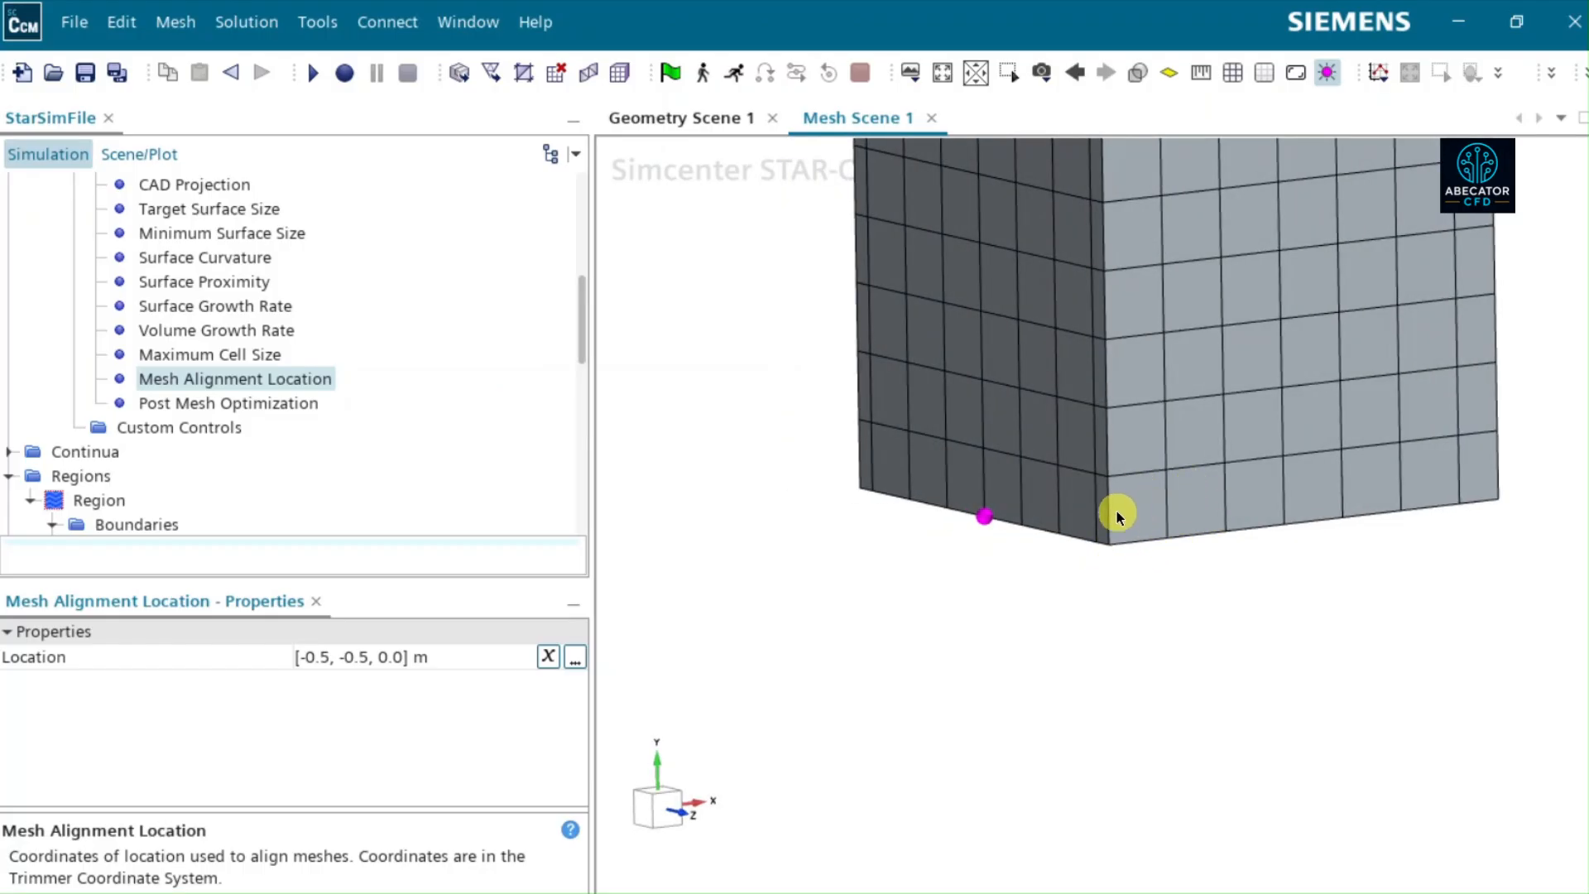
mouse_move(1103, 500)
mouse_down()
mouse_move(1299, 504)
mouse_move(1111, 513)
mouse_up()
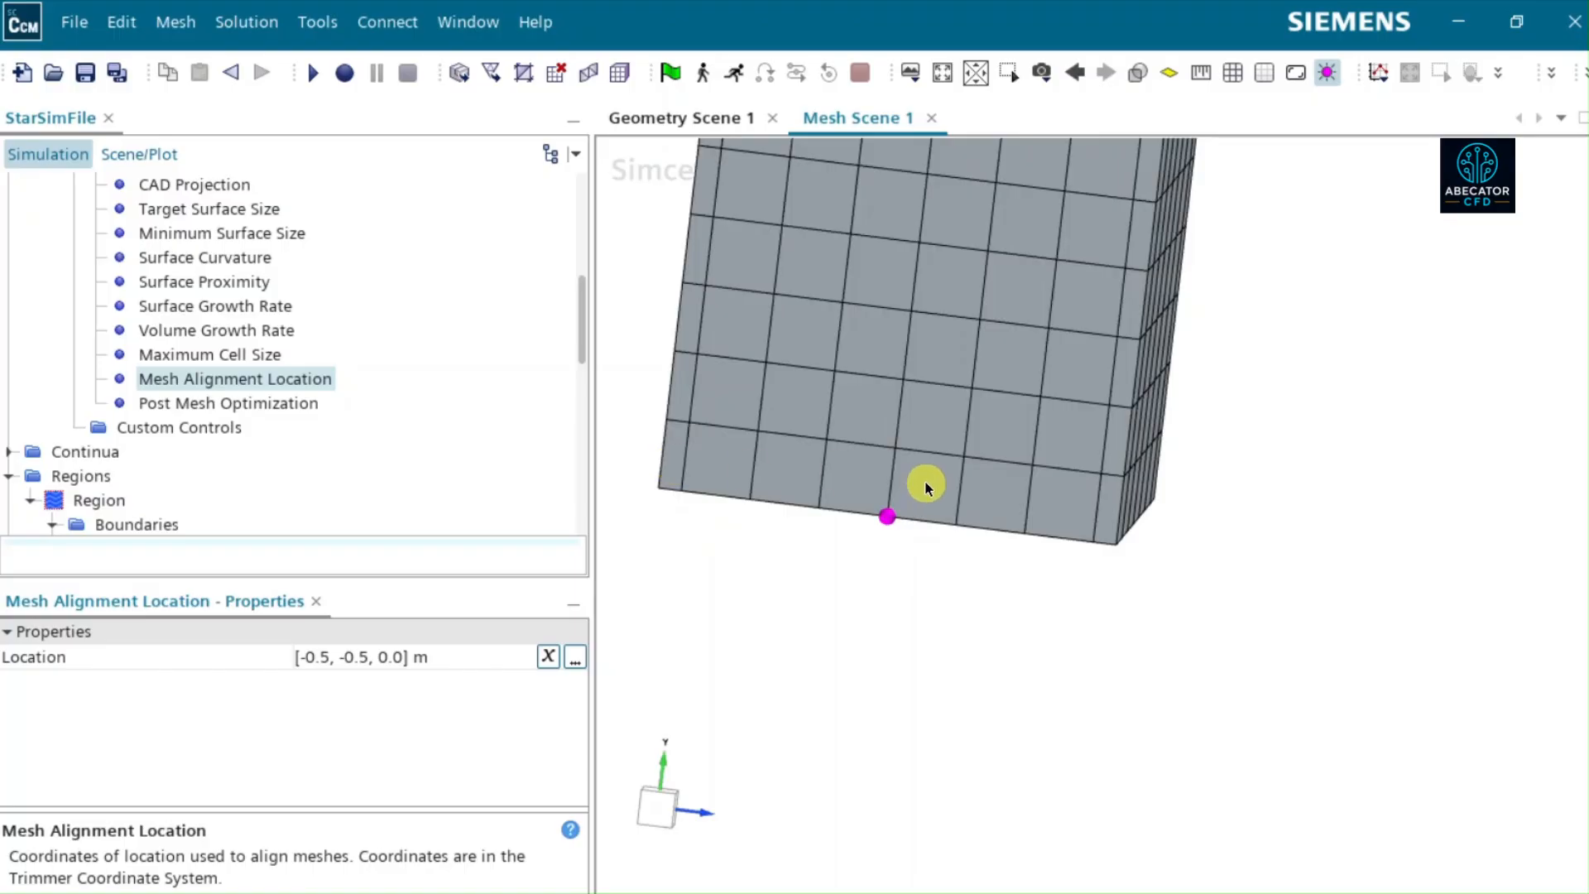
scroll(926, 487, down, 2)
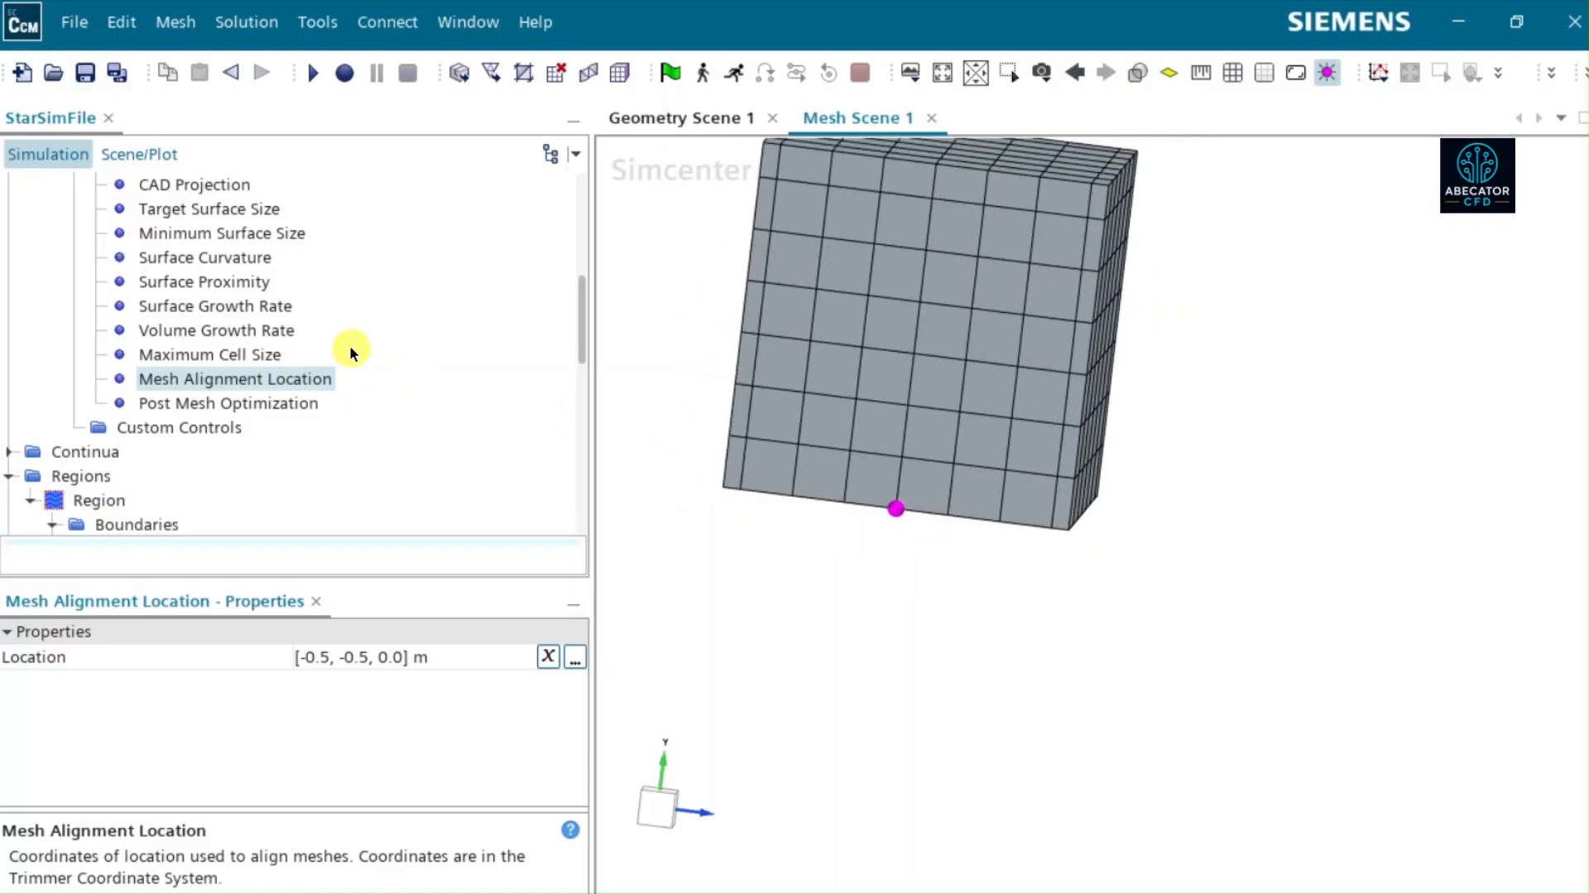
- Highlight Block1 and Block2 together in the mesh scene and examine how they sit relative to each other
scroll(350, 345, up, 2)
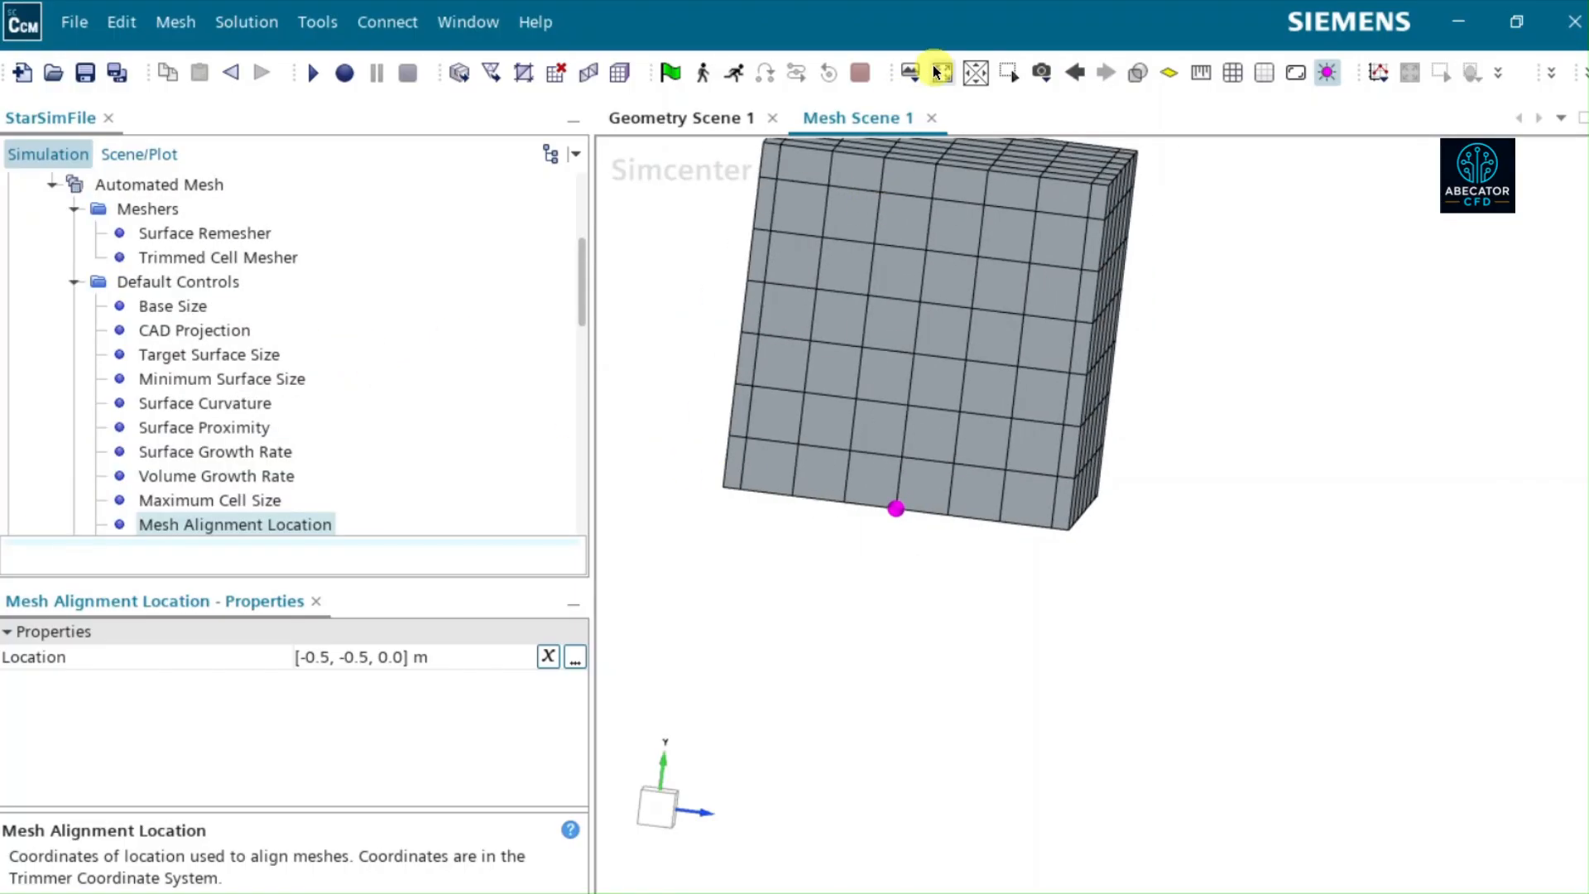
scroll(915, 358, up, 1)
scroll(981, 451, down, 3)
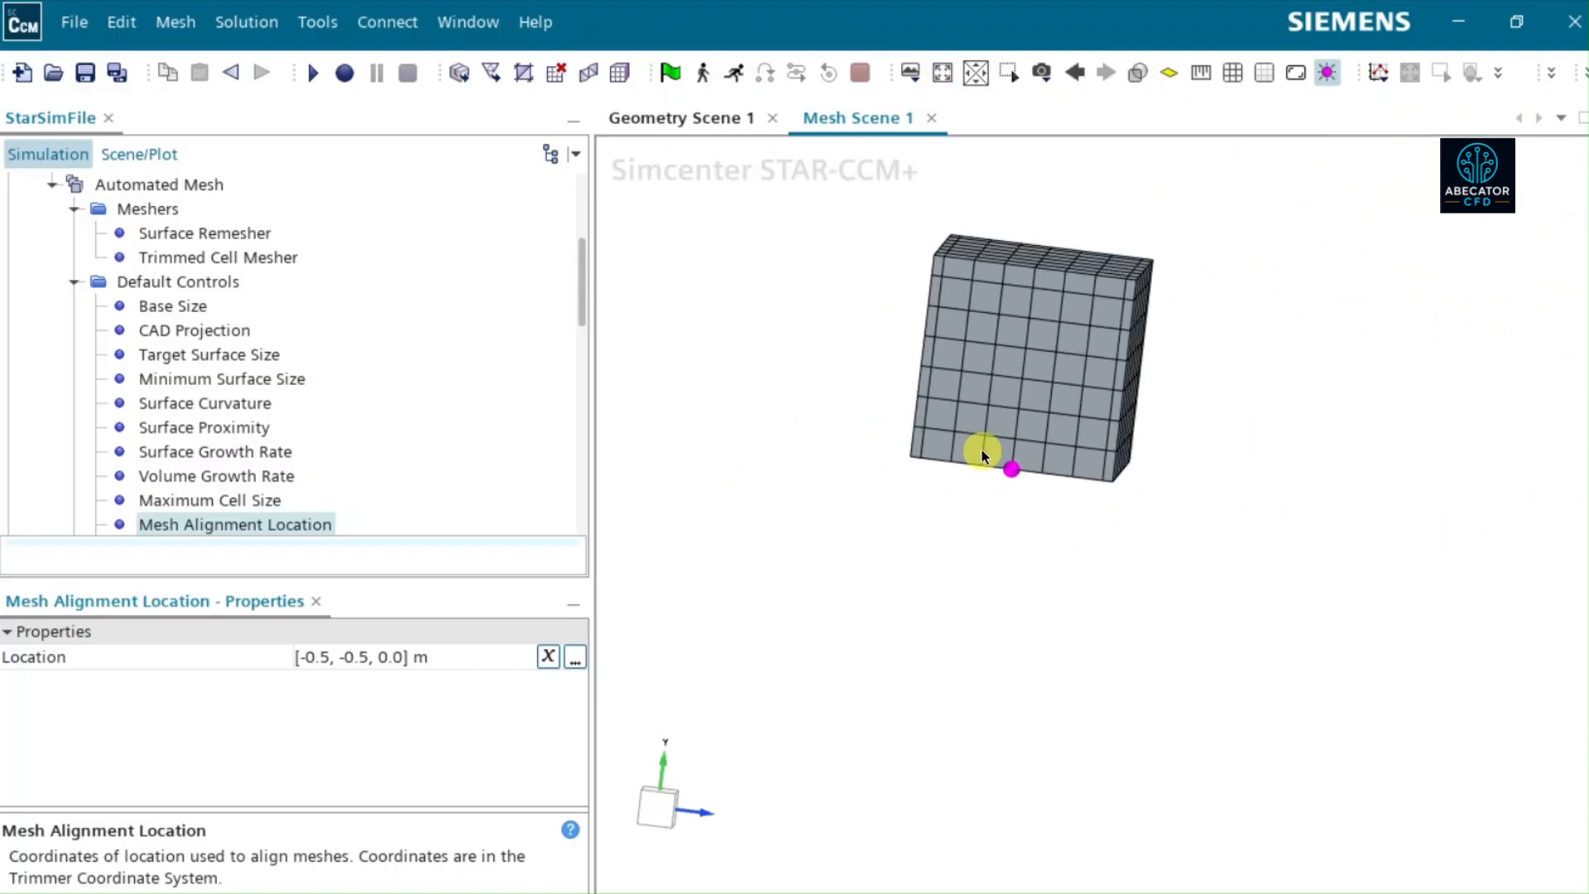
scroll(982, 449, down, 1)
scroll(176, 301, up, 3)
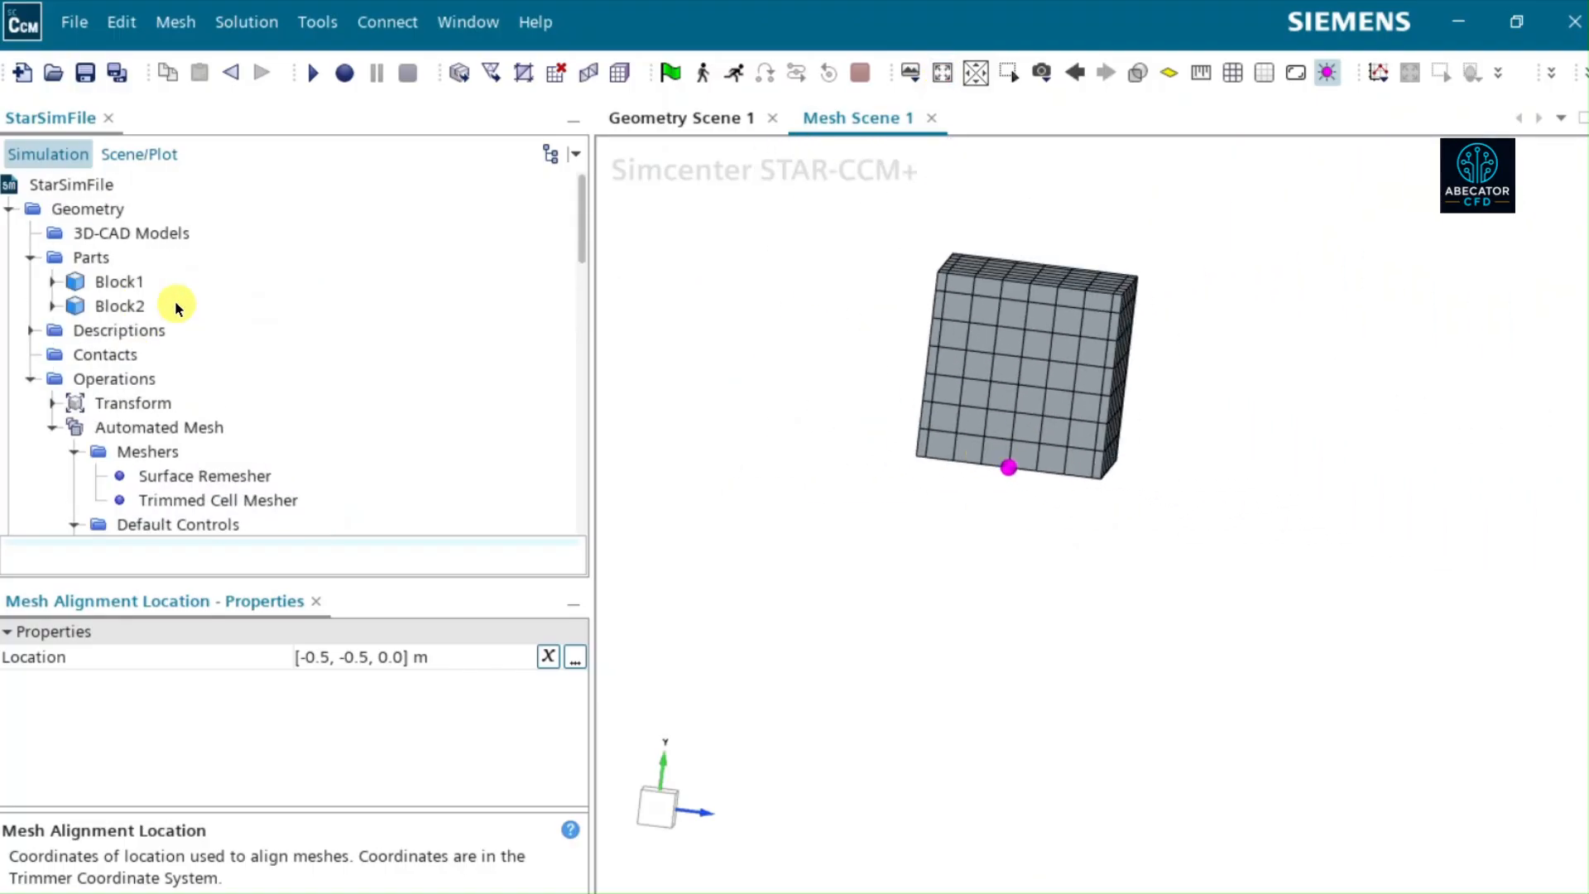
click(132, 281)
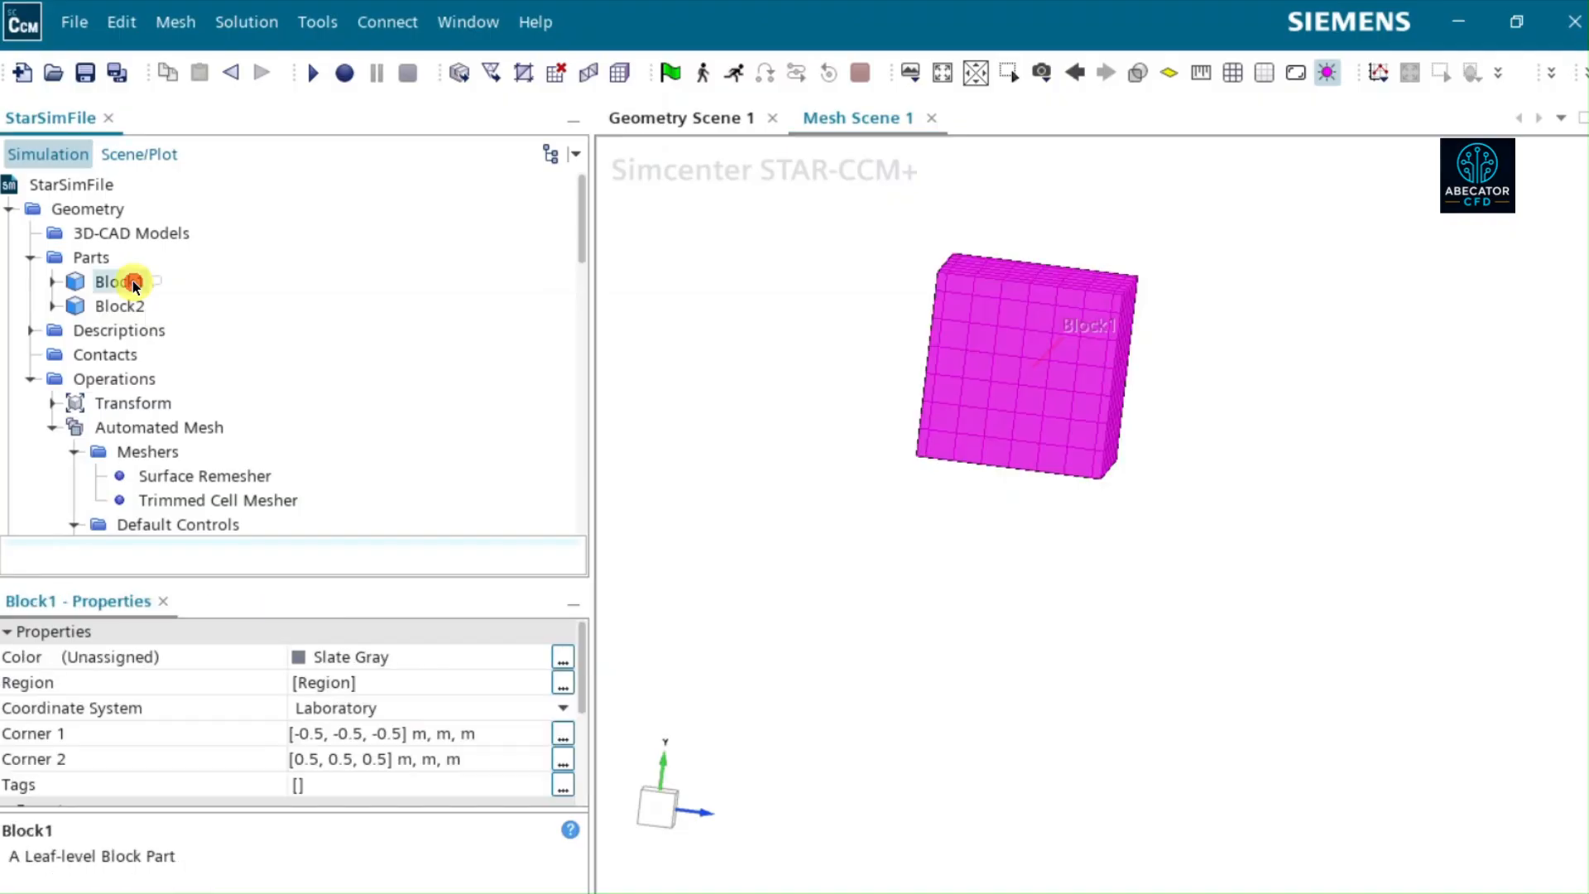
ctrl+click(123, 306)
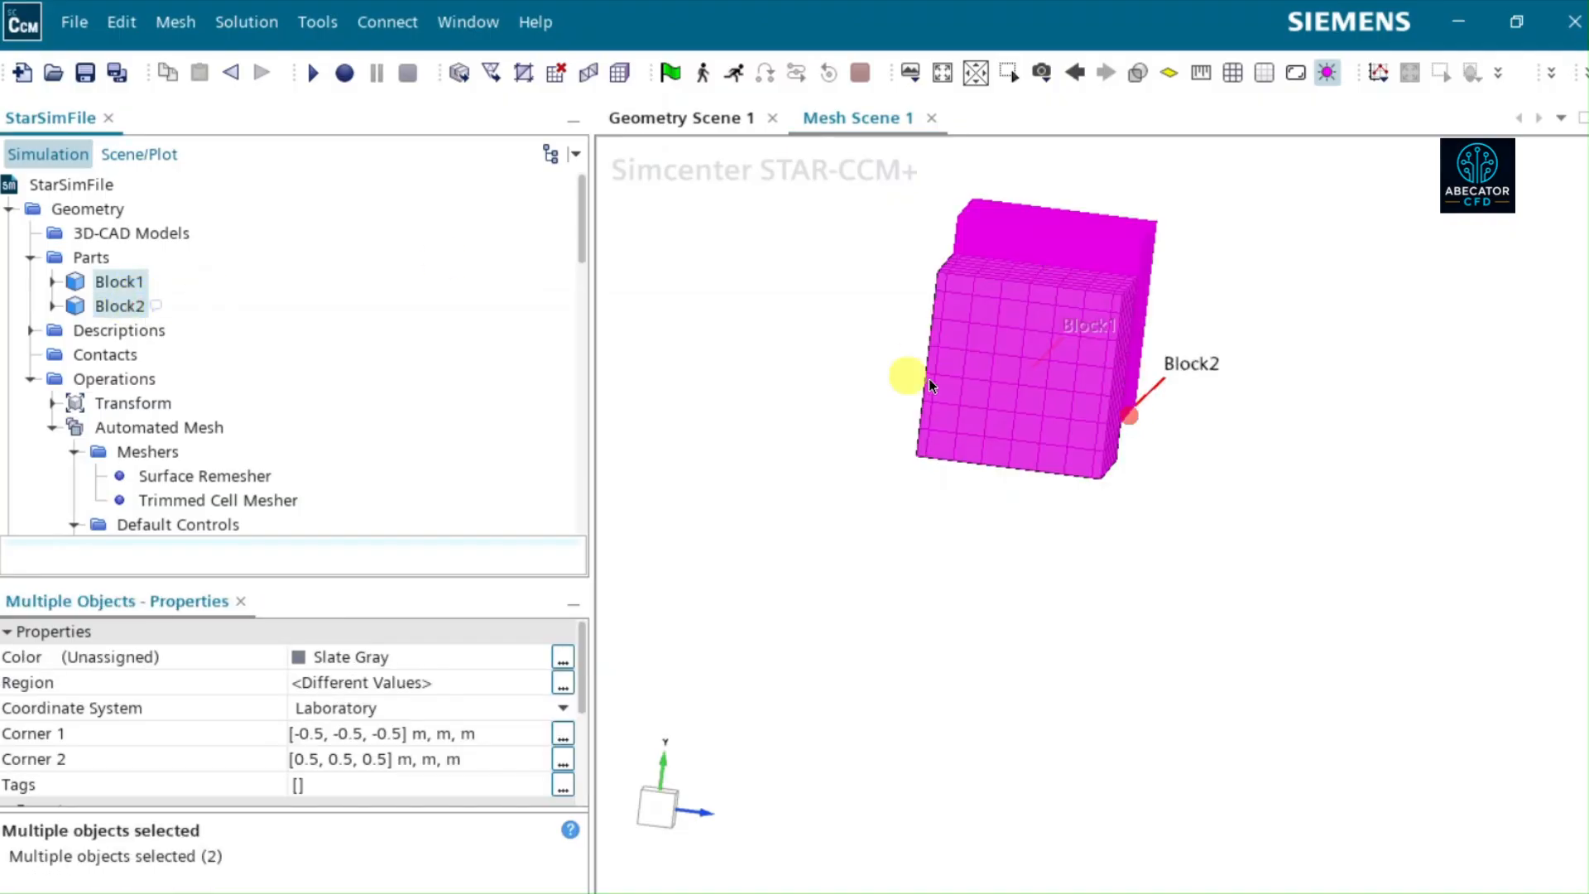
drag(915, 372, 866, 401)
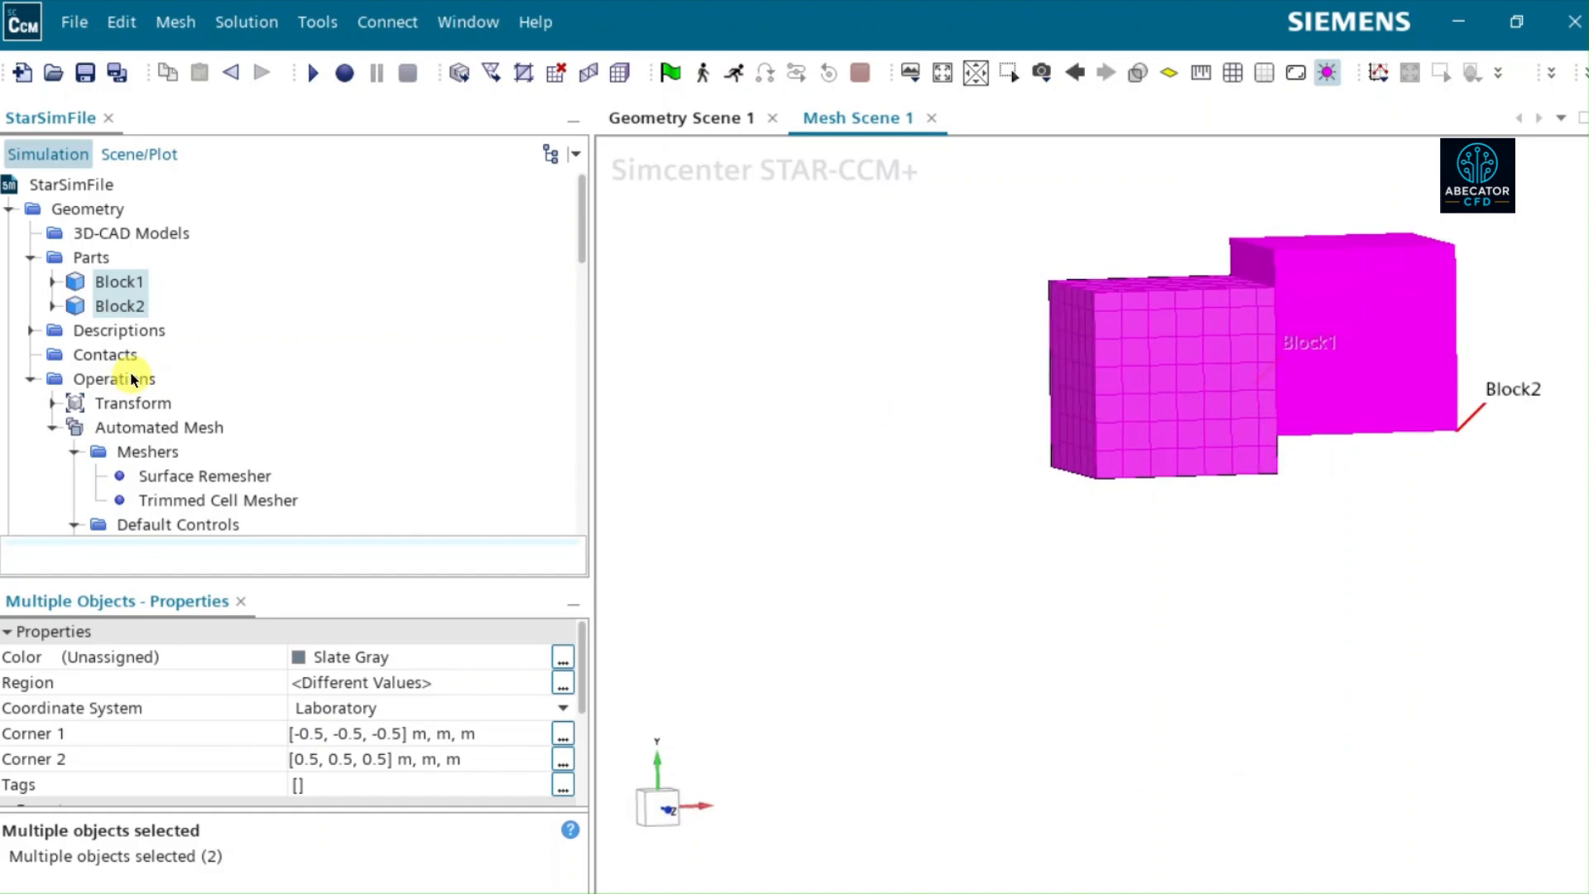
- Delete the existing Region that contains only Block1
scroll(133, 377, down, 7)
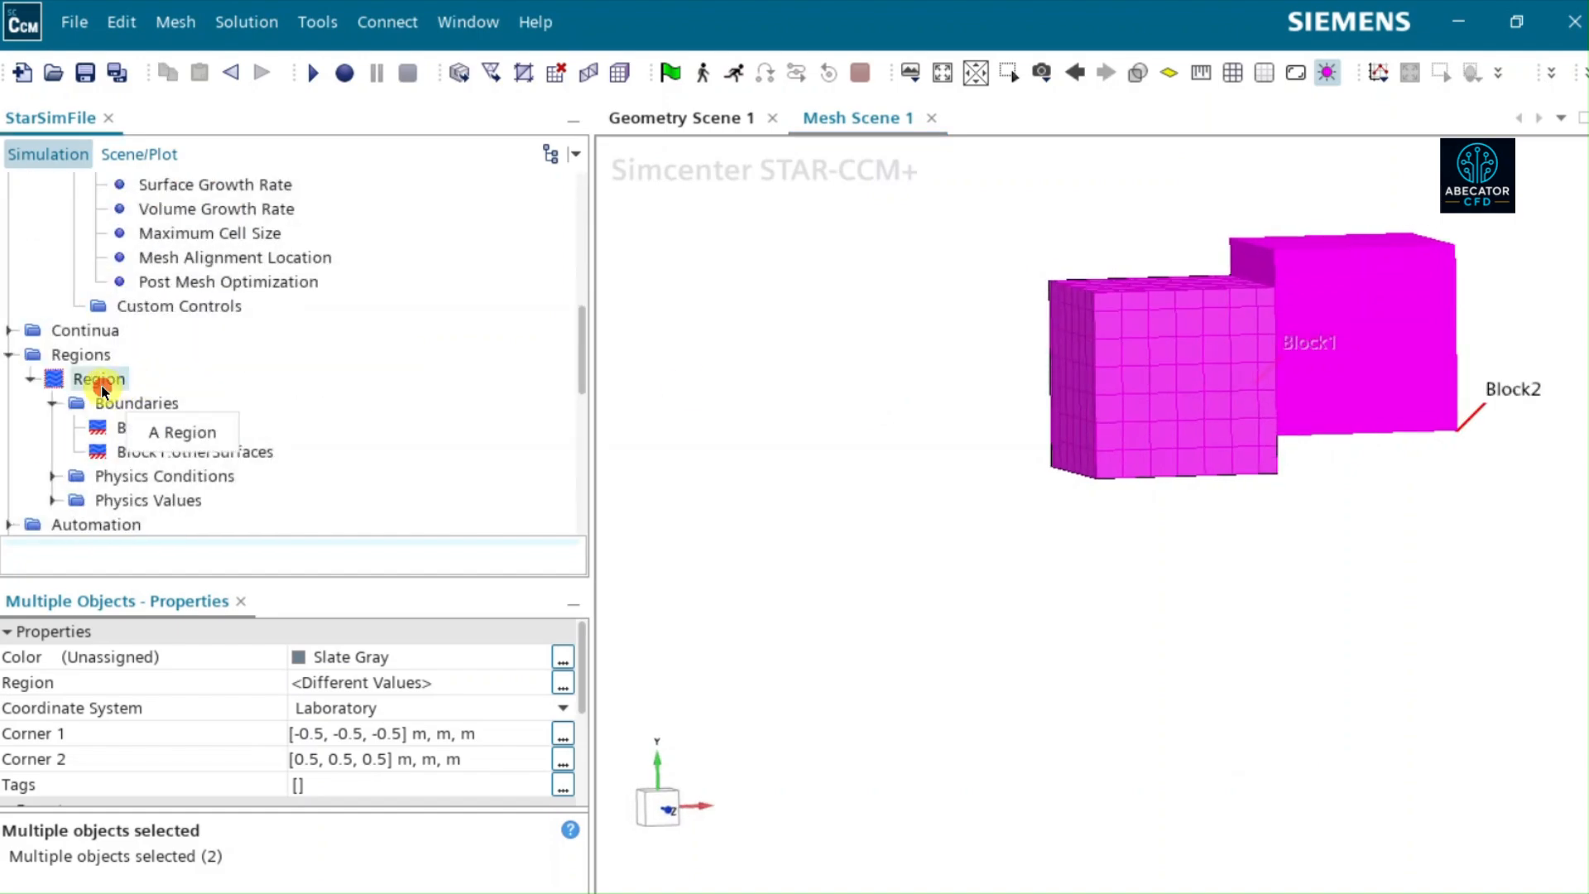
right_click(101, 385)
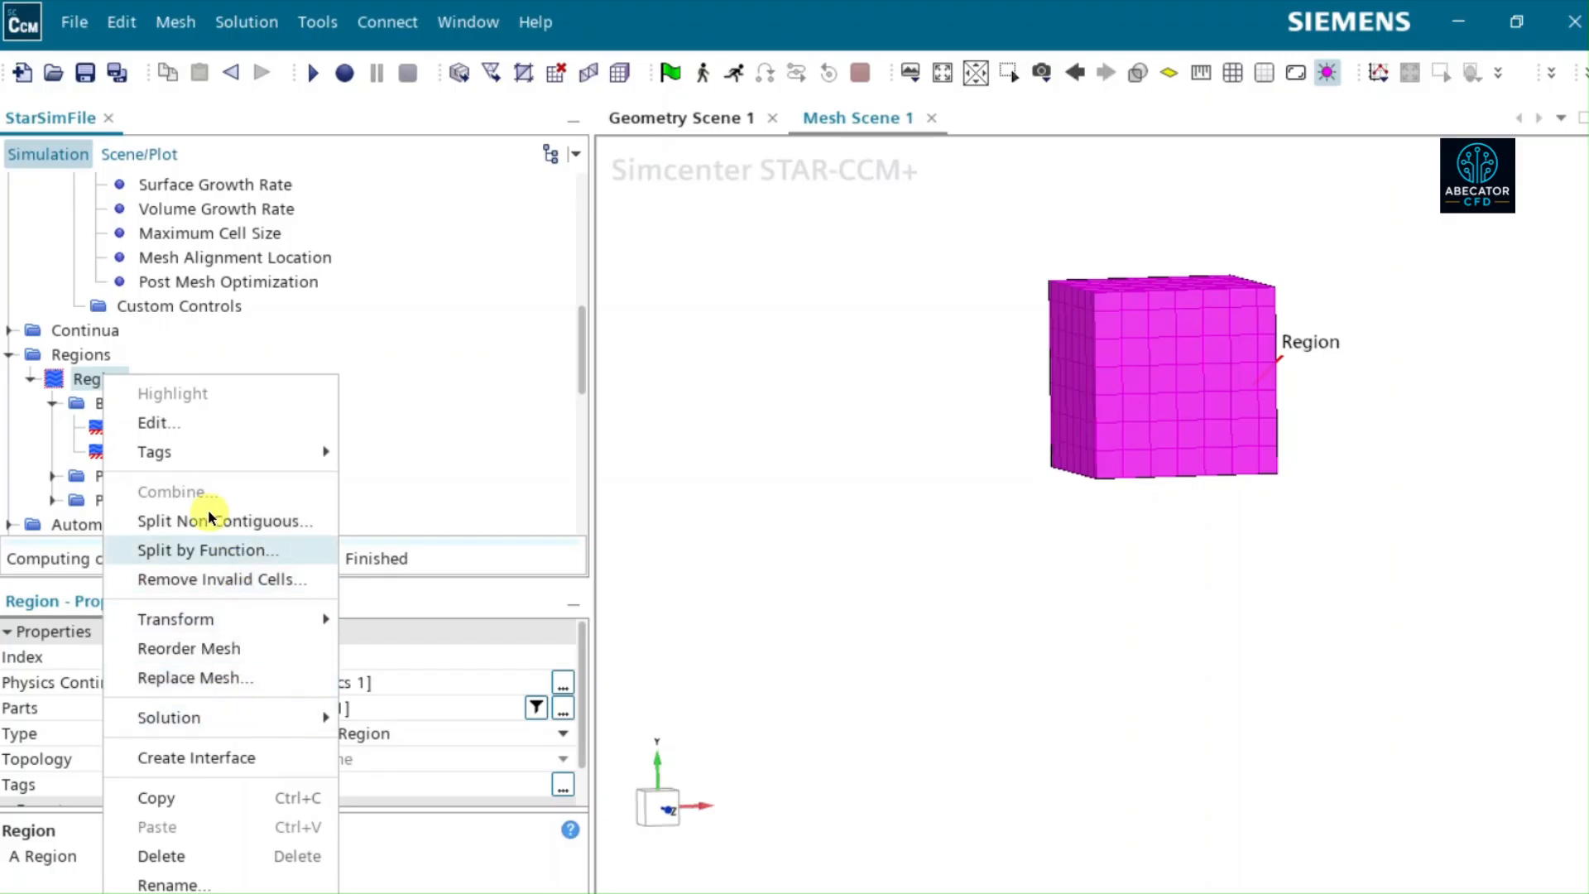
click(161, 855)
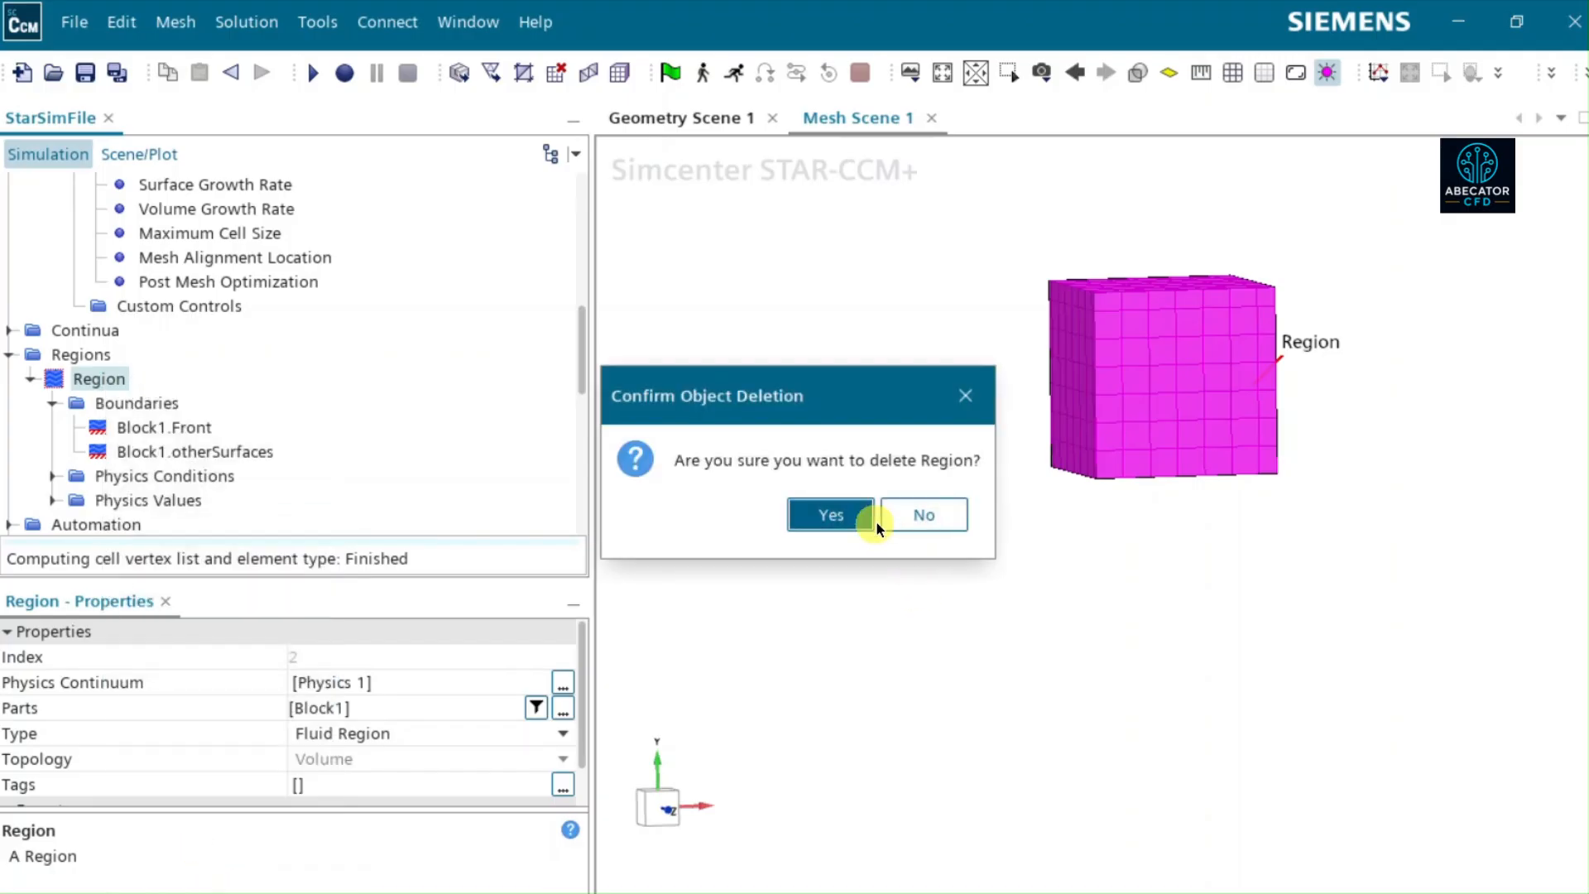
click(844, 517)
- Assign Block1 and Block2 to regions using Create One Region for All Parts and Create a Boundary for Each Part Surface
scroll(191, 304, up, 7)
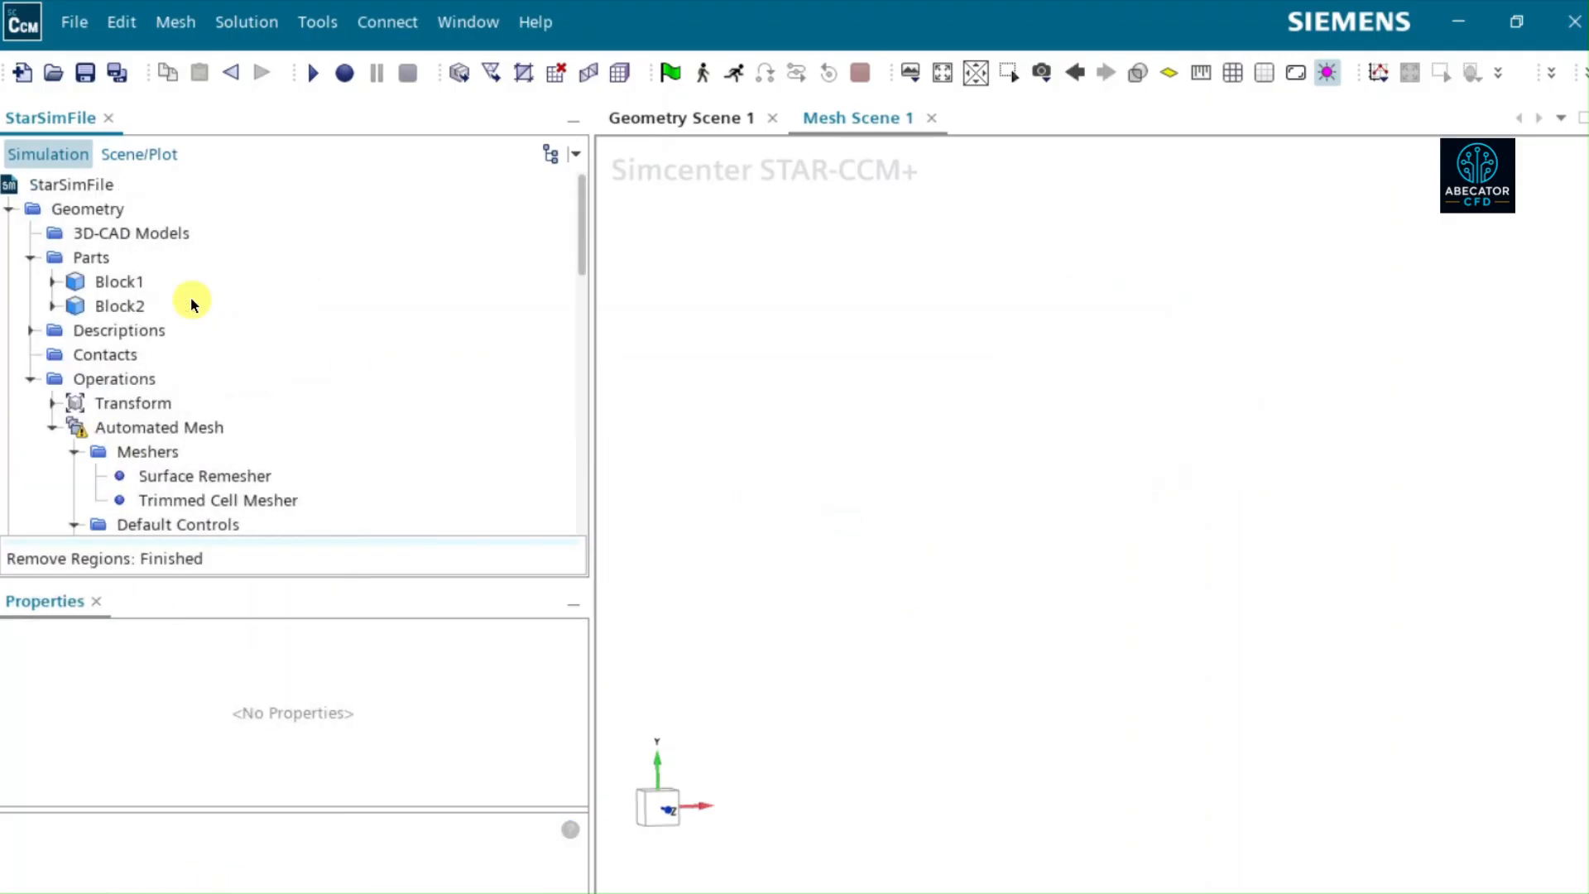
click(123, 280)
ctrl+click(116, 308)
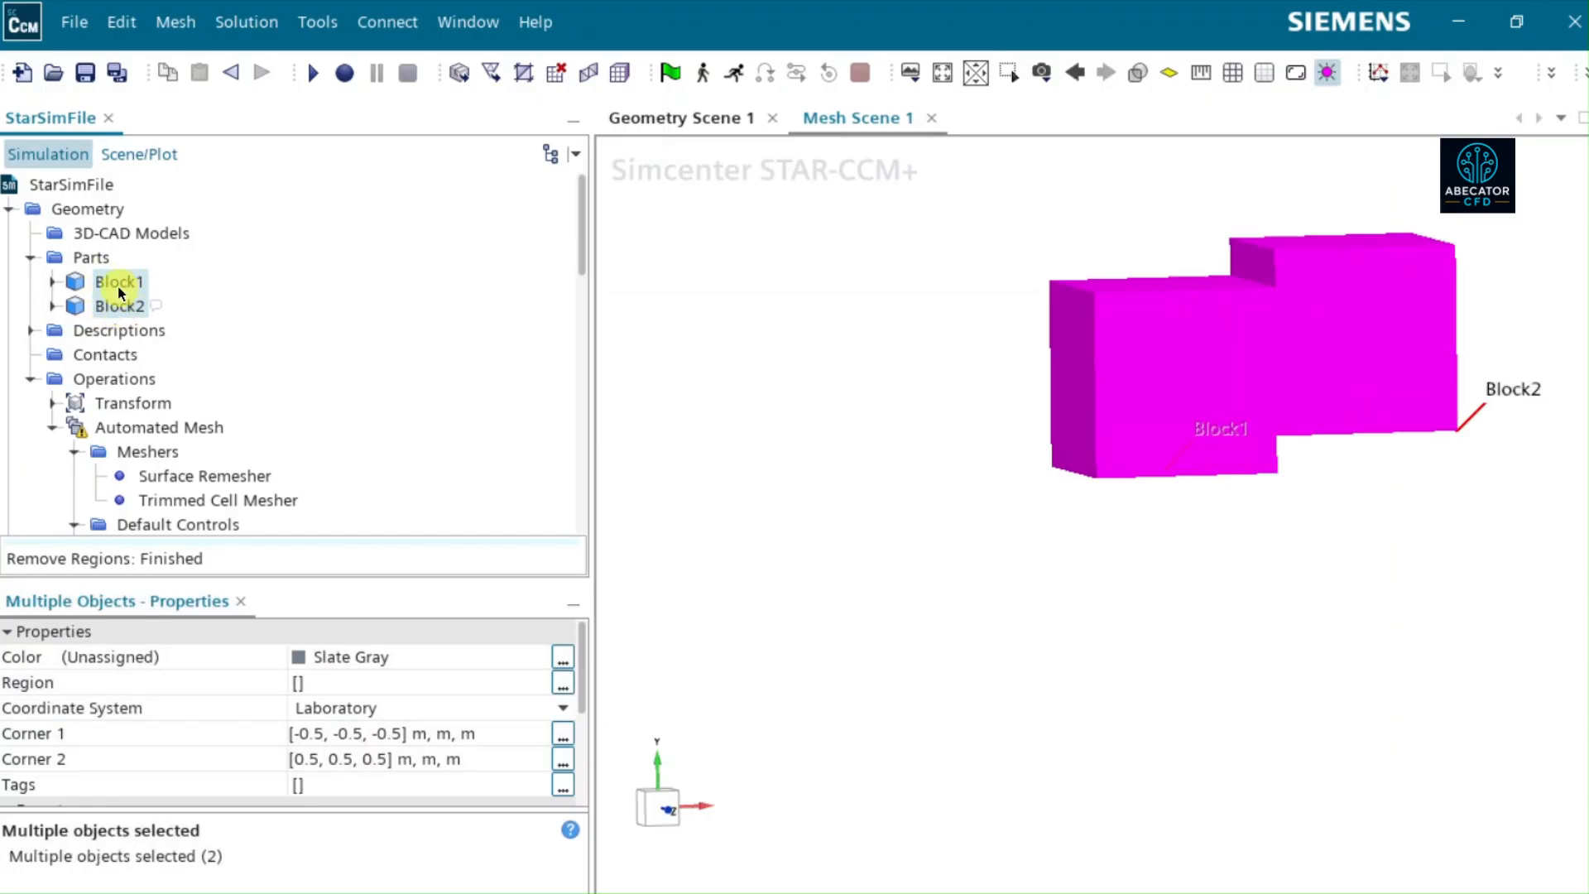
right_click(118, 287)
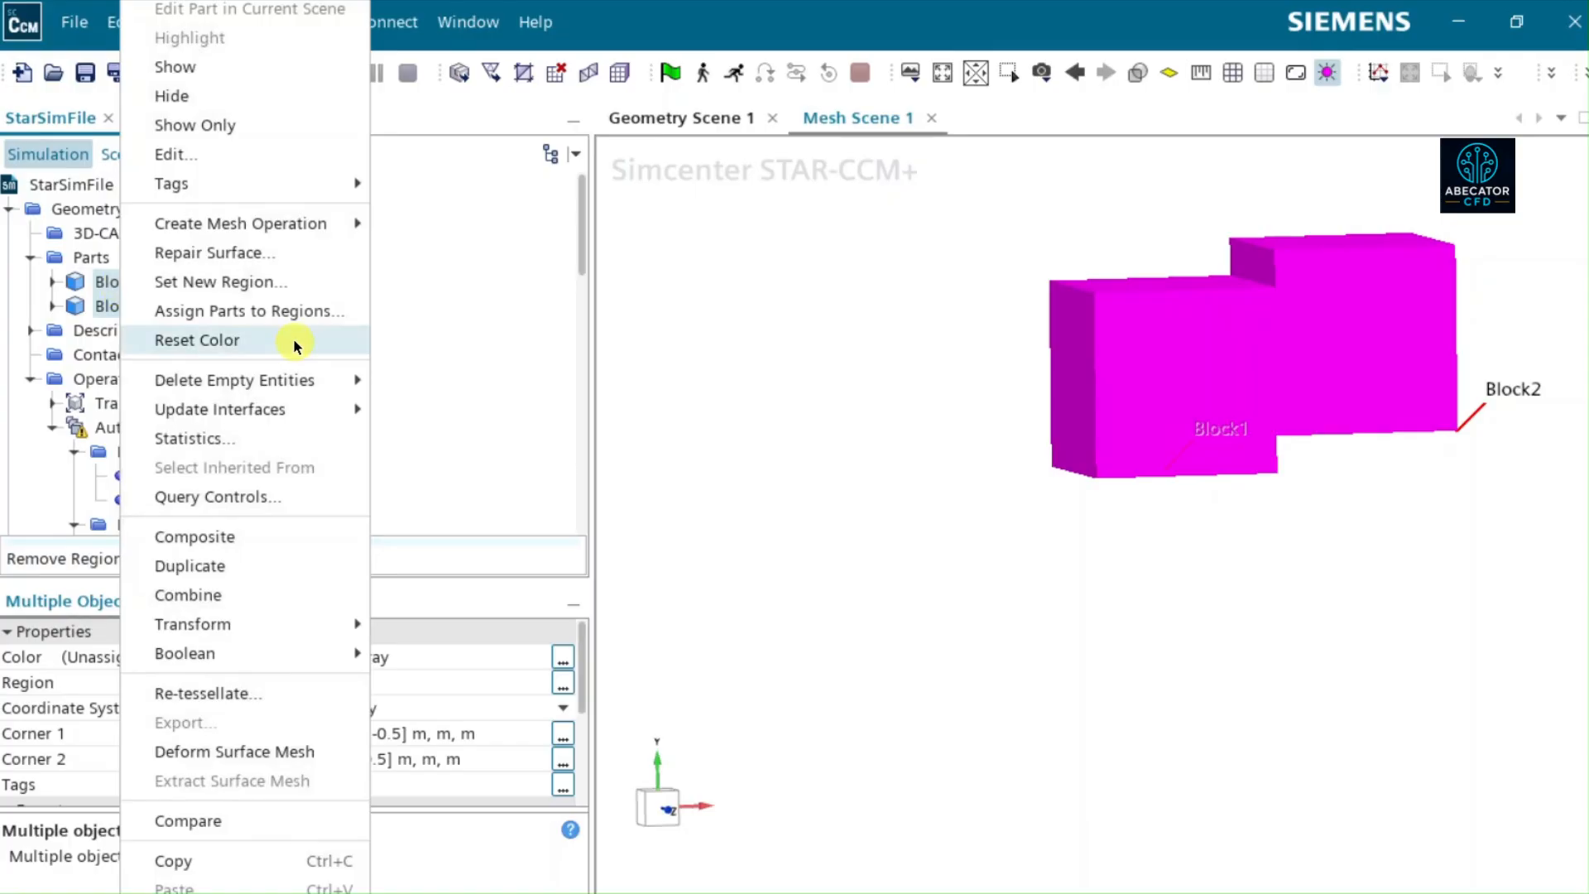
click(222, 311)
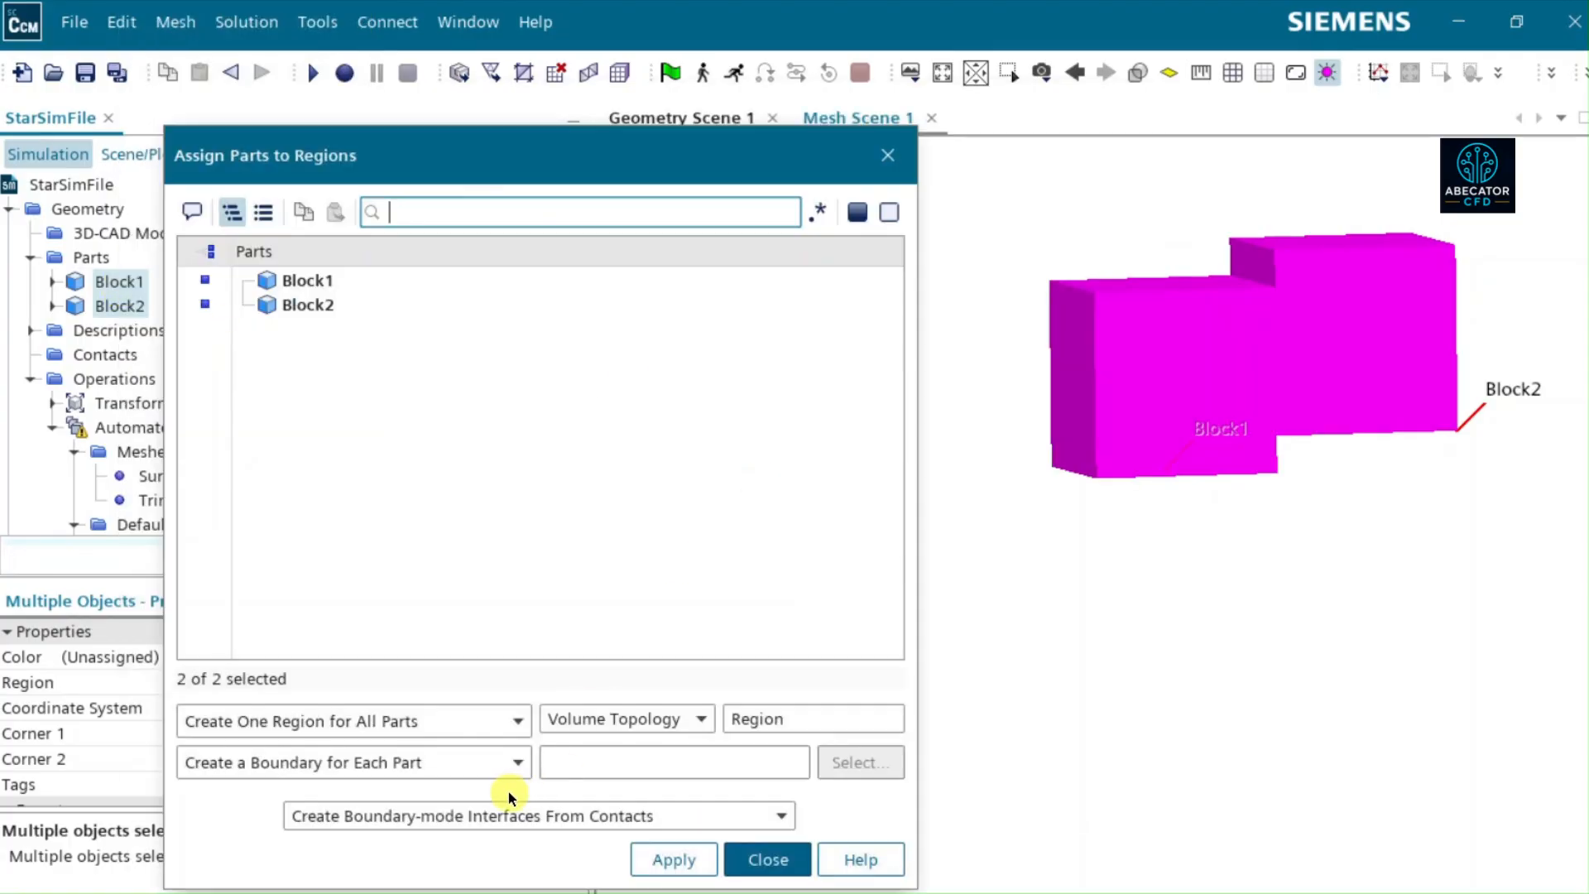
click(452, 756)
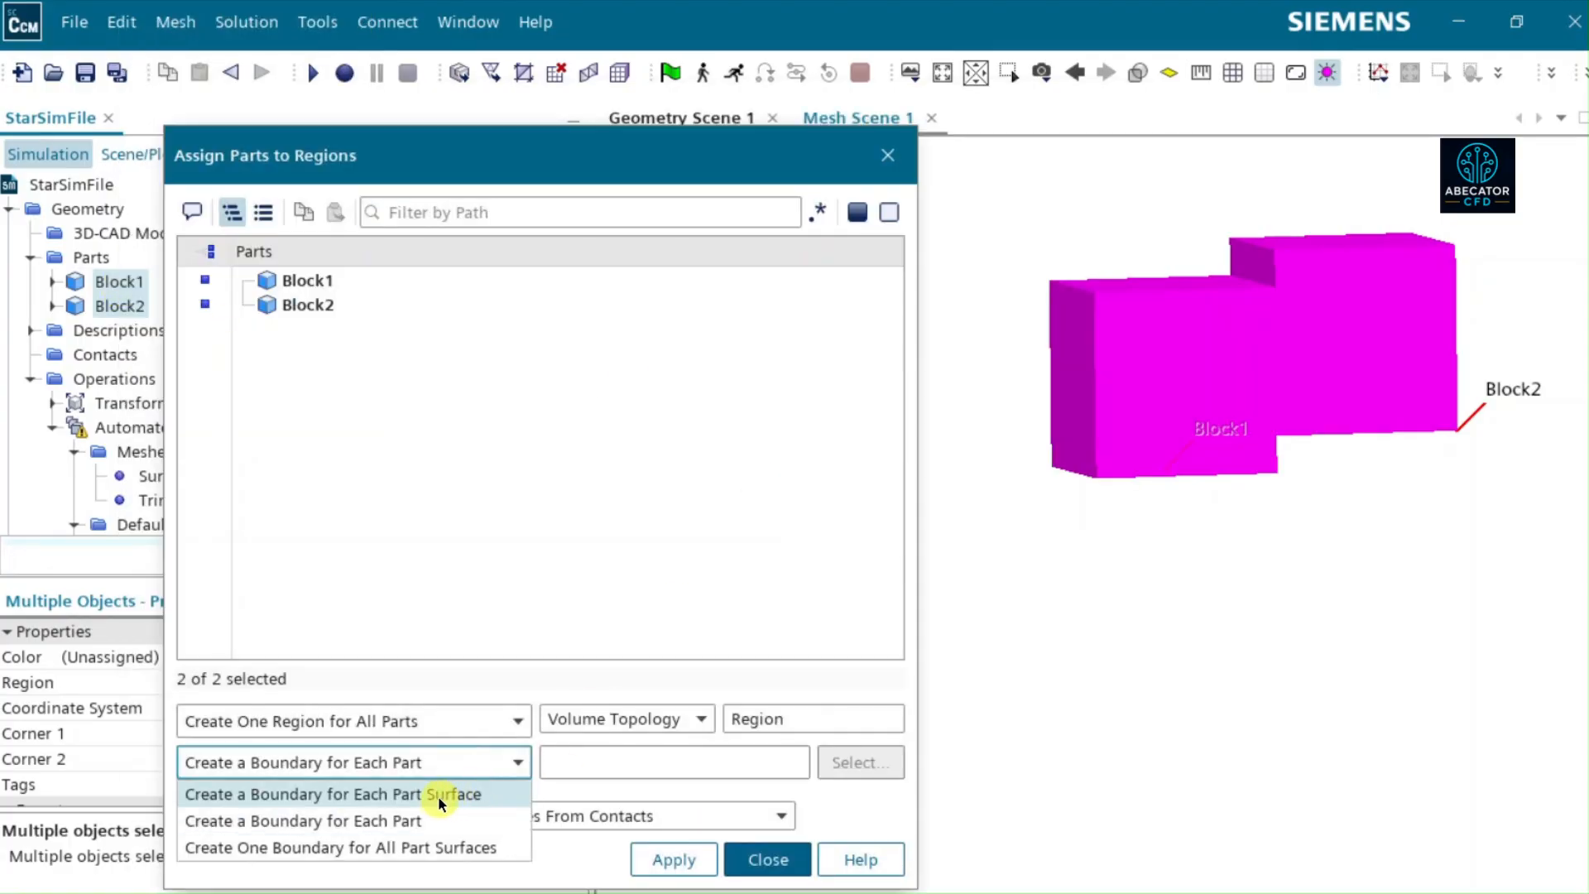
click(435, 797)
click(676, 865)
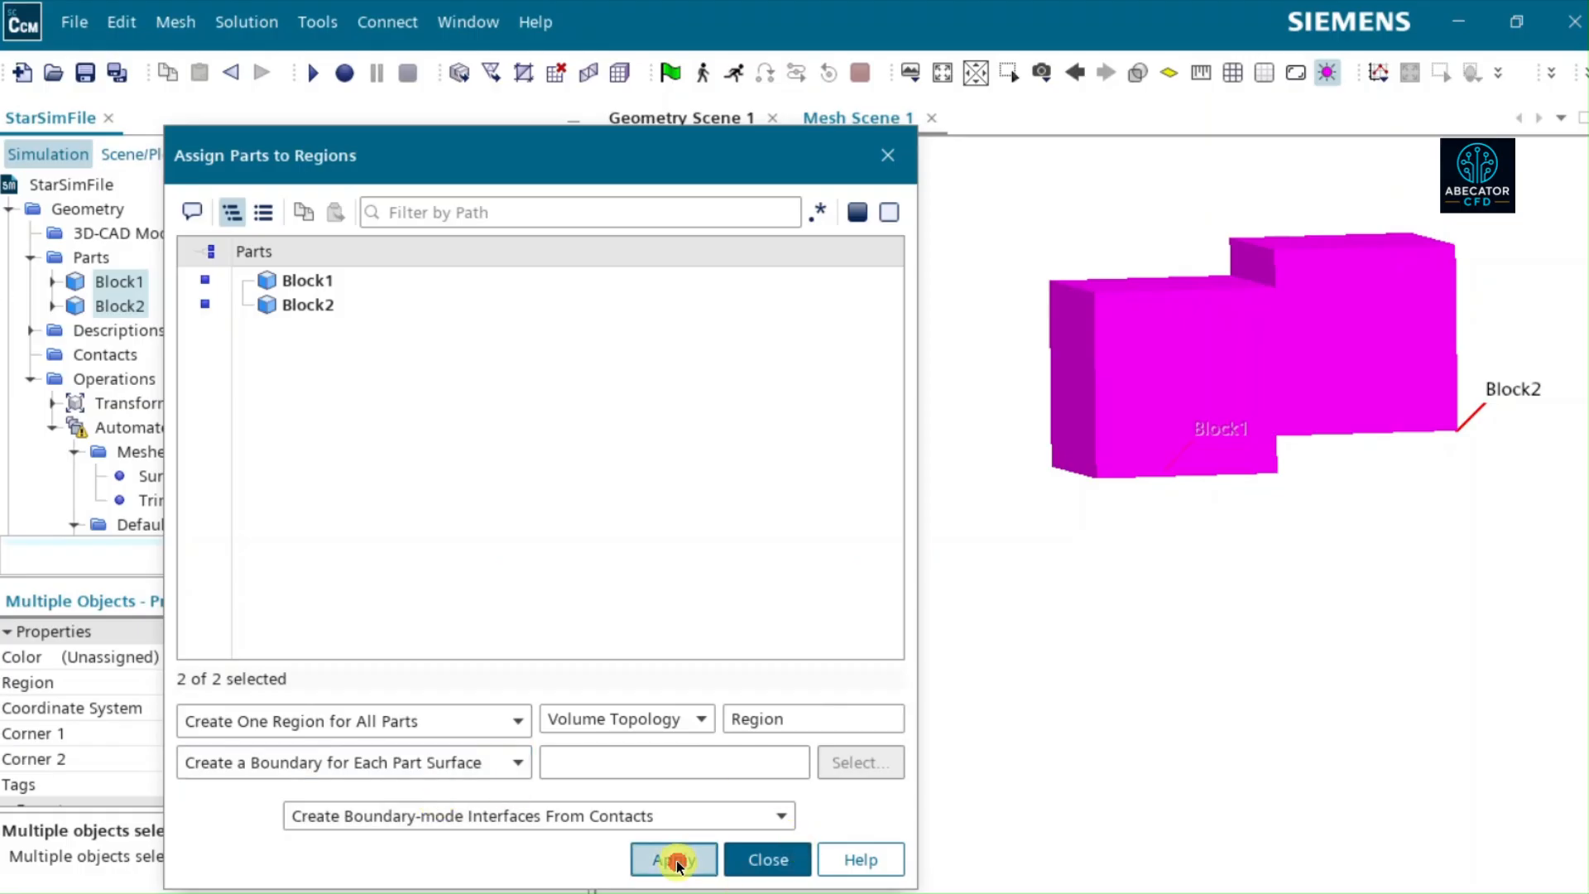
click(768, 859)
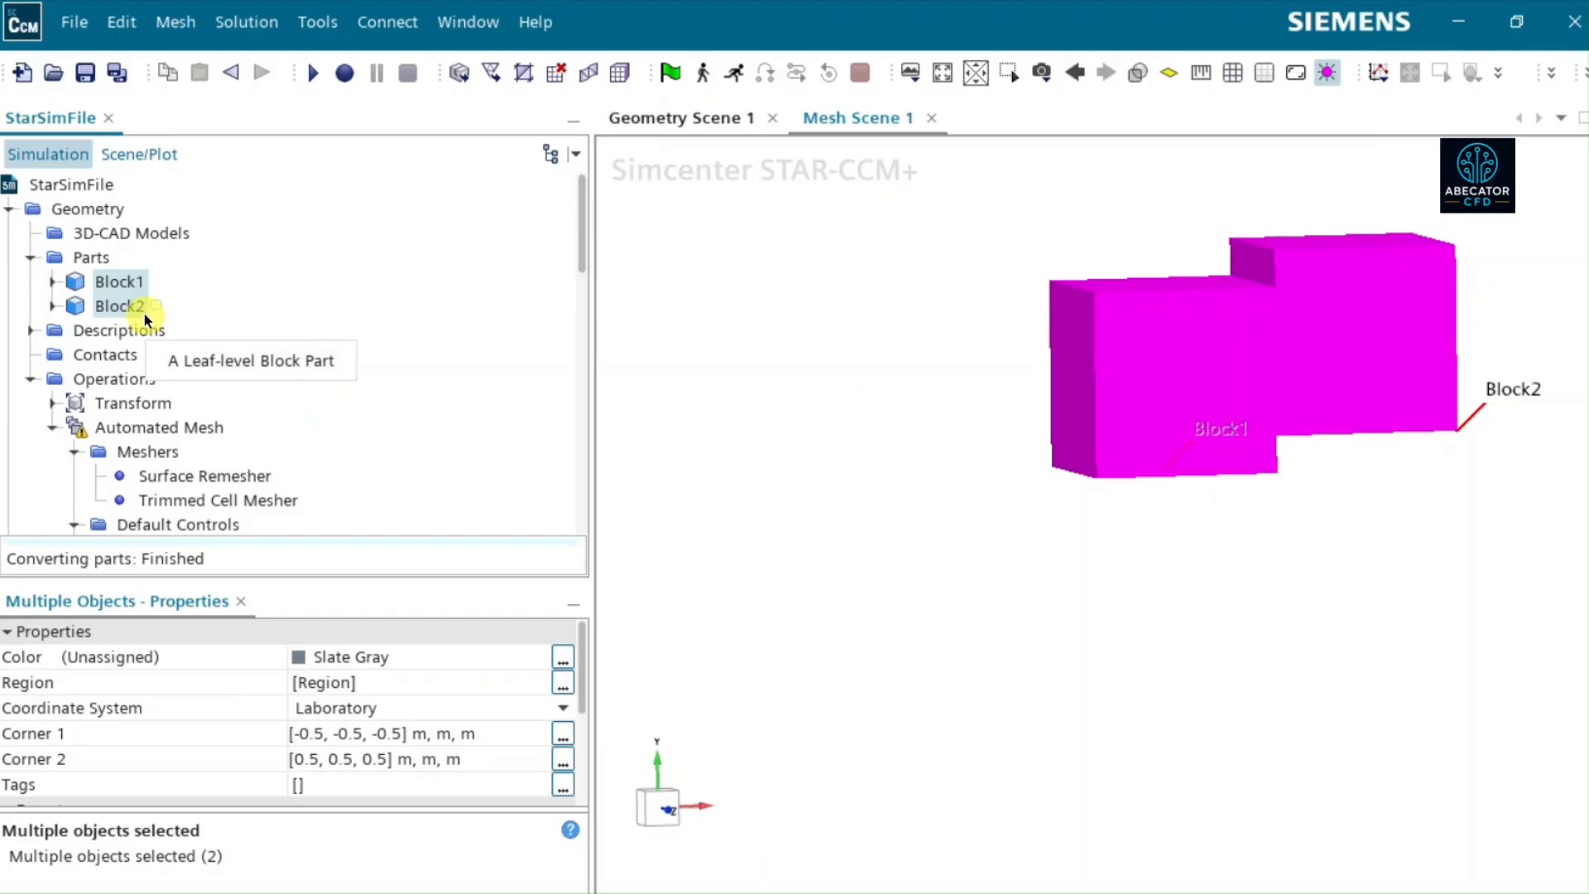
- Check which parts are assigned to the newly created region
scroll(144, 313, down, 10)
scroll(157, 291, up, 2)
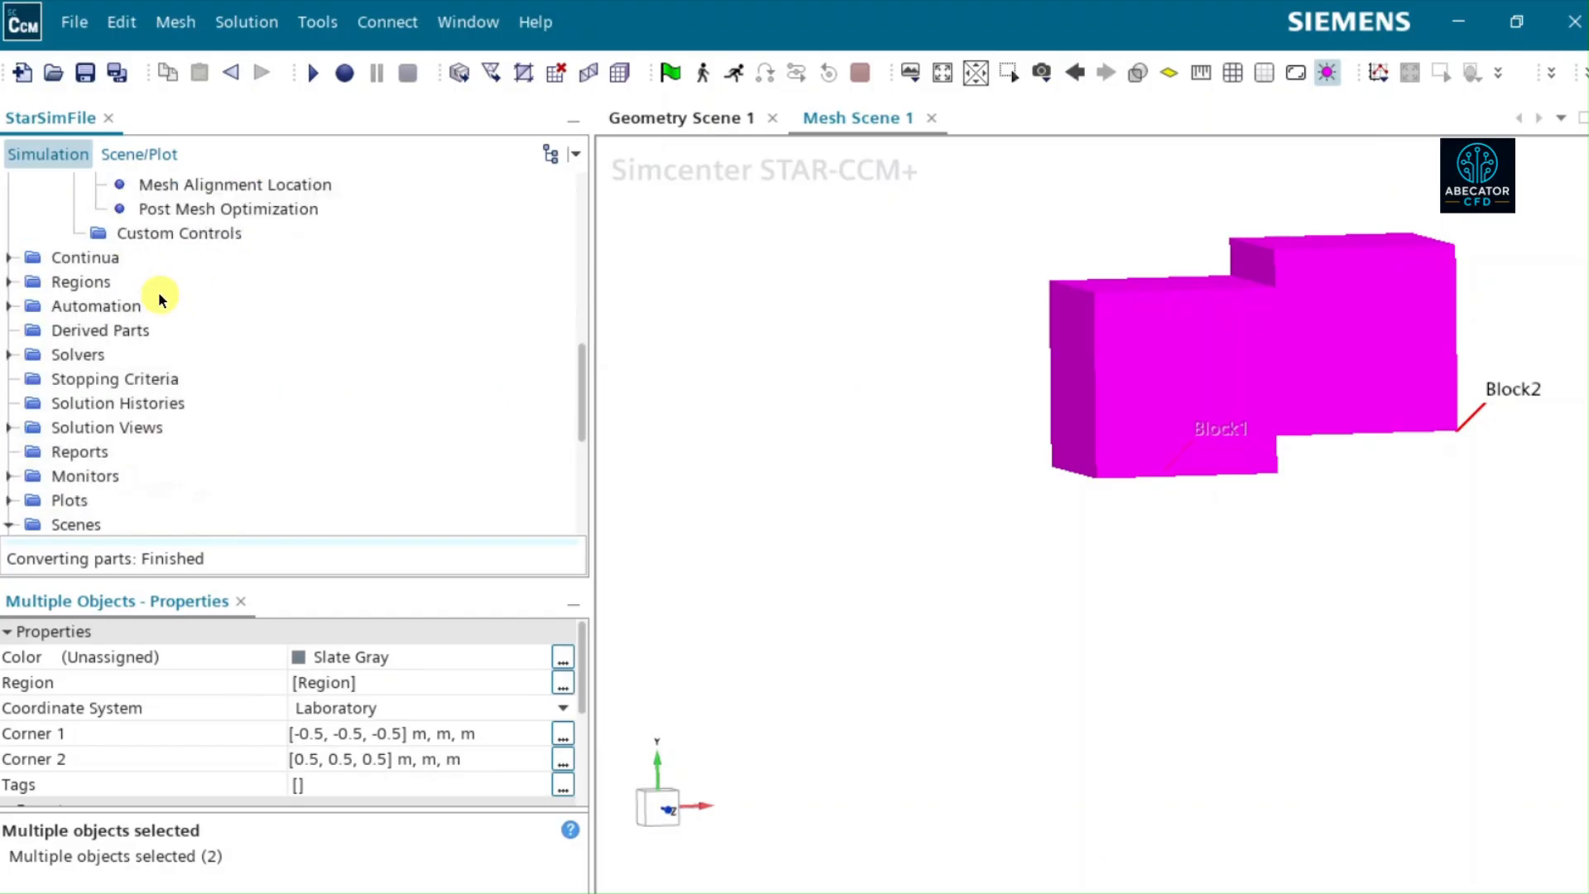
click(9, 282)
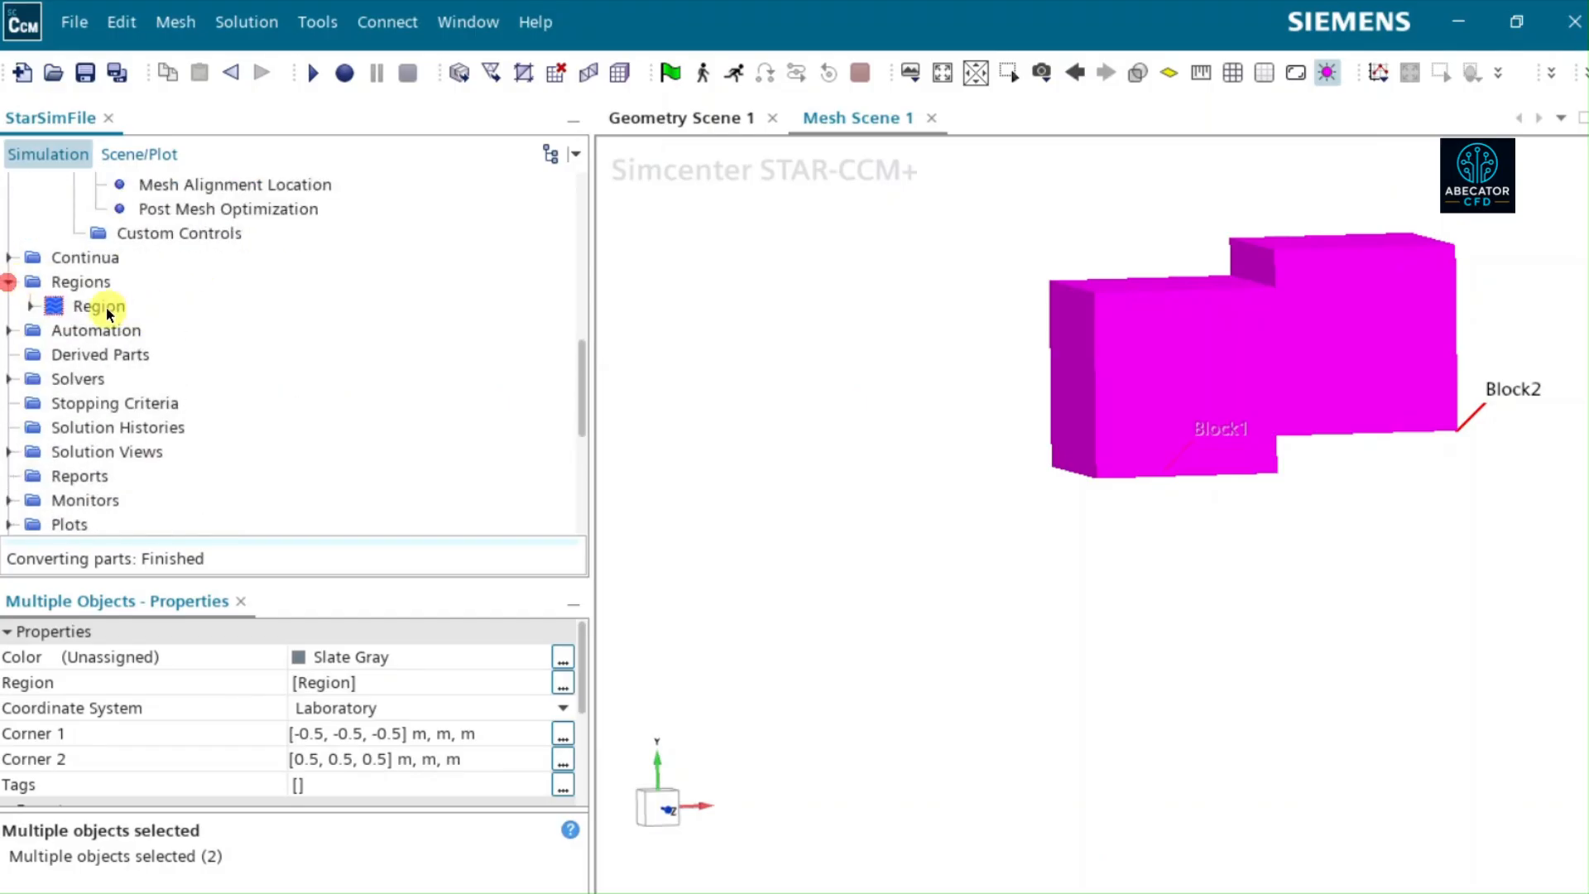
click(98, 307)
- Add Block2 to the input parts of the Automated Mesh operation alongside Block1
scroll(169, 285, up, 7)
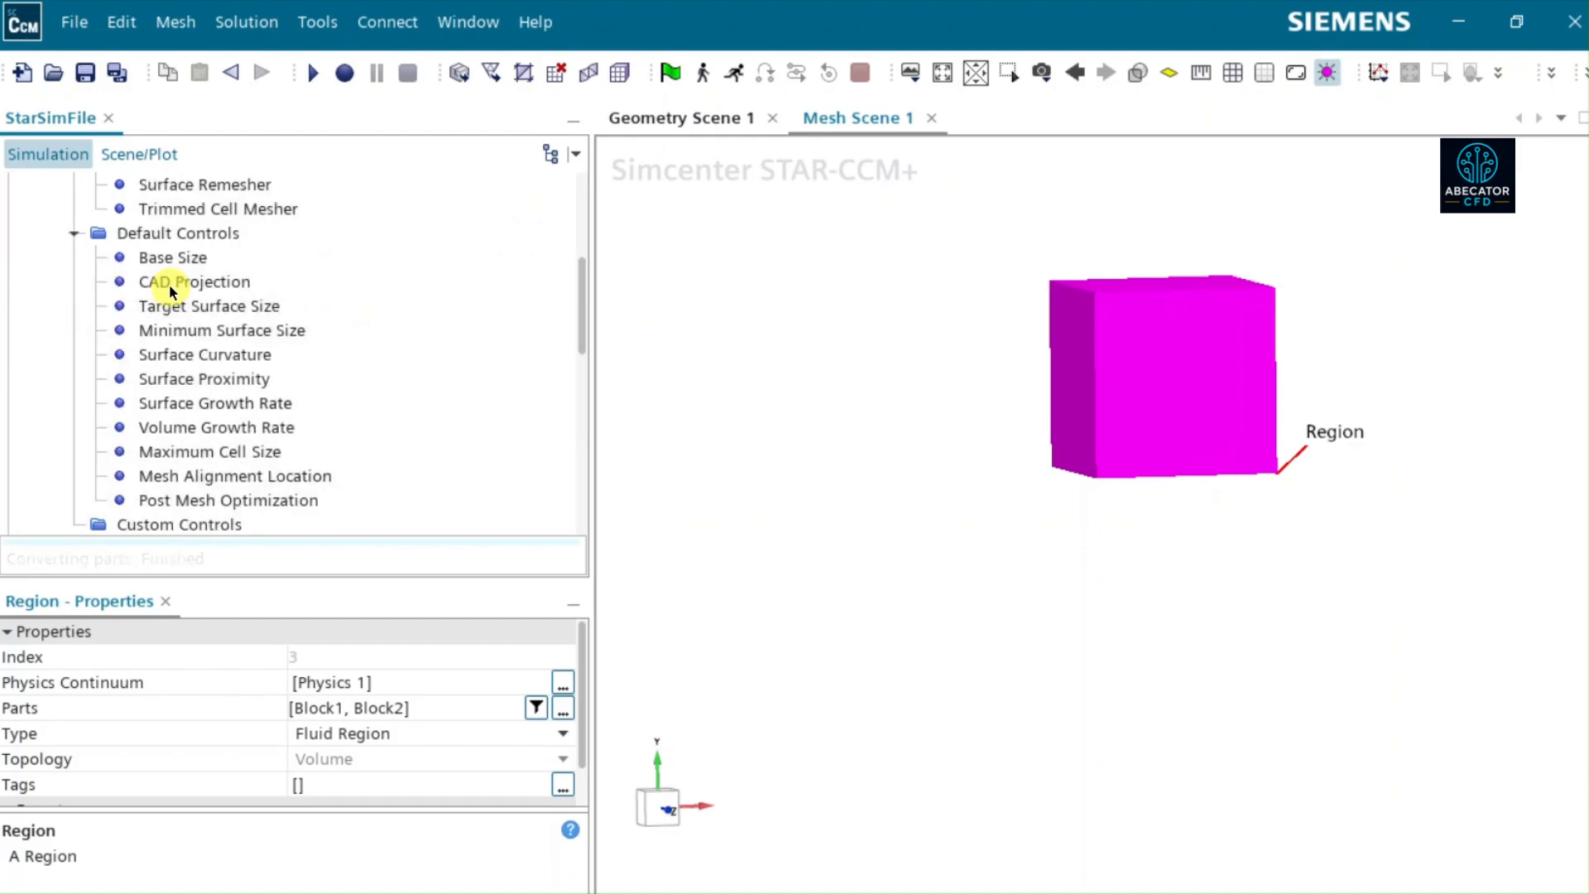
click(162, 354)
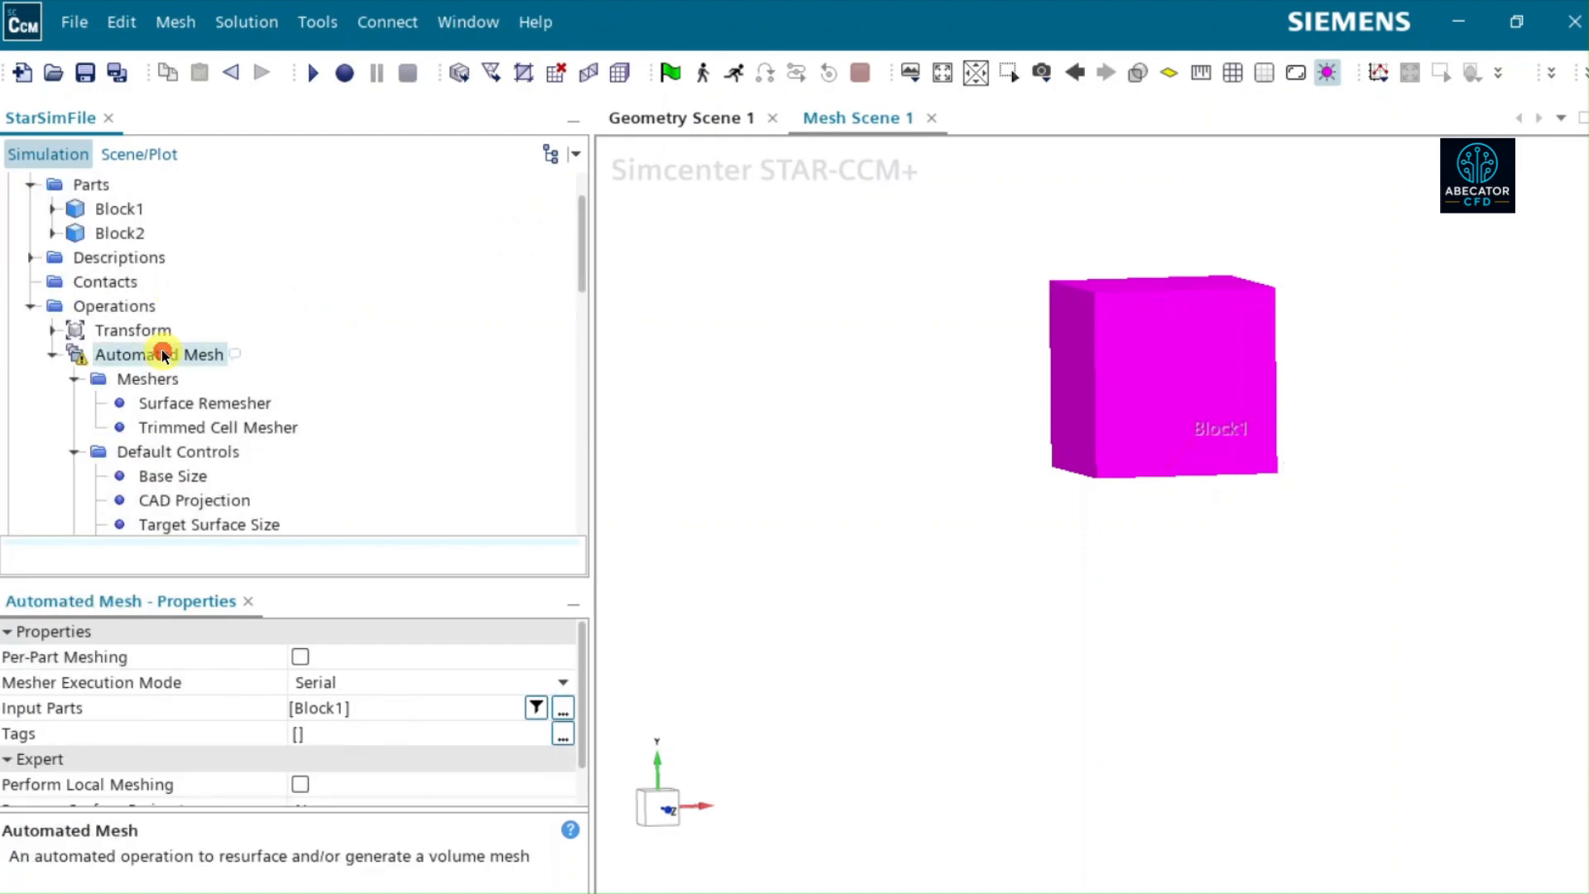
click(562, 708)
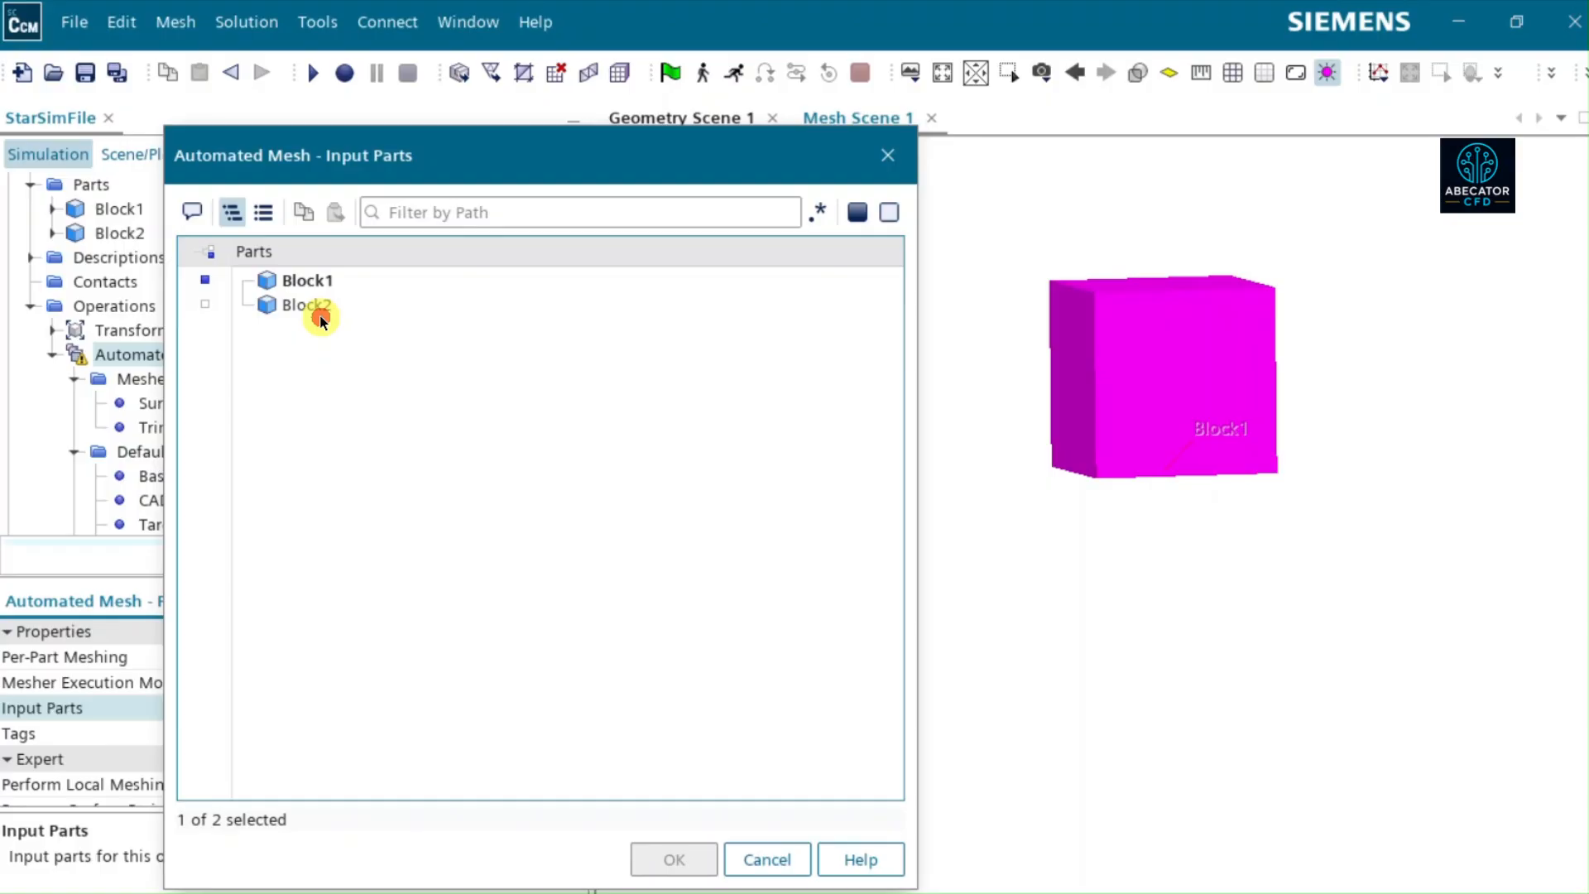
click(312, 309)
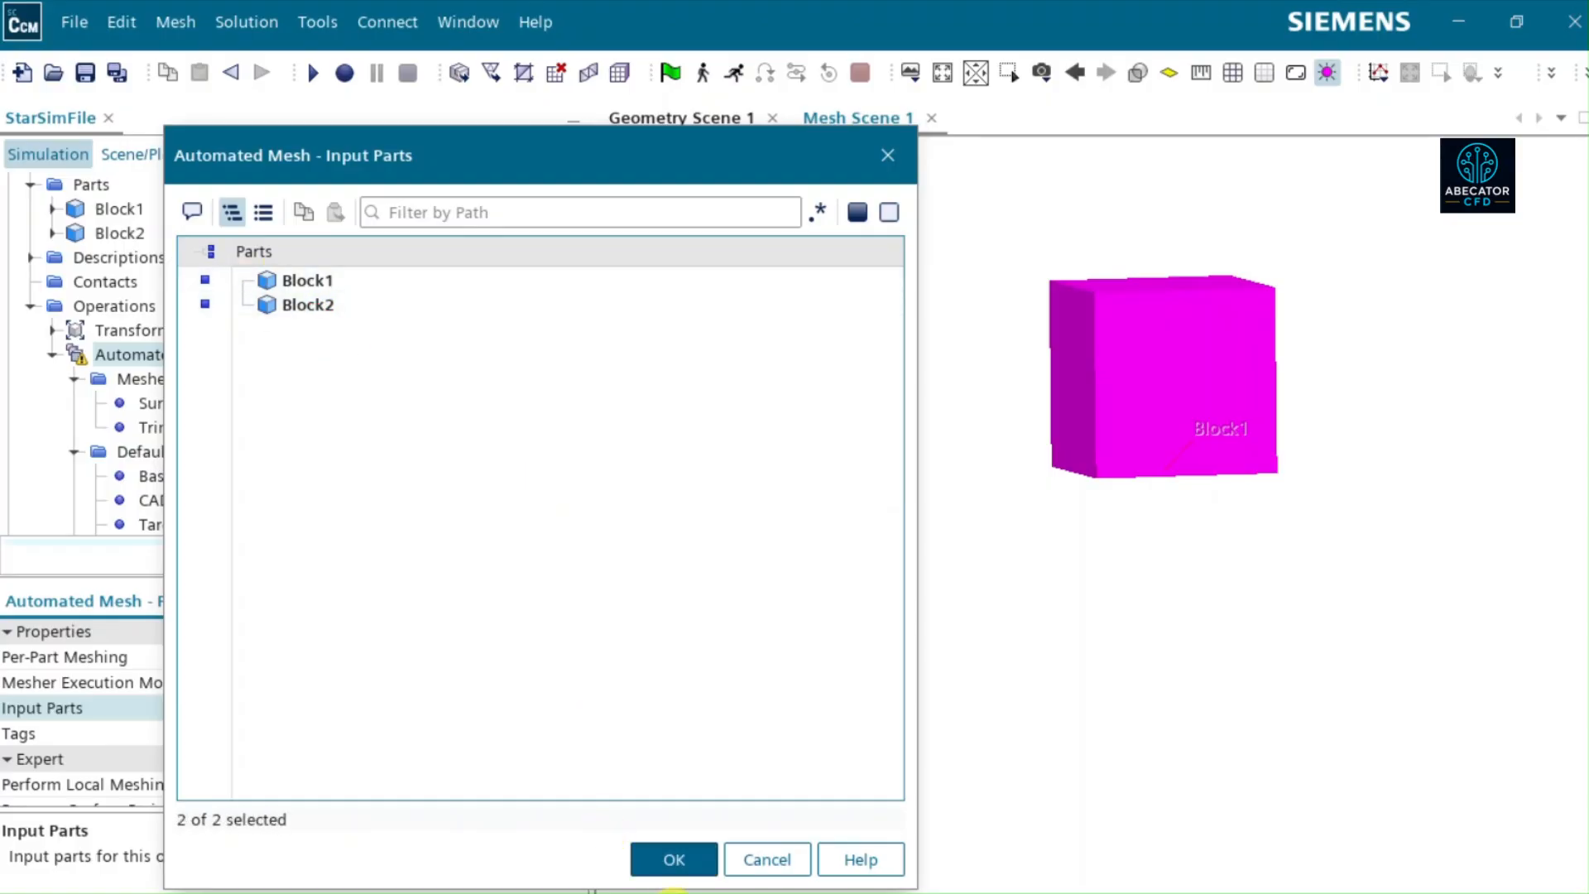
click(673, 869)
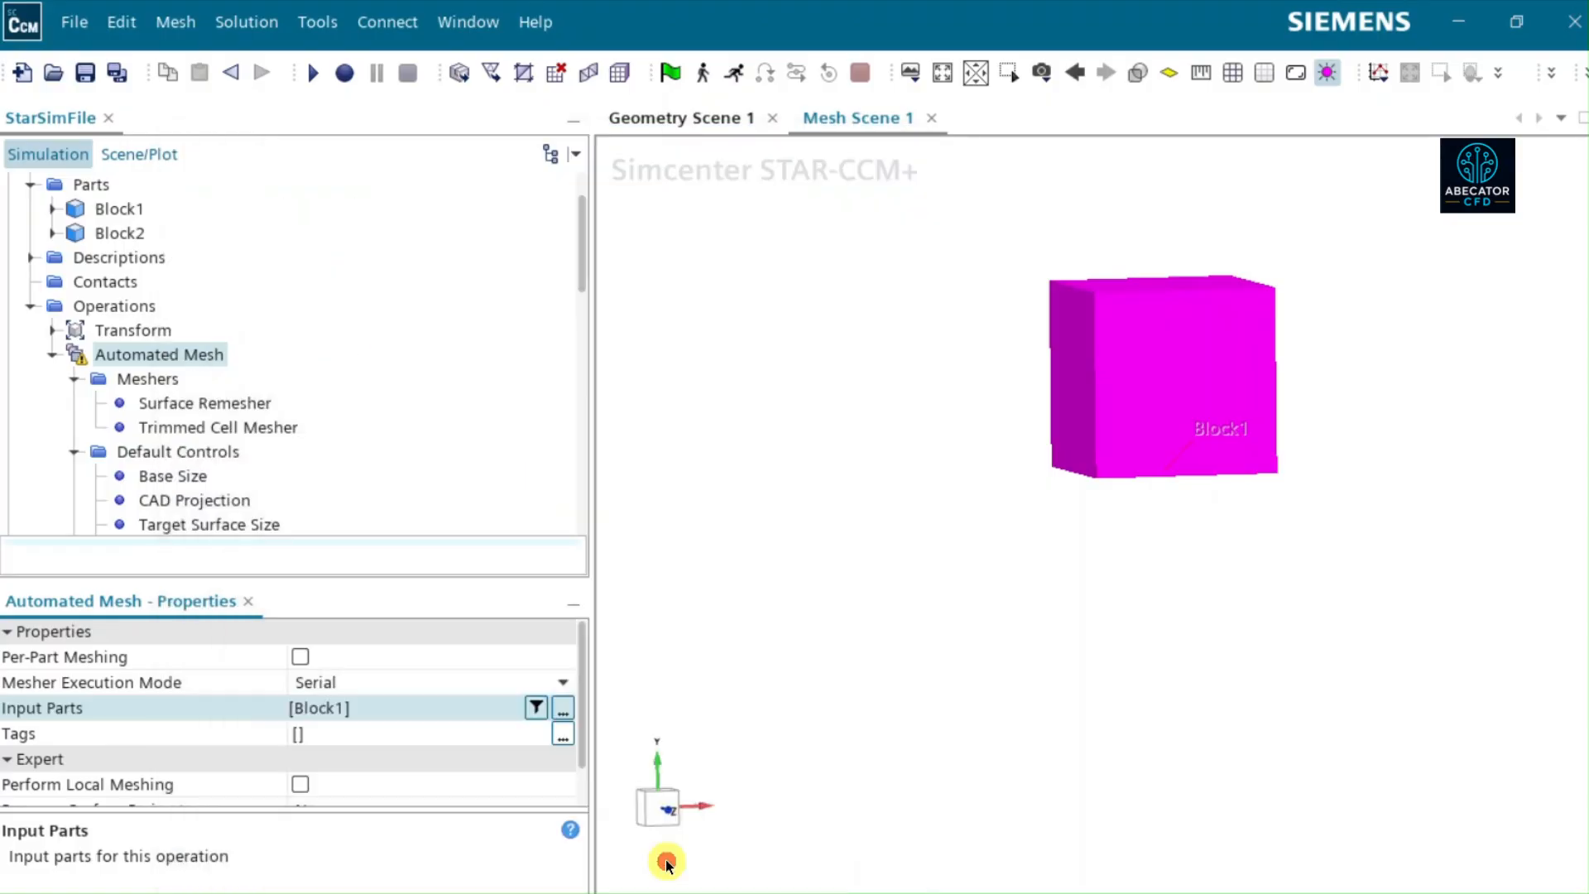
click(364, 575)
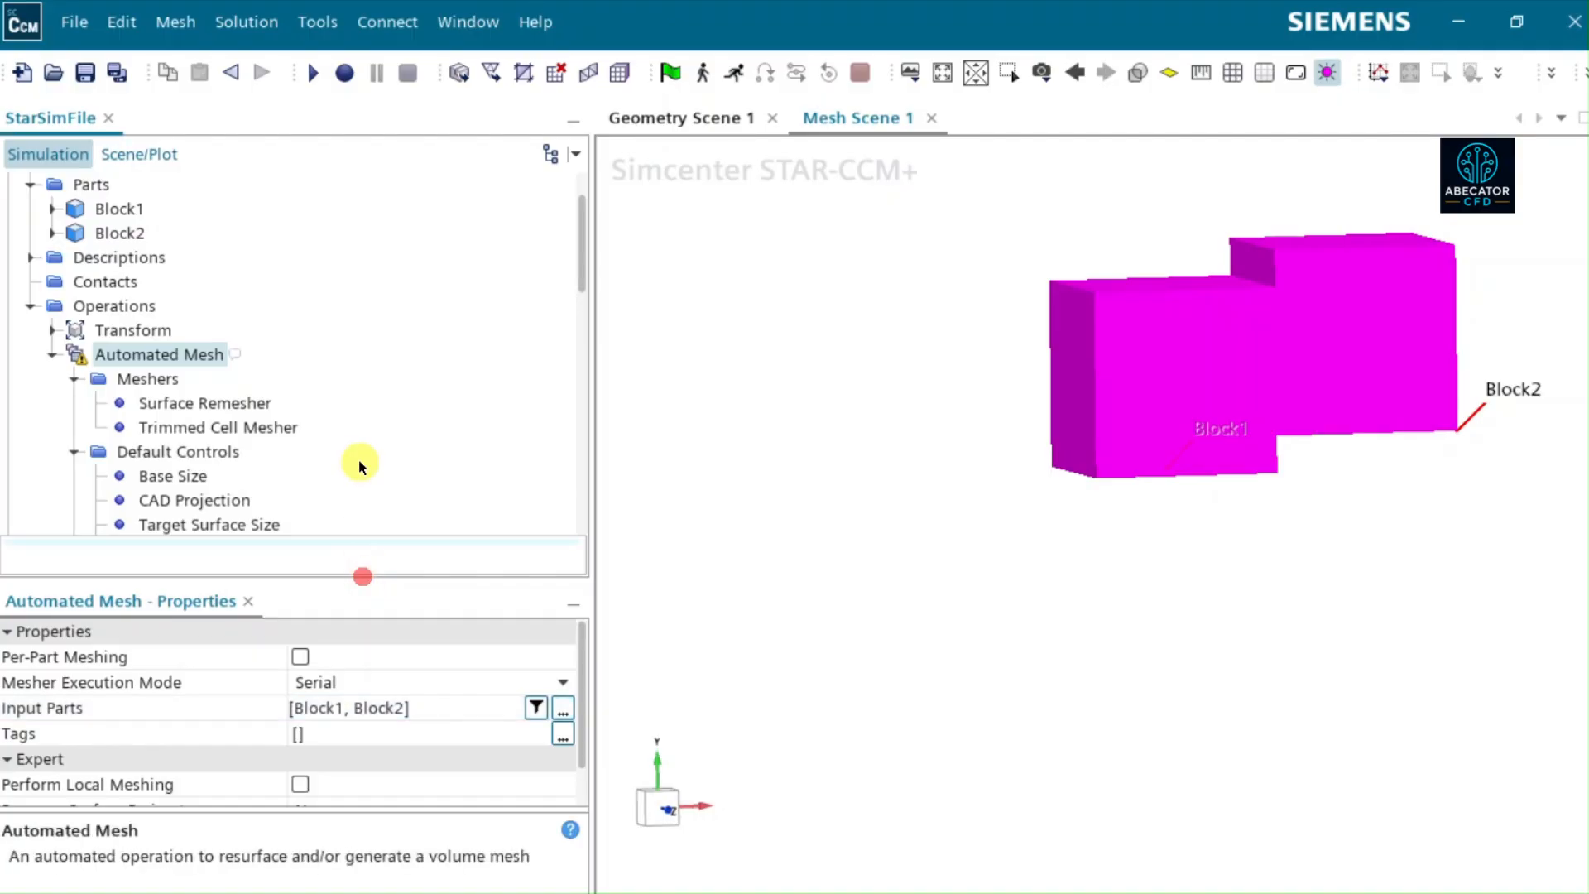
- View Geometry Scene 1 with the Automated Mesh operation's input blocks highlighted
drag(341, 580, 323, 522)
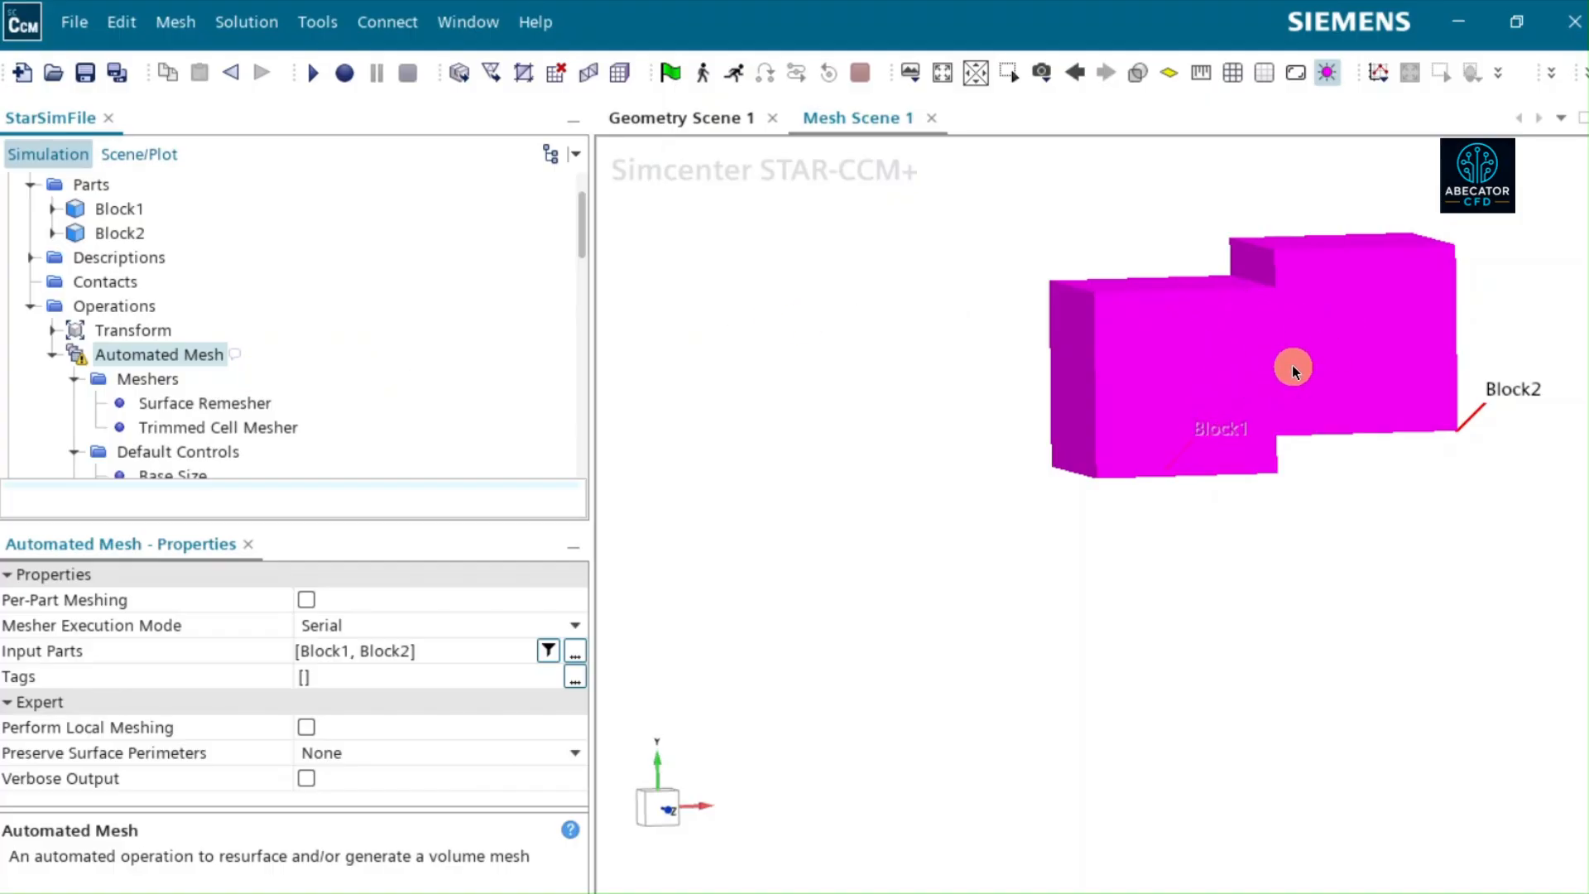
click(1205, 593)
click(684, 122)
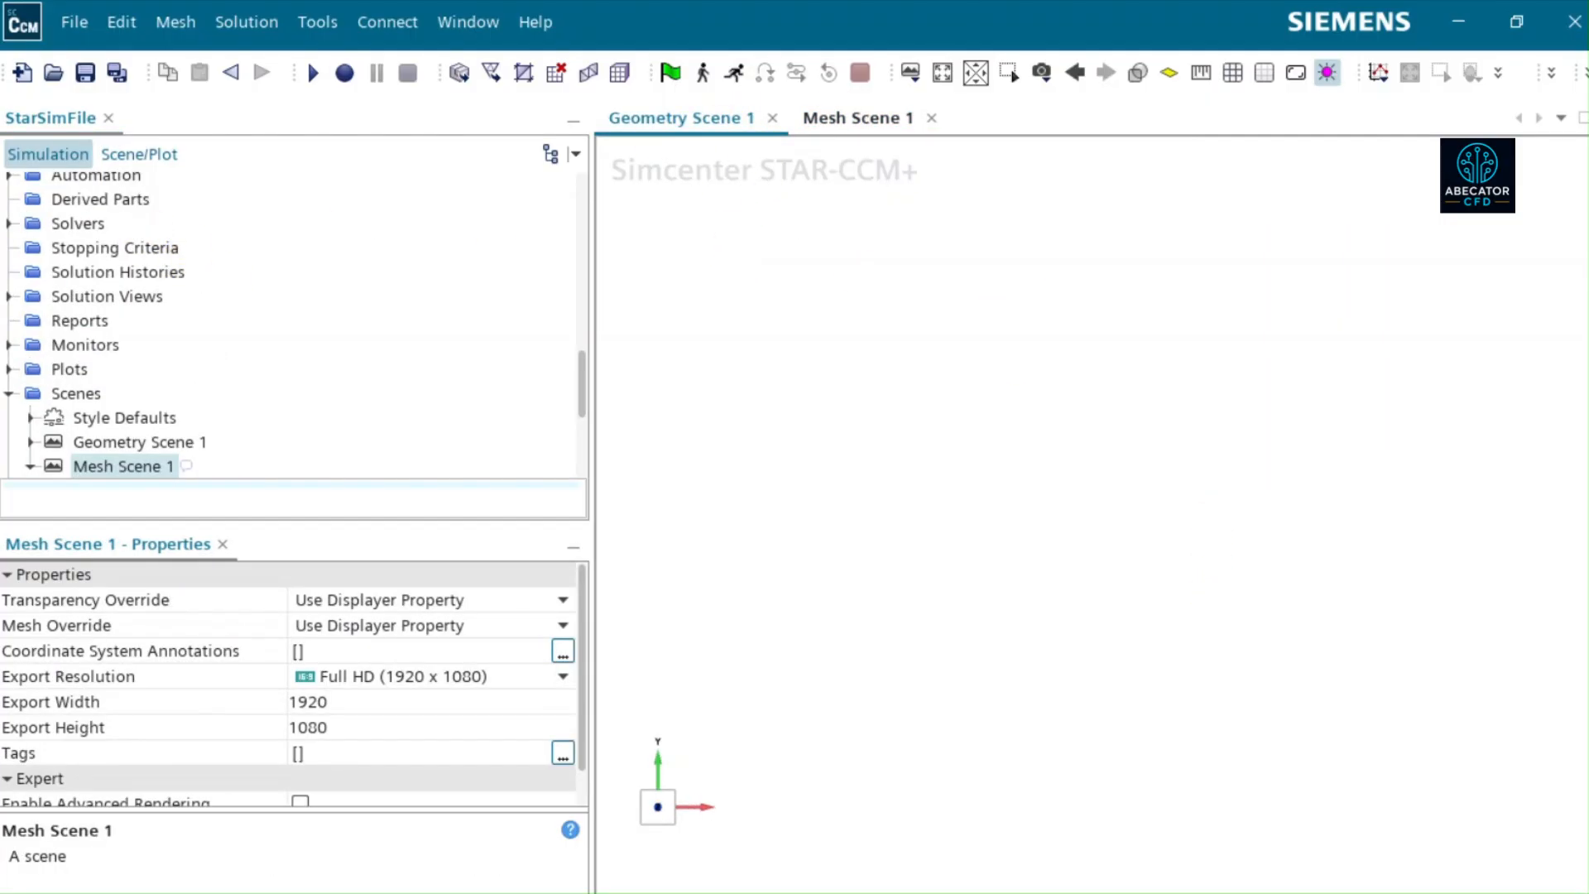
click(944, 75)
scroll(186, 340, down, 3)
scroll(189, 285, up, 9)
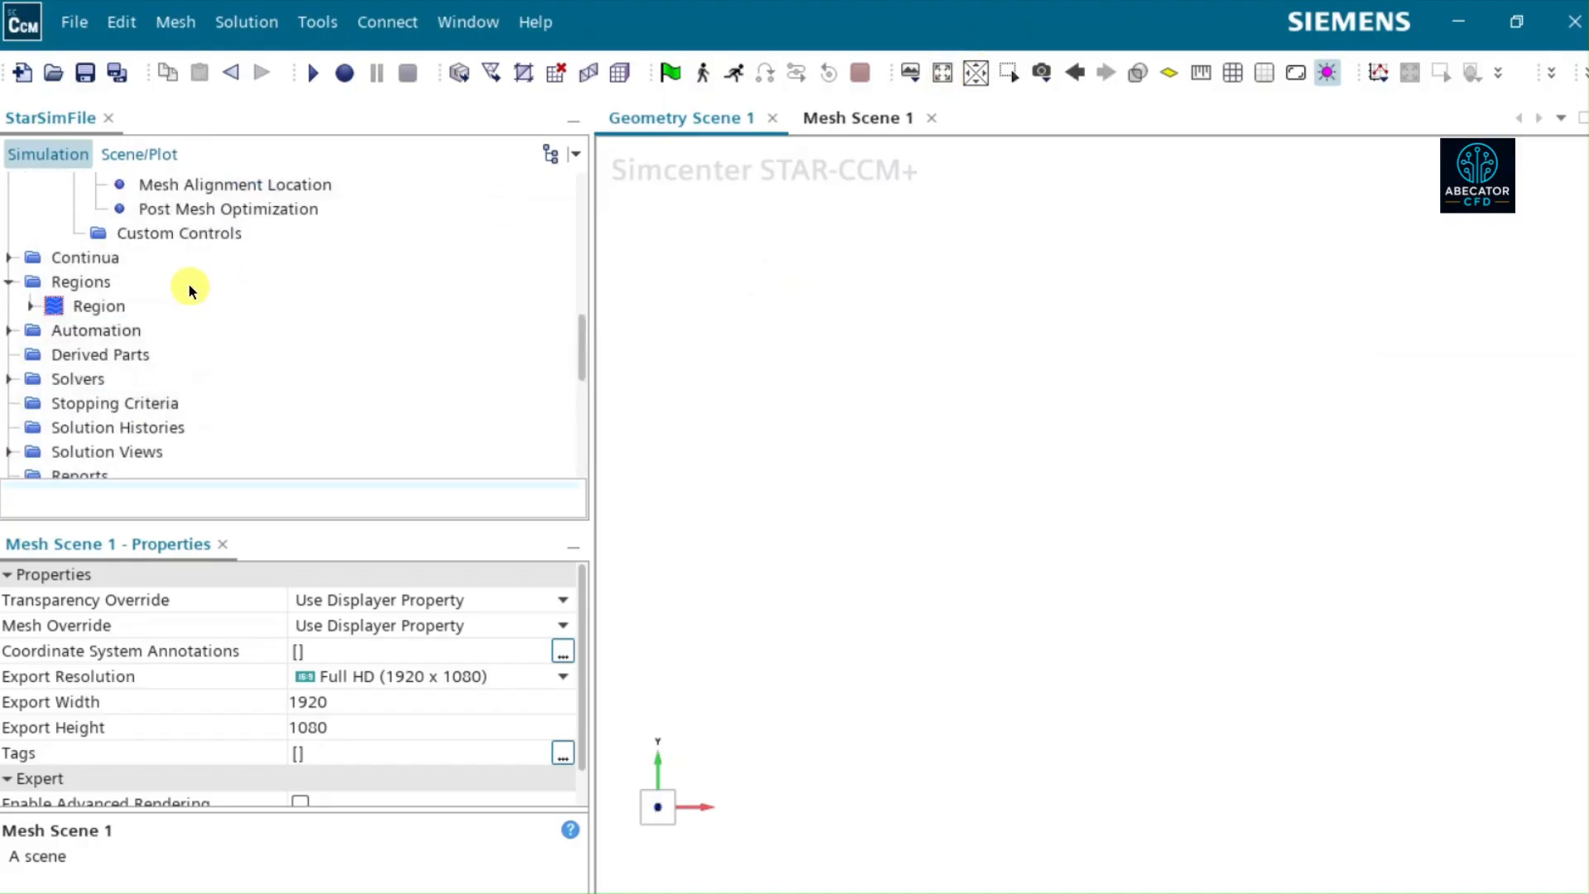
click(152, 217)
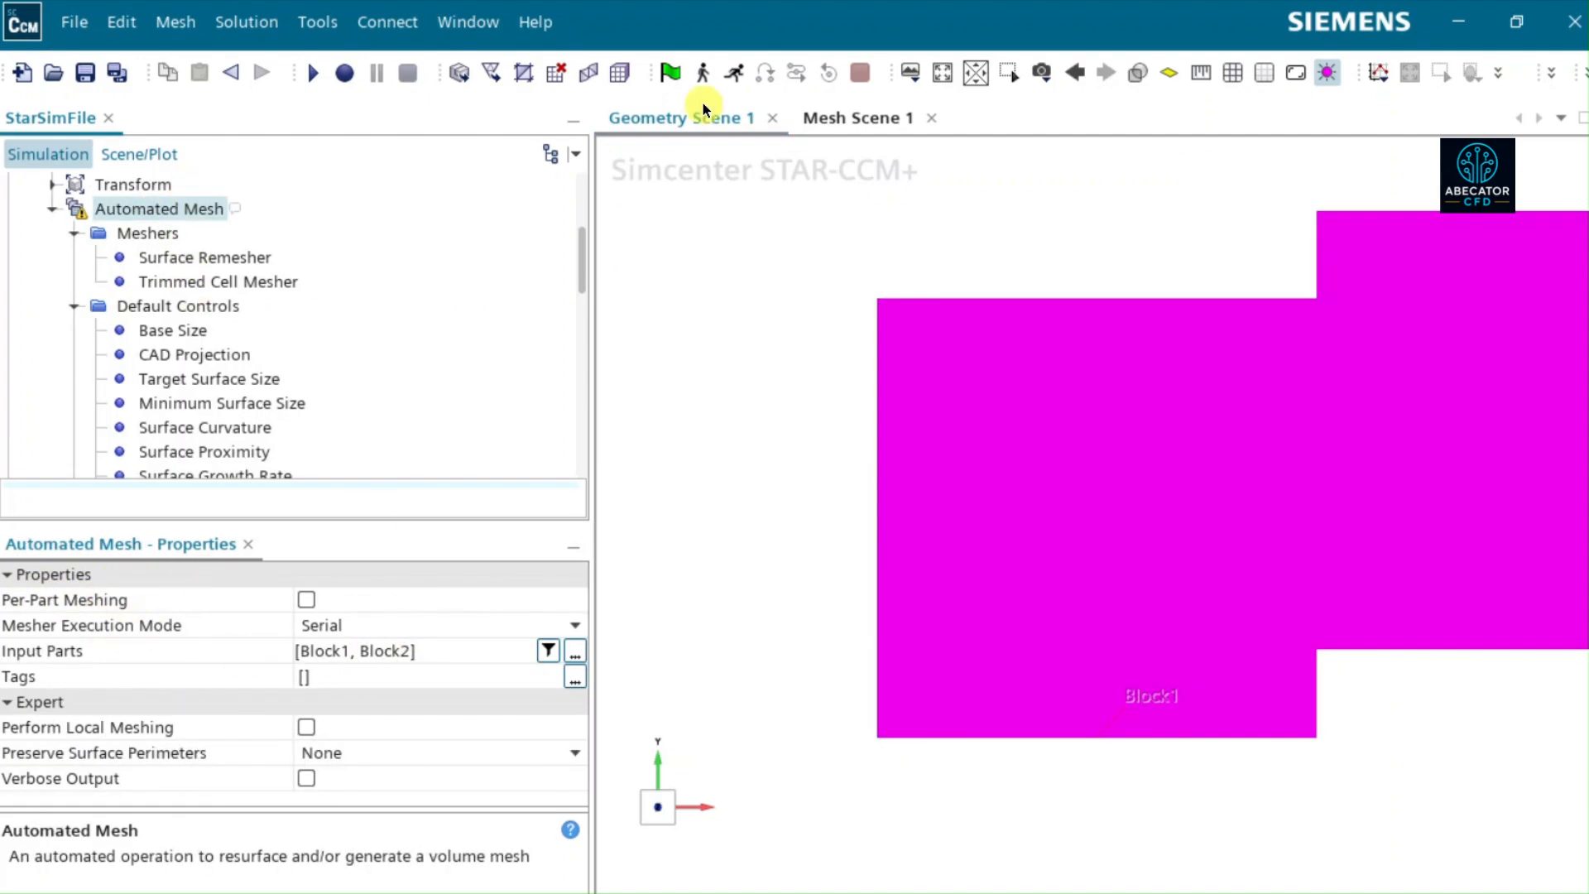
- Select all Regions as the displayed parts of Surface 1 in Geometry Scene 1
scroll(230, 331, down, 7)
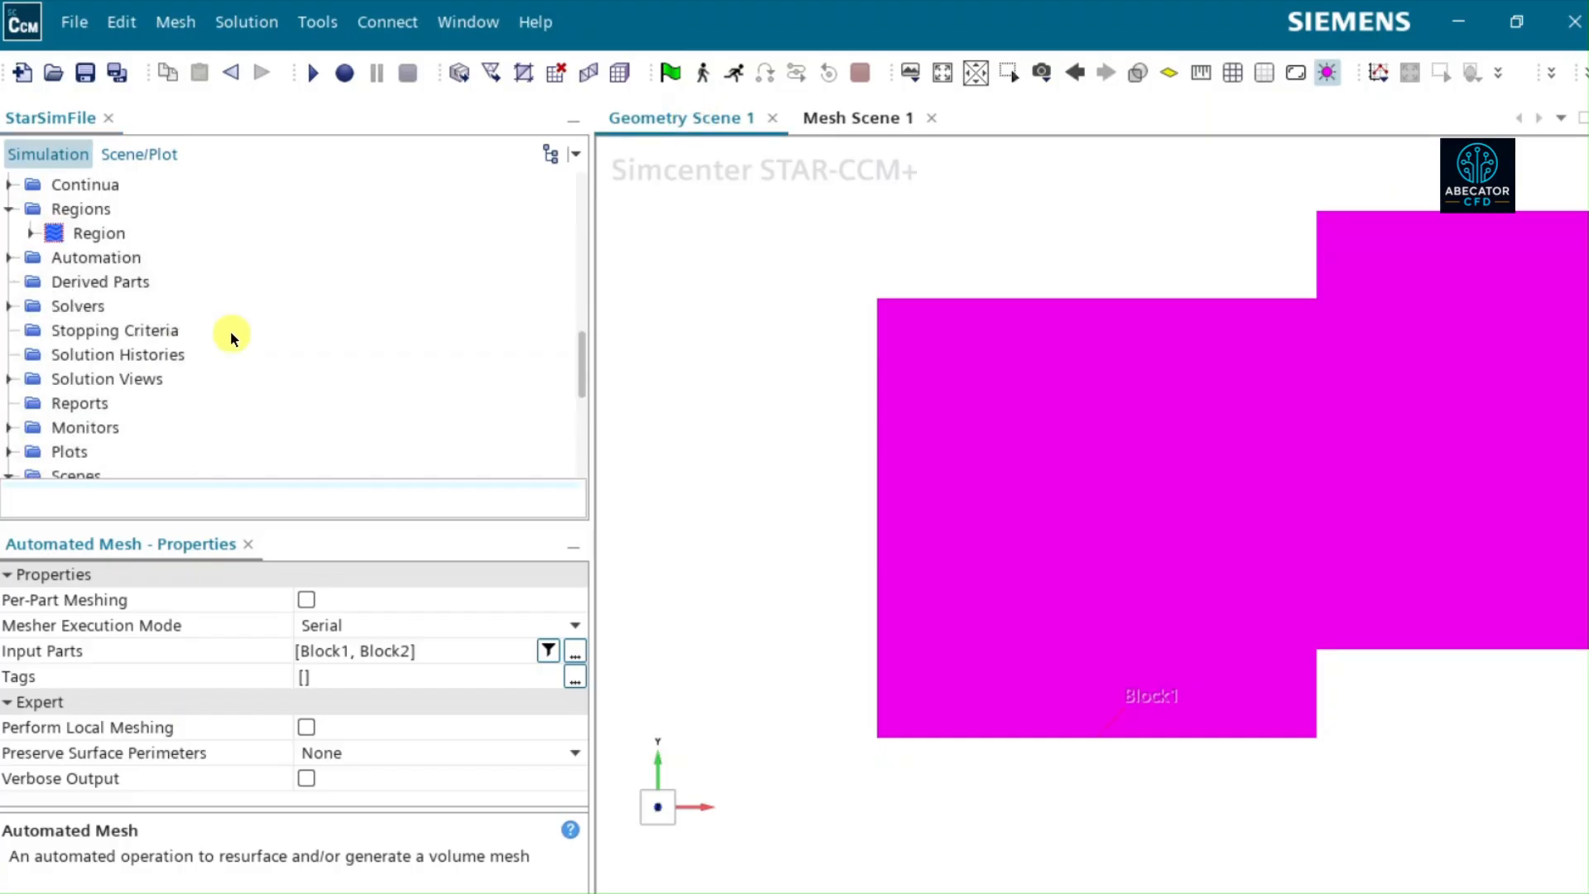
scroll(230, 331, down, 2)
click(164, 380)
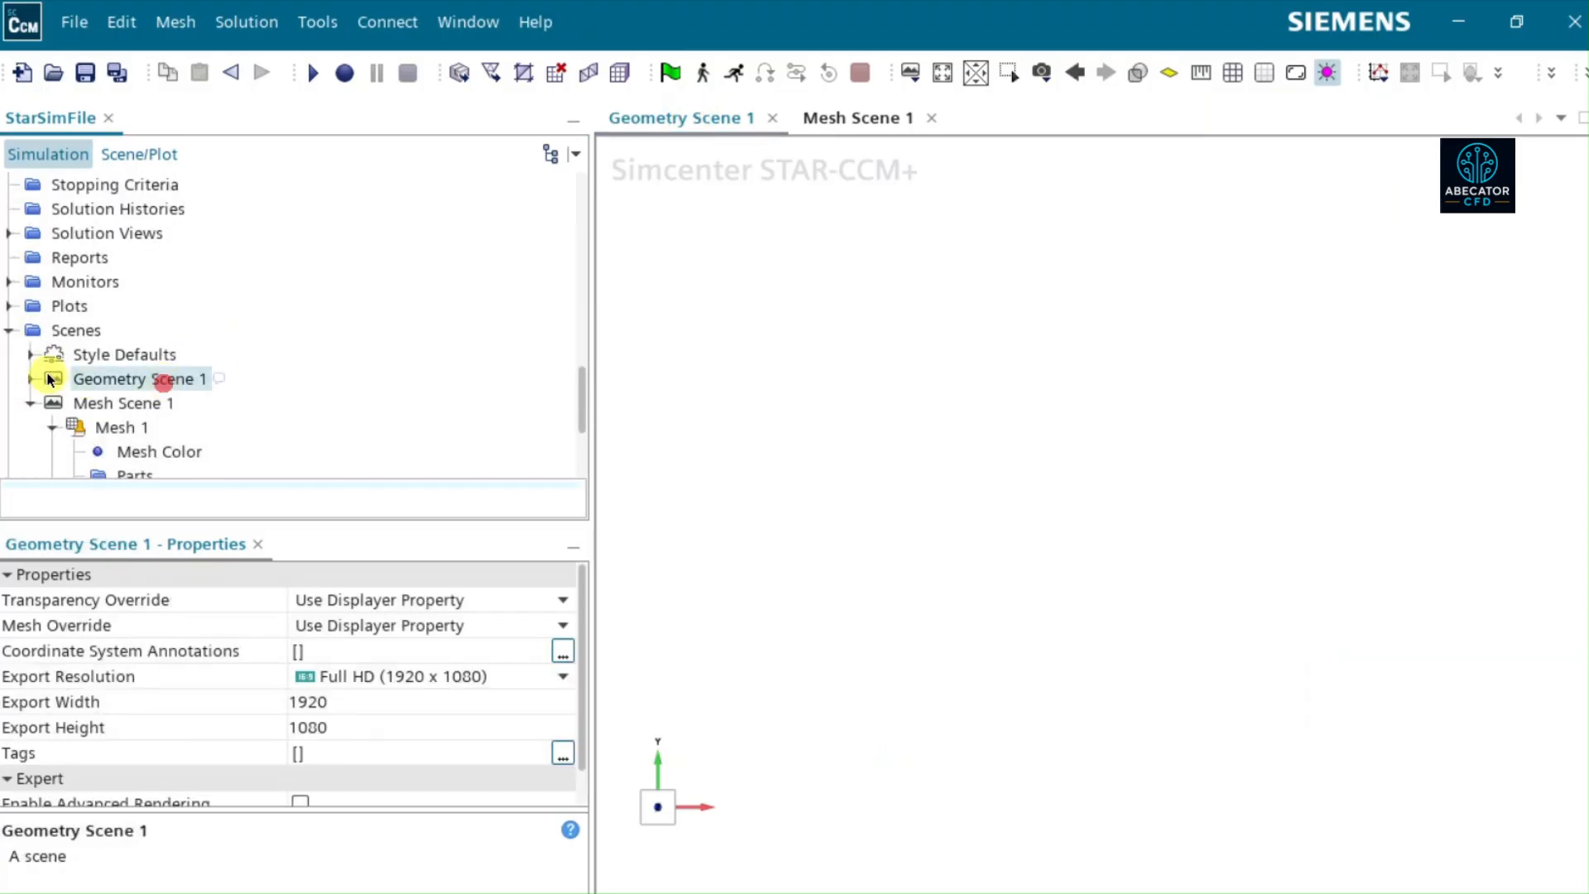
click(30, 379)
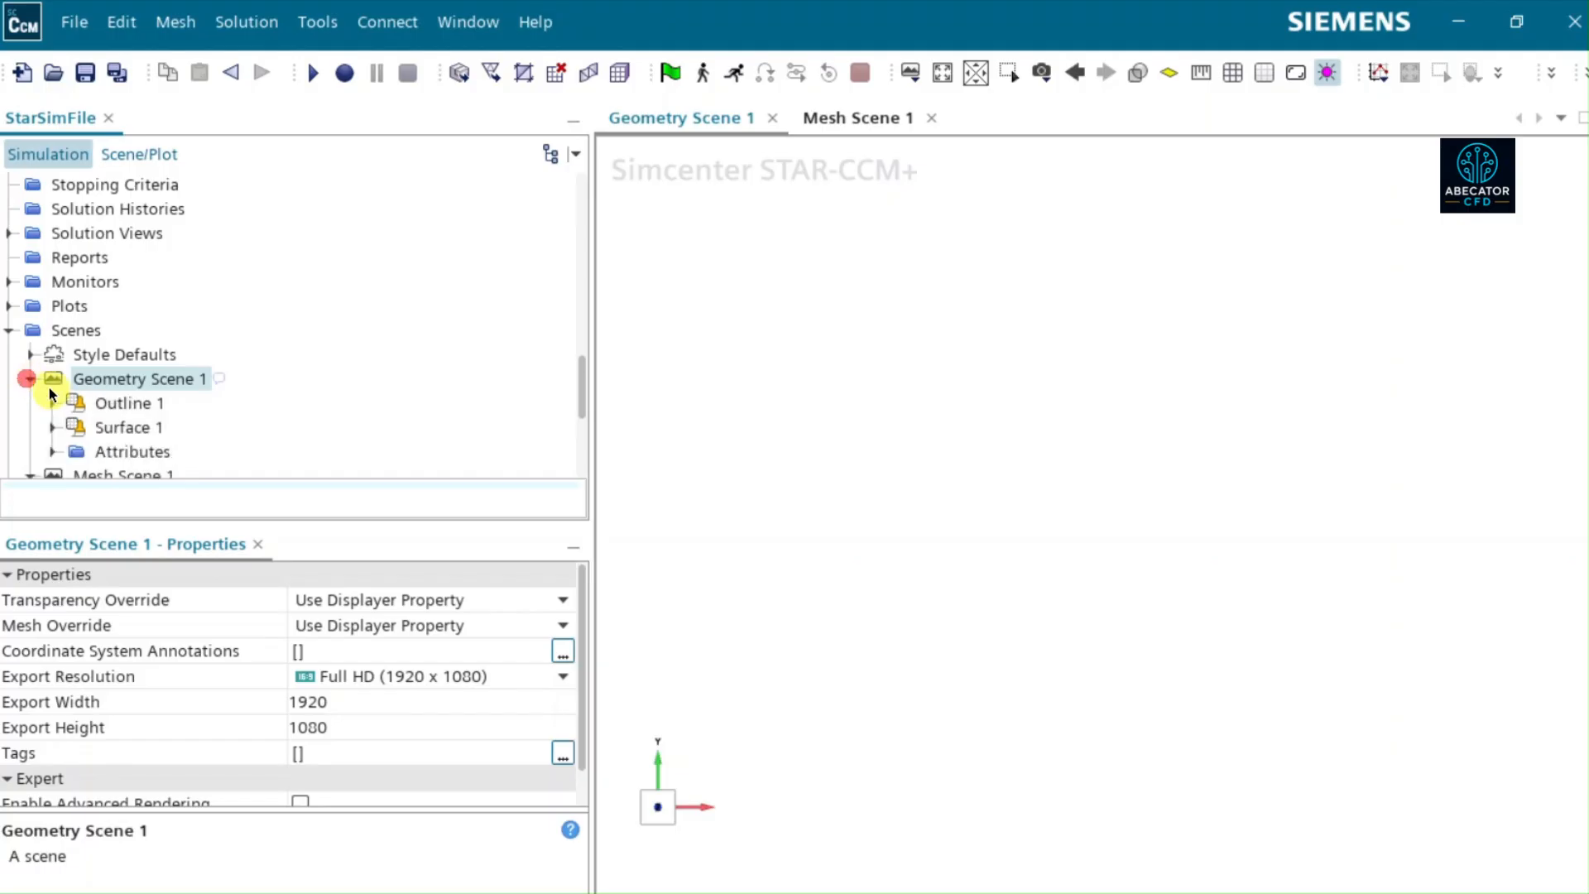
click(51, 427)
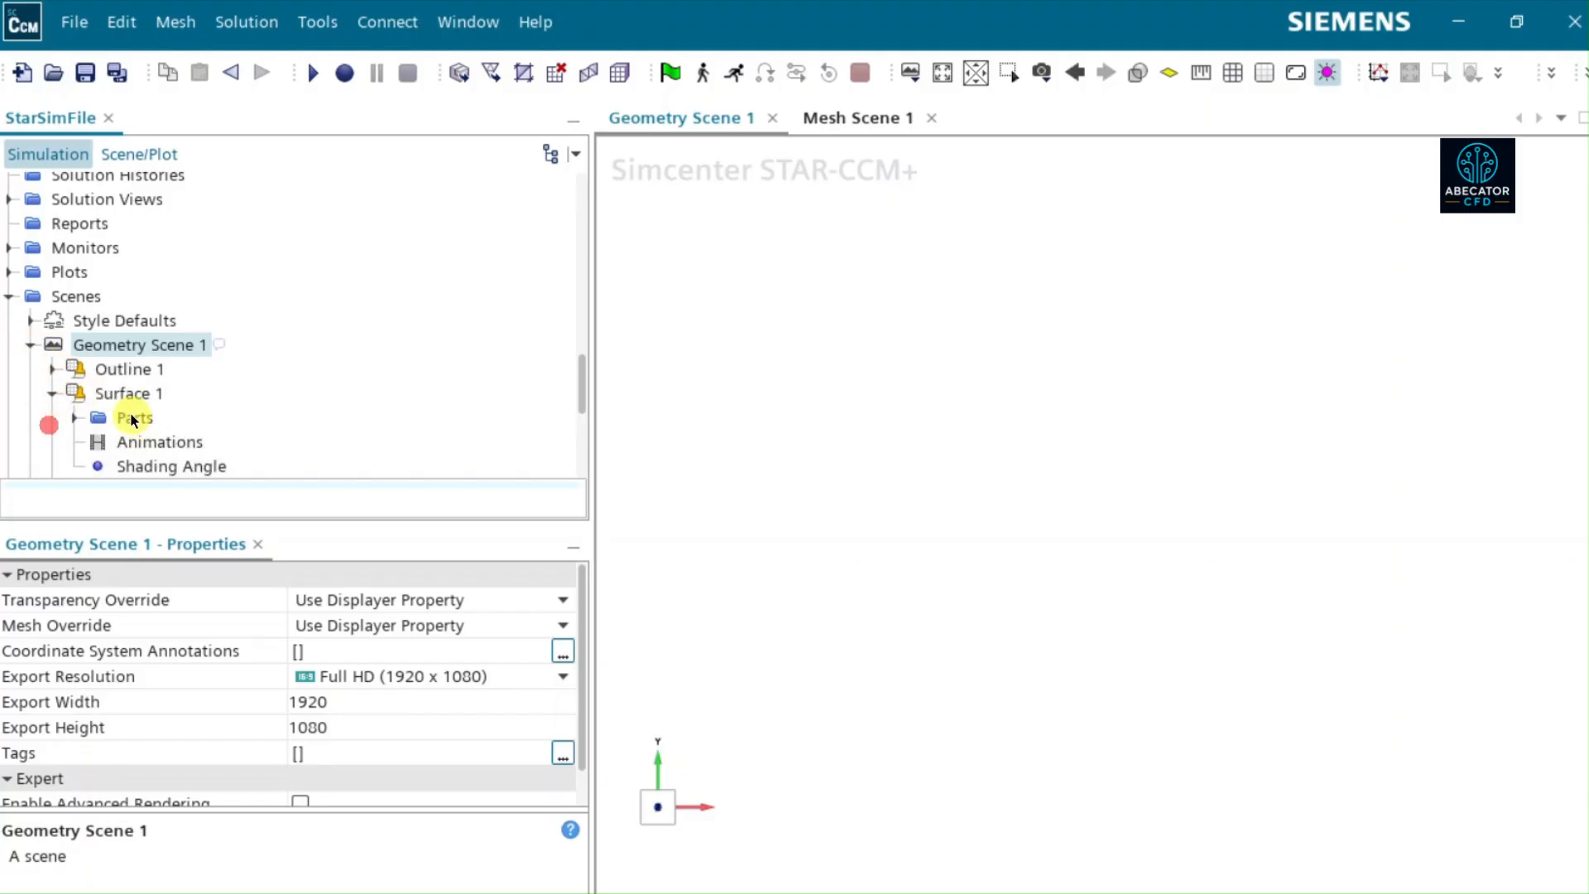
click(130, 415)
click(588, 599)
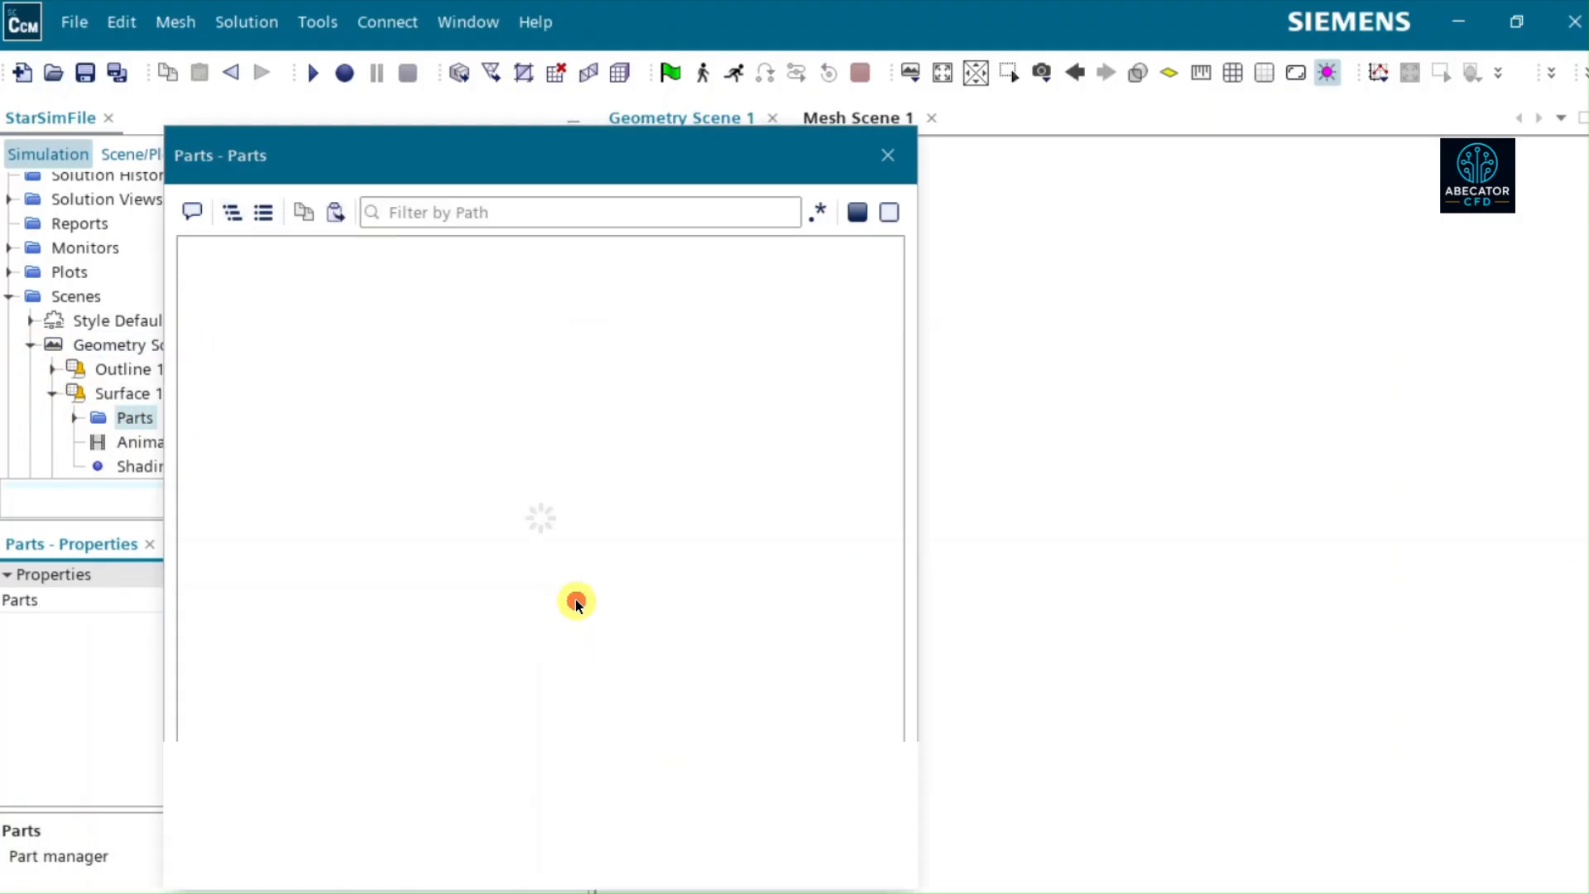
click(216, 281)
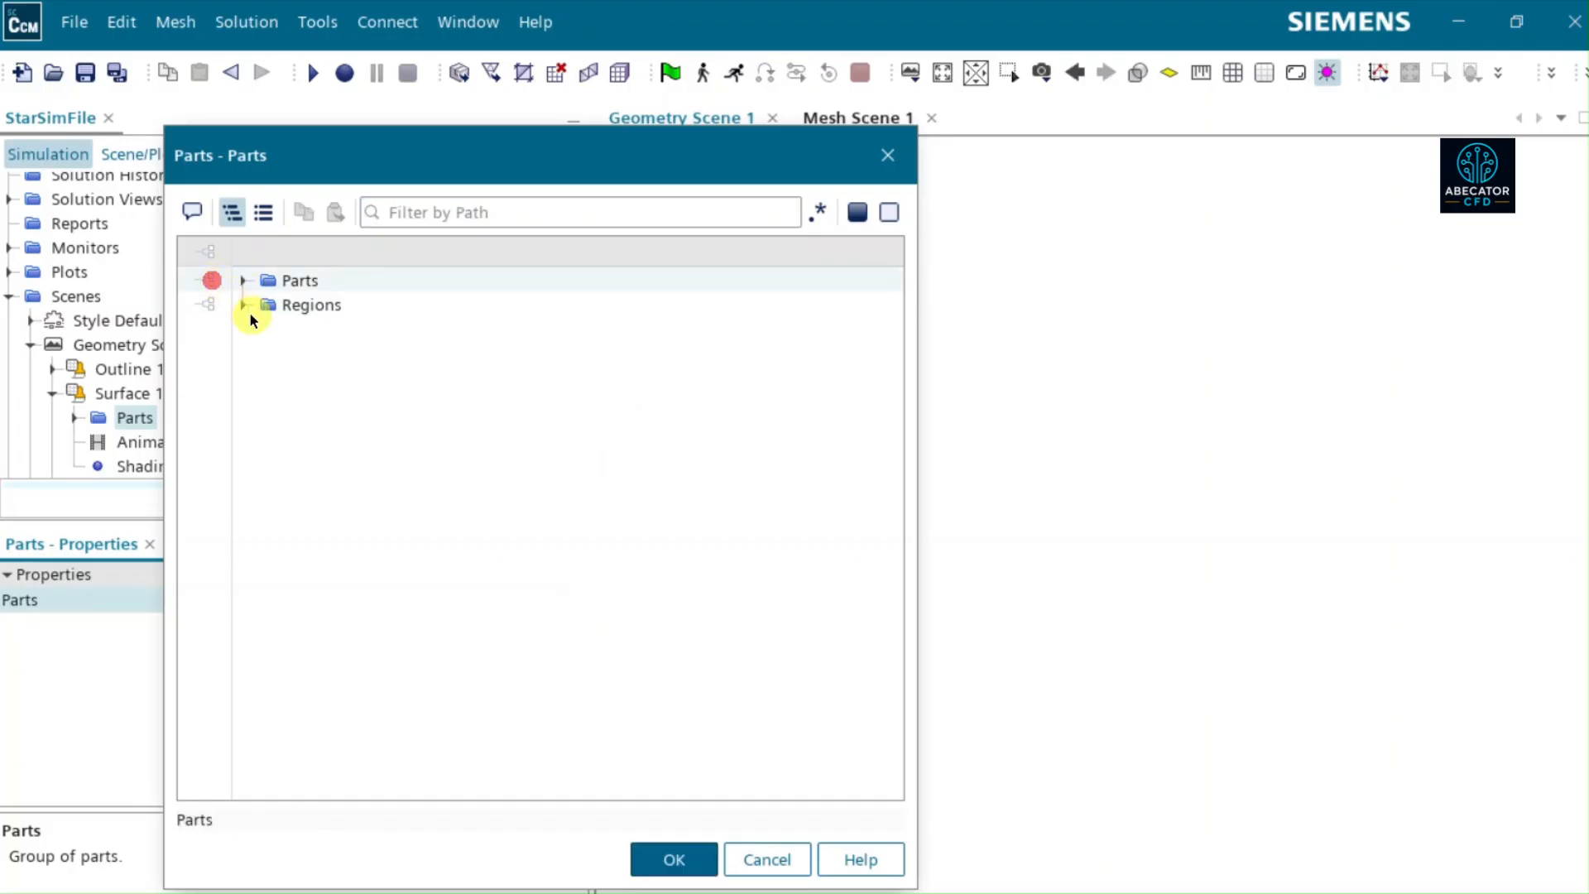
click(212, 305)
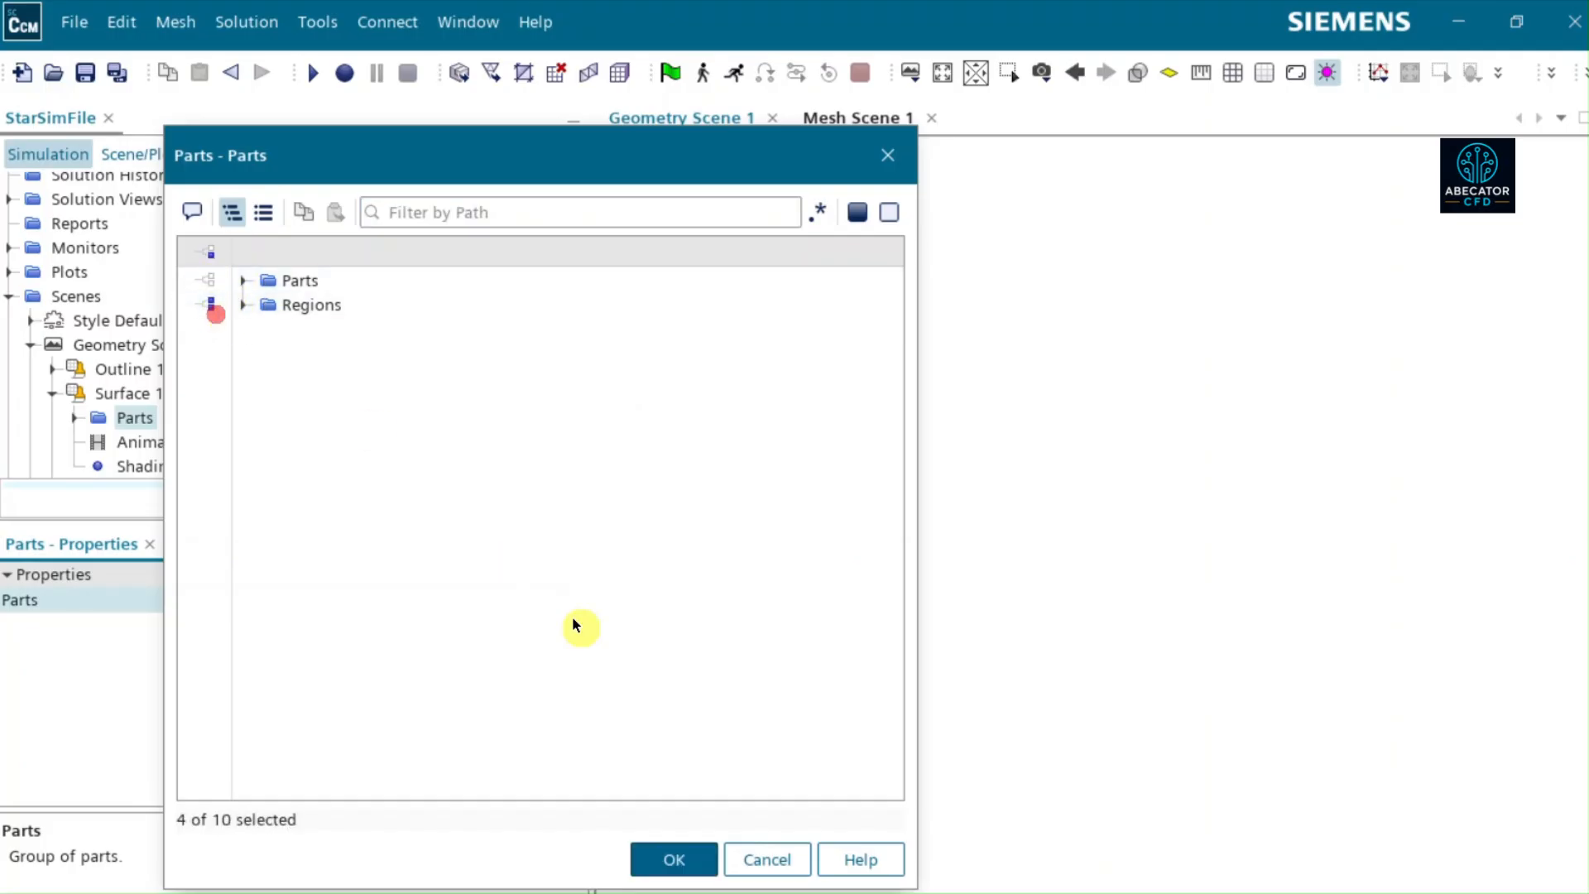
click(677, 857)
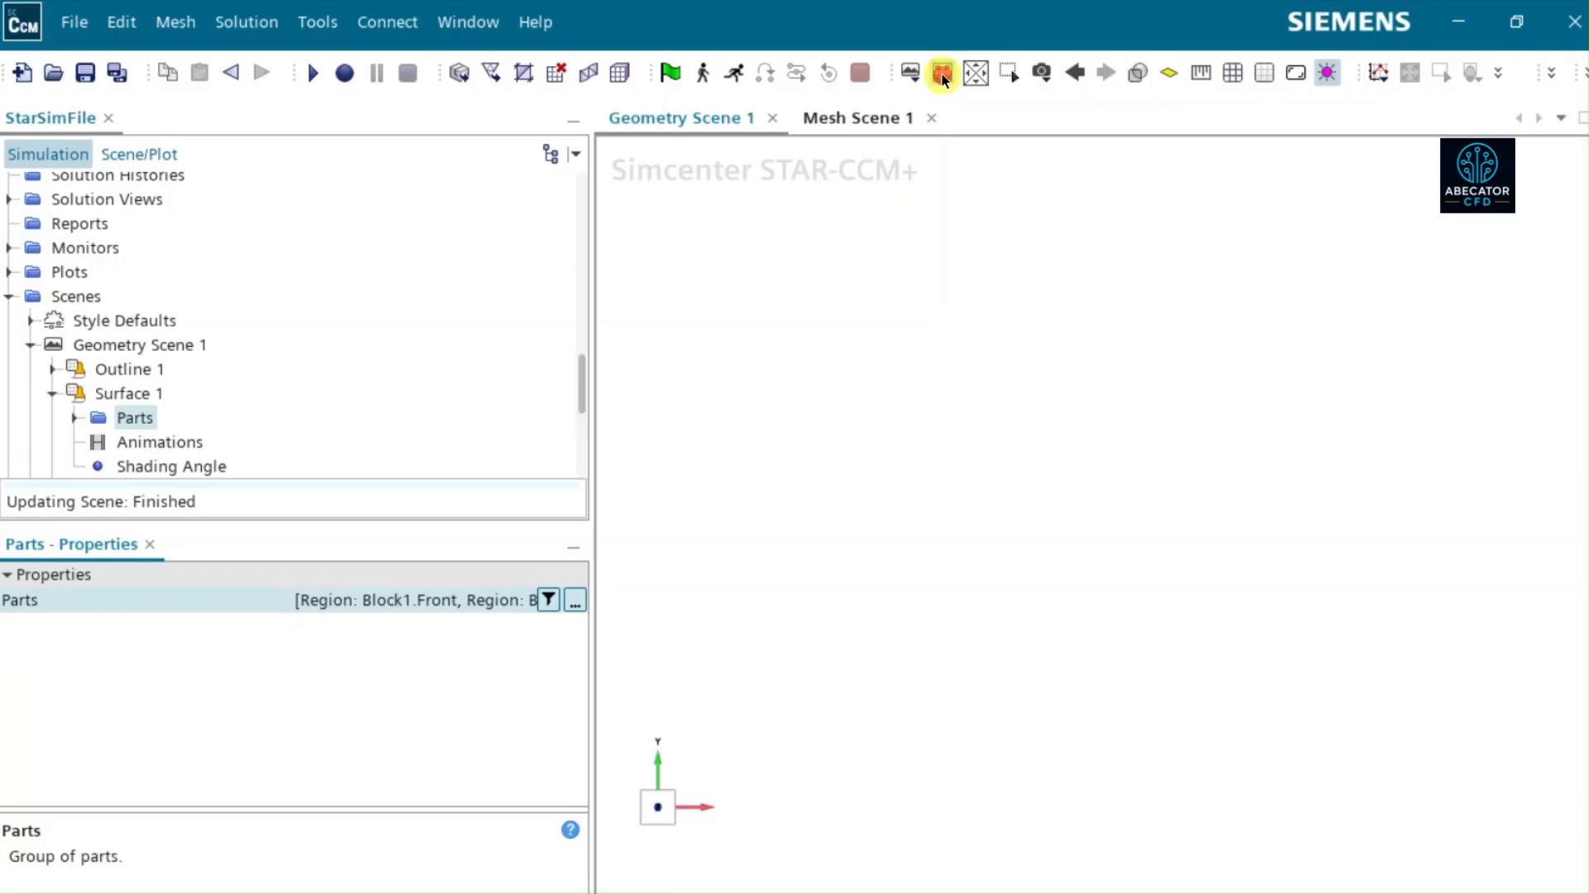
- Set the representation of Surface 1 in Geometry Scene 1 to Geometry and inspect the displayed block
scroll(143, 351, up, 3)
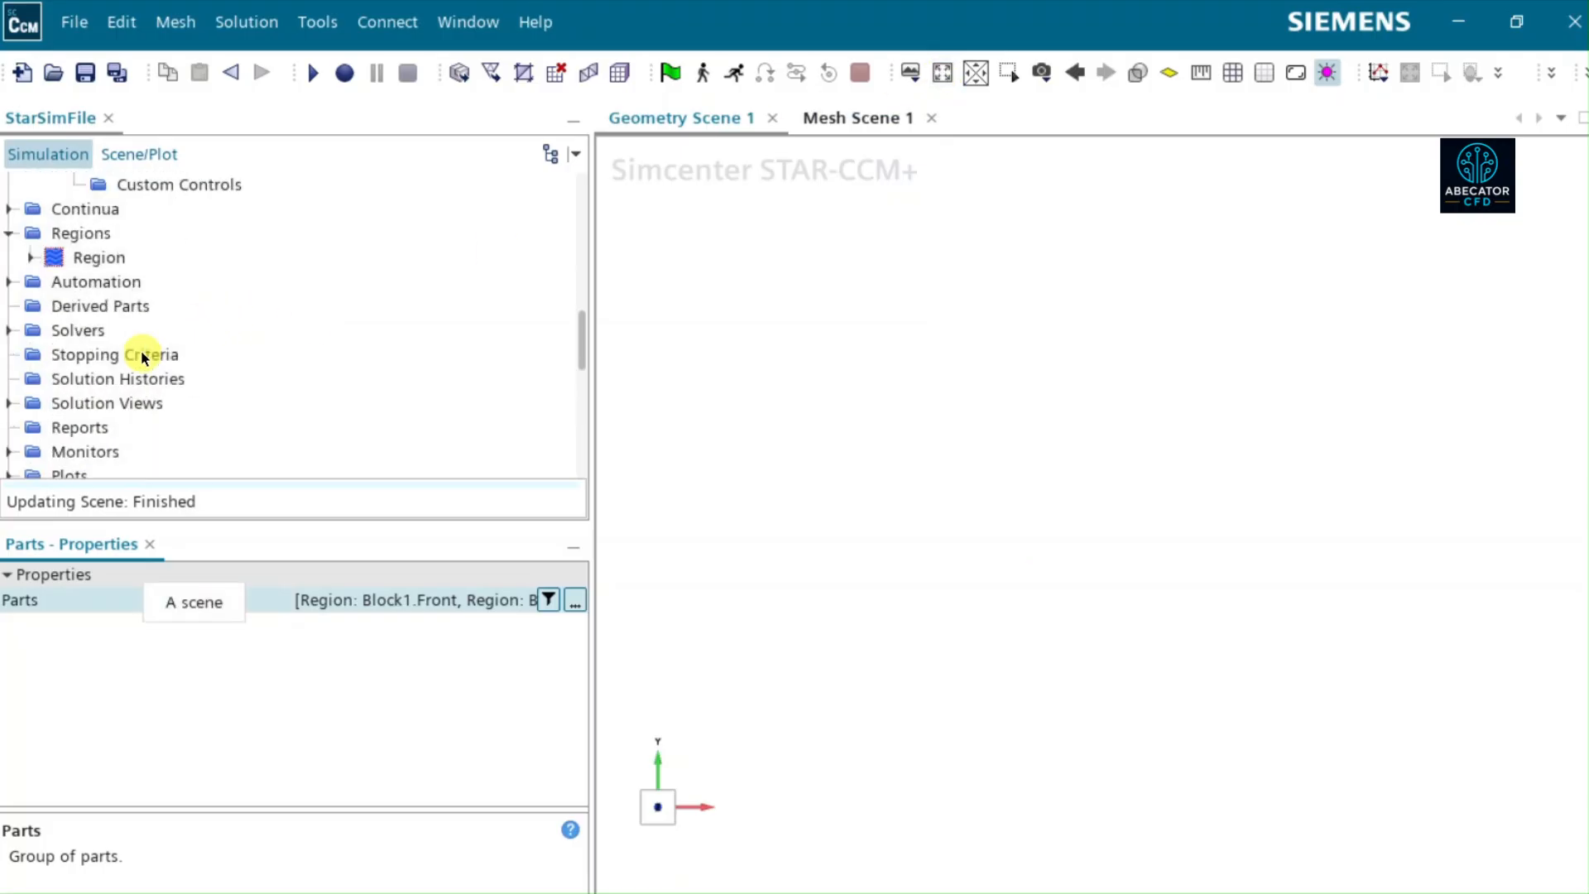
scroll(140, 356, up, 1)
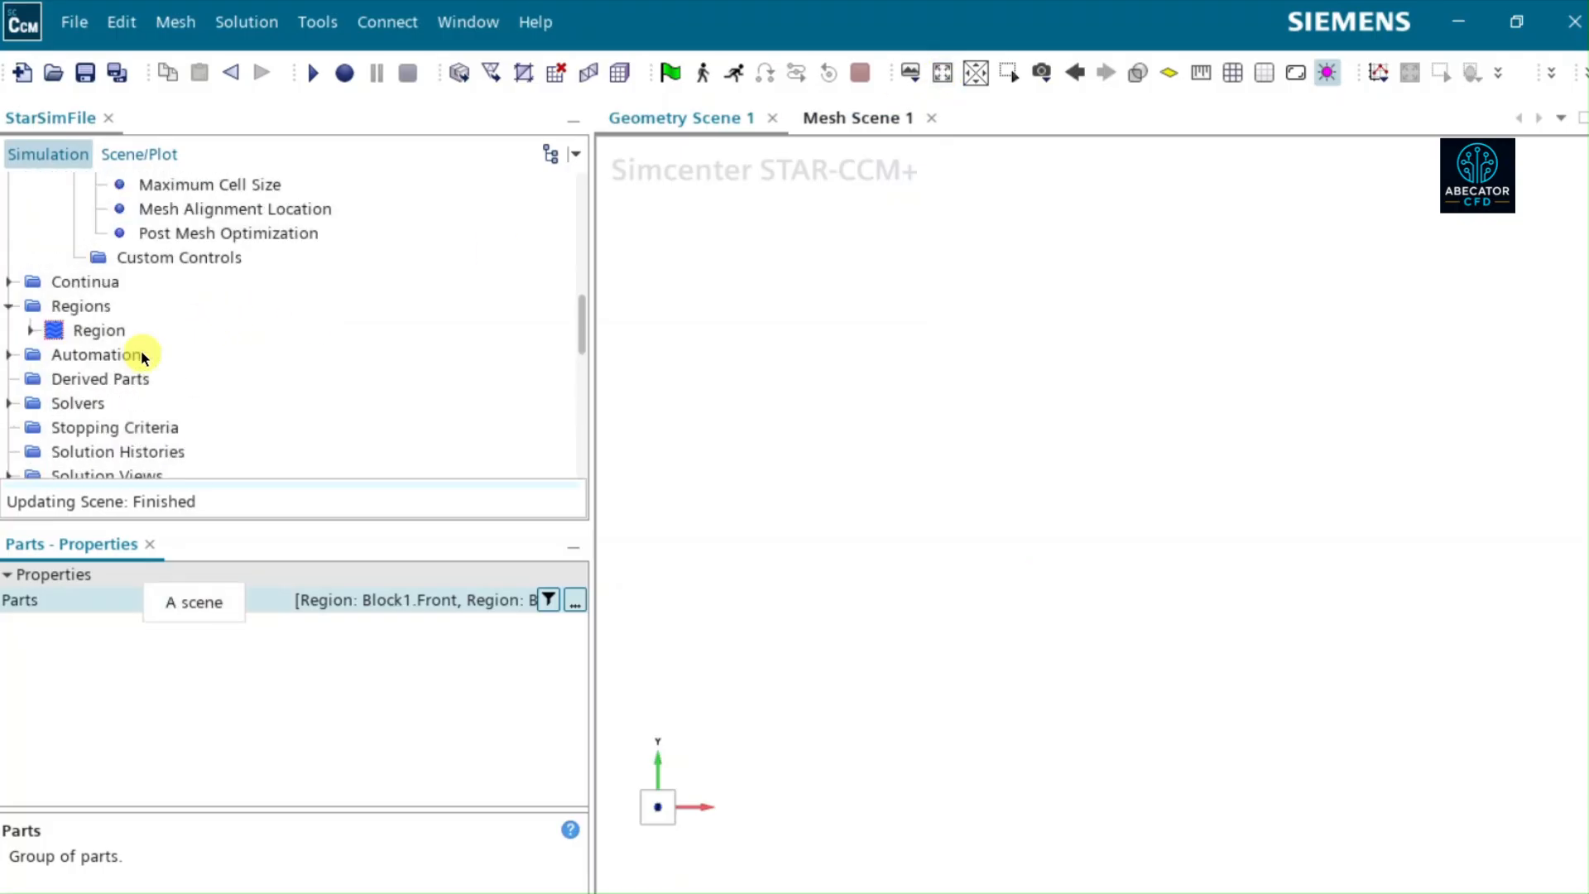
scroll(141, 355, up, 4)
scroll(141, 350, down, 15)
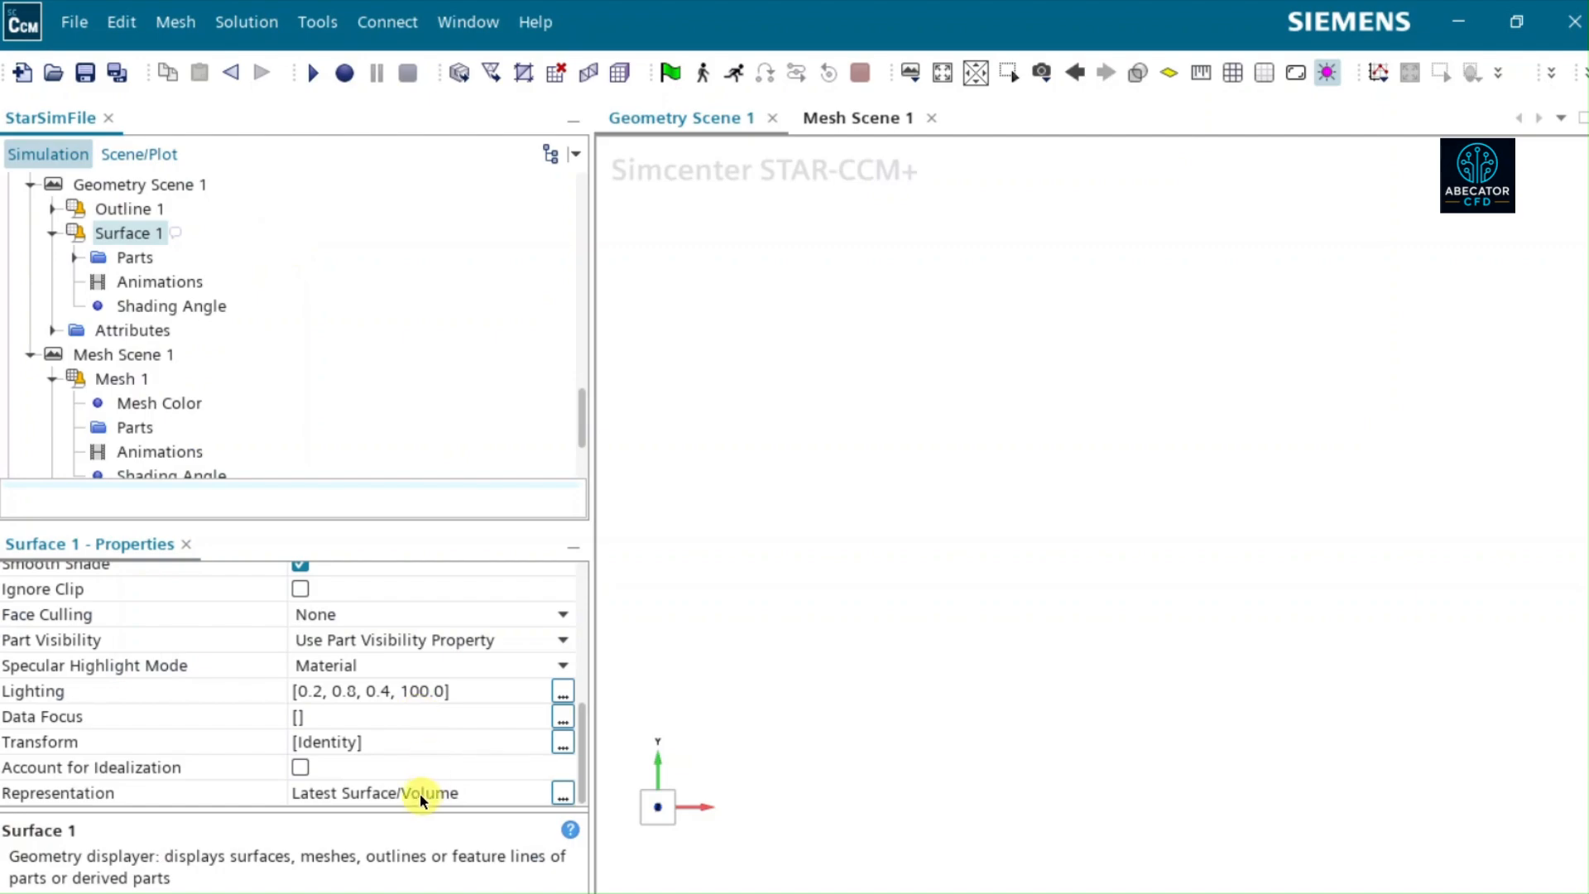
click(379, 786)
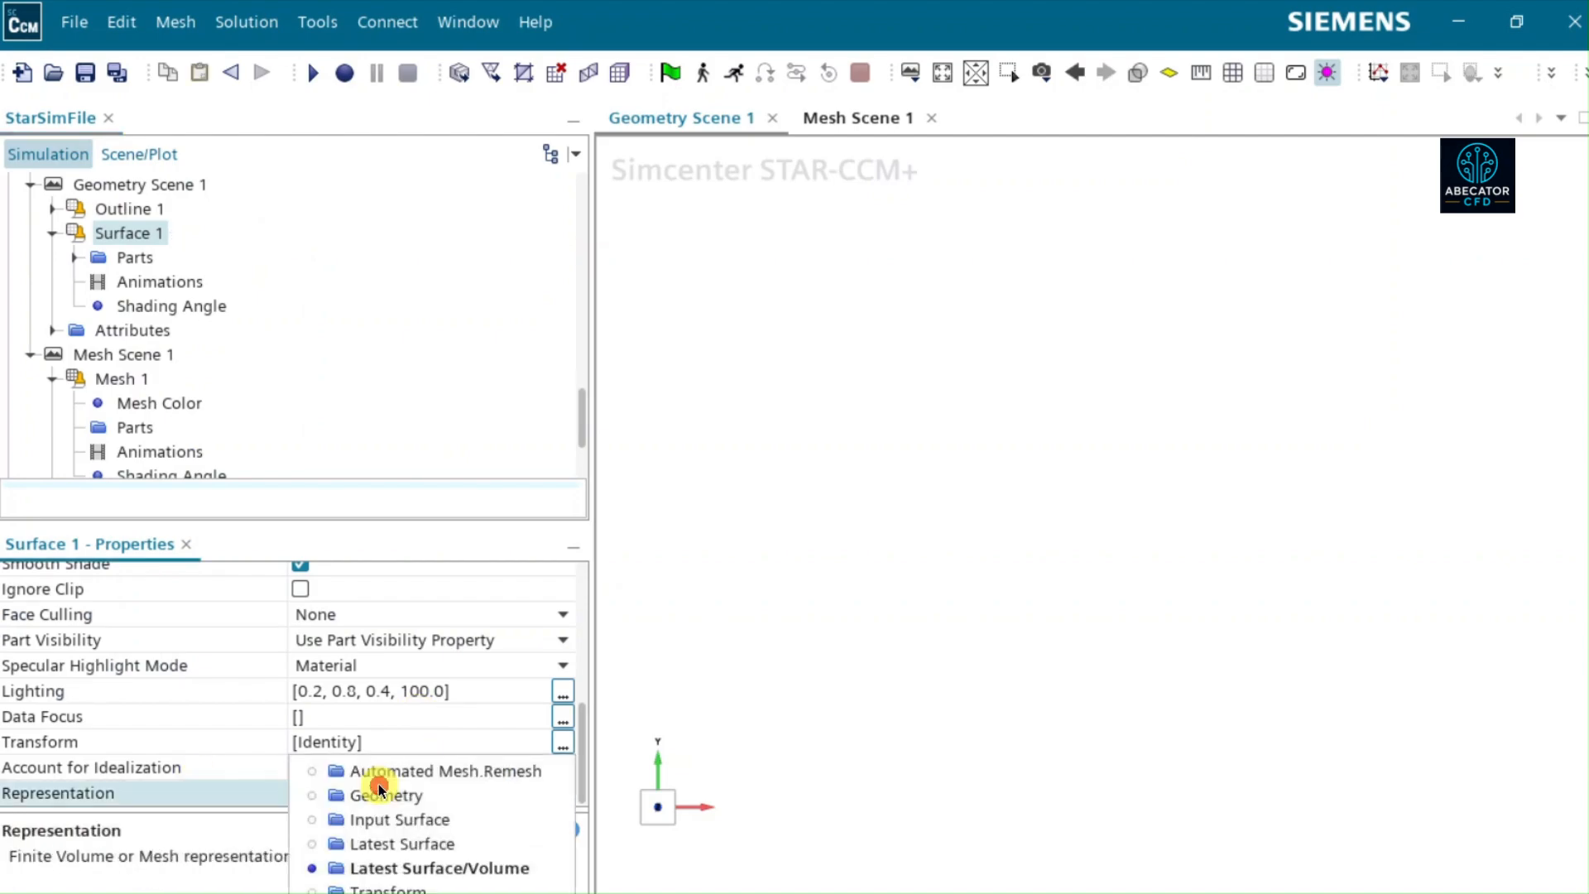
click(384, 792)
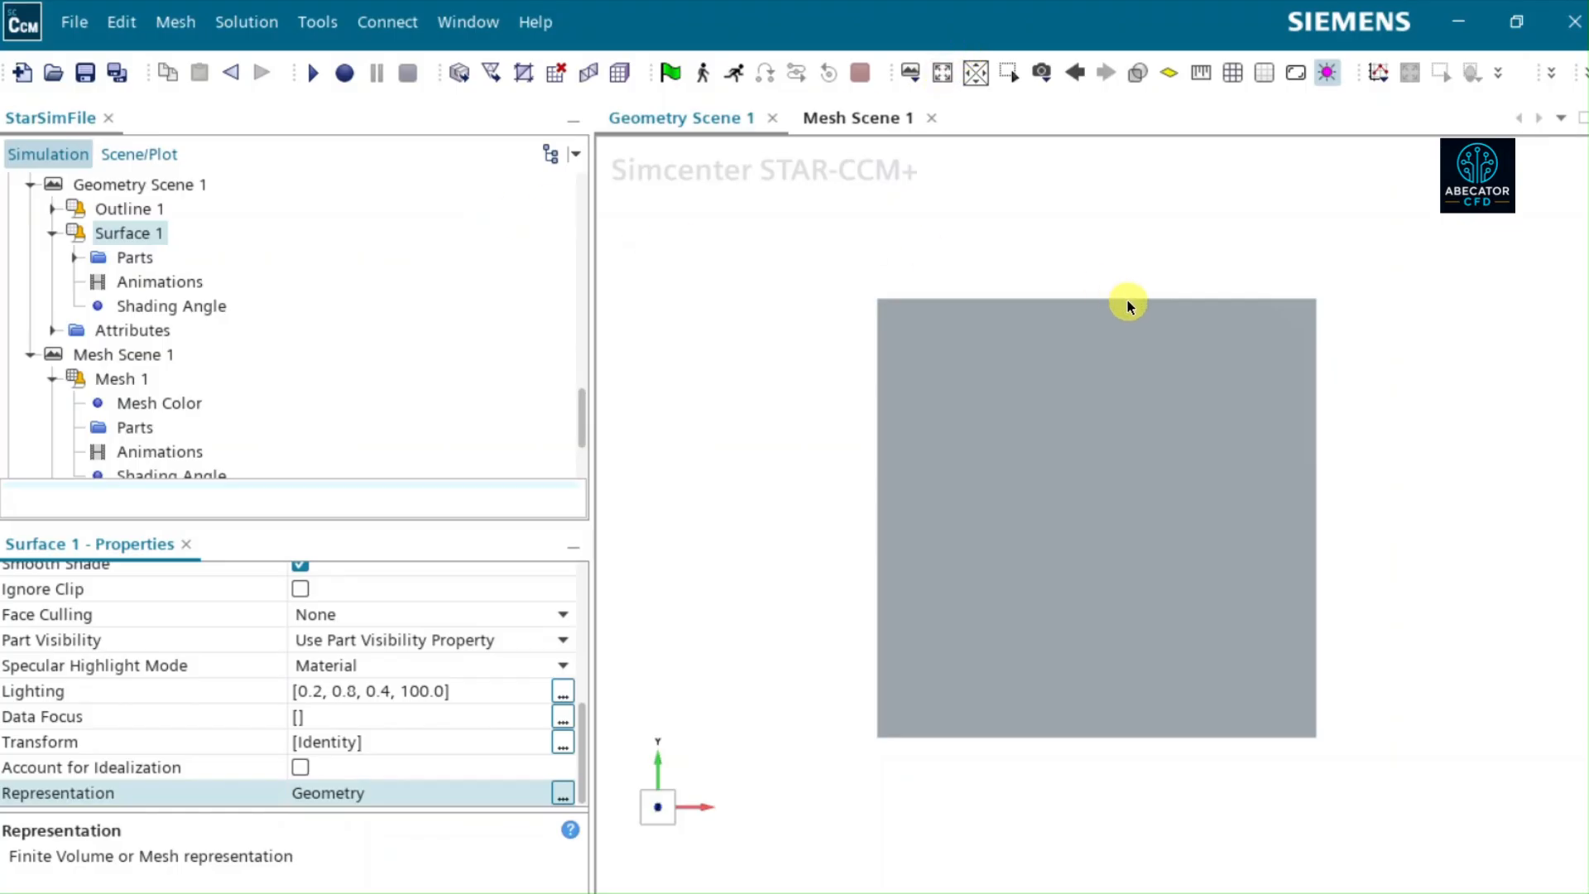
drag(1127, 300, 879, 346)
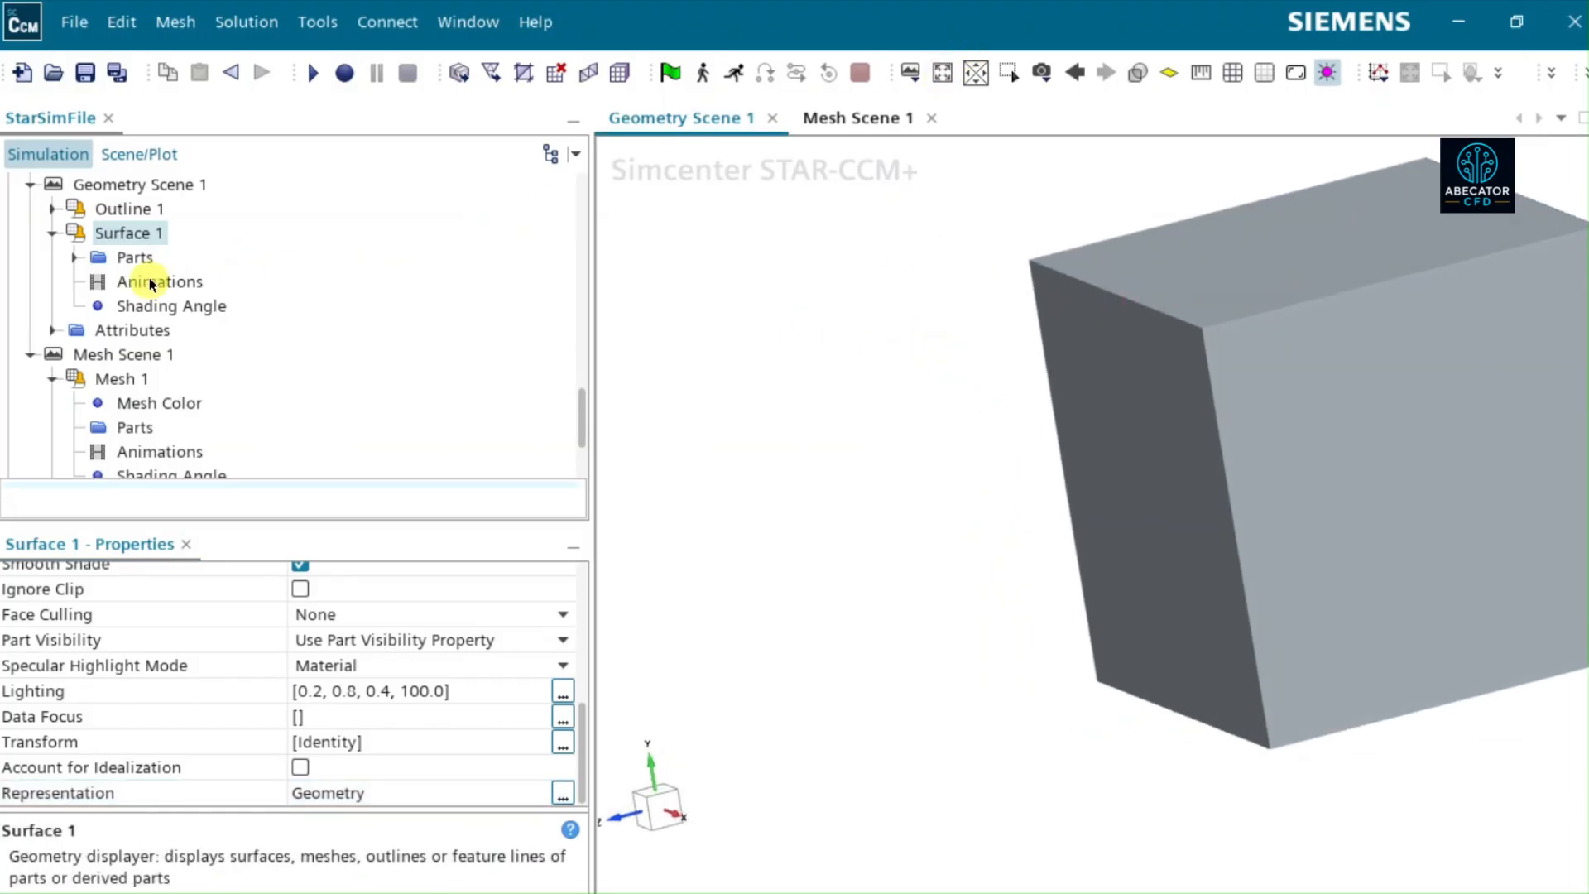
- Try to execute the Automated Mesh operation on Block1 and Block2 without per-part meshing
click(128, 266)
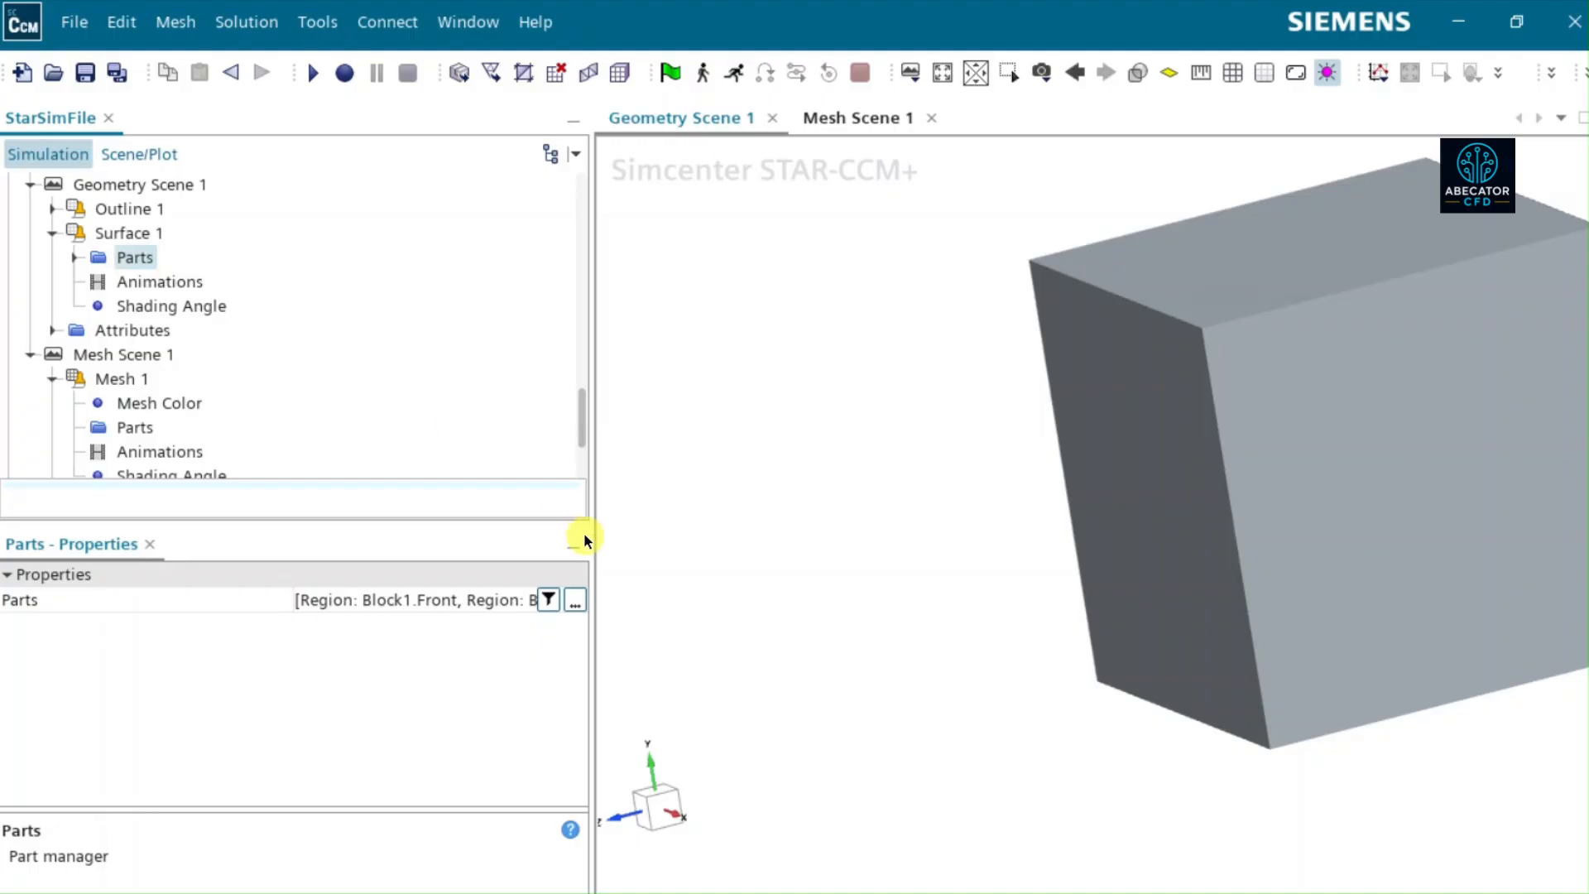
scroll(253, 364, up, 10)
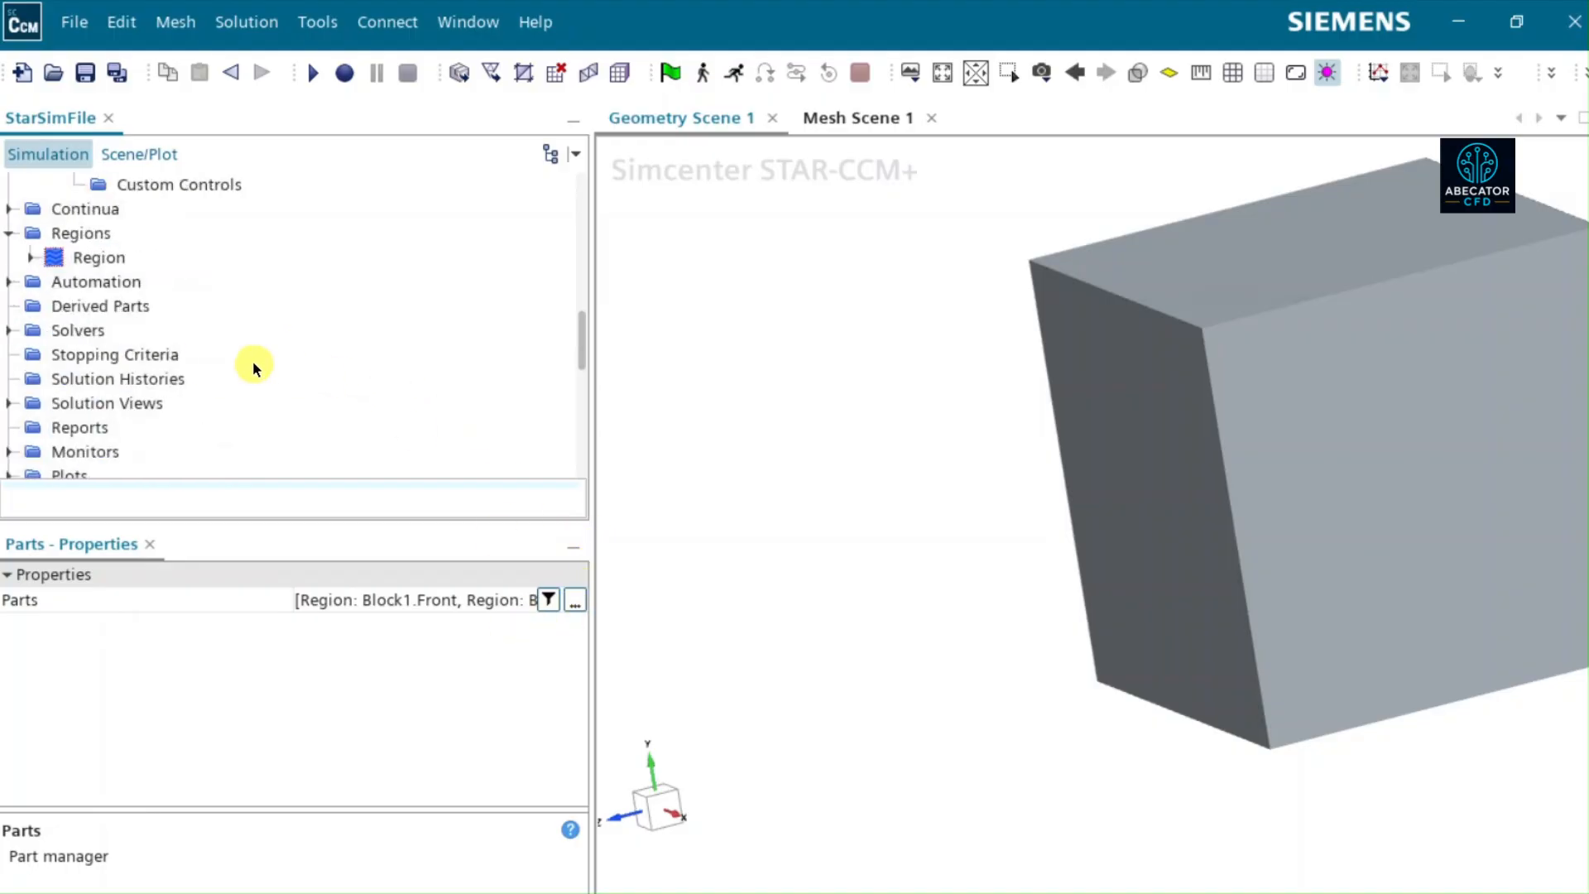
scroll(251, 361, up, 3)
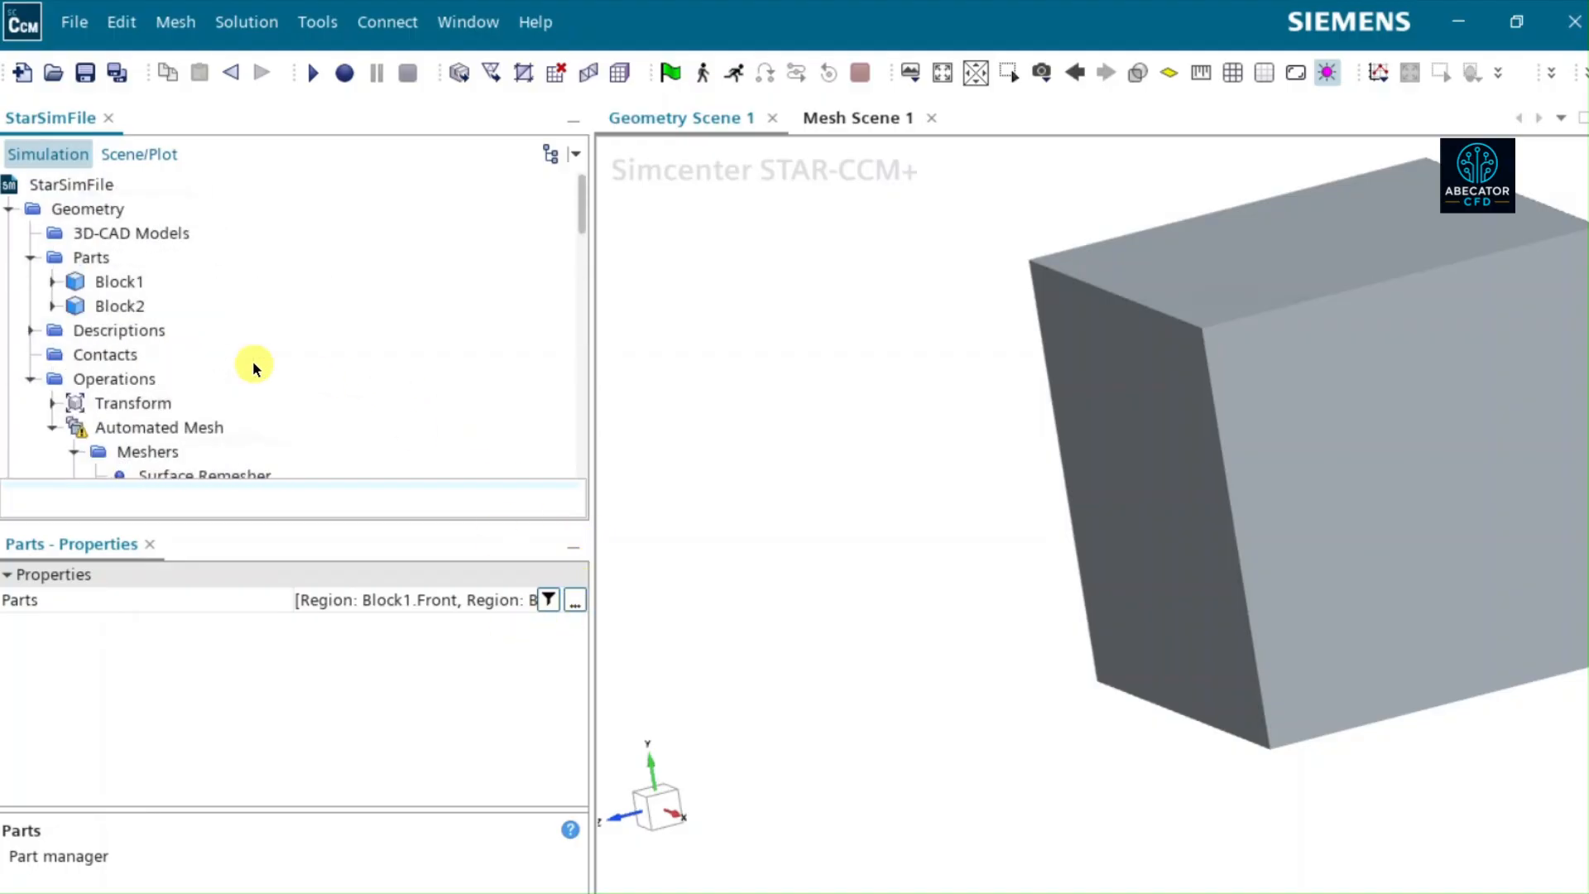
scroll(252, 361, down, 1)
click(208, 348)
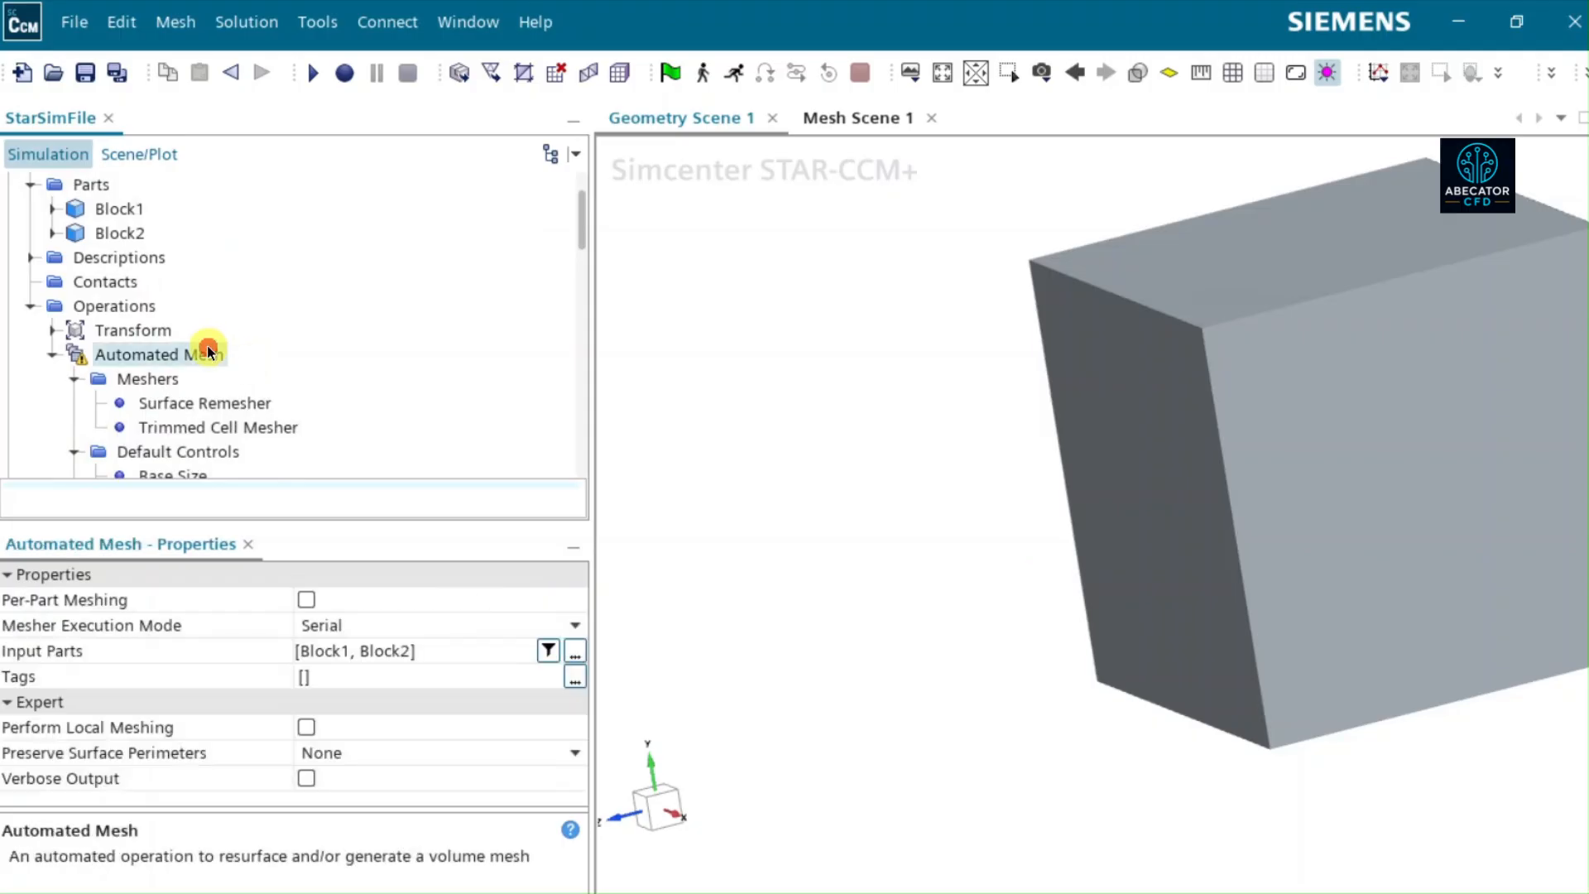
right_click(208, 348)
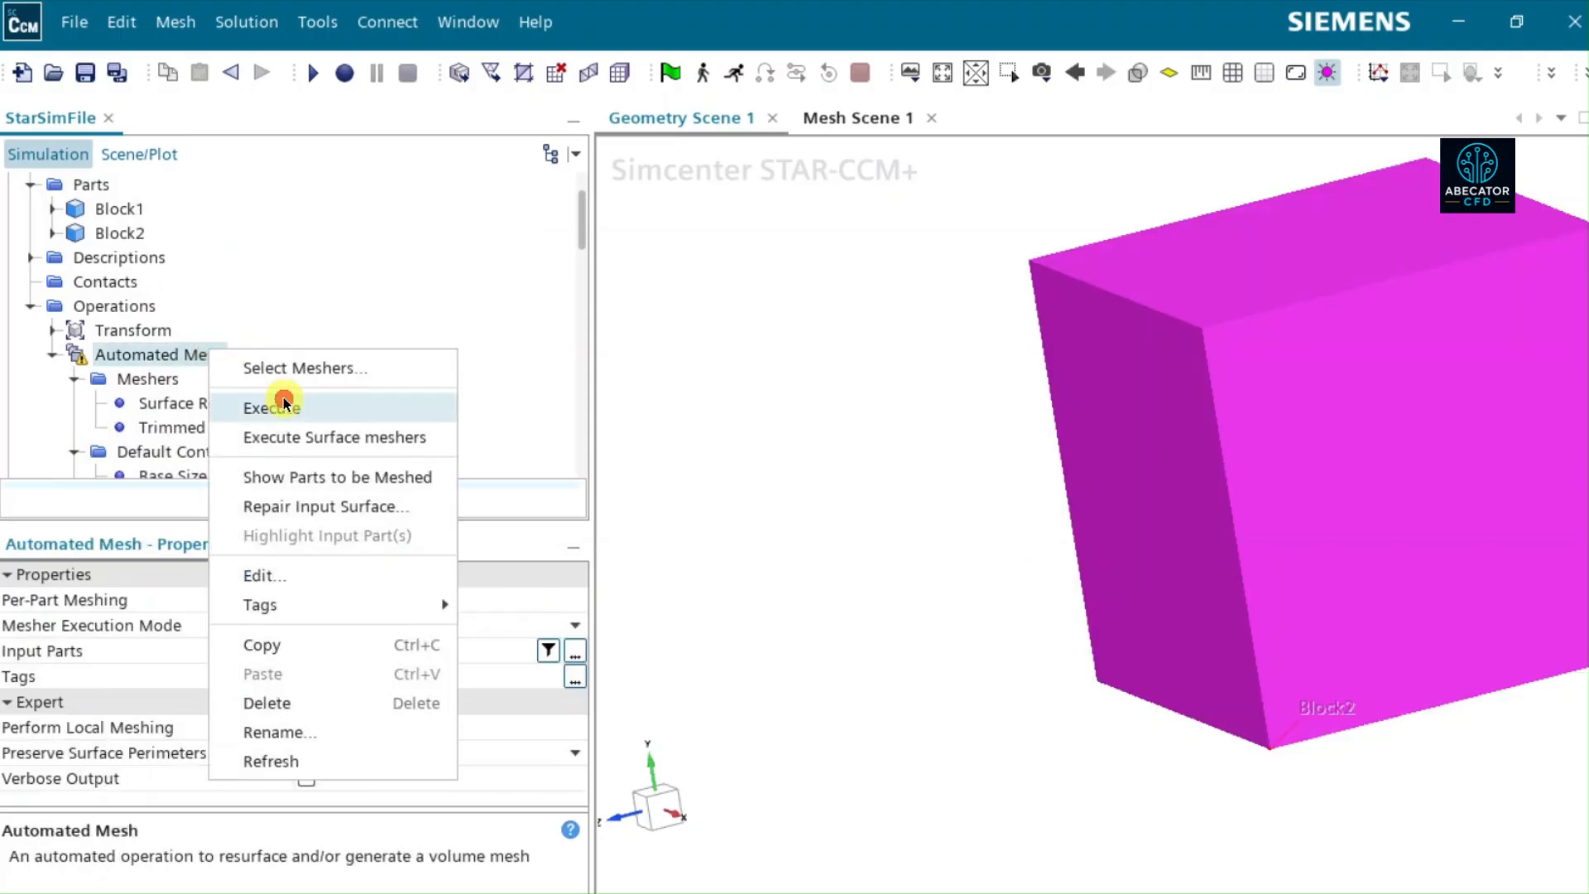
click(329, 405)
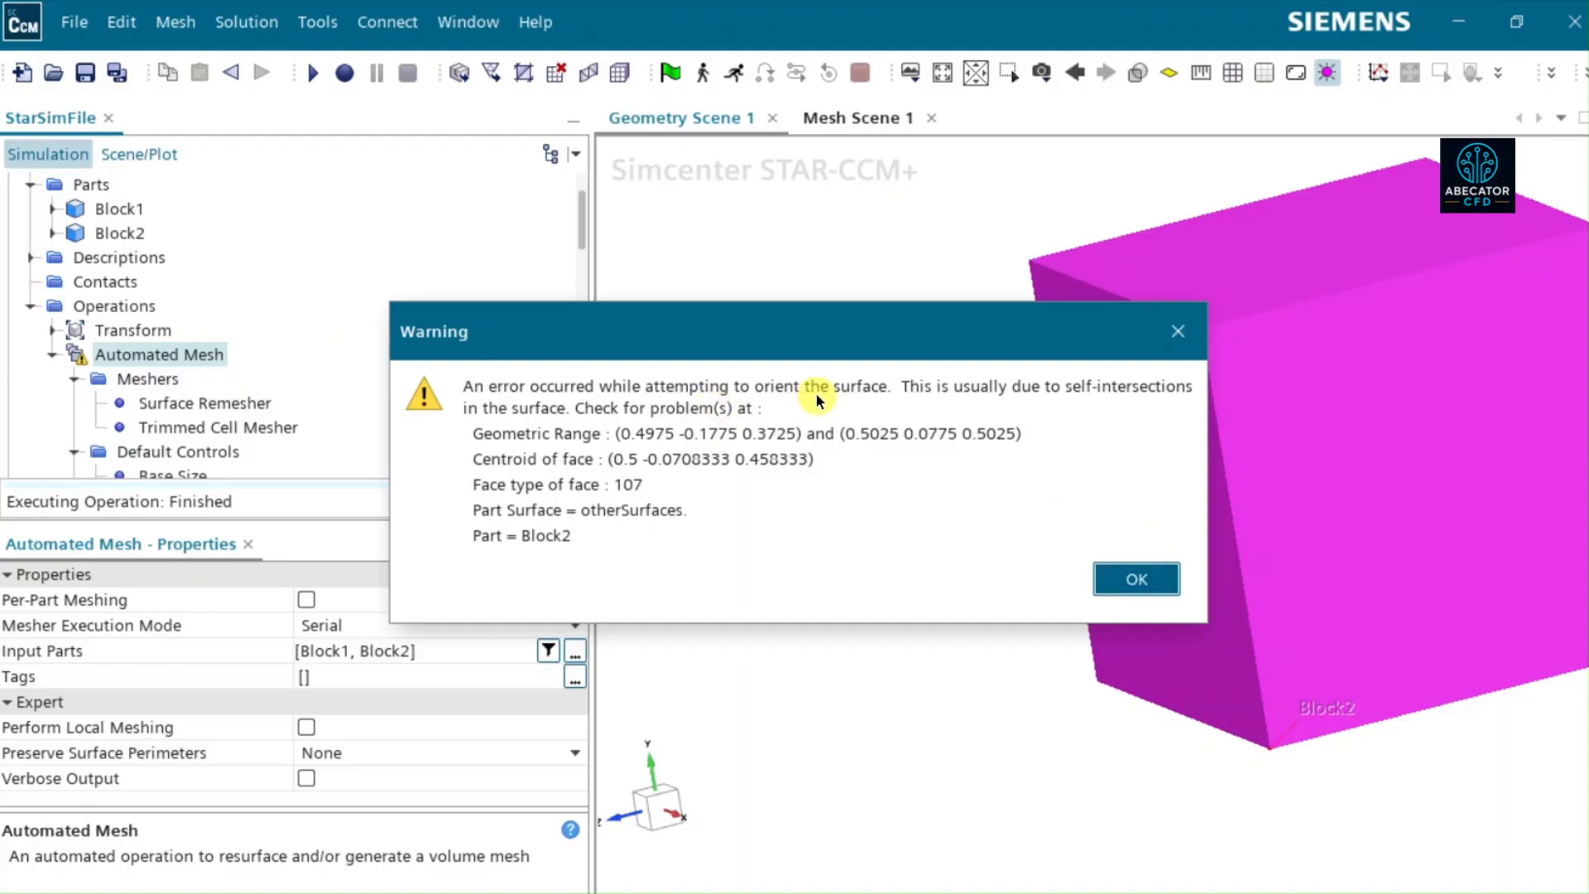
click(1138, 578)
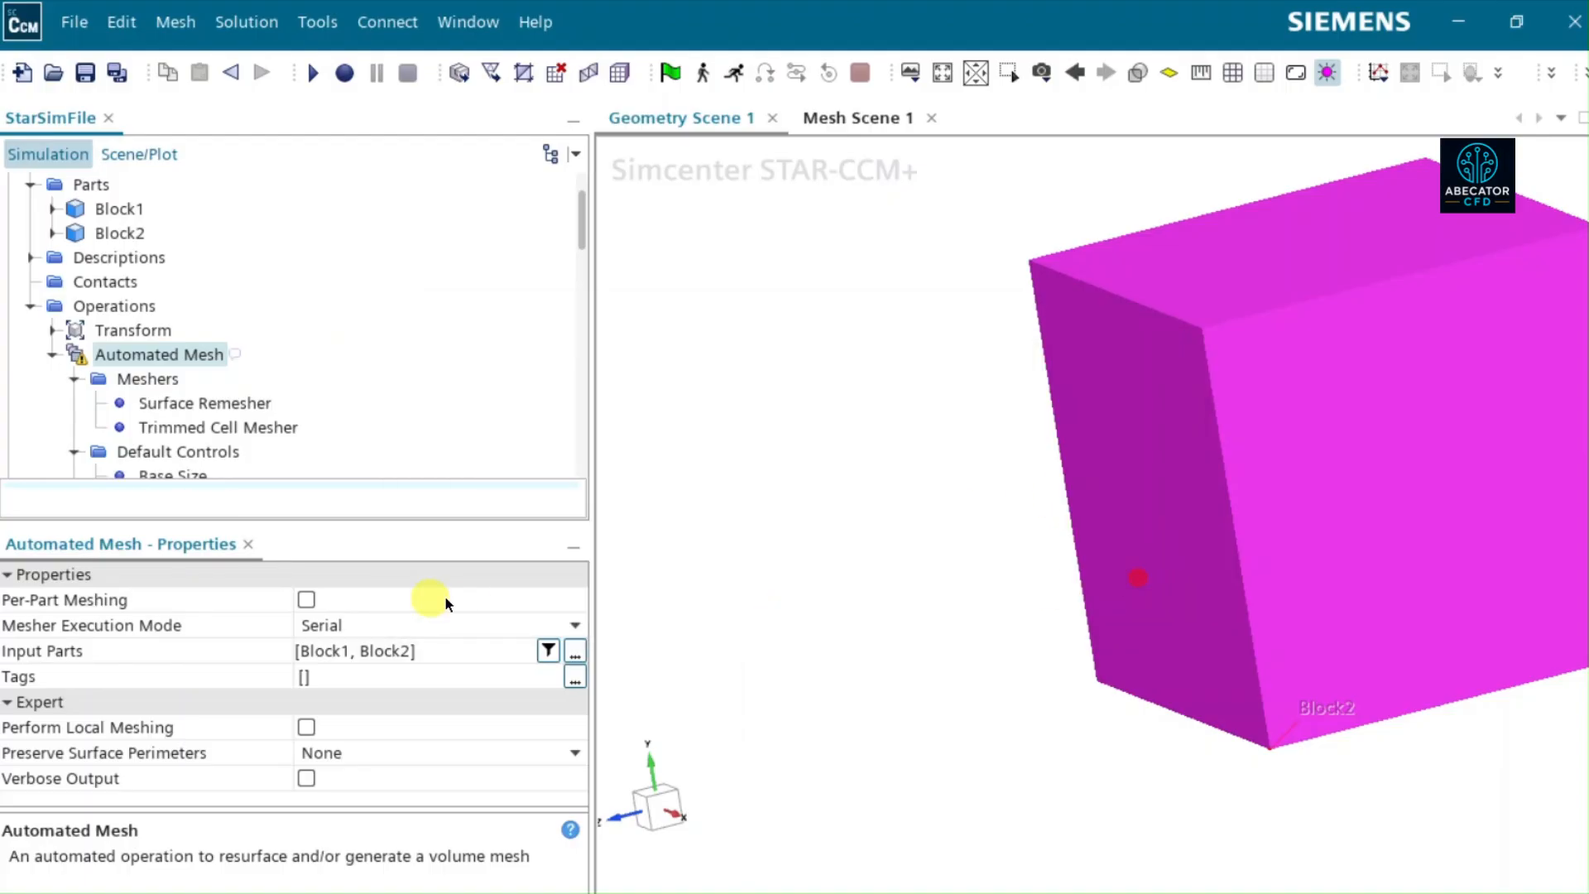
- Enable Per-Part Meshing for the Automated Mesh operation and check the Trimmed Cell Mesher's Perform Mesh Alignment option
click(305, 601)
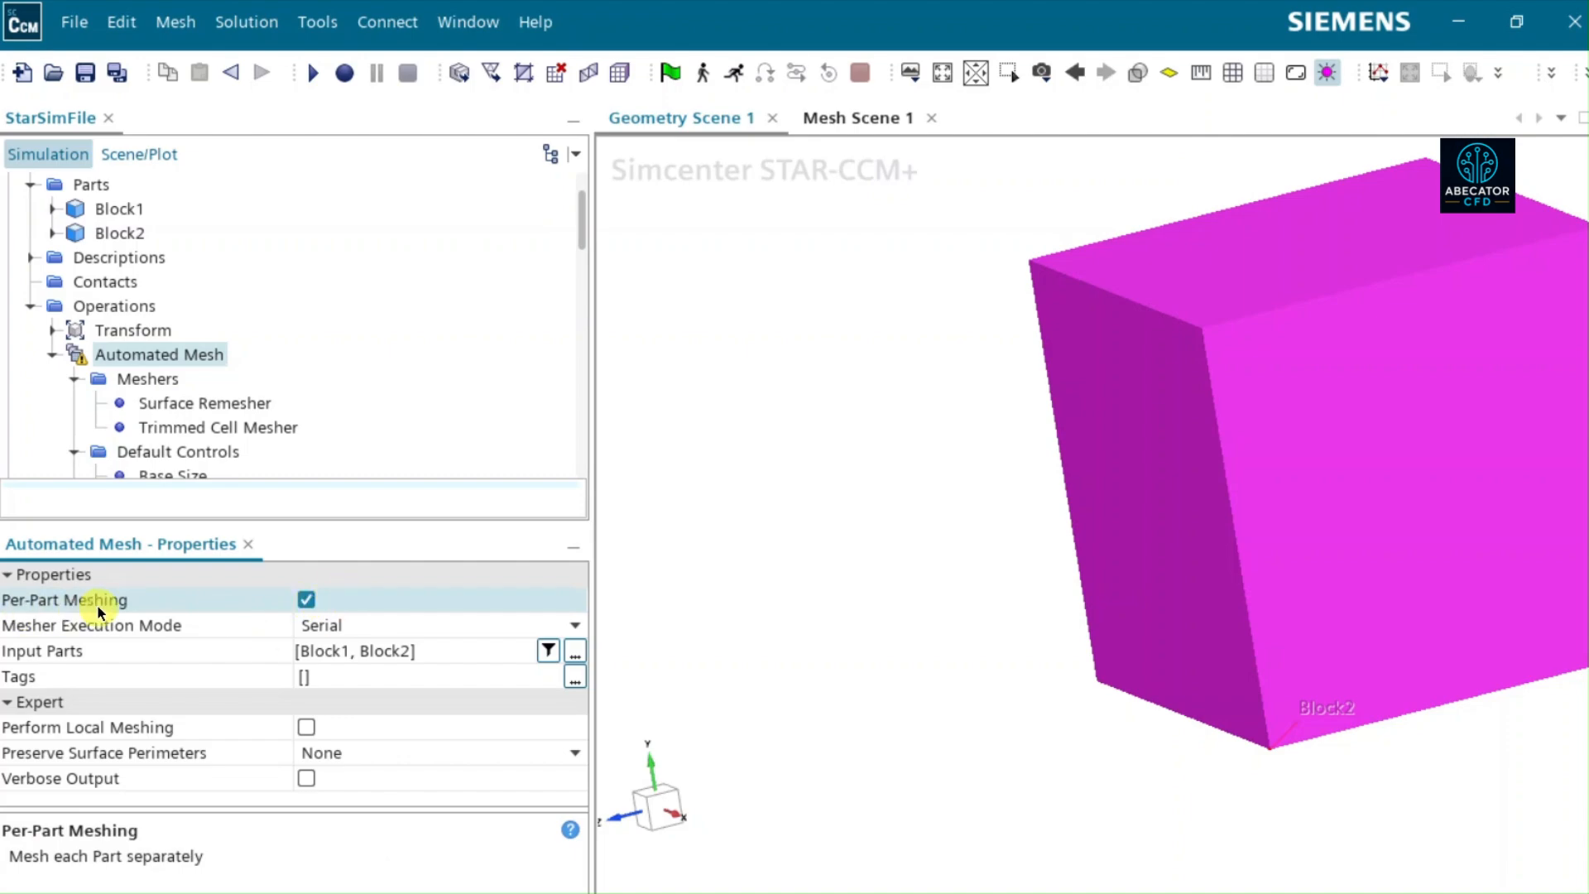
click(171, 427)
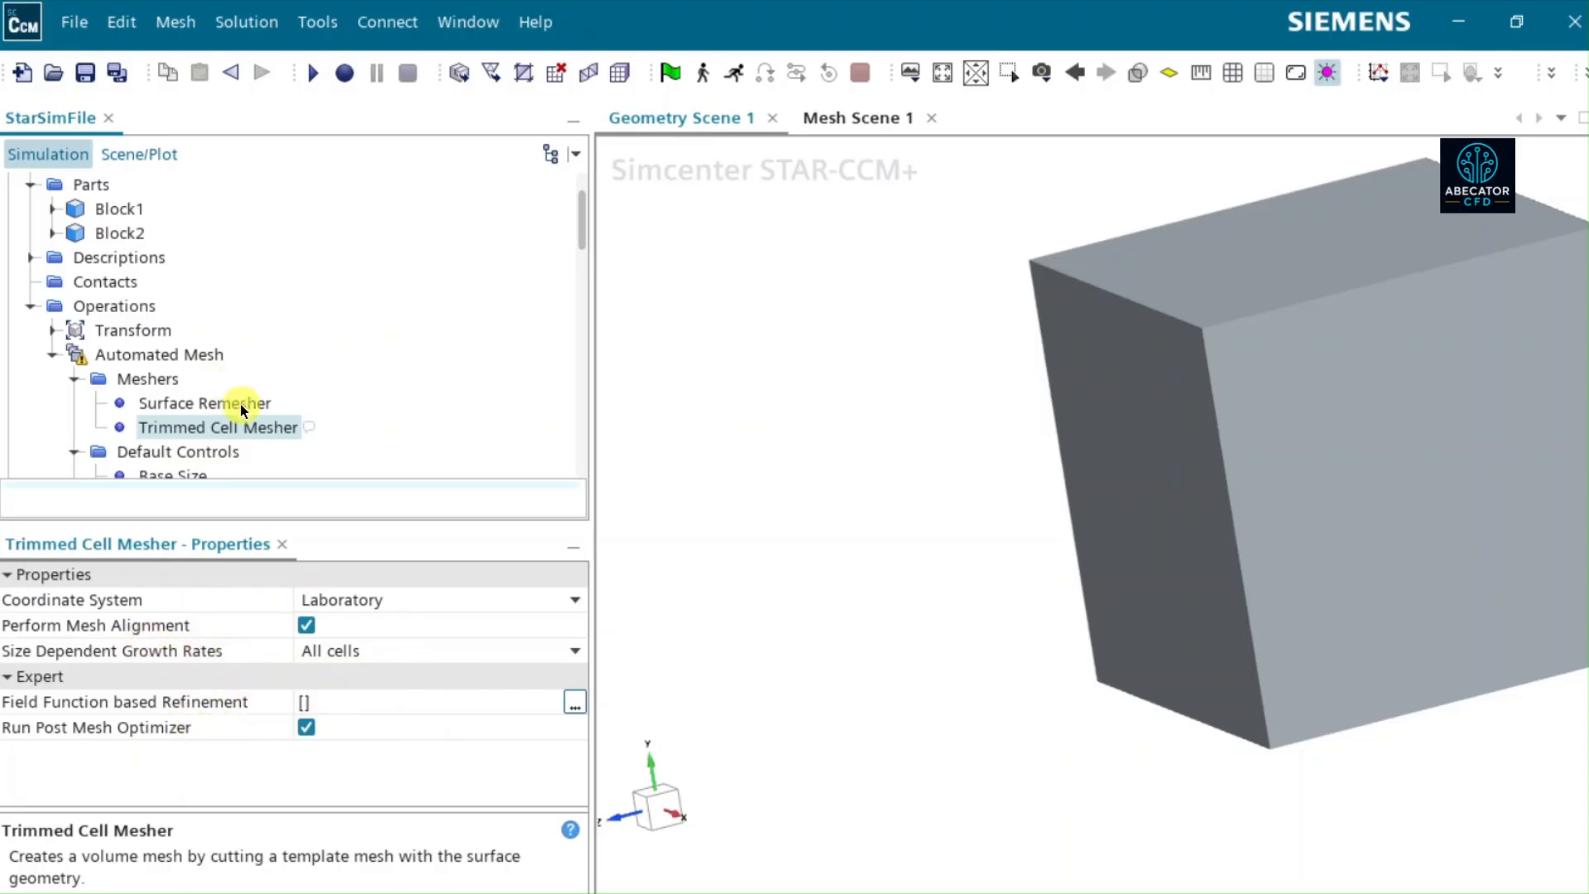
click(306, 625)
- Execute the Automated Mesh operation with each block meshed separately
click(154, 354)
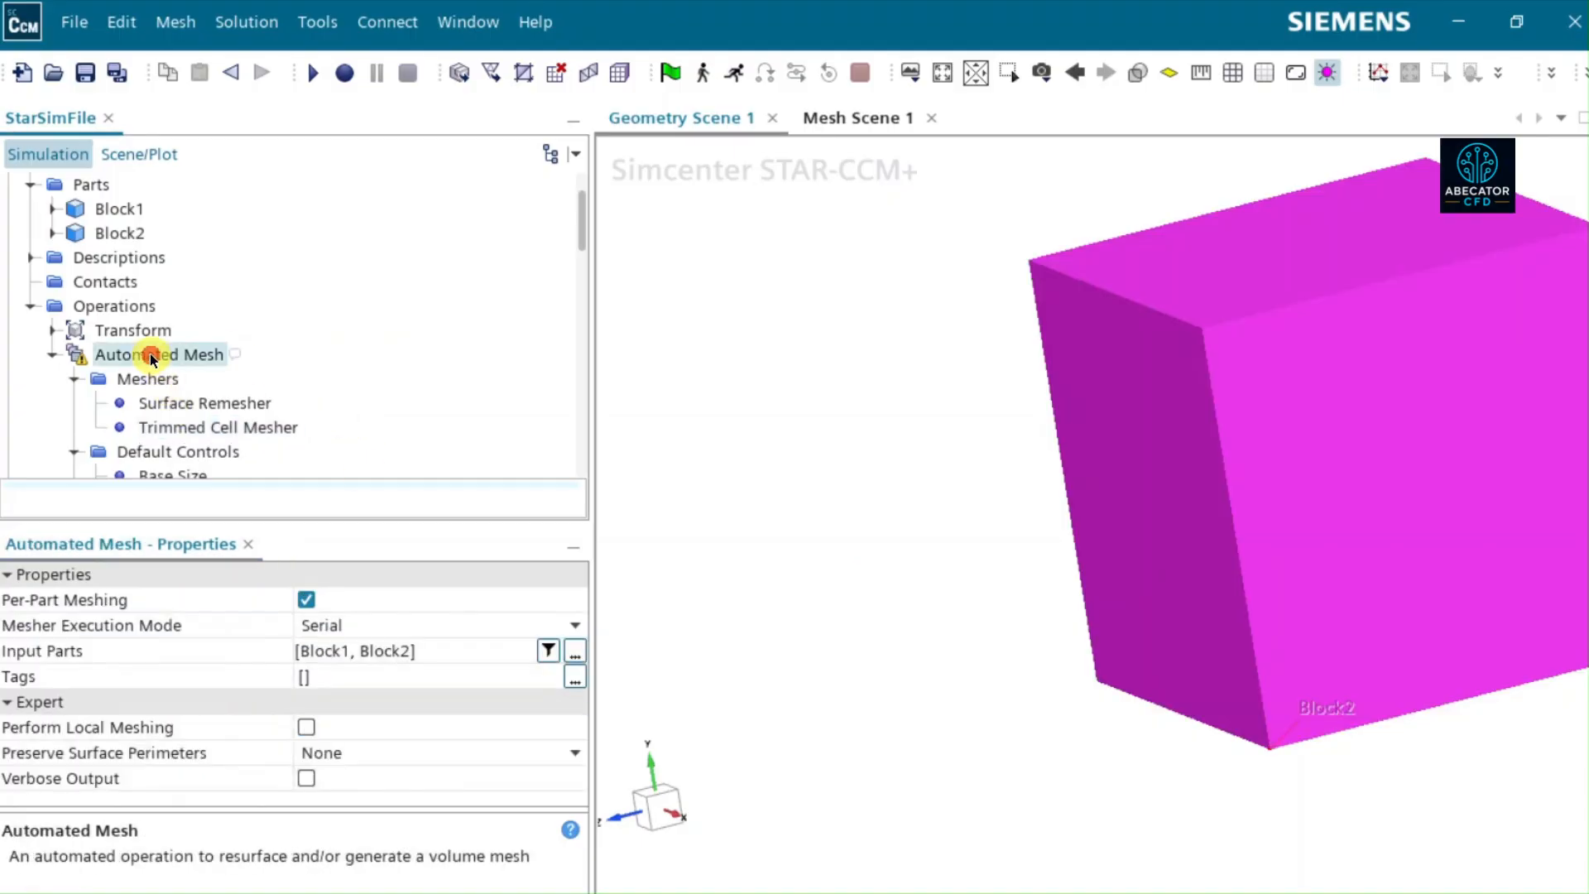
right_click(154, 355)
click(184, 415)
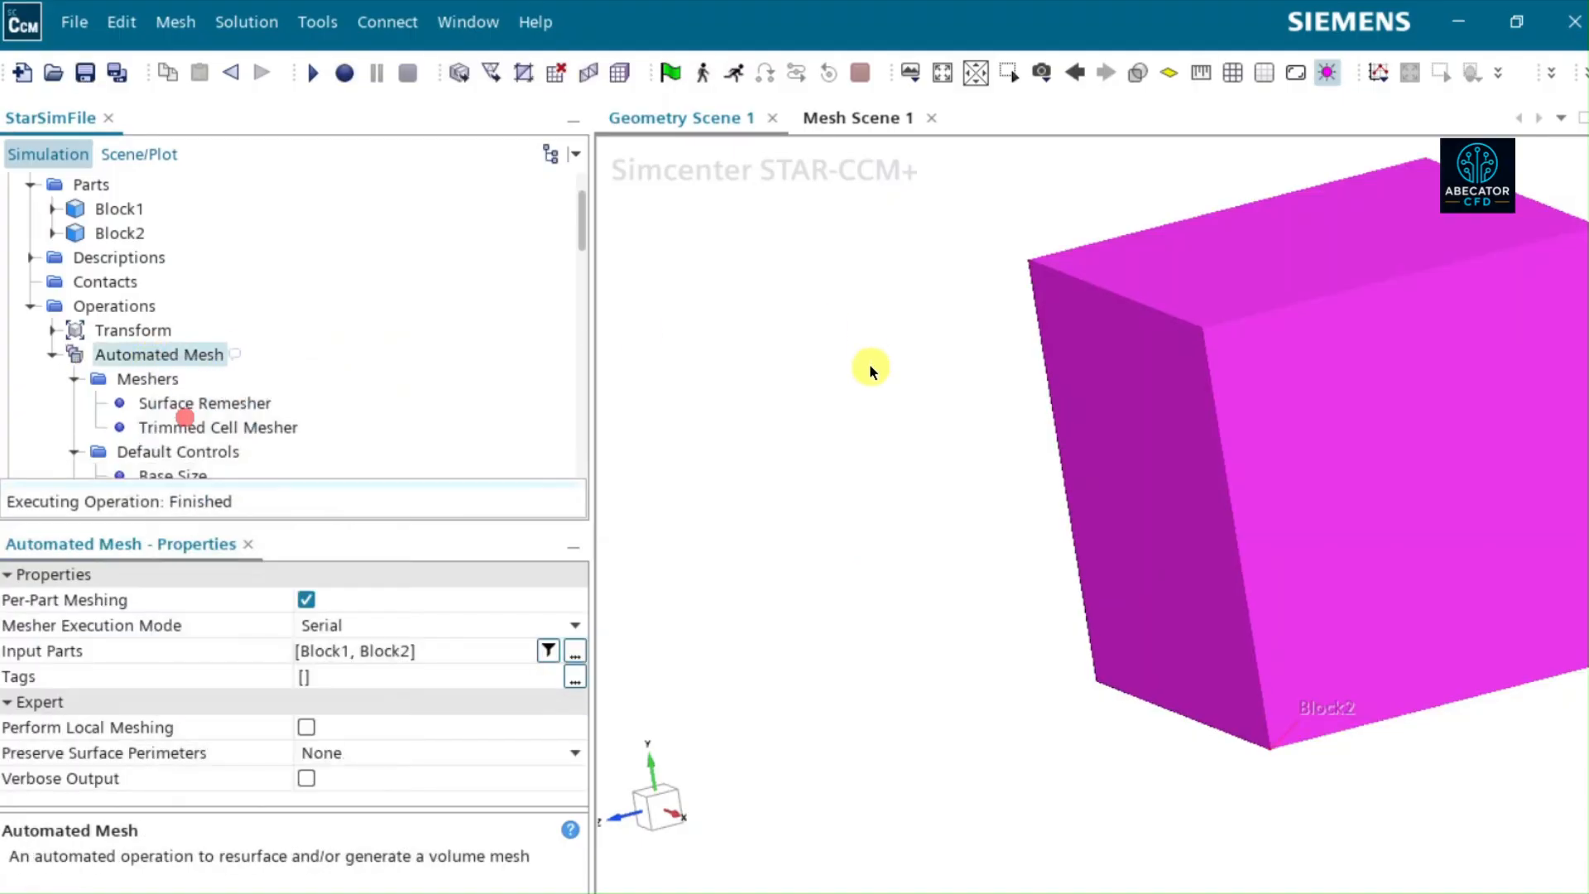
- Select all Regions as the displayed parts of Mesh 1 in Mesh Scene 1, then return to Geometry Scene 1
click(855, 130)
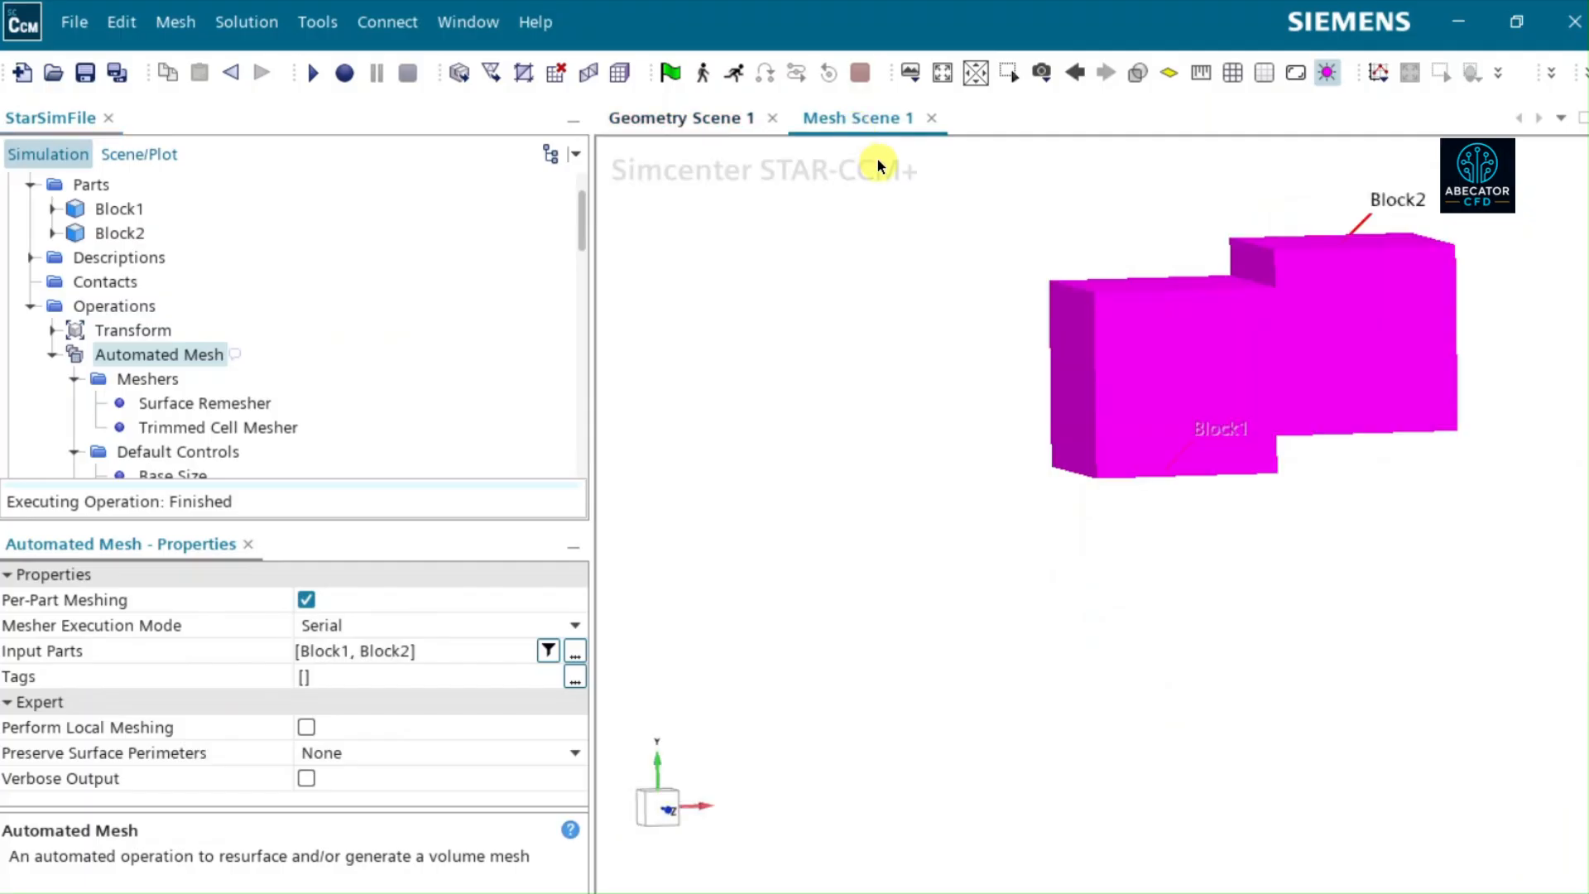
click(844, 429)
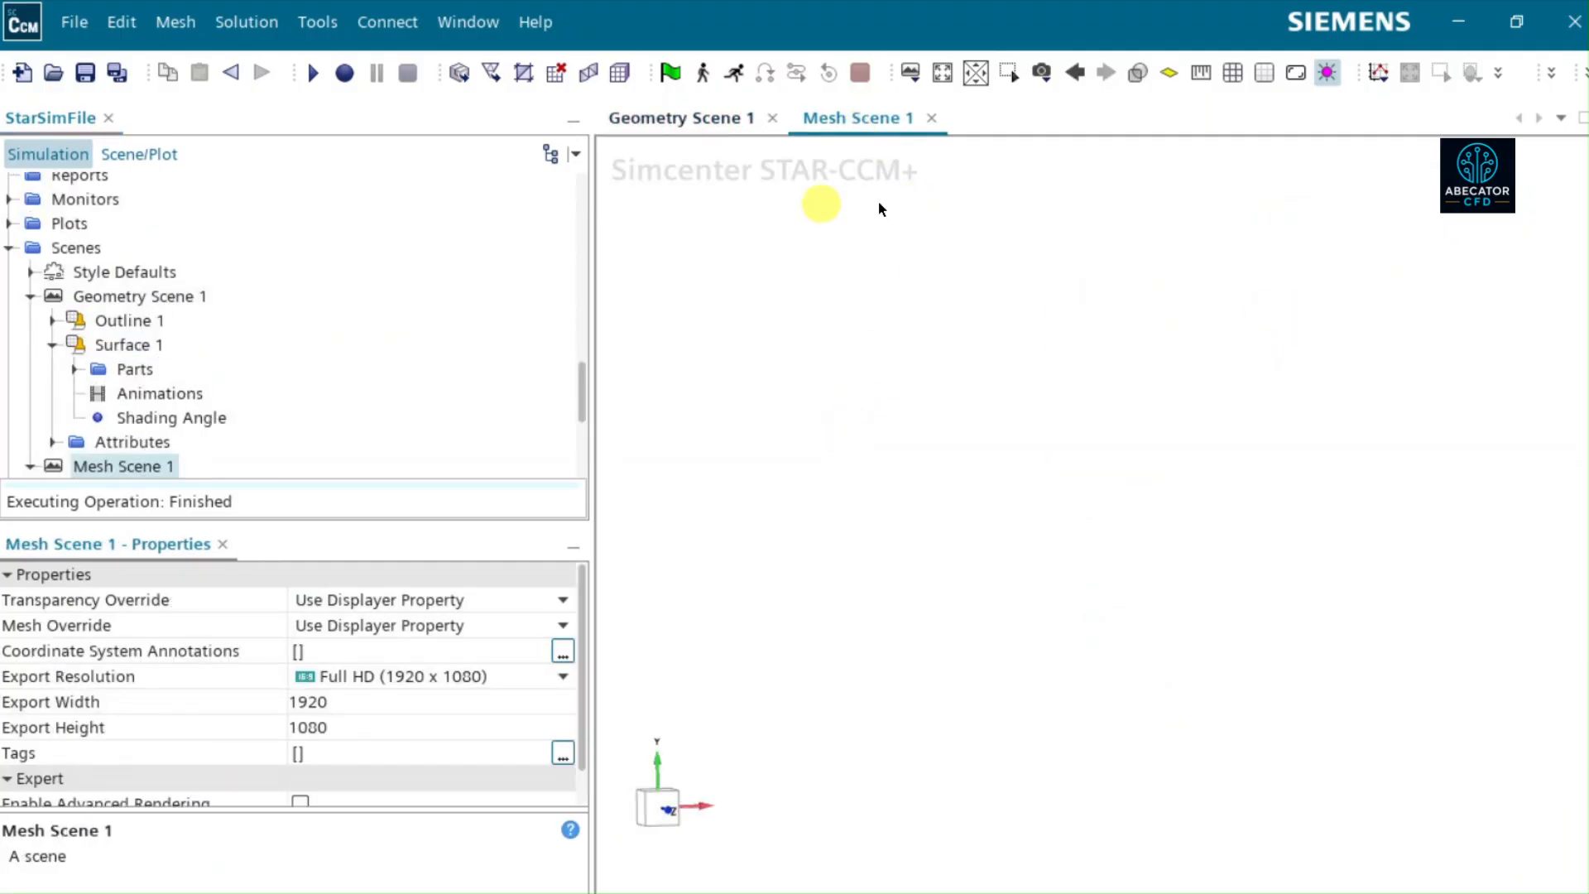
scroll(123, 396, down, 3)
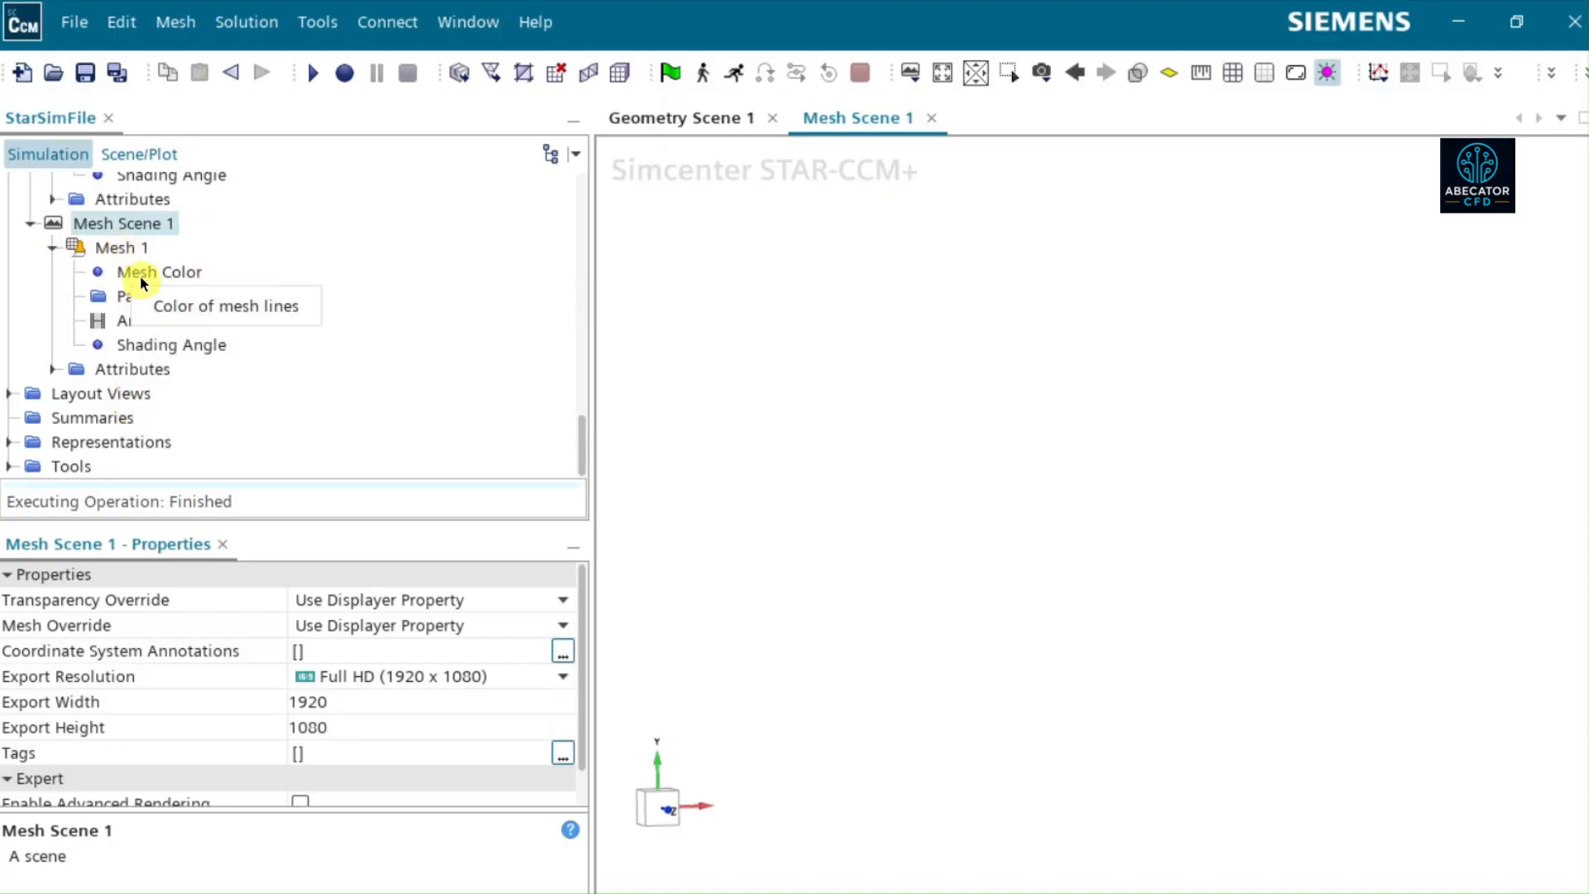
click(111, 298)
click(579, 600)
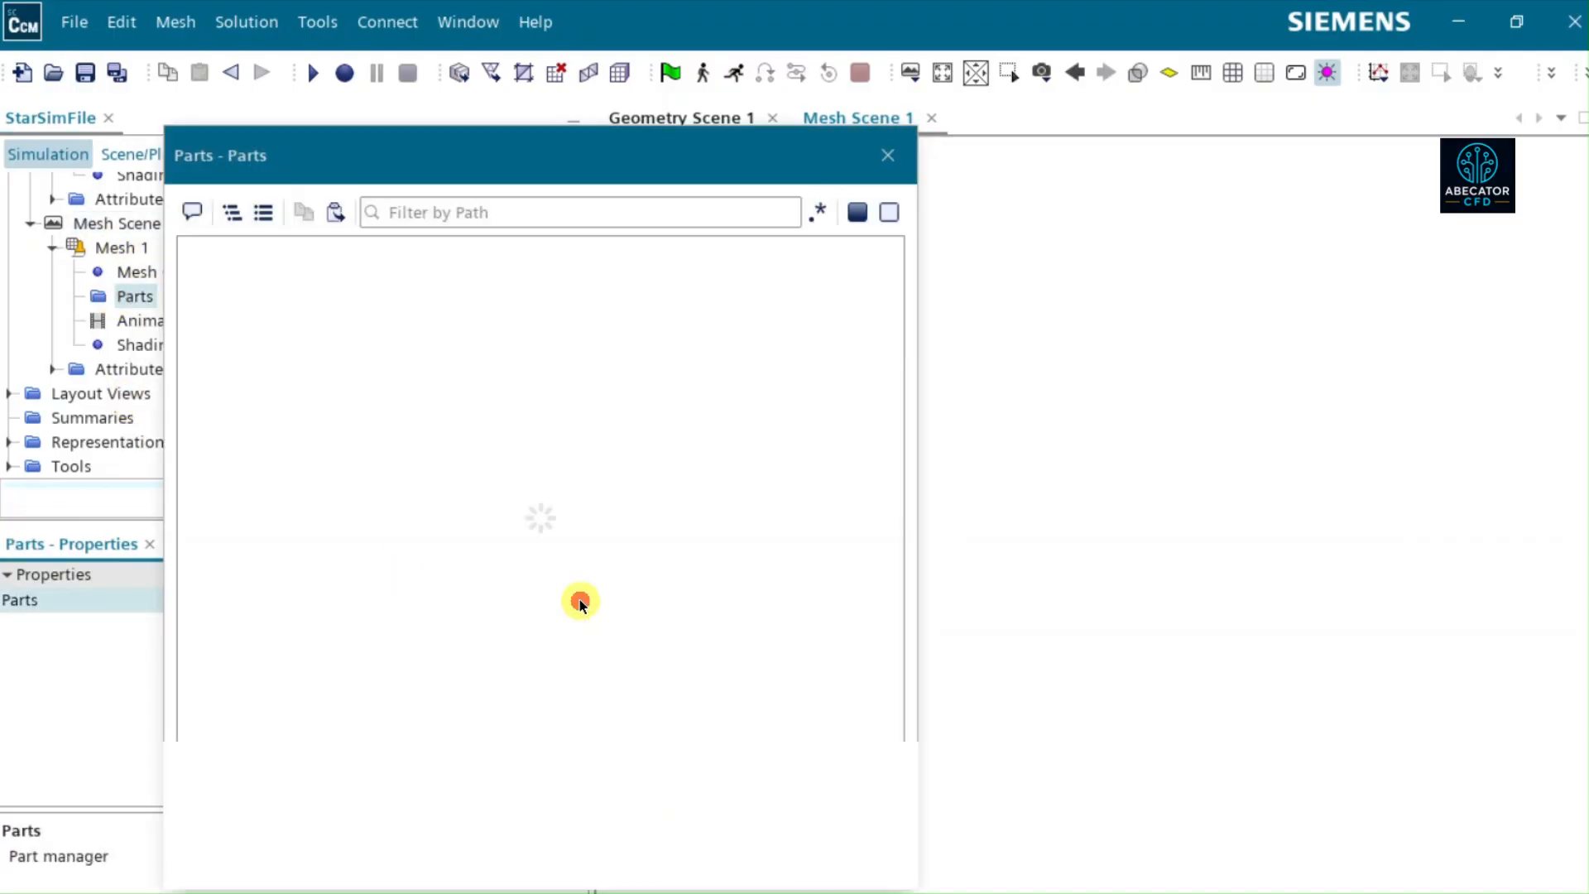
click(211, 304)
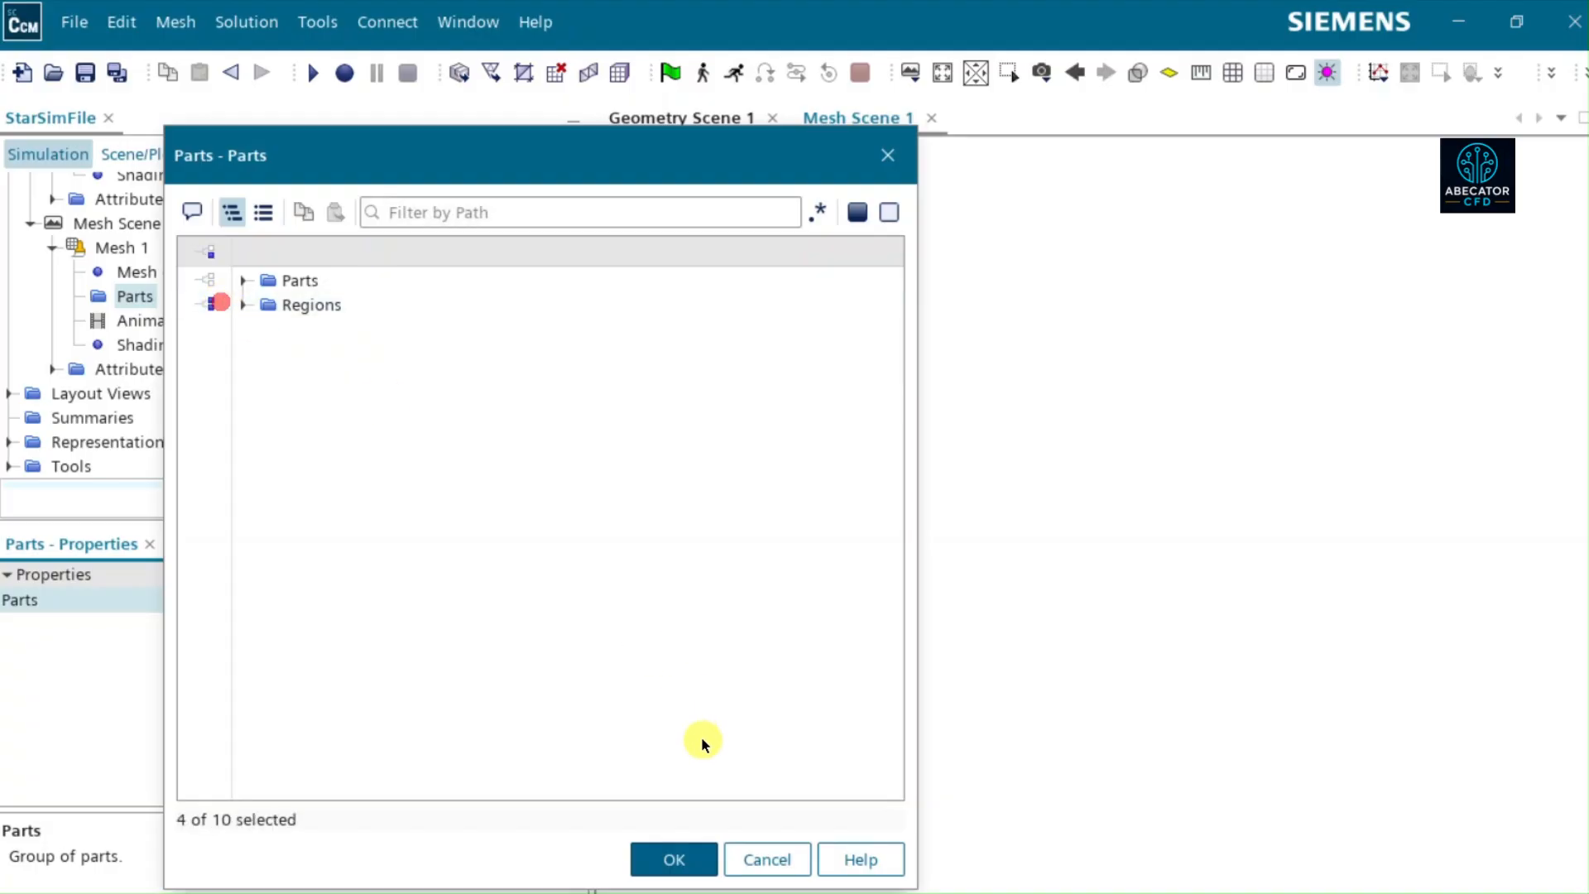
click(677, 858)
click(684, 129)
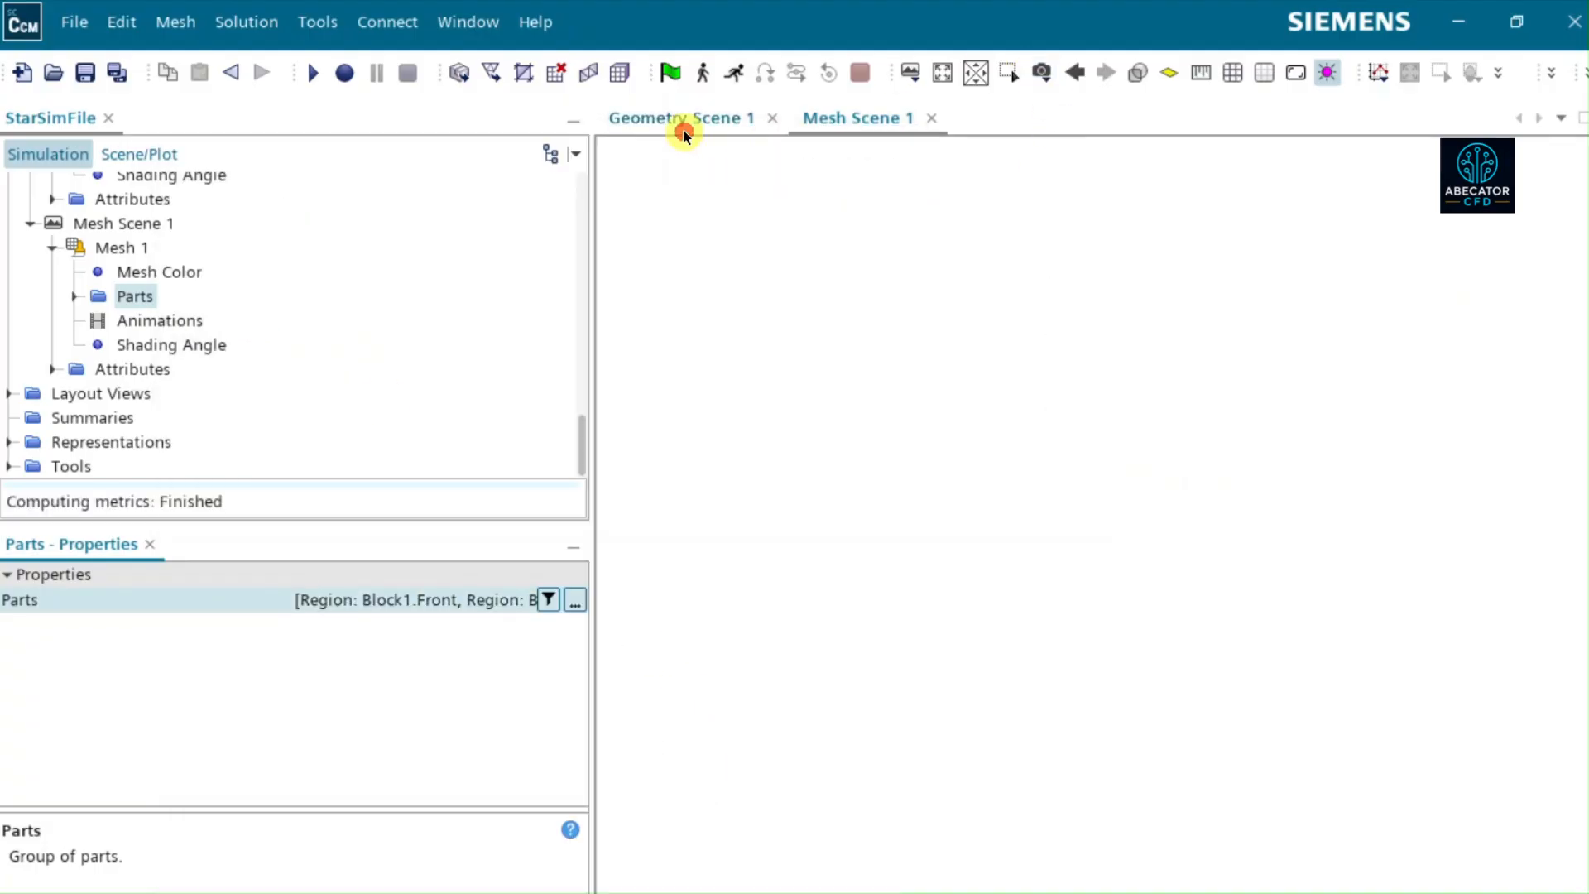
- Set the displayed parts of Surface 1 in Geometry Scene 1 to the Block1 and Block2 geometry parts, excluding all Regions
click(942, 73)
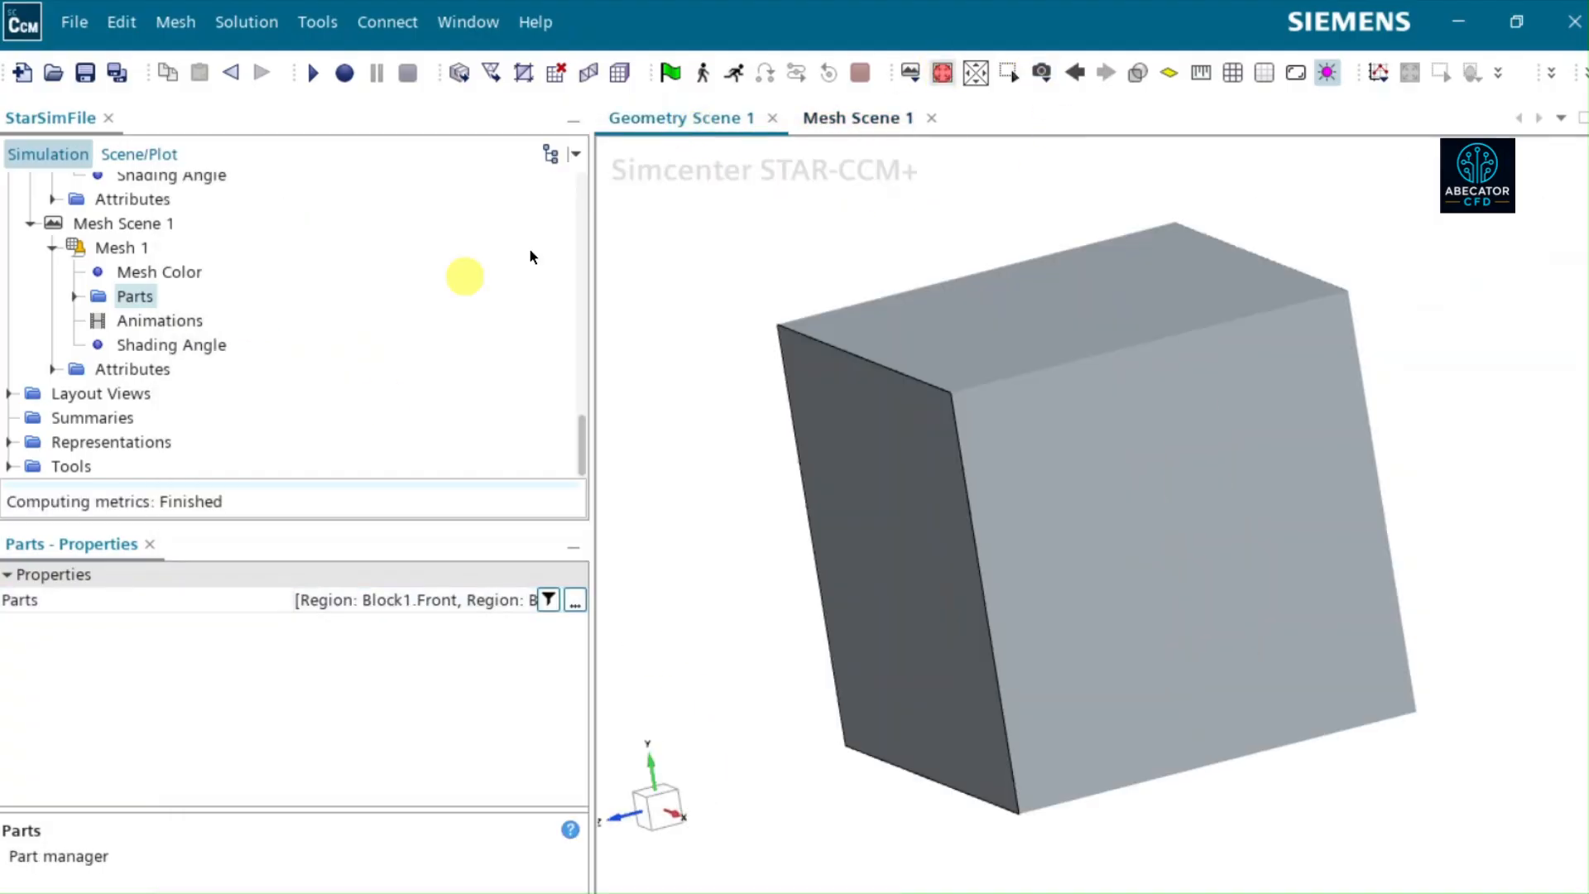
scroll(168, 275, up, 2)
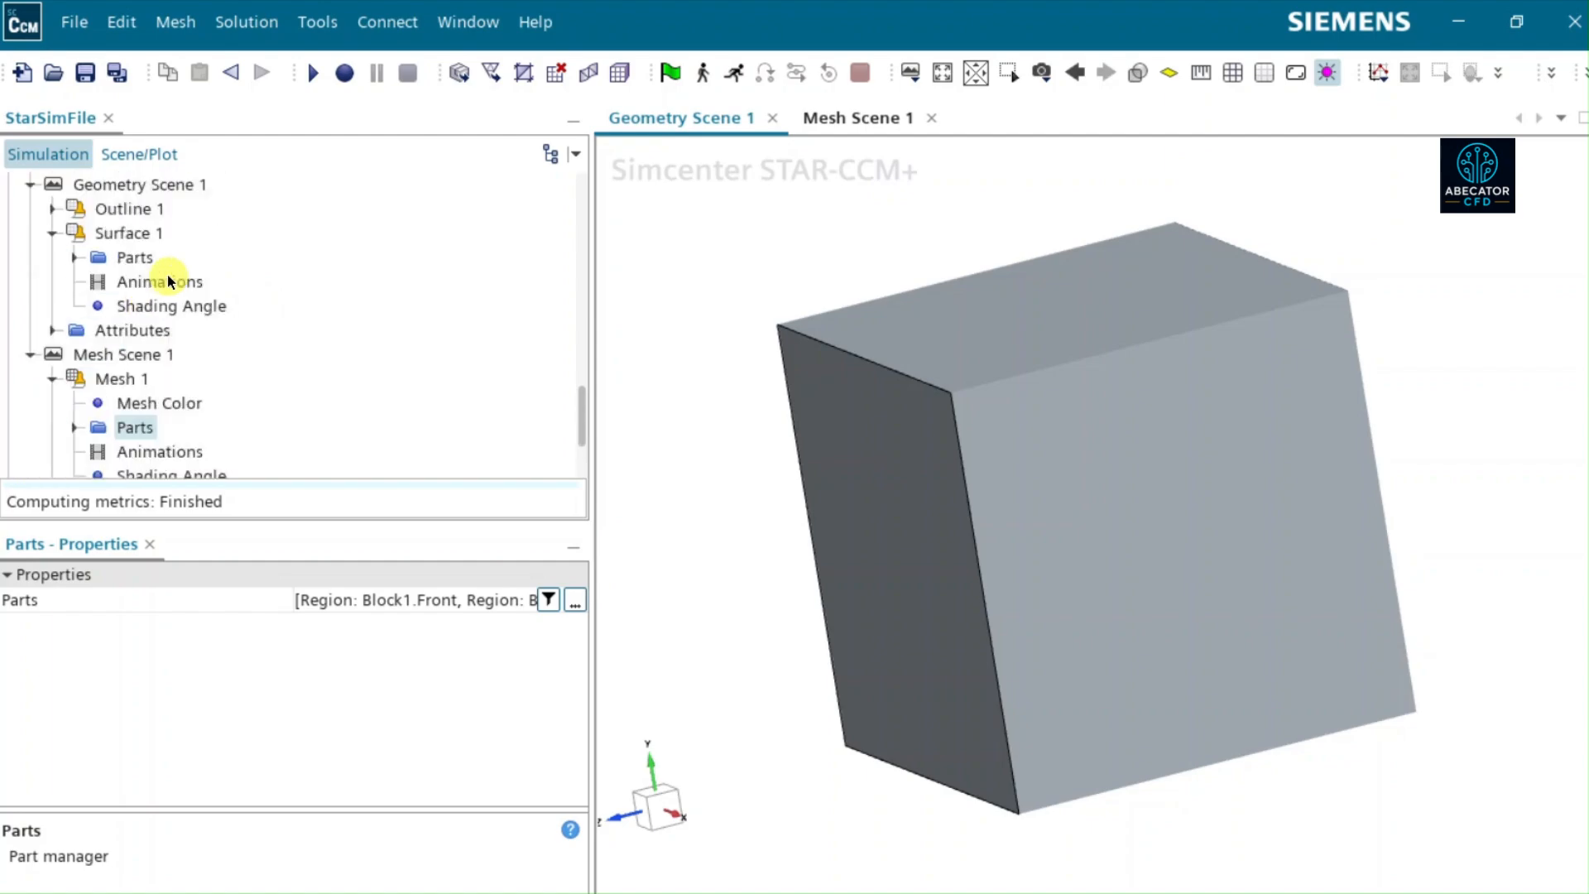
click(125, 259)
click(576, 604)
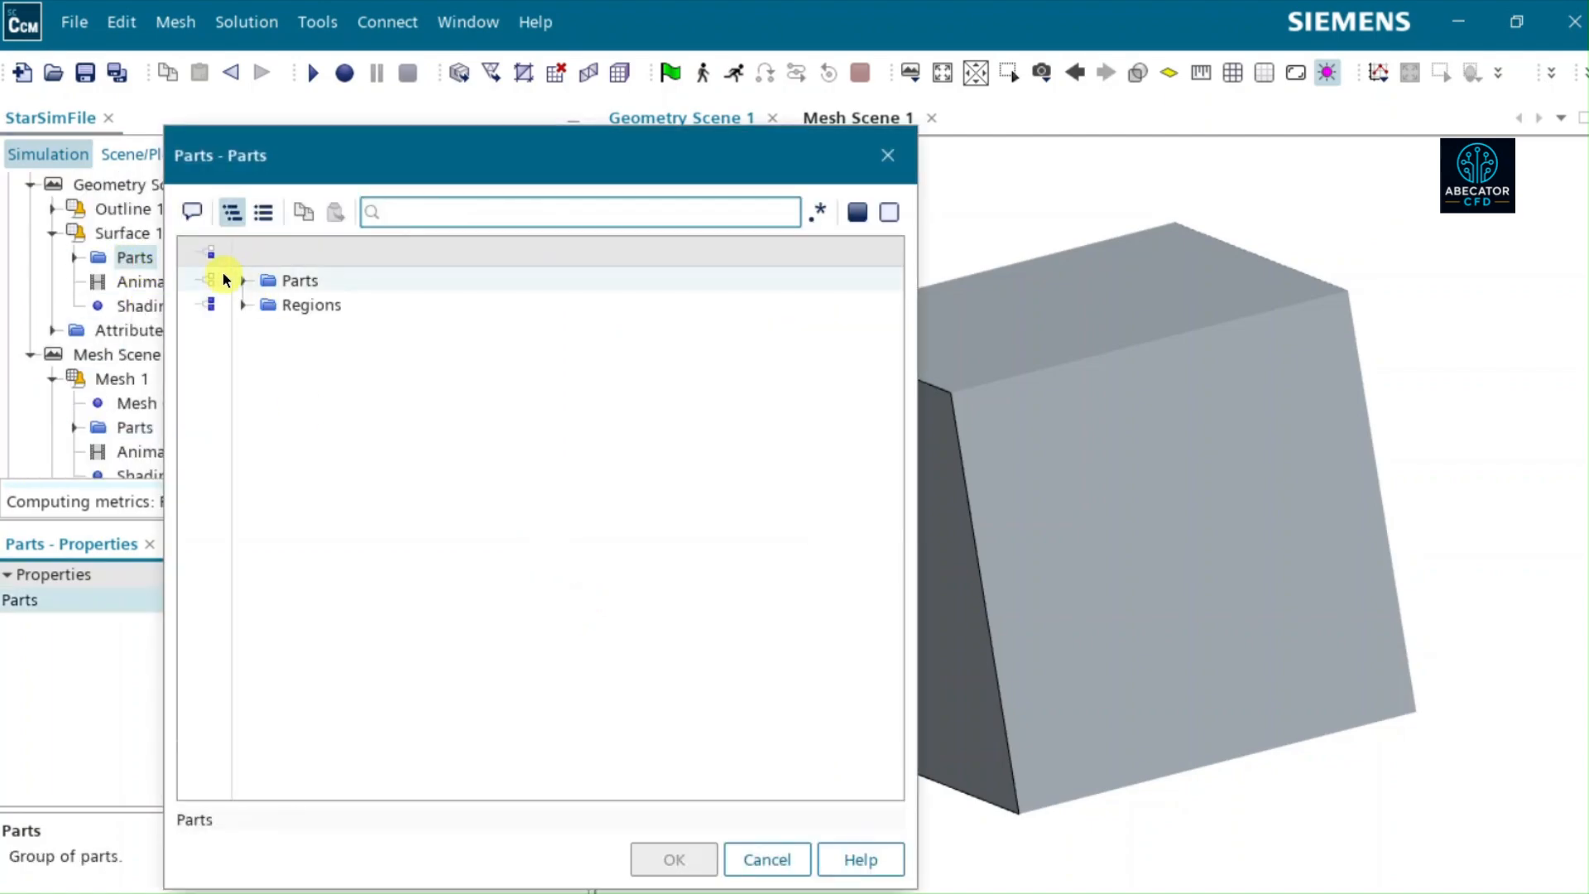
click(241, 308)
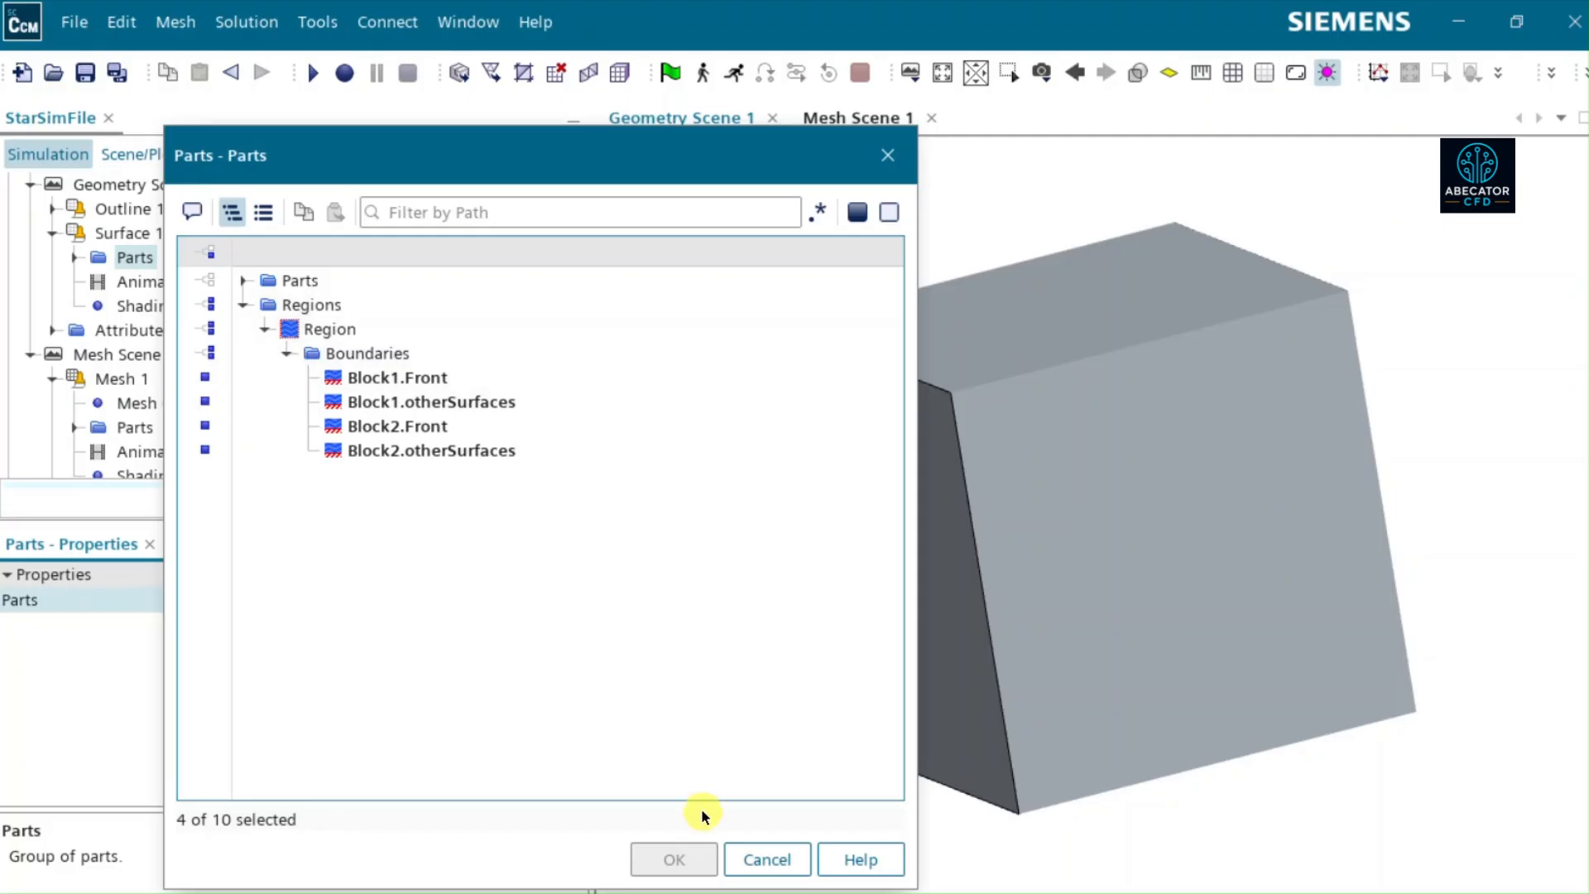
click(778, 861)
click(243, 282)
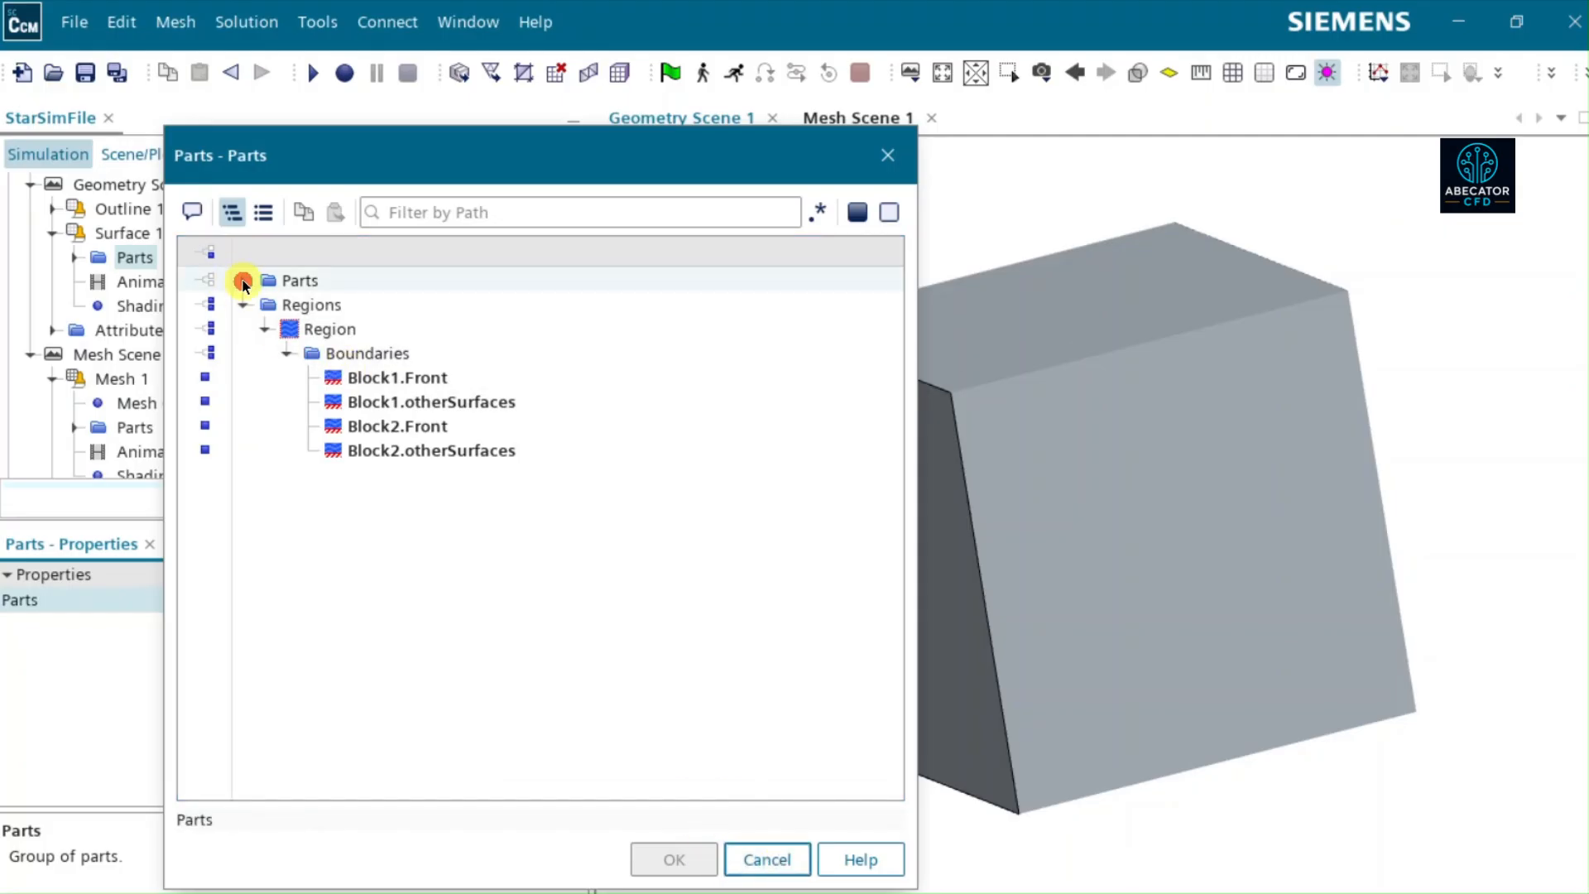
click(220, 280)
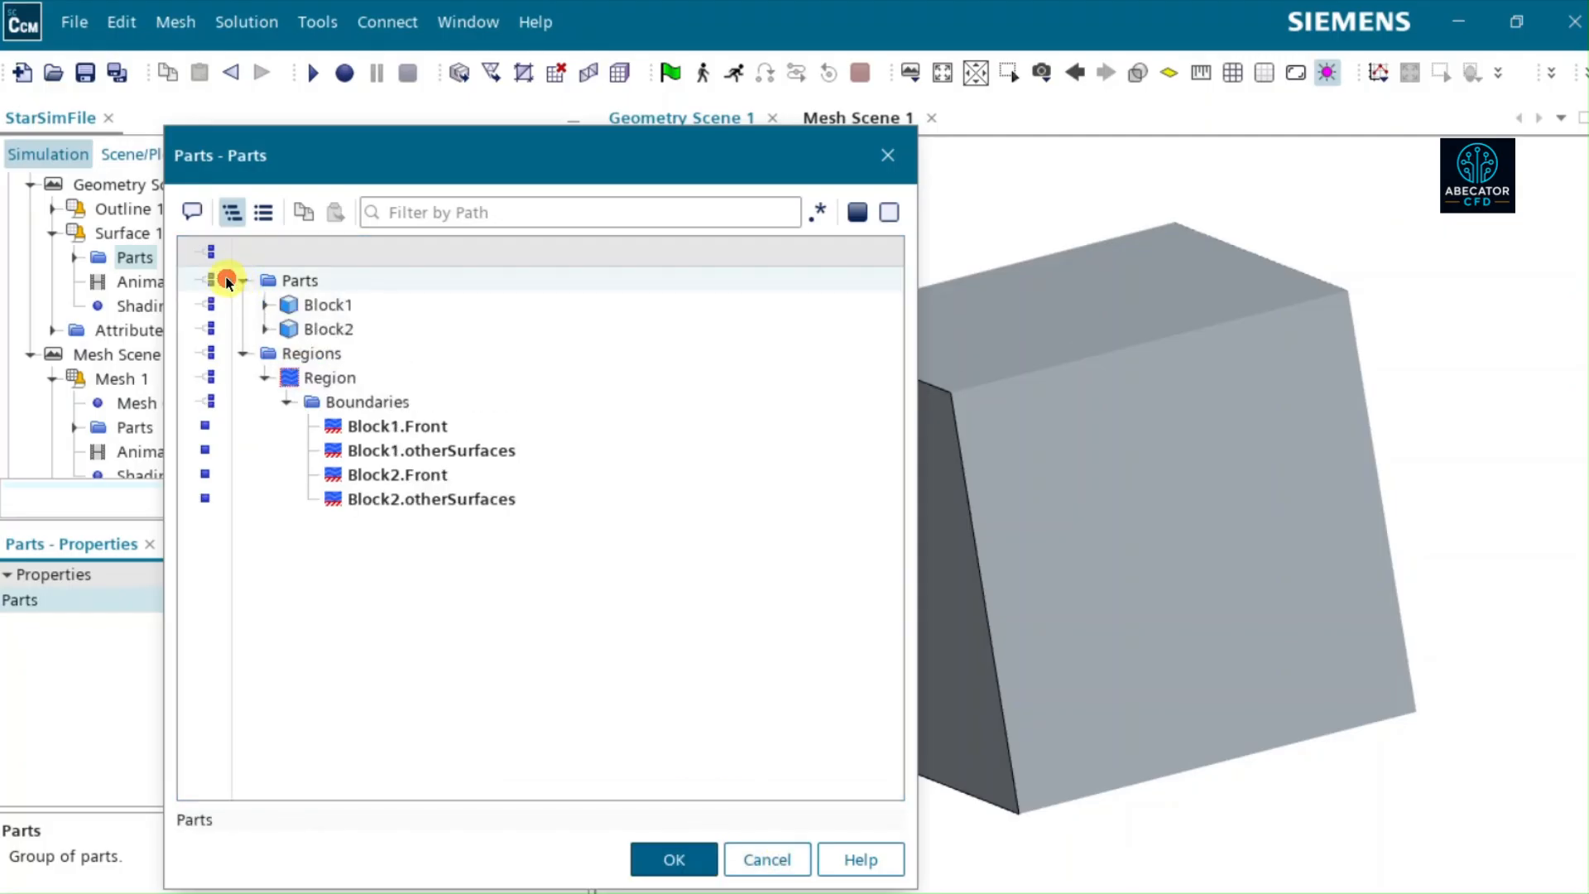
click(212, 352)
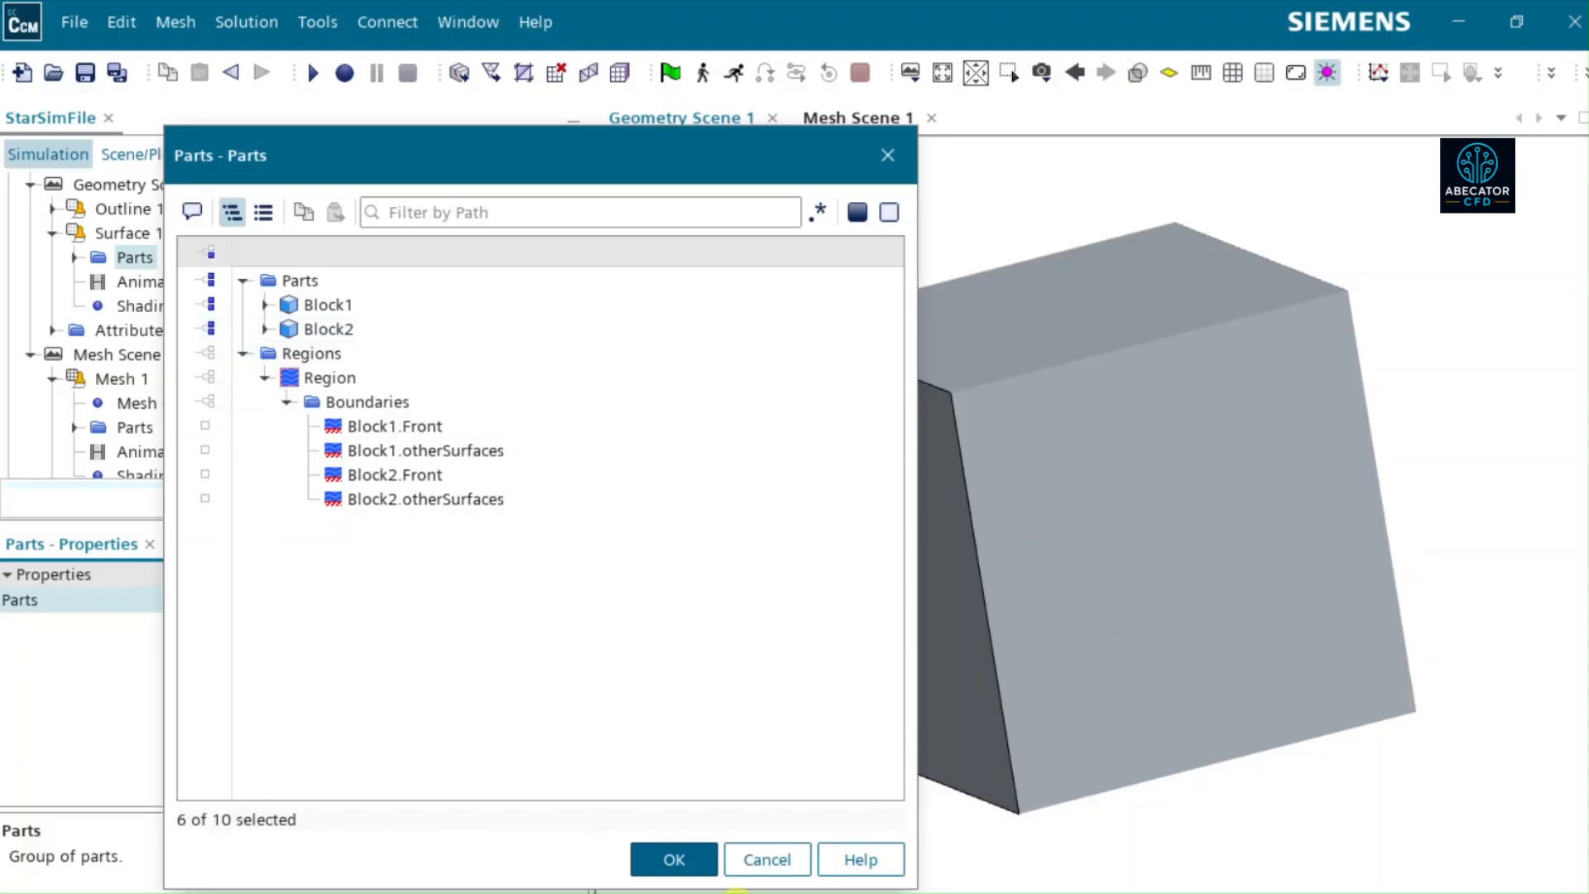
click(677, 860)
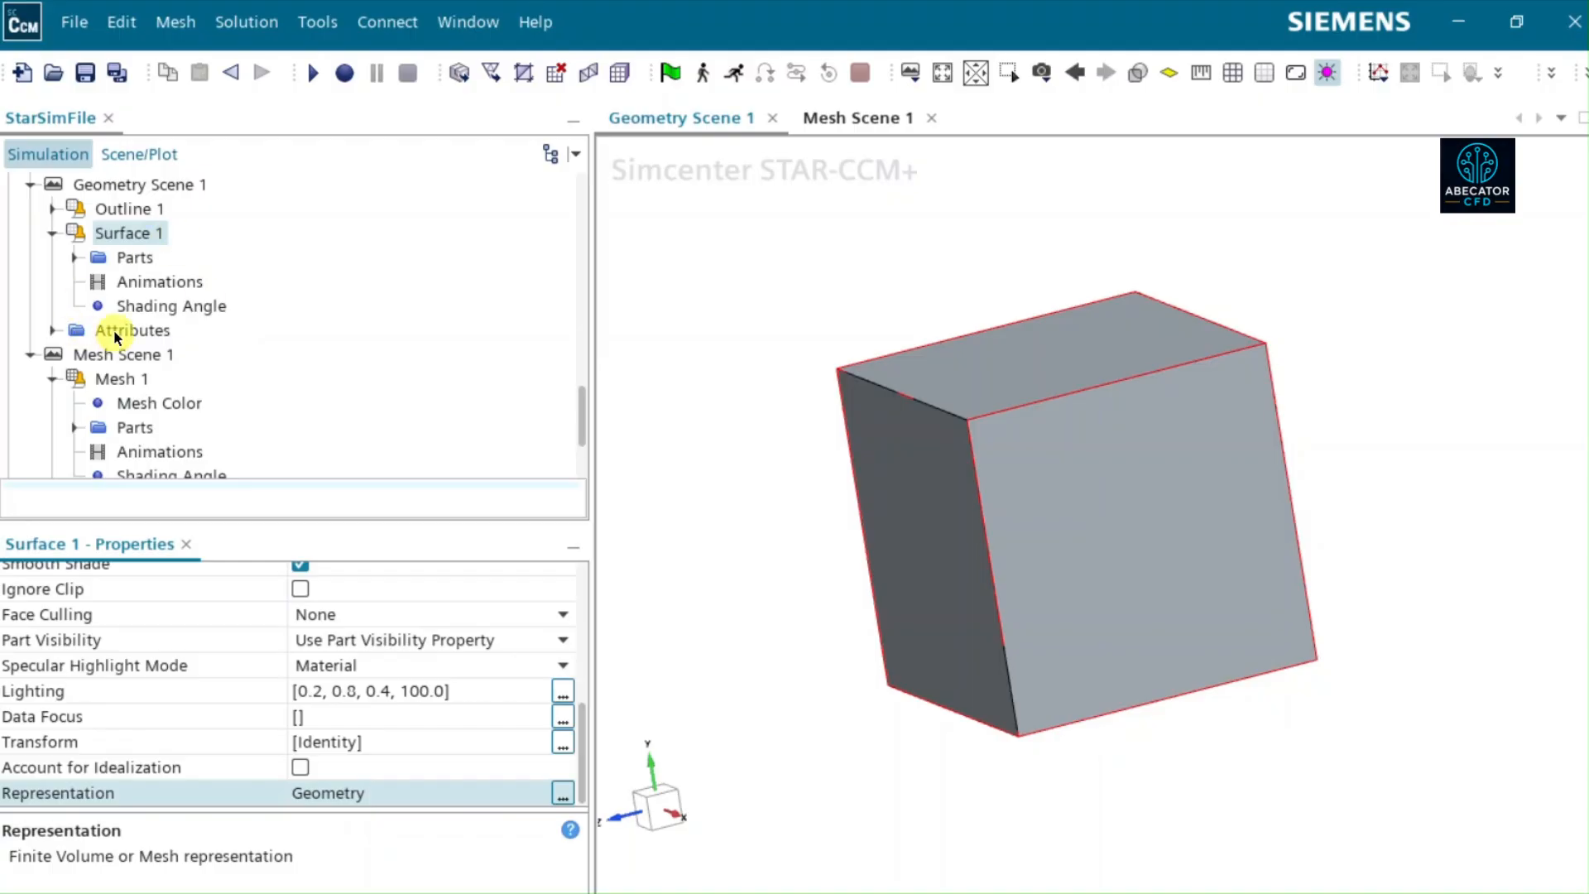
- Check the part selection and display properties of the Surface 1 displayer in Geometry Scene 1
click(137, 187)
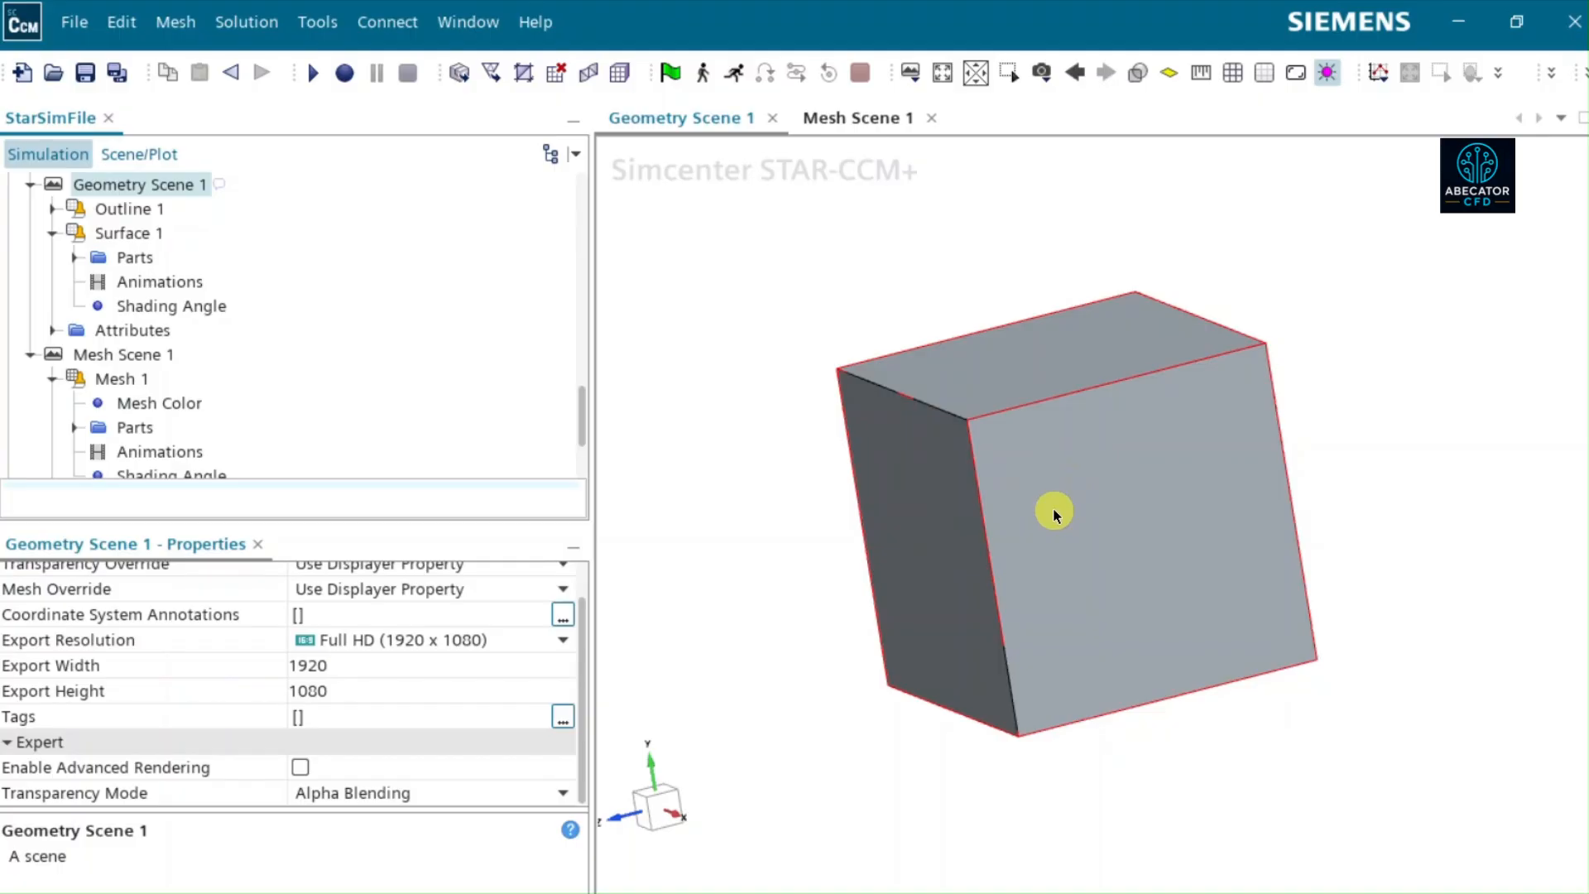
click(129, 259)
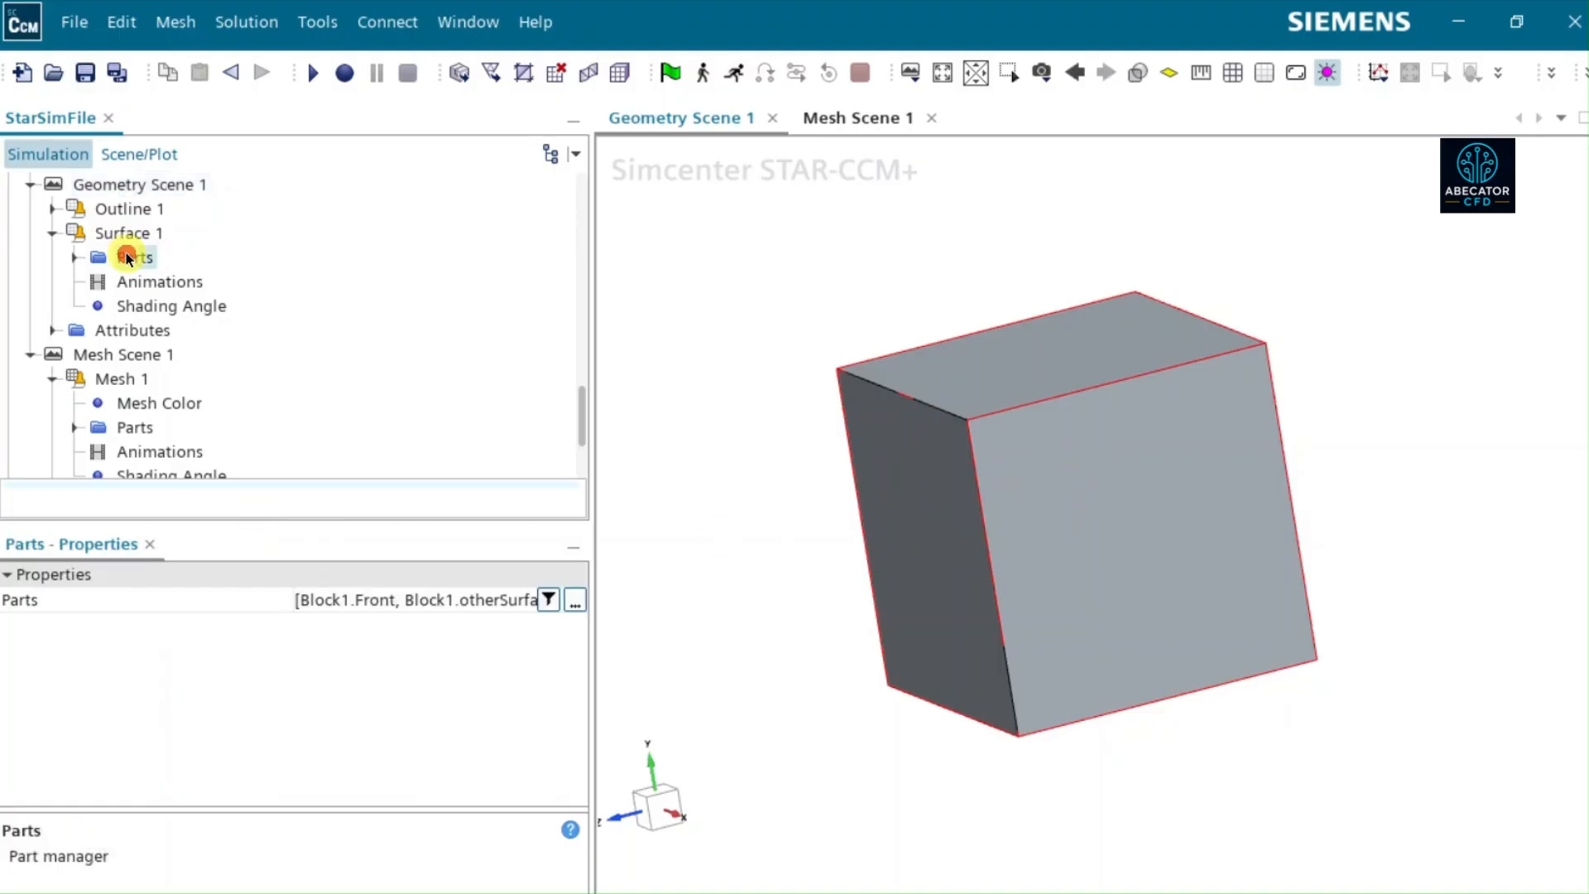
click(575, 601)
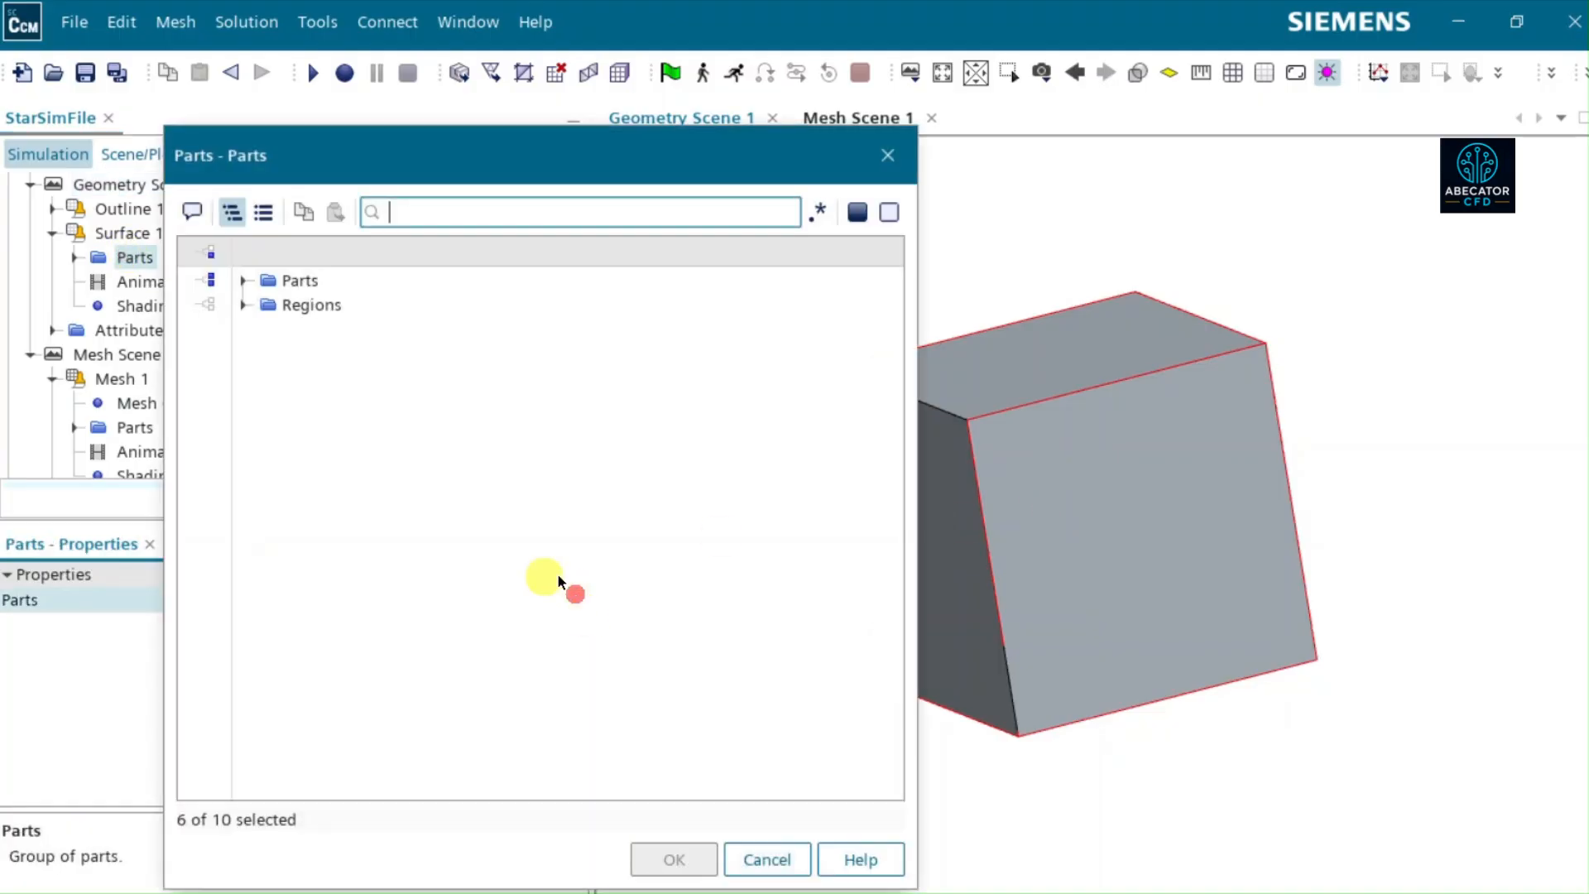
click(244, 280)
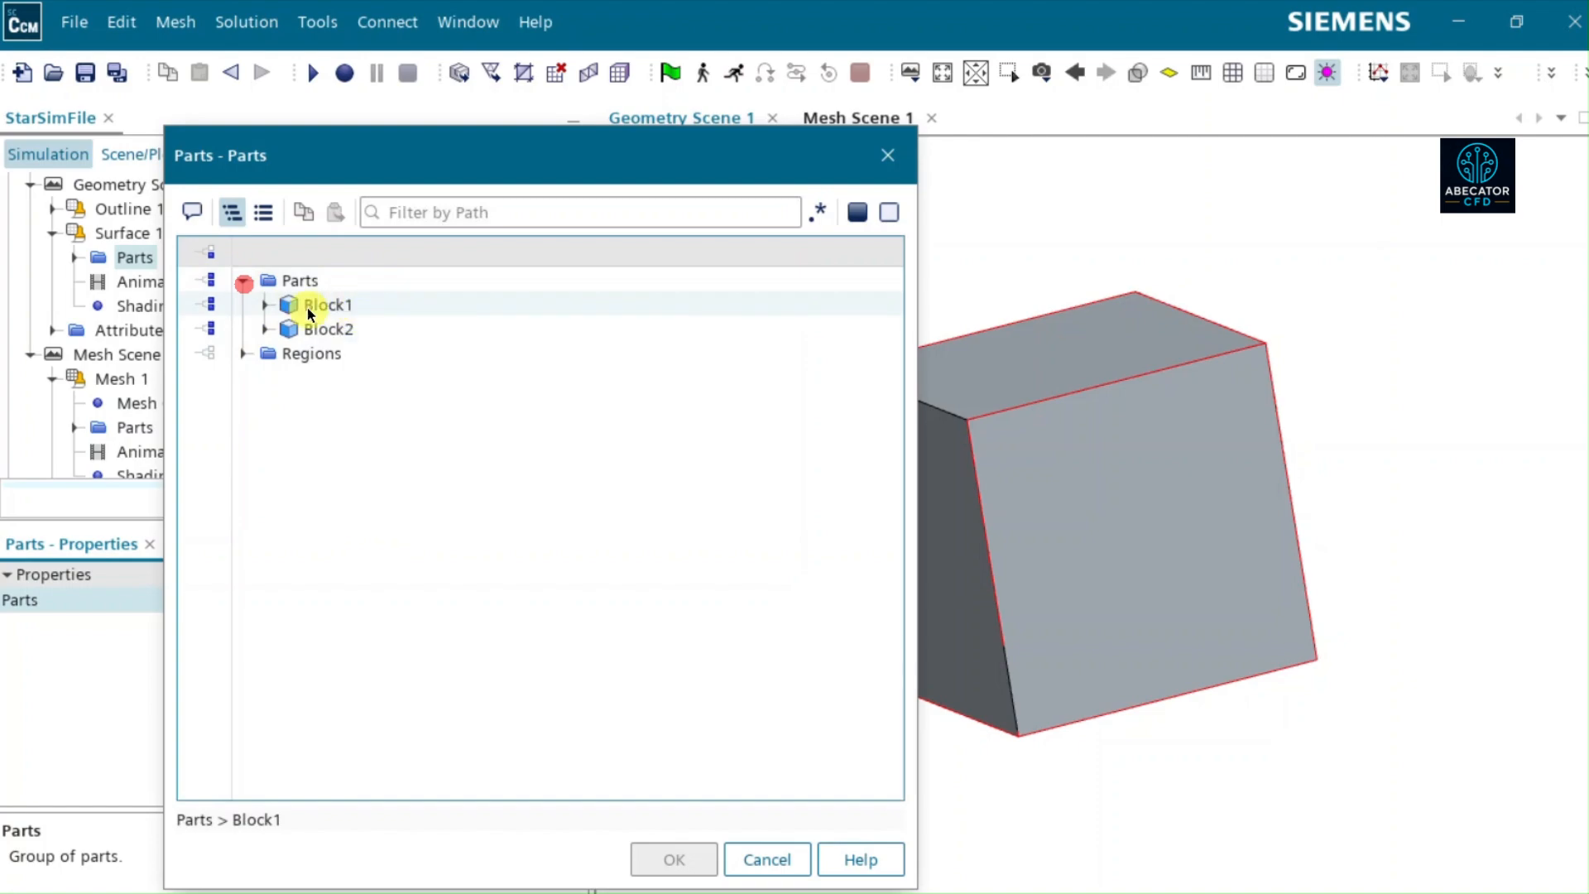
click(760, 864)
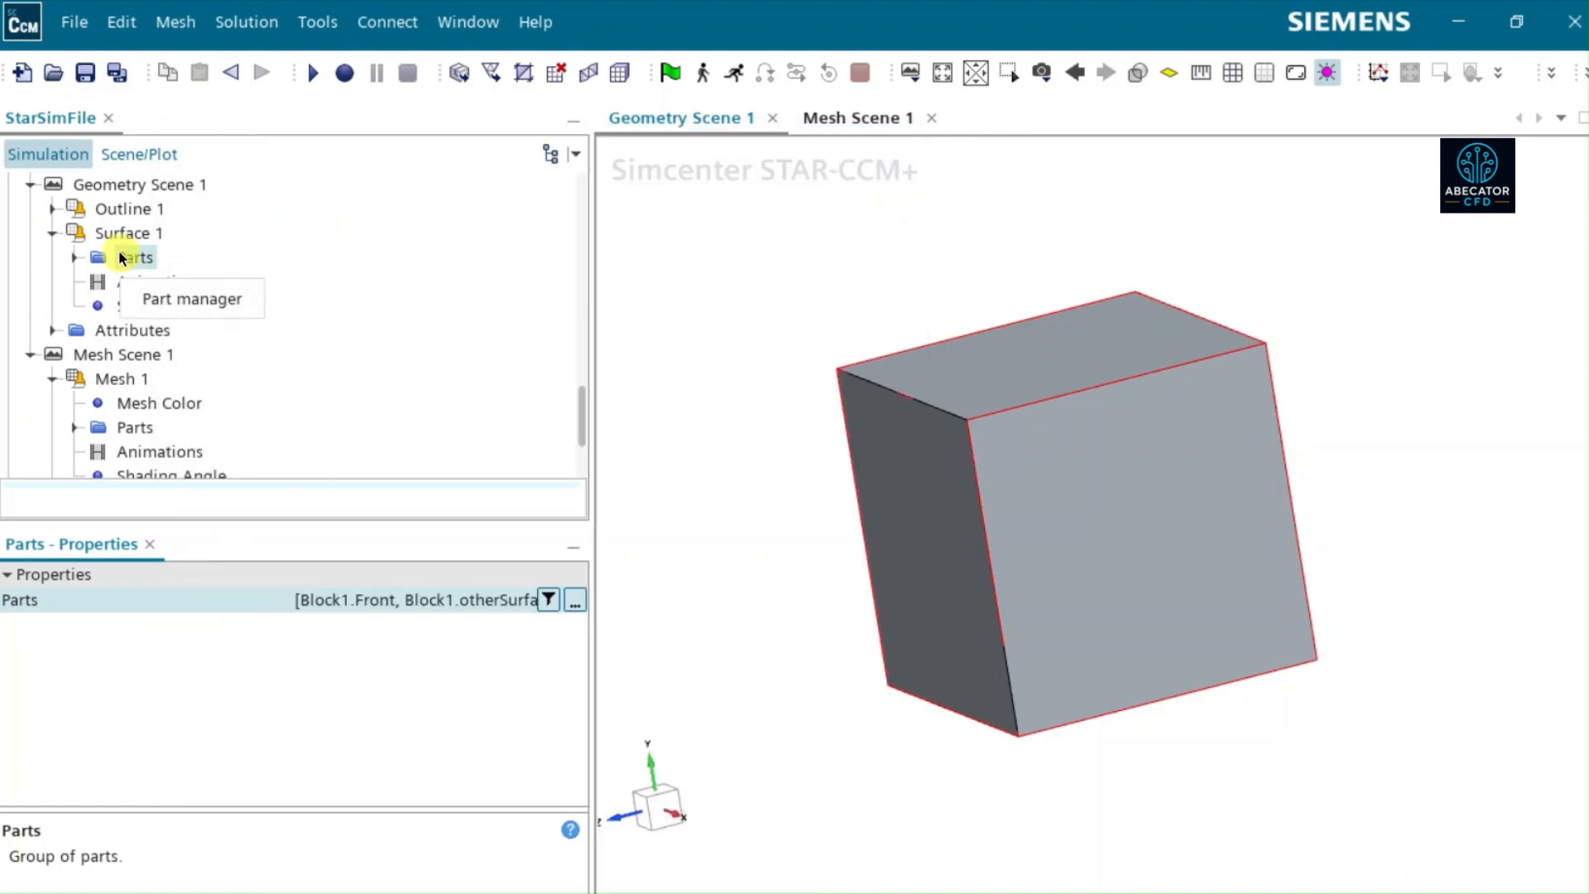
click(107, 232)
scroll(360, 687, down, 5)
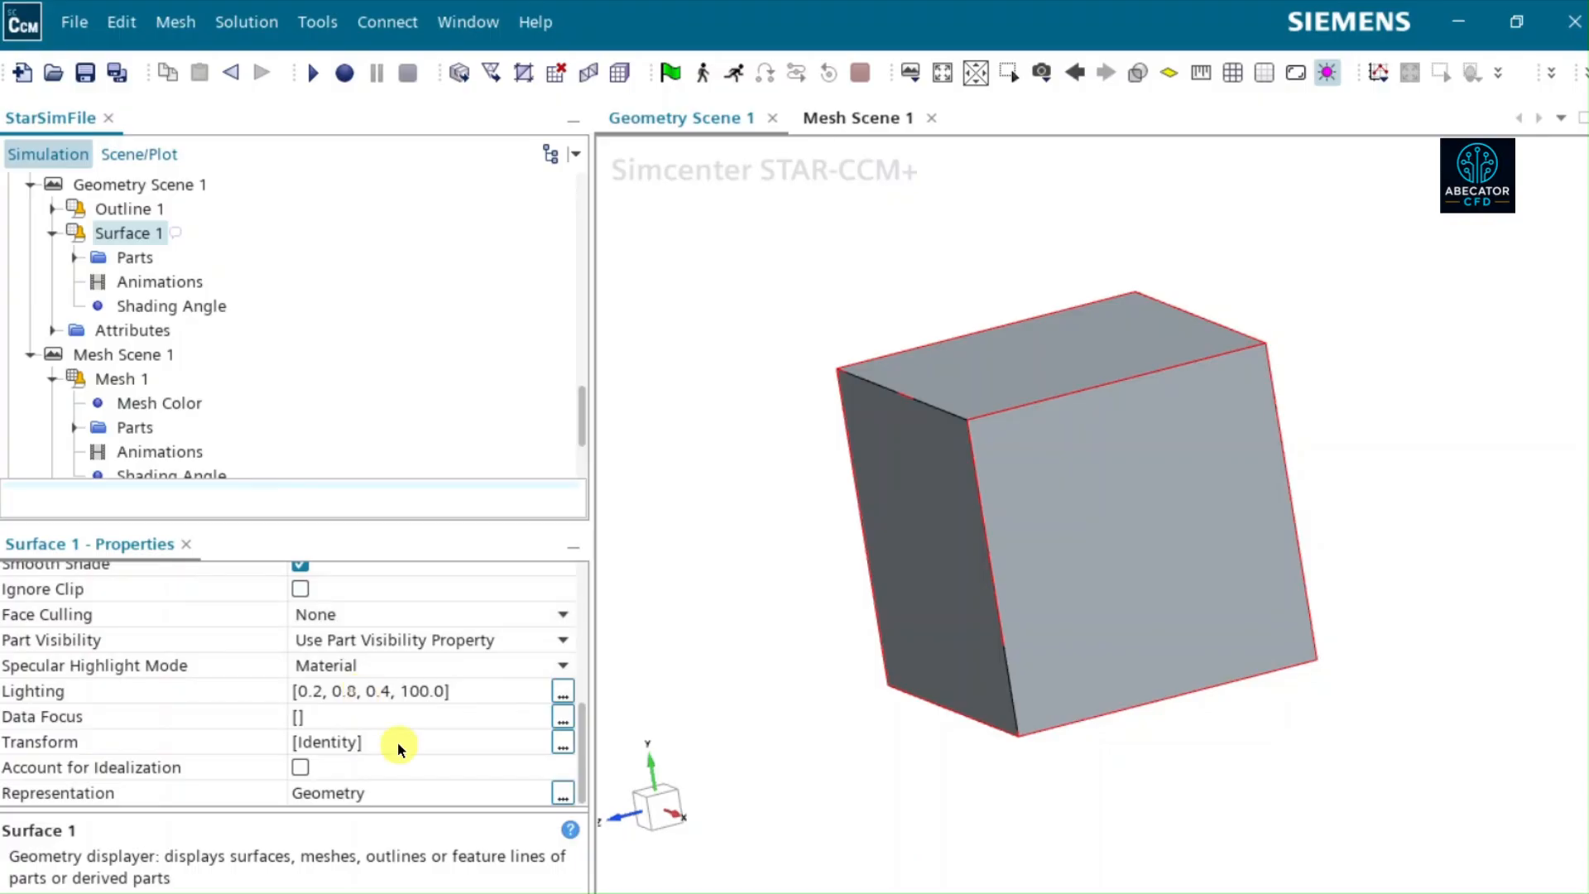
scroll(166, 267, up, 15)
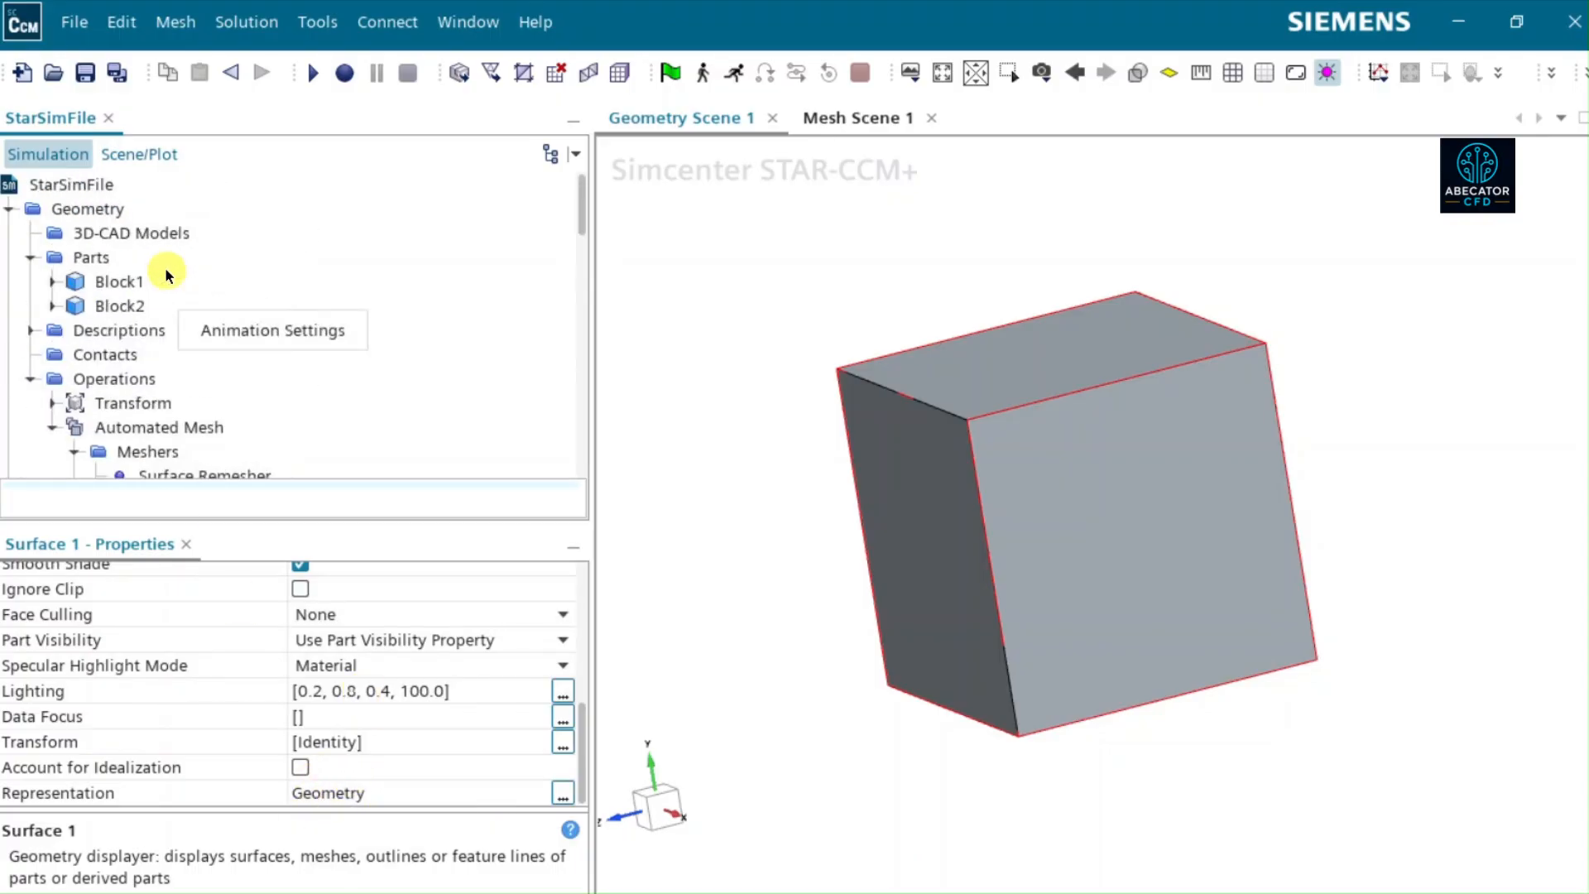
- Compare the positions of Block1 and Block2 in the geometry and mesh scenes, checking the Transform operation's input part
click(107, 306)
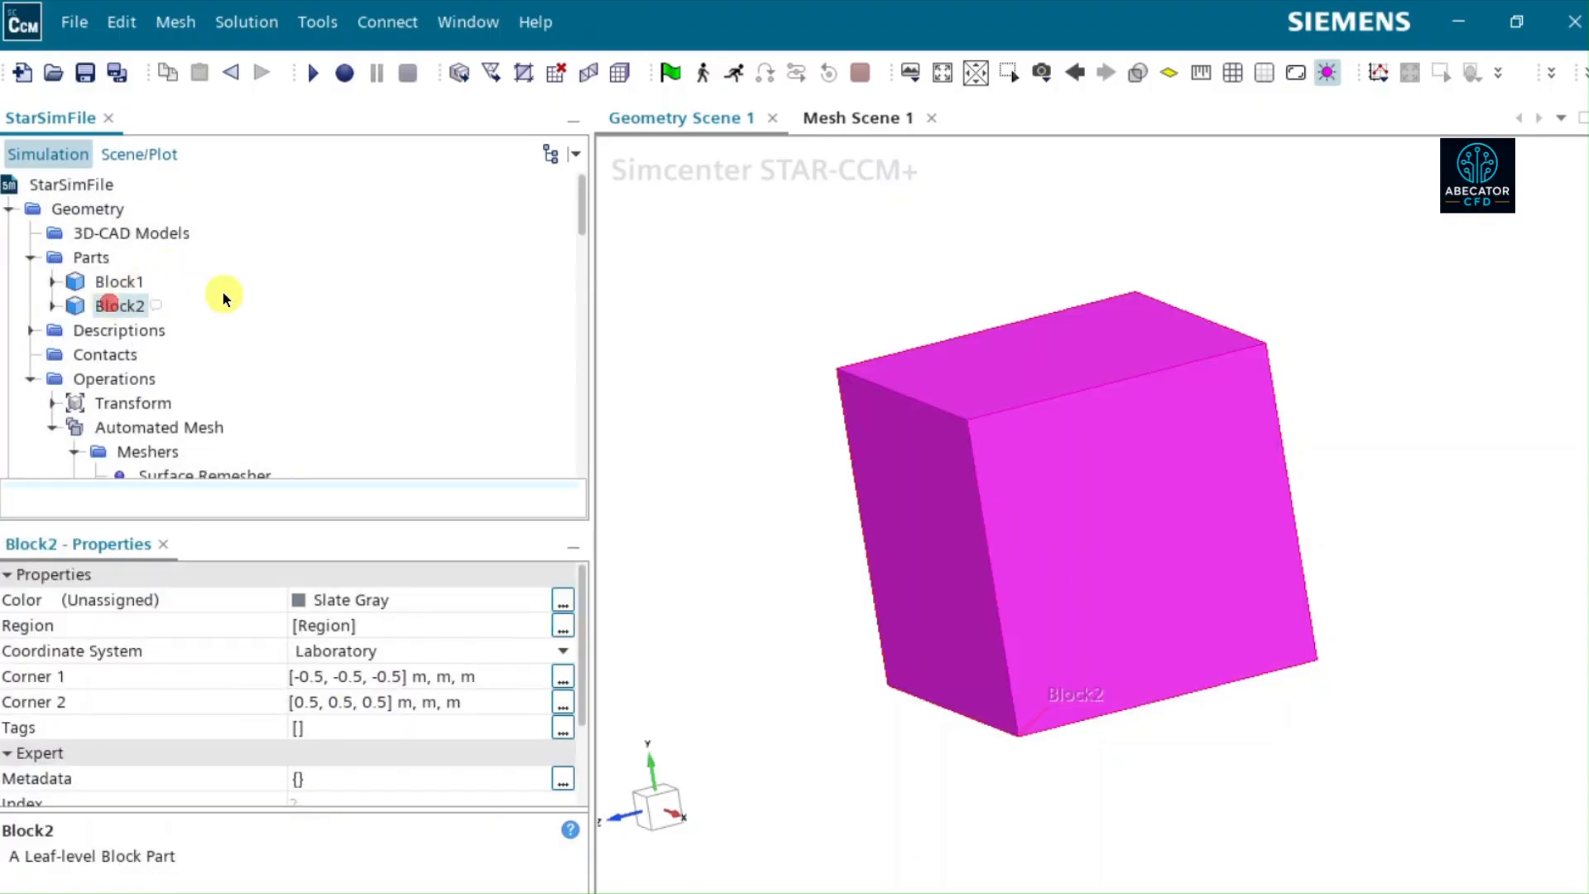
click(116, 275)
click(124, 303)
click(116, 278)
click(117, 306)
click(118, 300)
click(116, 281)
click(123, 307)
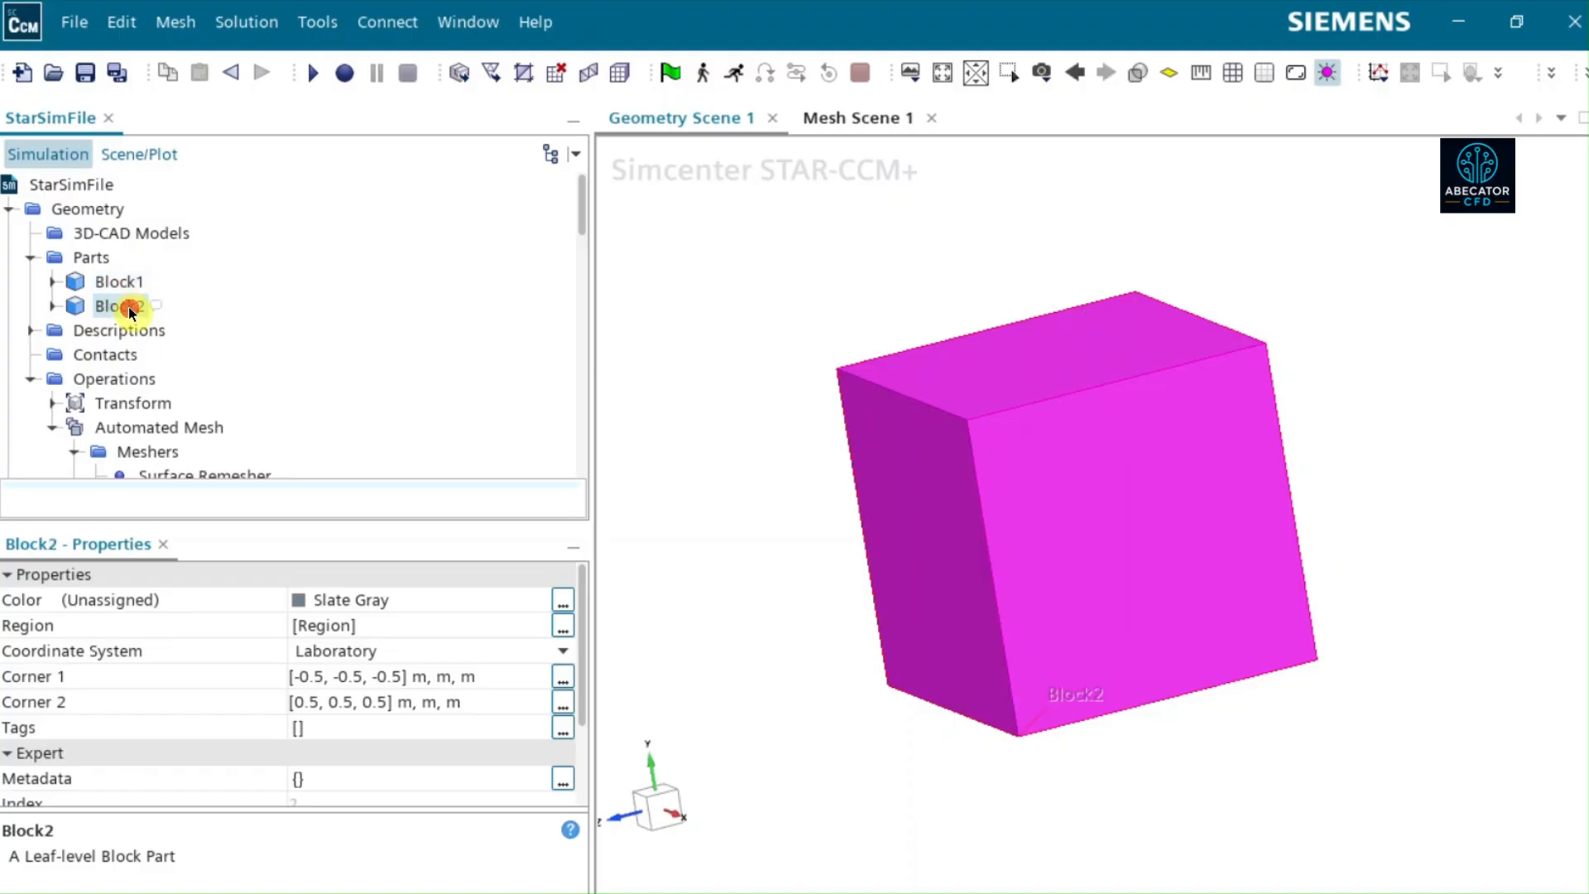
click(136, 411)
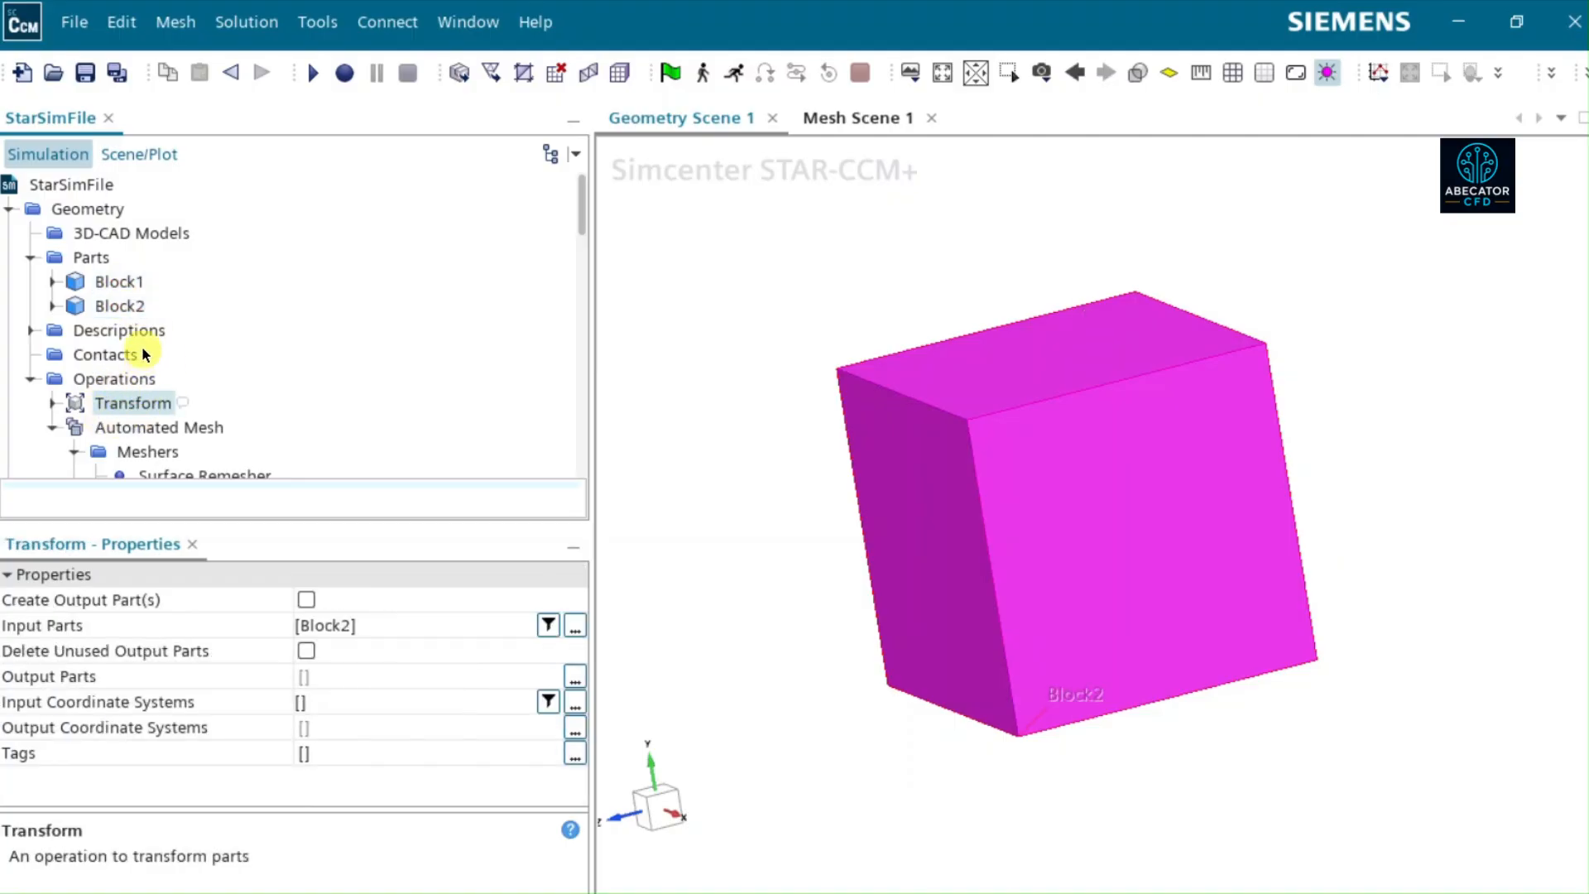
click(827, 116)
click(1372, 327)
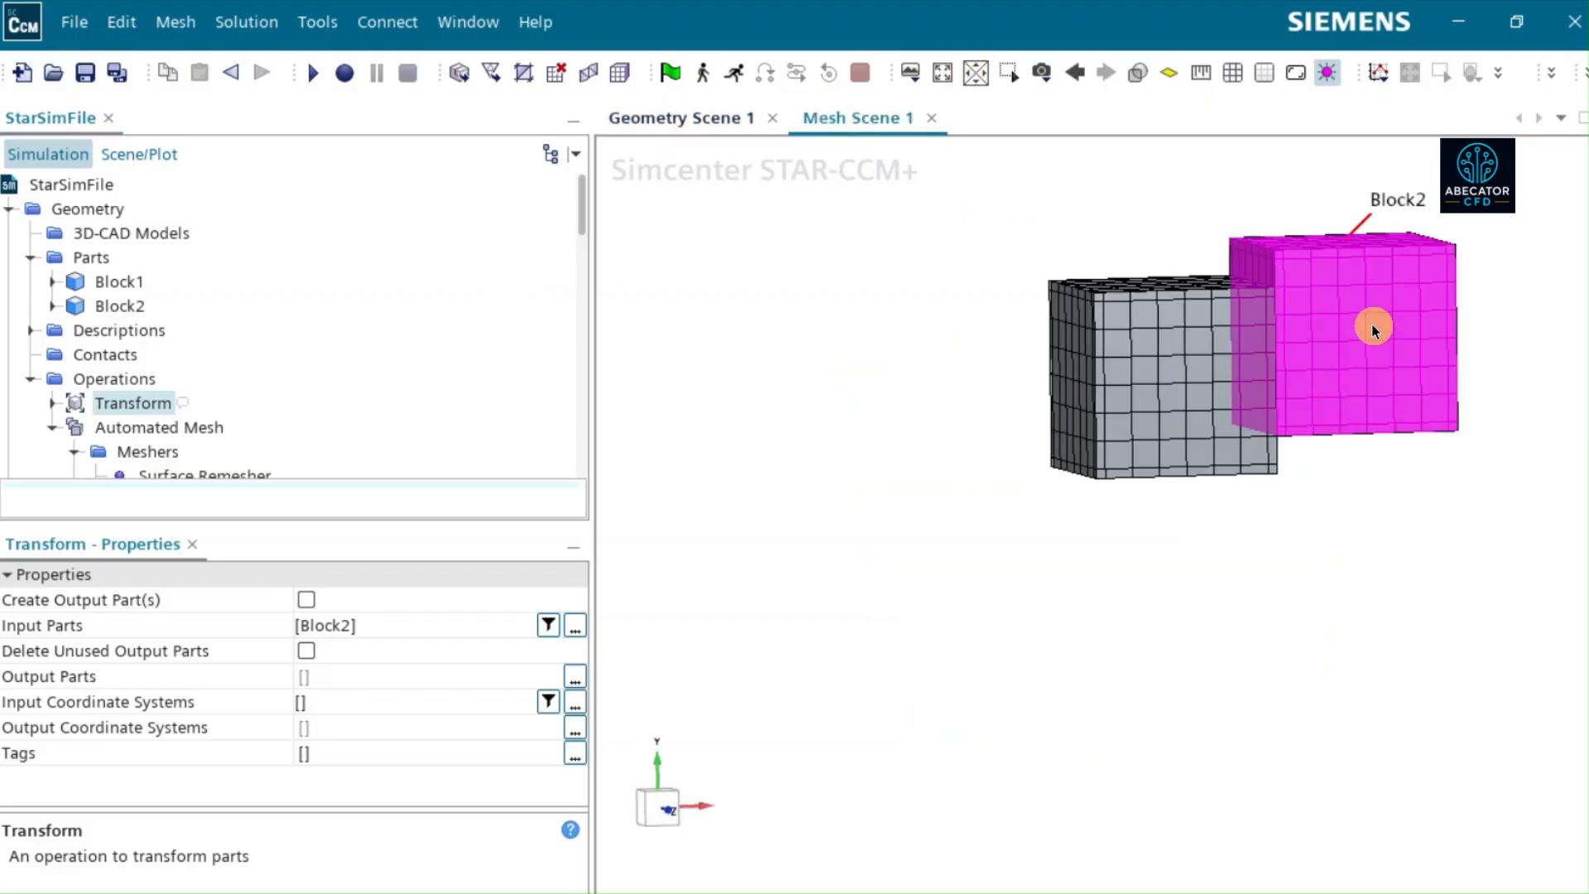
- Set the Representation of Surface 1 in Geometry Scene 1 to Latest Surface and inspect the arrangement of the two blocks
click(681, 117)
scroll(138, 338, down, 4)
scroll(138, 338, down, 10)
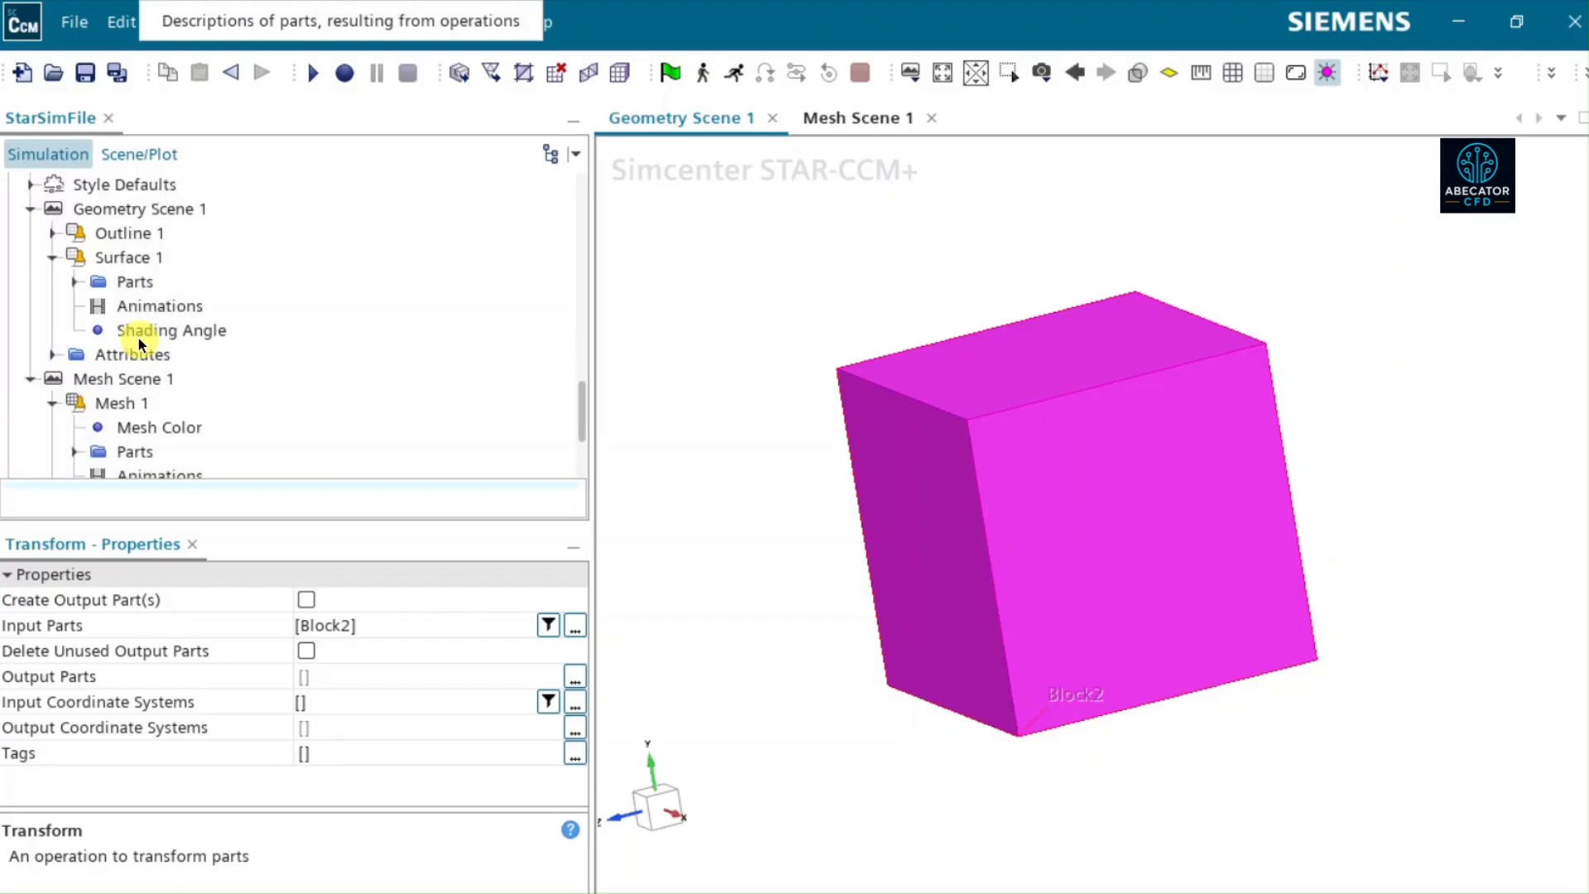
click(143, 258)
scroll(468, 710, down, 5)
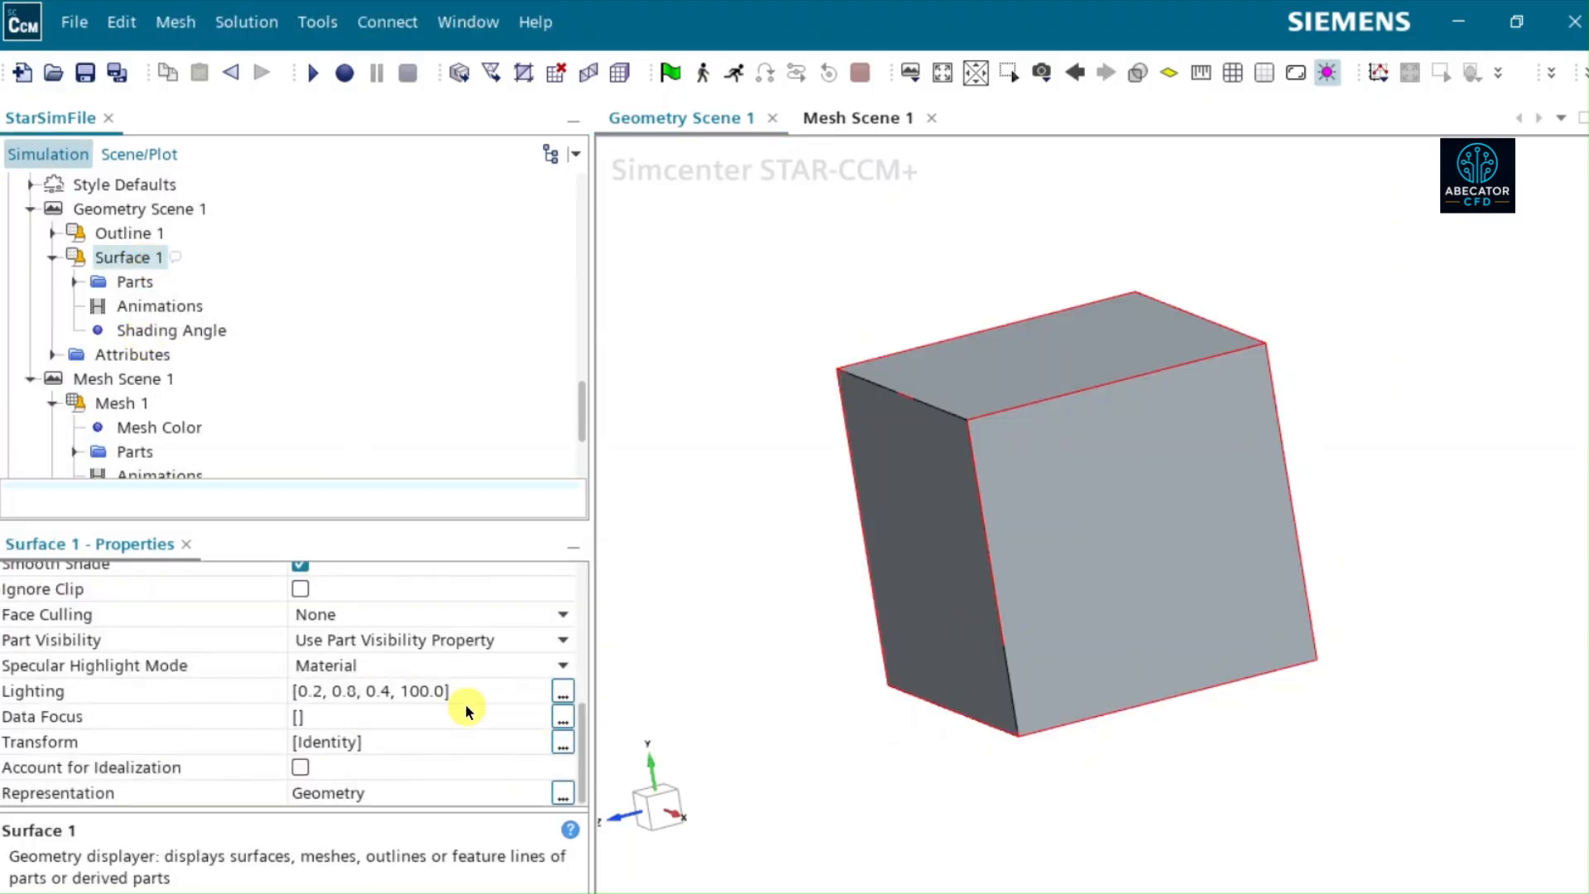
click(412, 793)
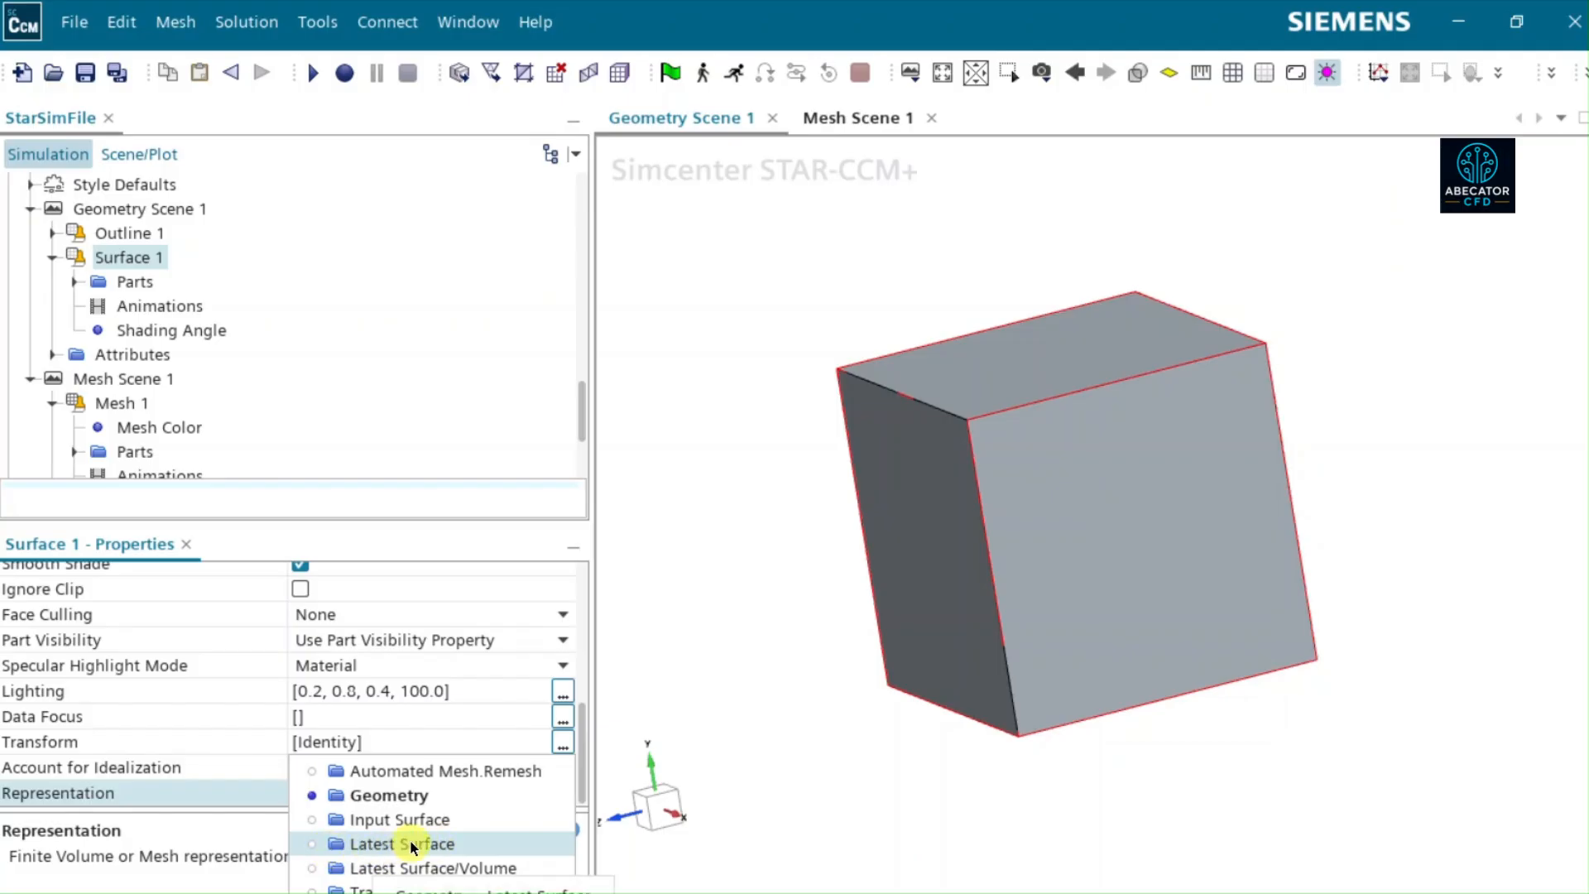
click(354, 846)
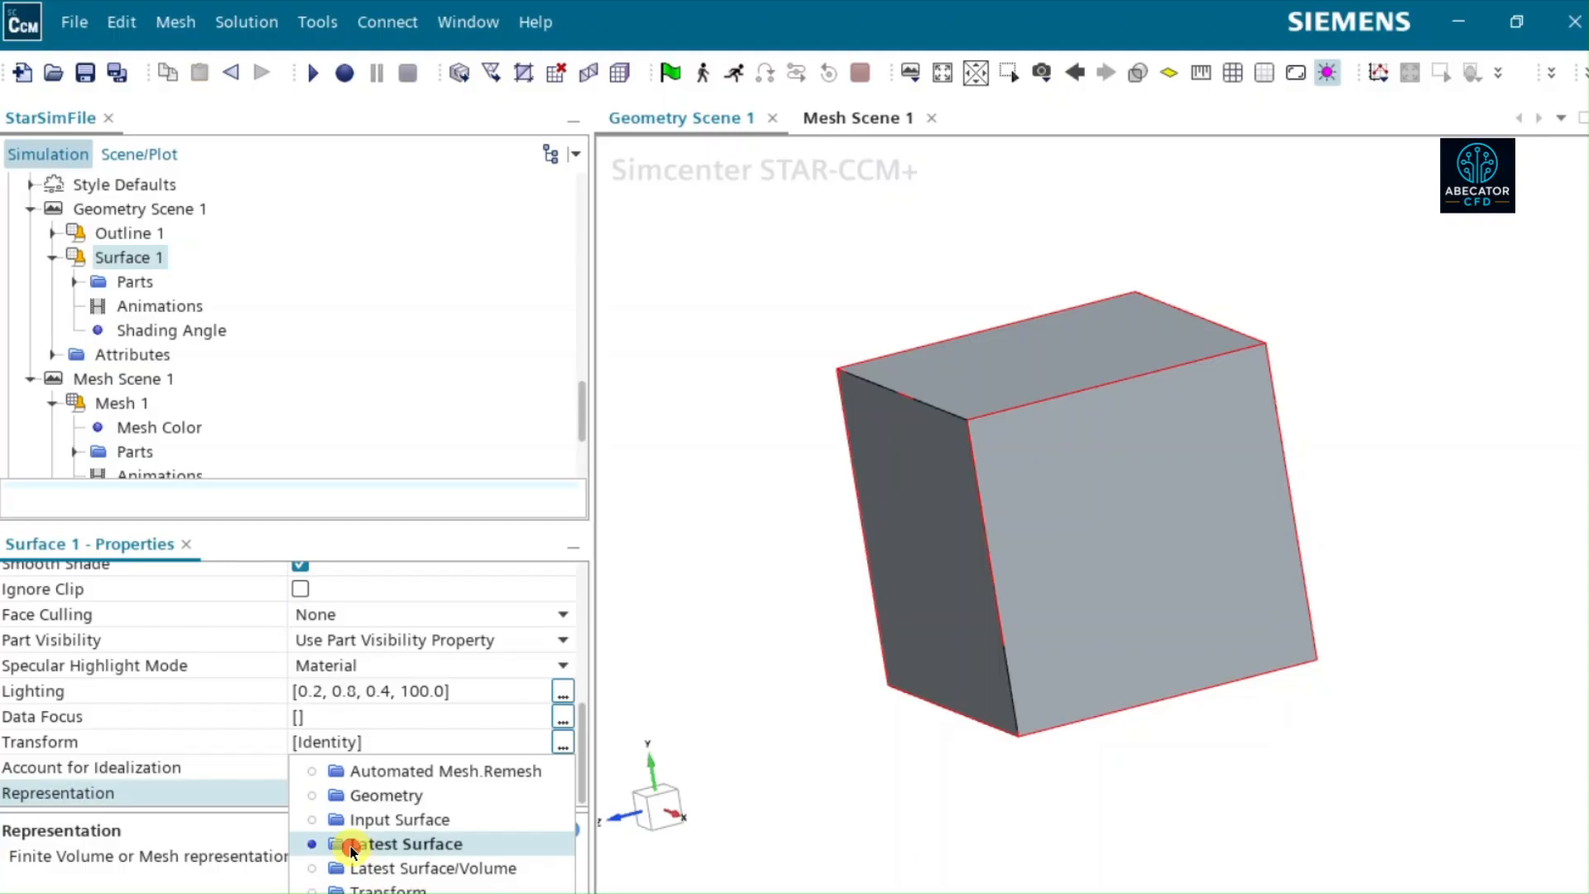
drag(1094, 513, 966, 644)
scroll(966, 644, down, 2)
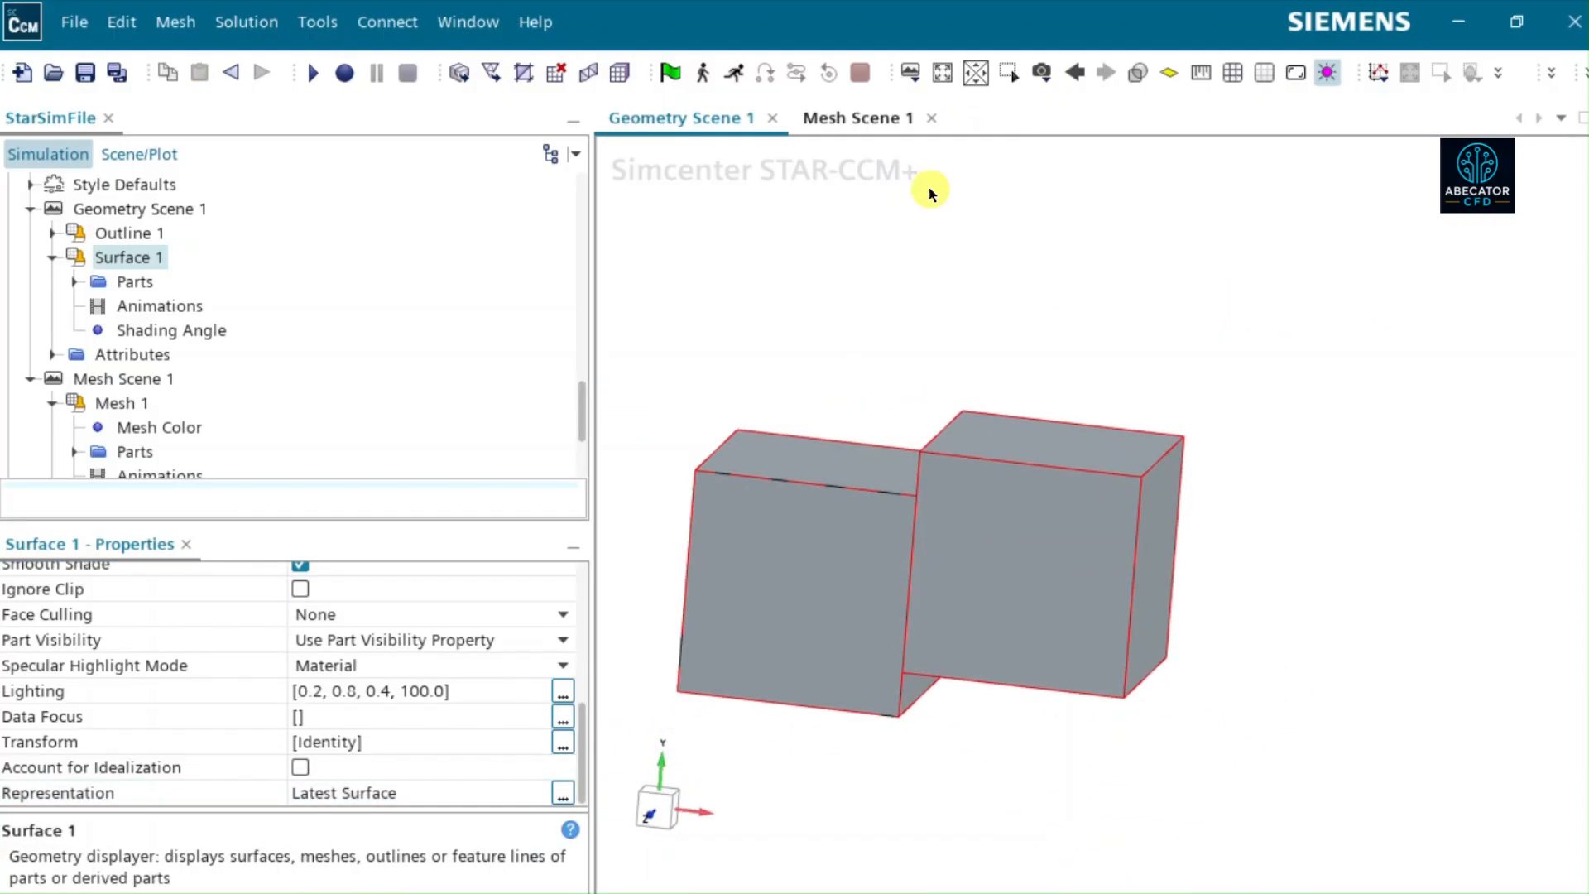
click(660, 802)
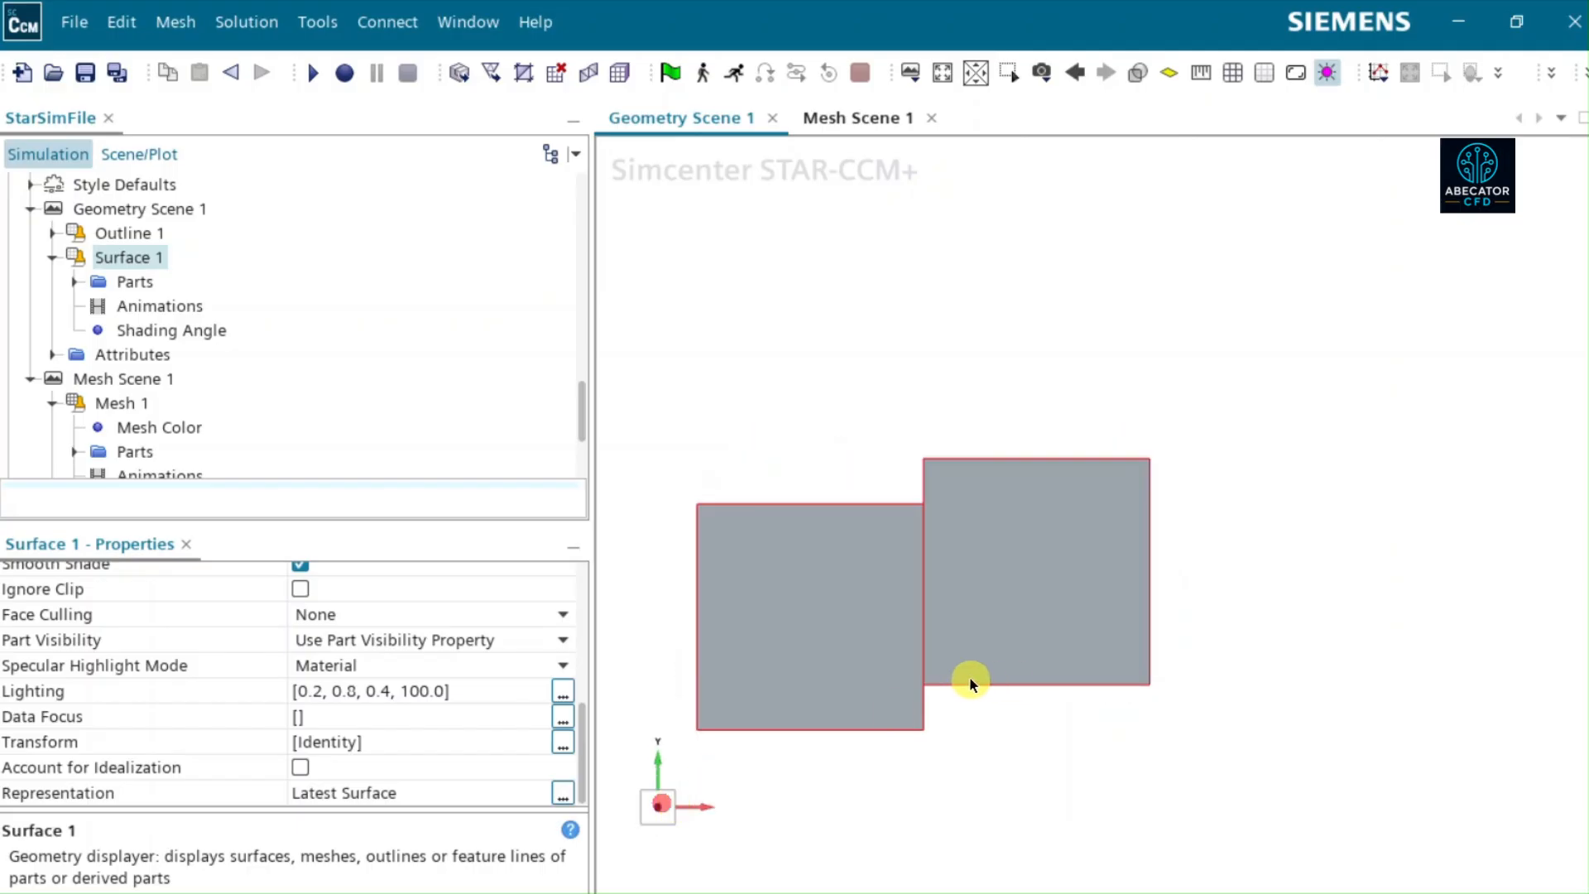
drag(890, 692, 904, 700)
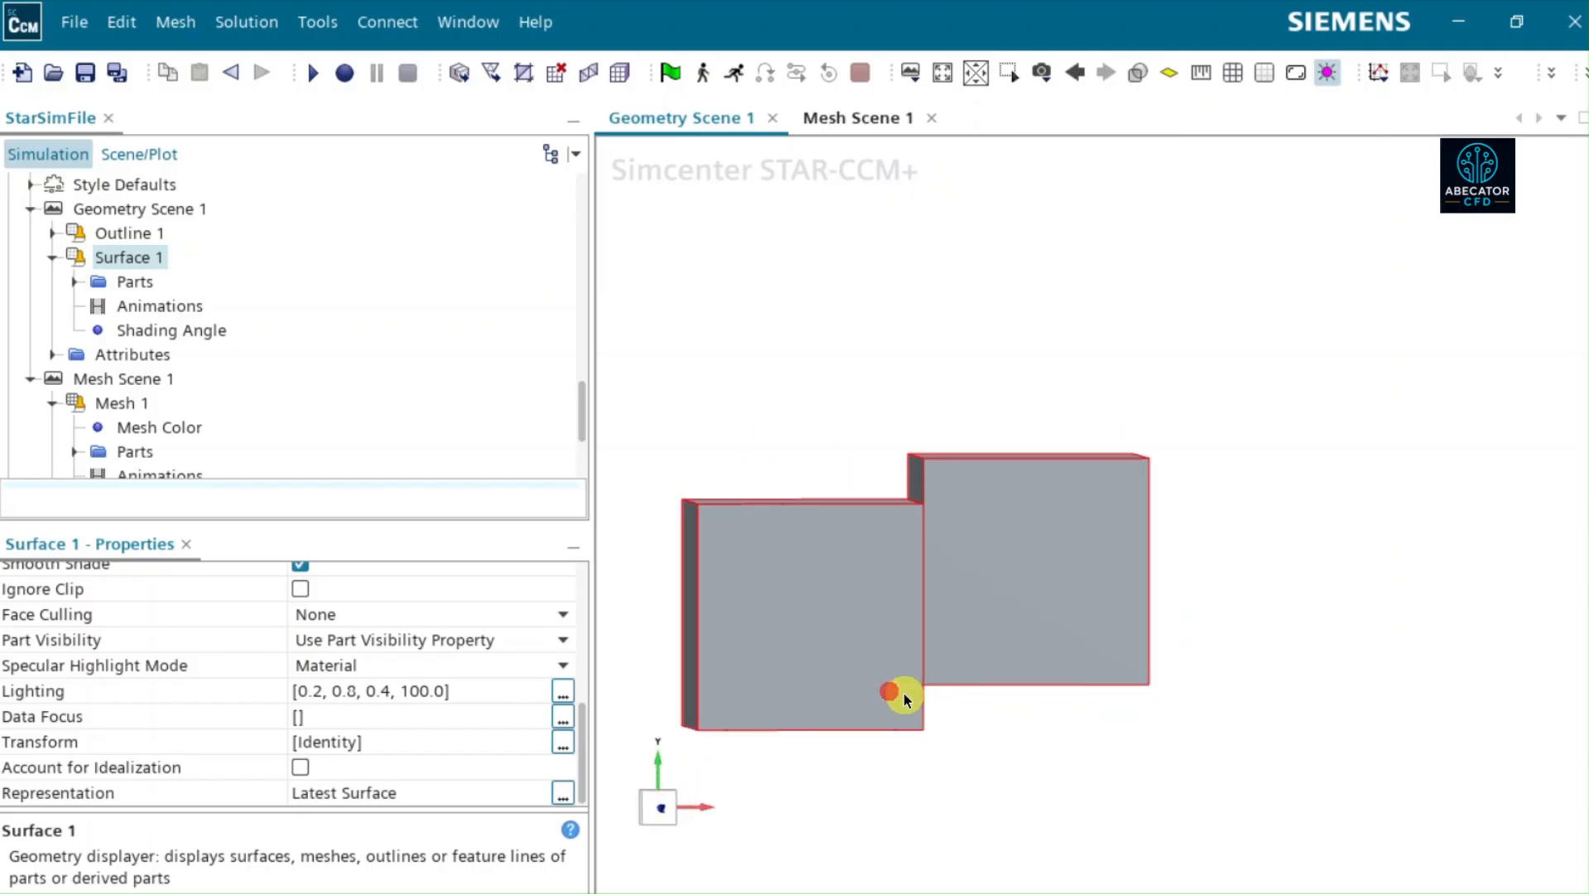
click(943, 73)
drag(1050, 428, 1133, 507)
- Examine the cell alignment at the boundaries of both meshed blocks in Mesh Scene 1, from the front and side
click(853, 117)
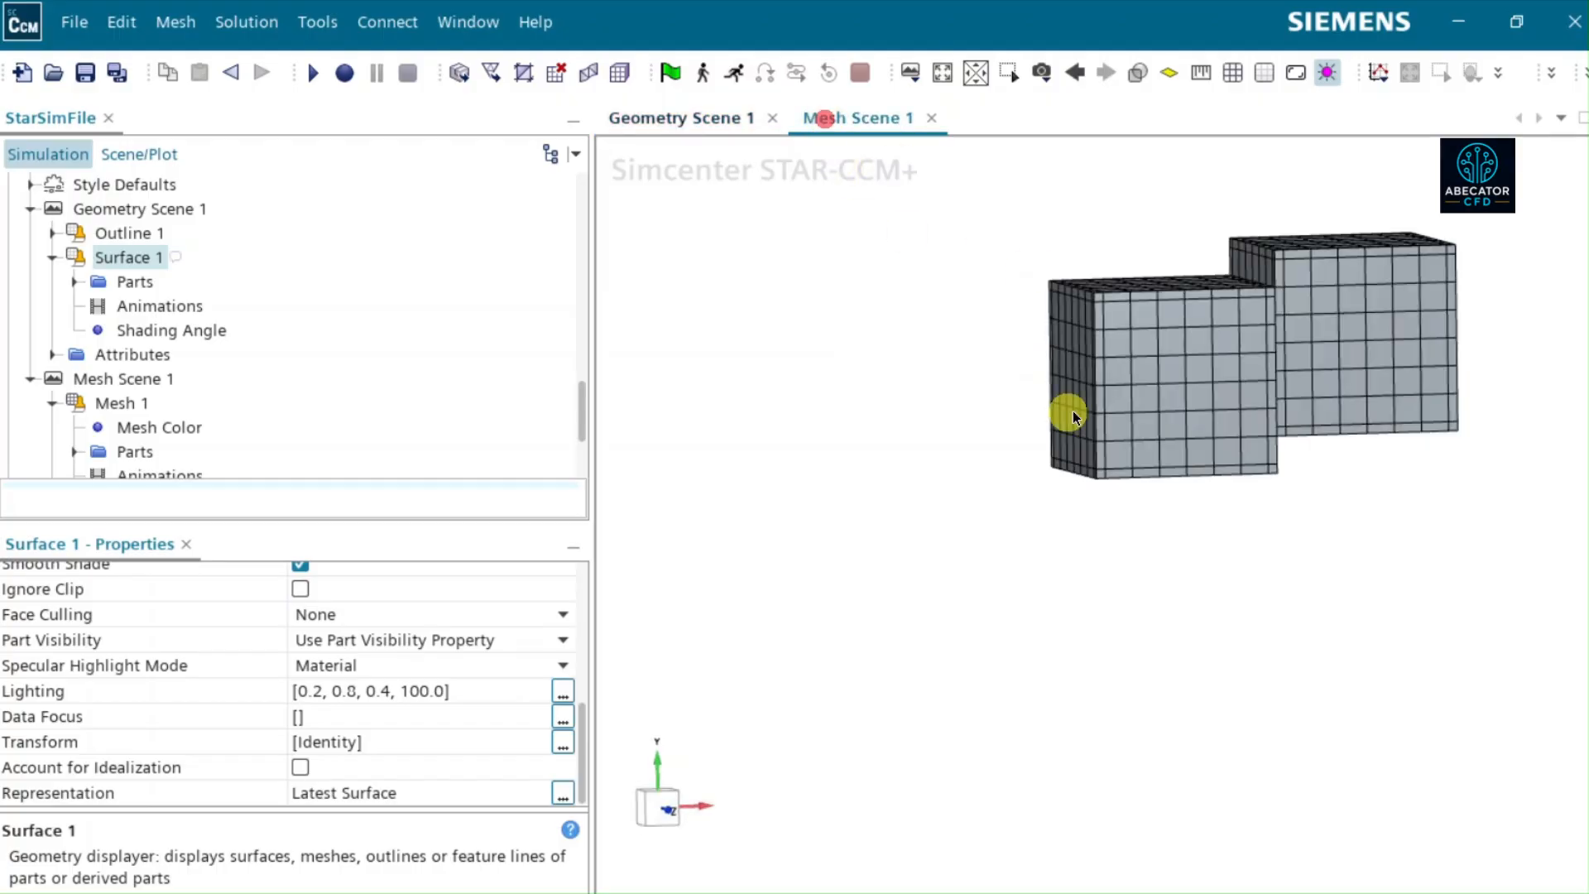
mouse_move(936, 447)
mouse_down()
mouse_move(664, 792)
mouse_move(902, 679)
mouse_up()
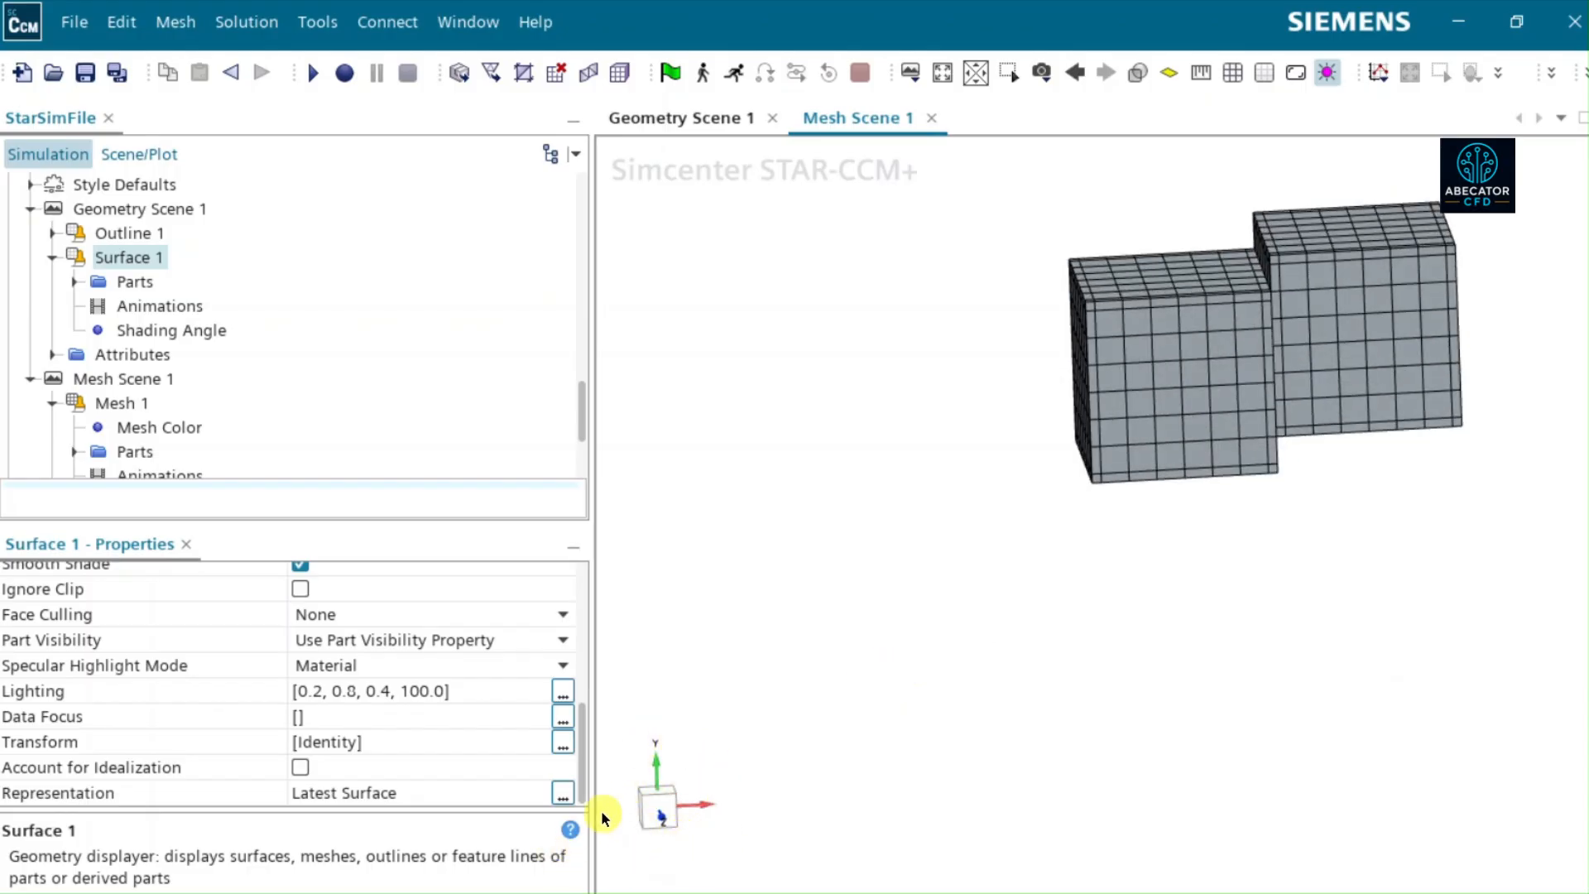
mouse_move(773, 804)
mouse_down()
mouse_move(726, 801)
mouse_move(683, 829)
mouse_up()
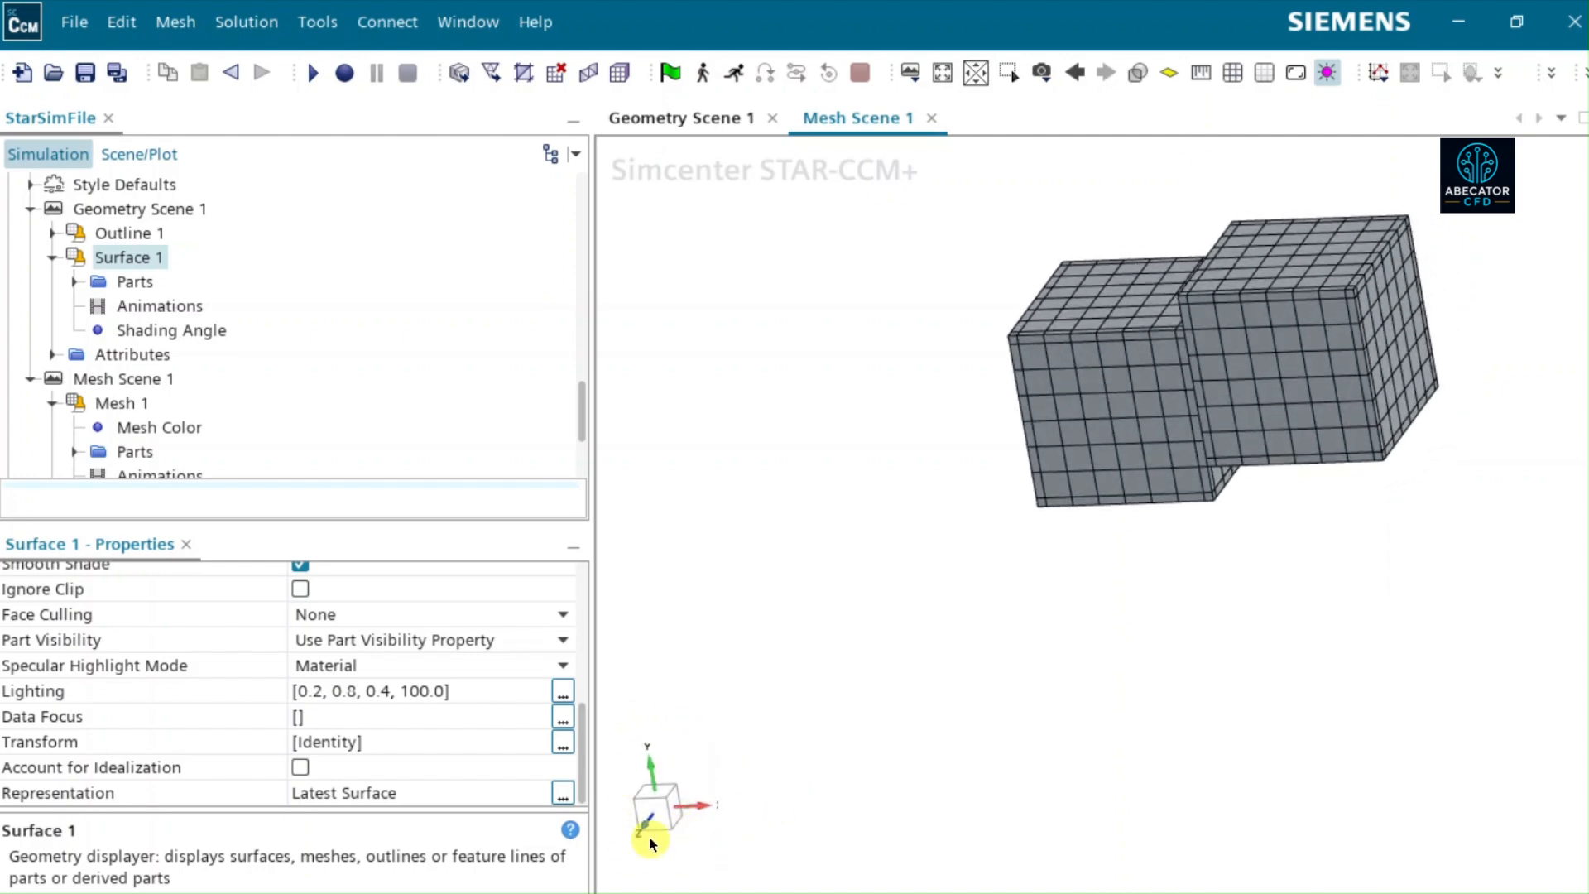
scroll(649, 837, up, 2)
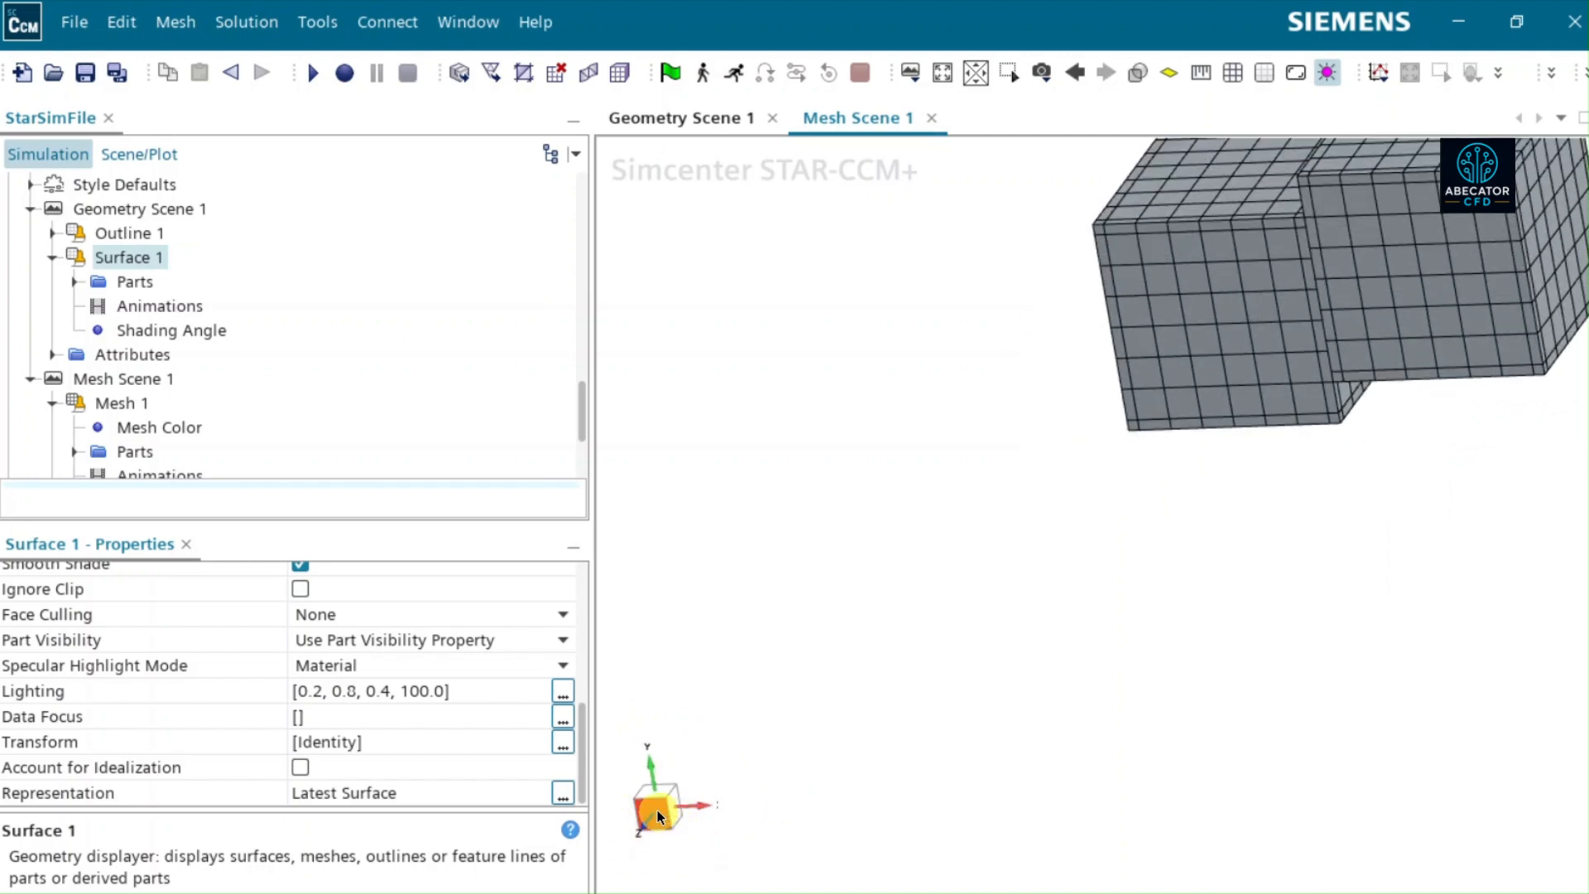
click(671, 807)
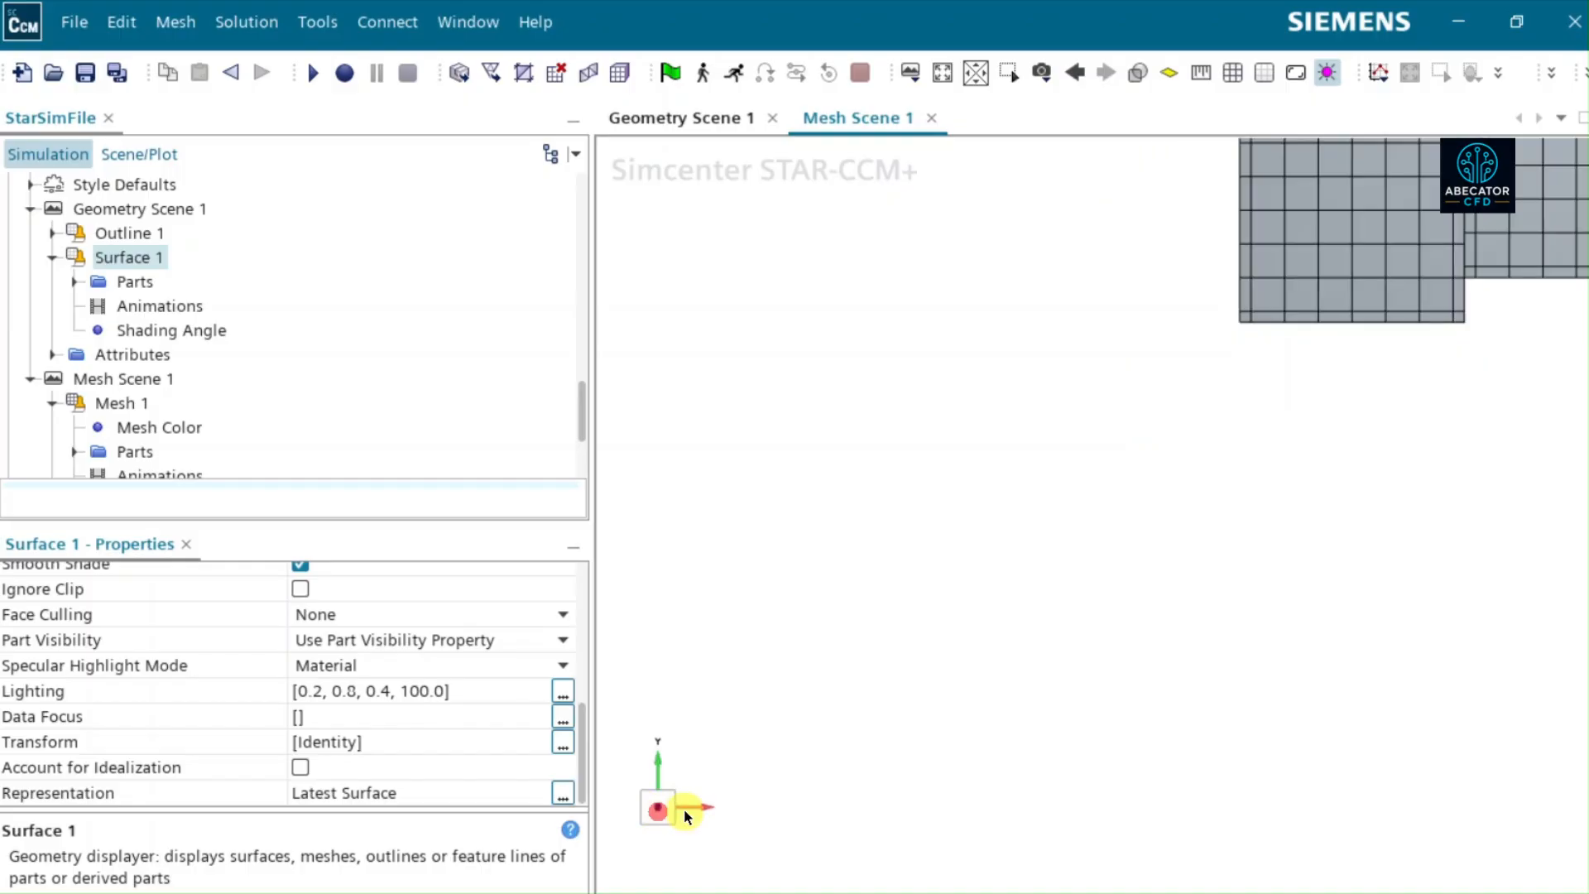
drag(678, 811, 615, 830)
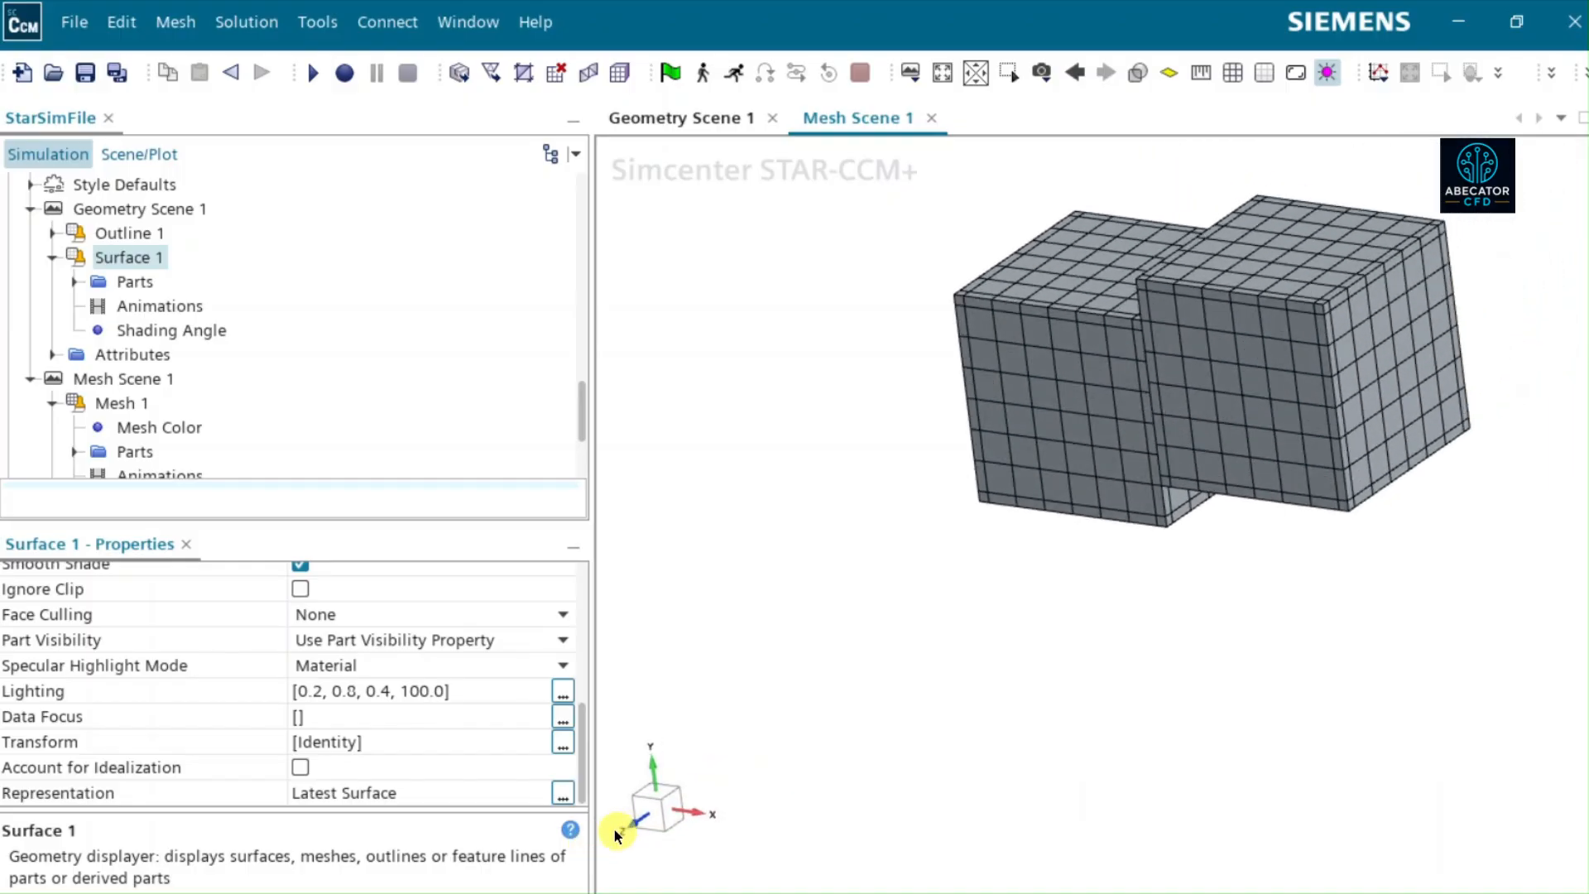
click(670, 815)
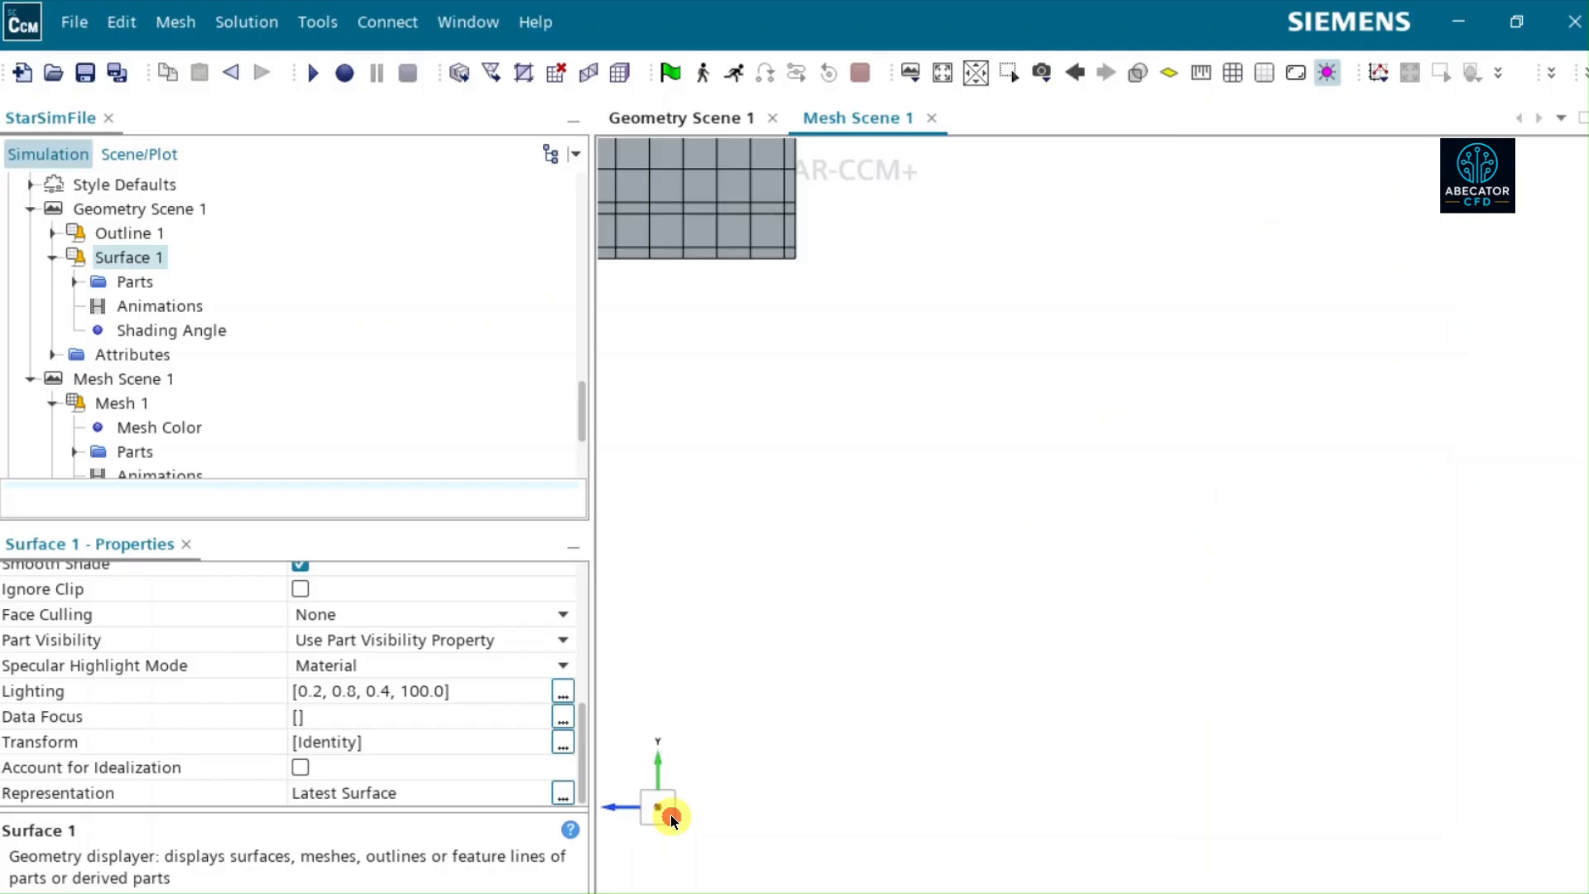
click(937, 75)
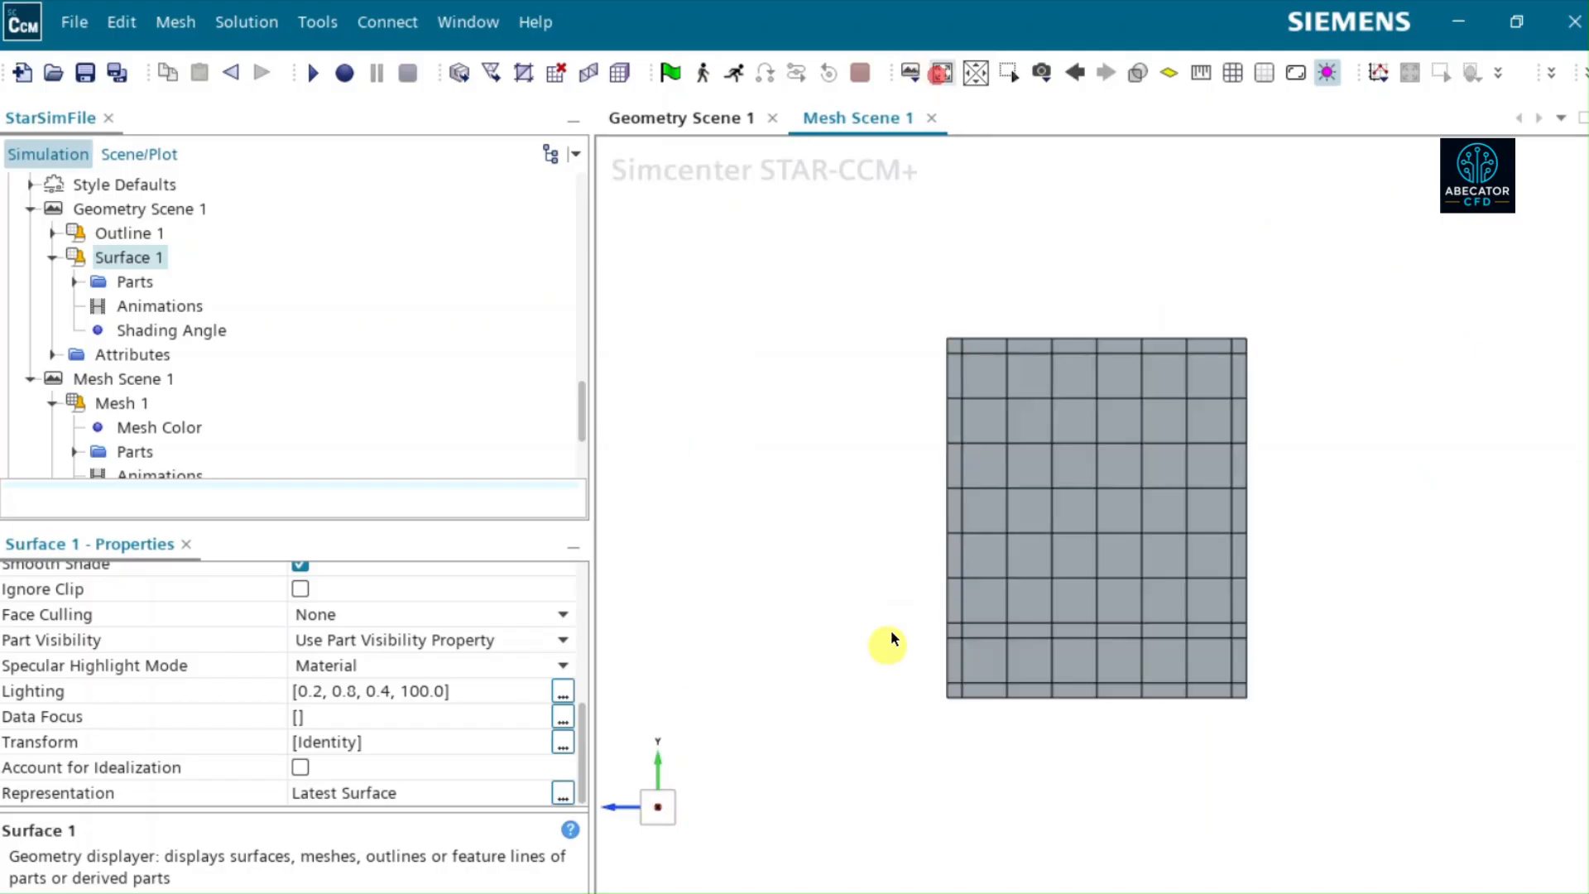
click(672, 811)
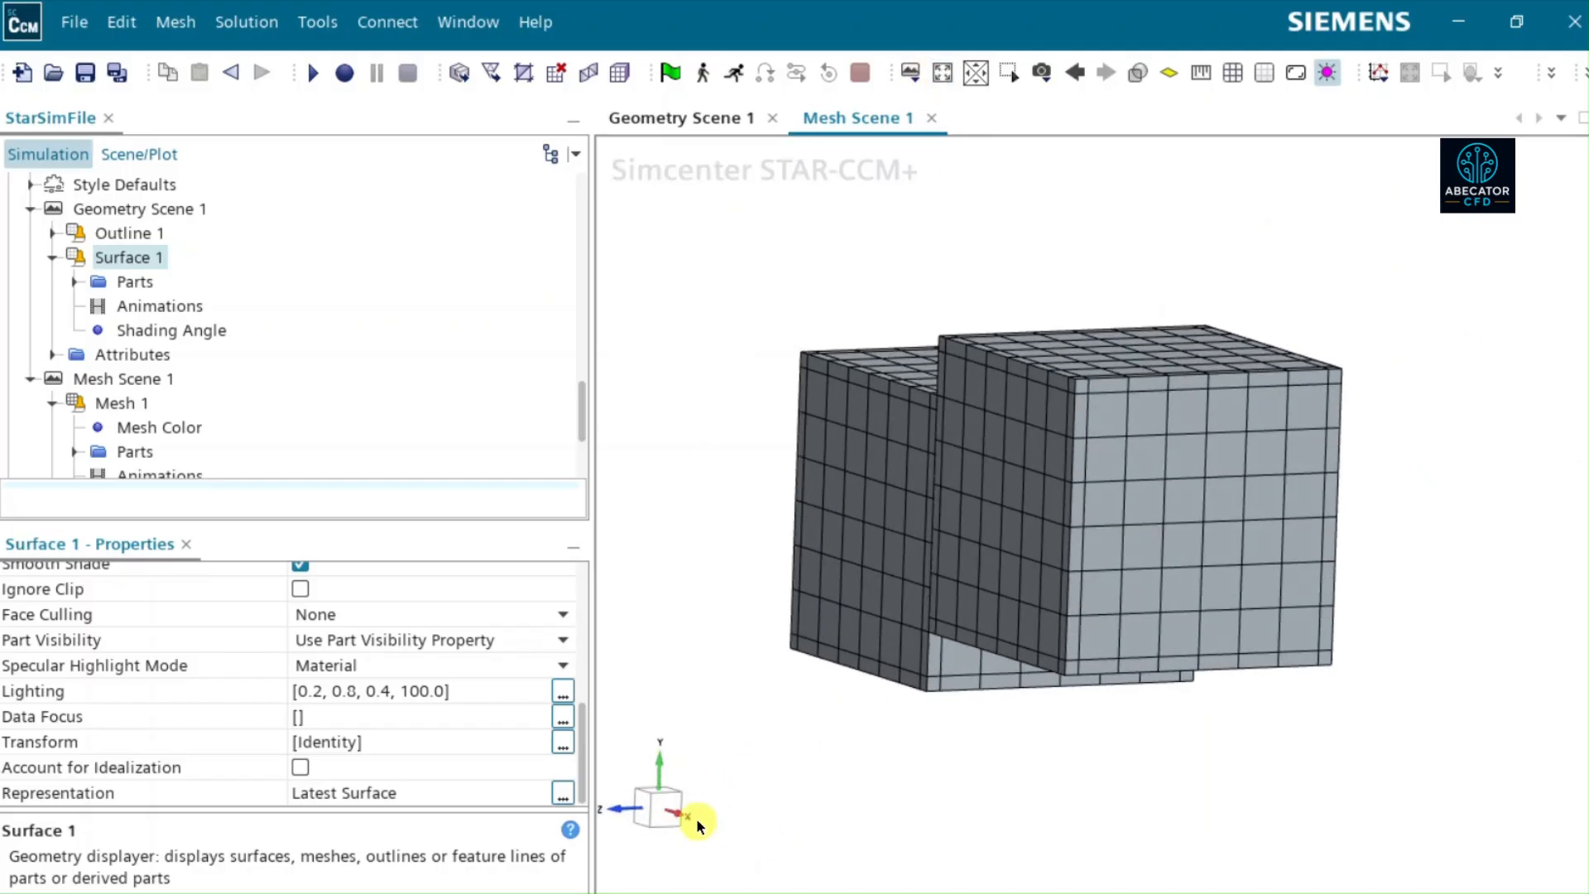
click(642, 811)
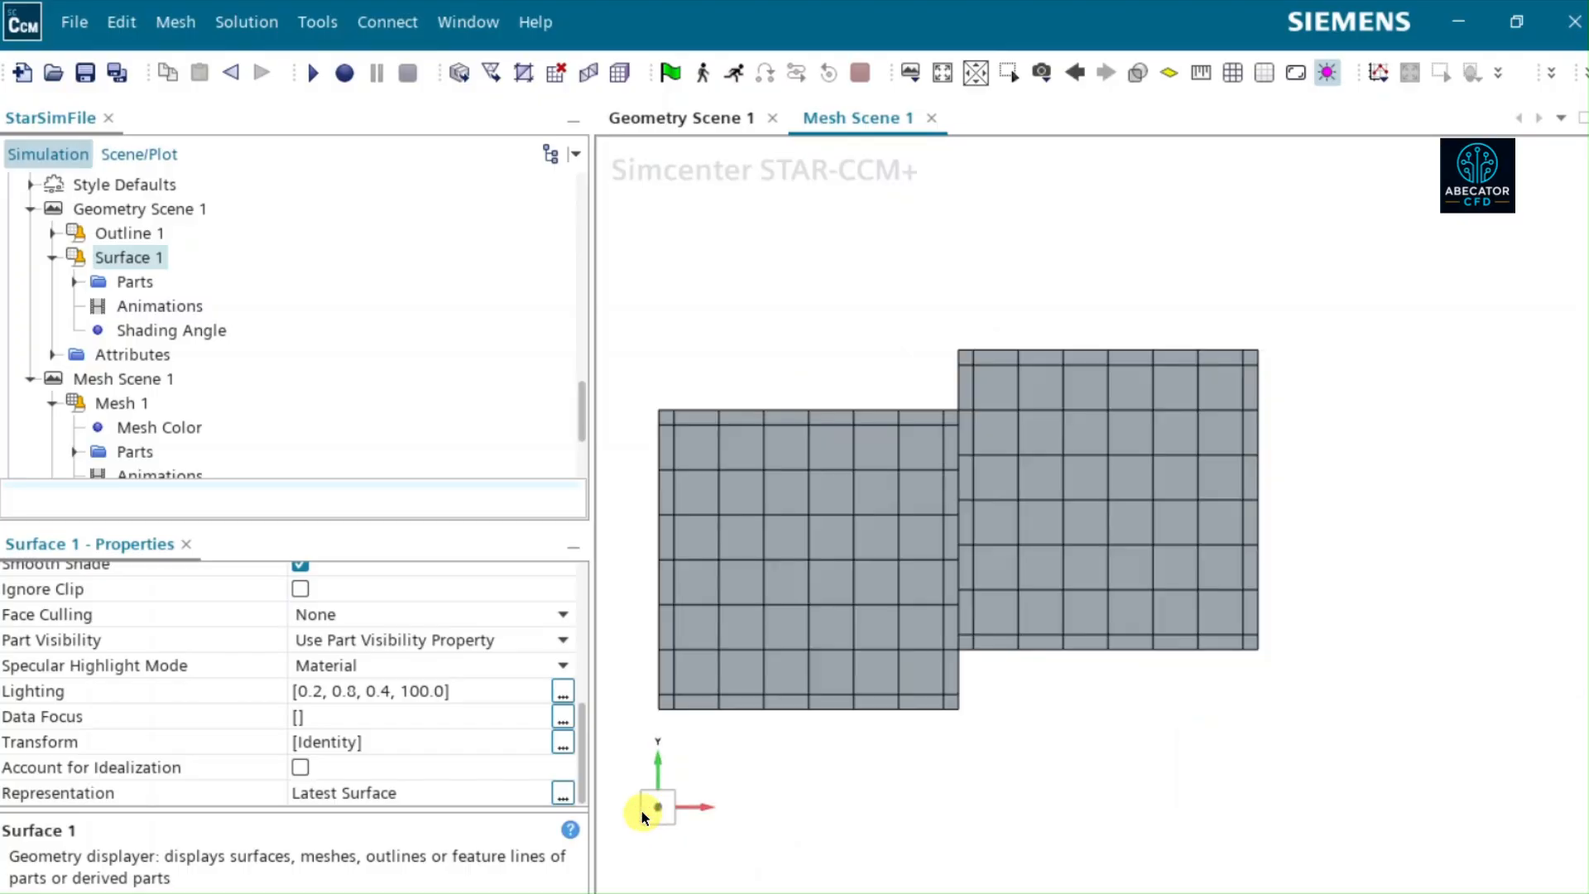
- Rotate the Mesh Scene 1 view about the Y axis using angles of 45 and 60 degrees
click(658, 763)
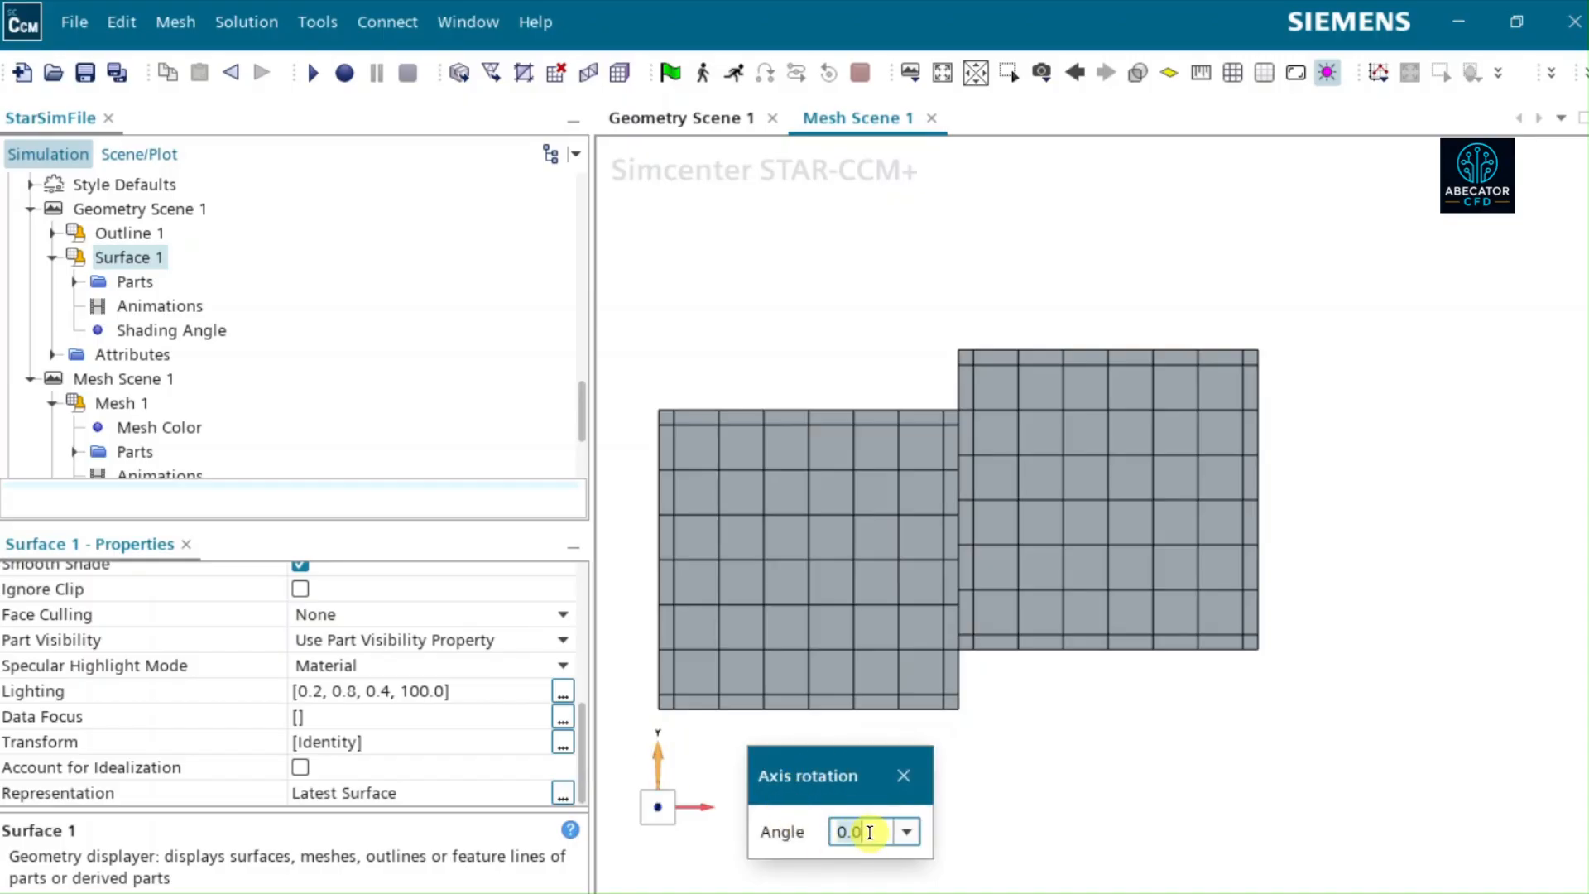
text(45)
key(Return)
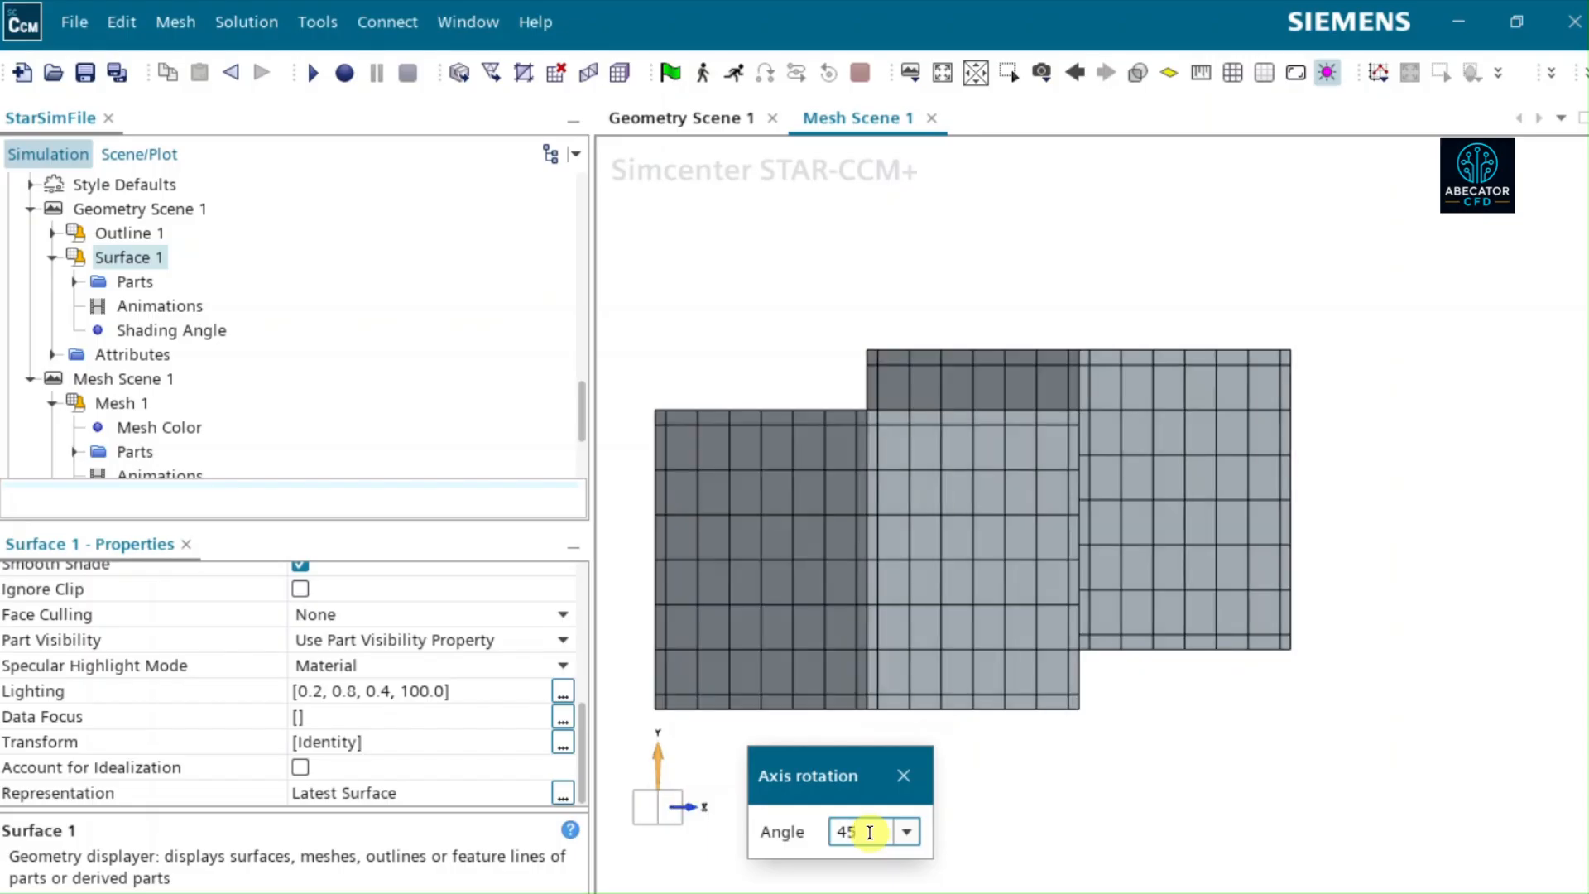
key(BackSpace)
key(BackSpace)
text(60)
key(Return)
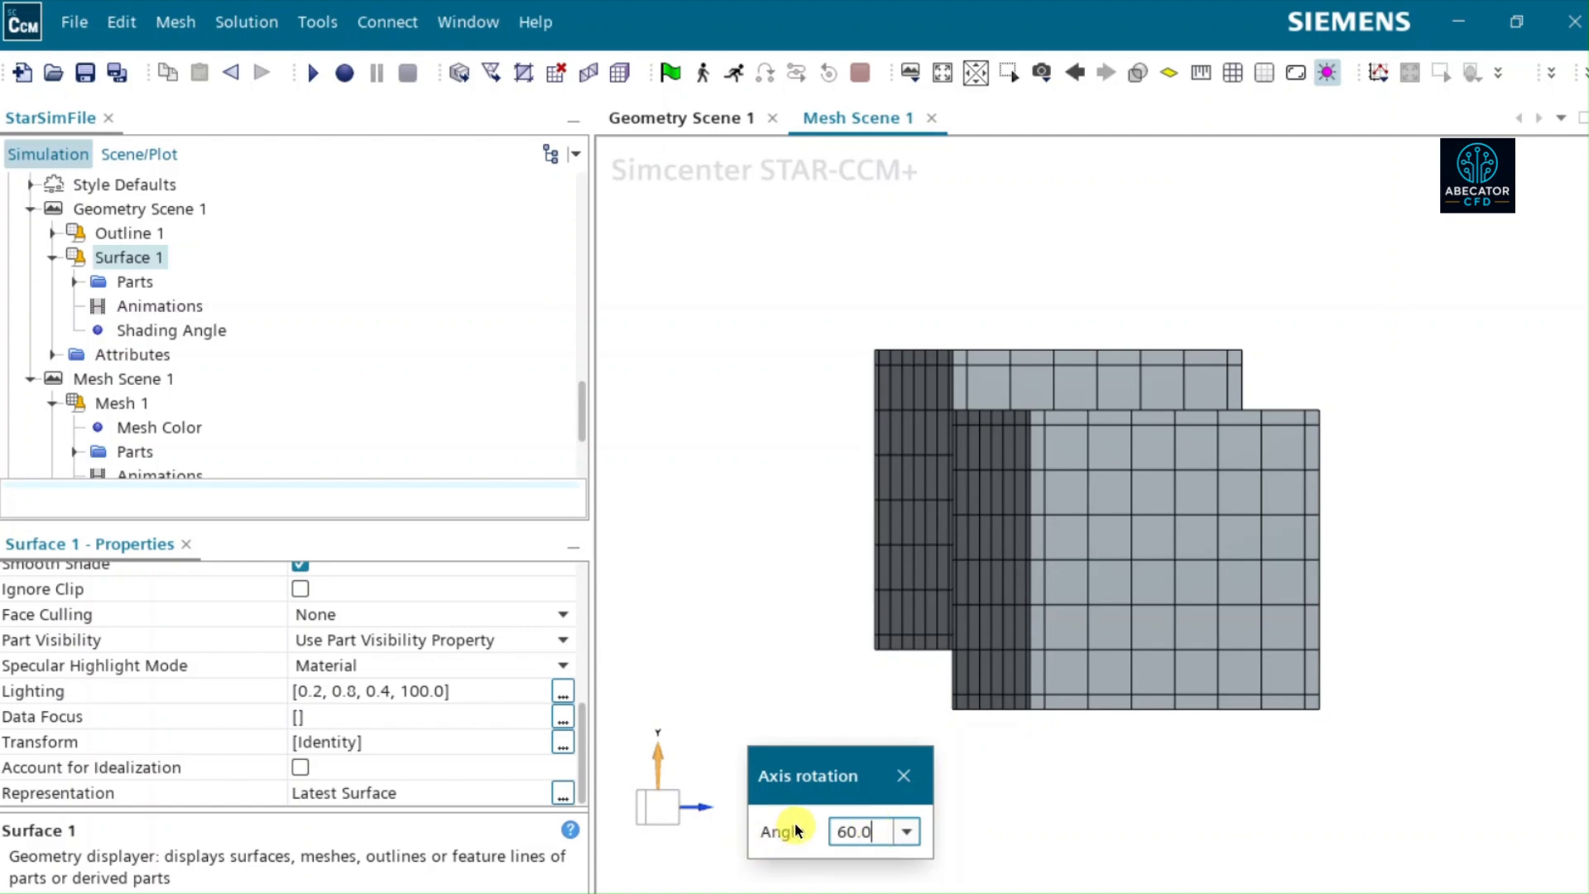
click(901, 776)
- Return Mesh Scene 1 to the front view and examine the cells along the shared boundary of both blocks
drag(730, 788, 672, 810)
click(672, 810)
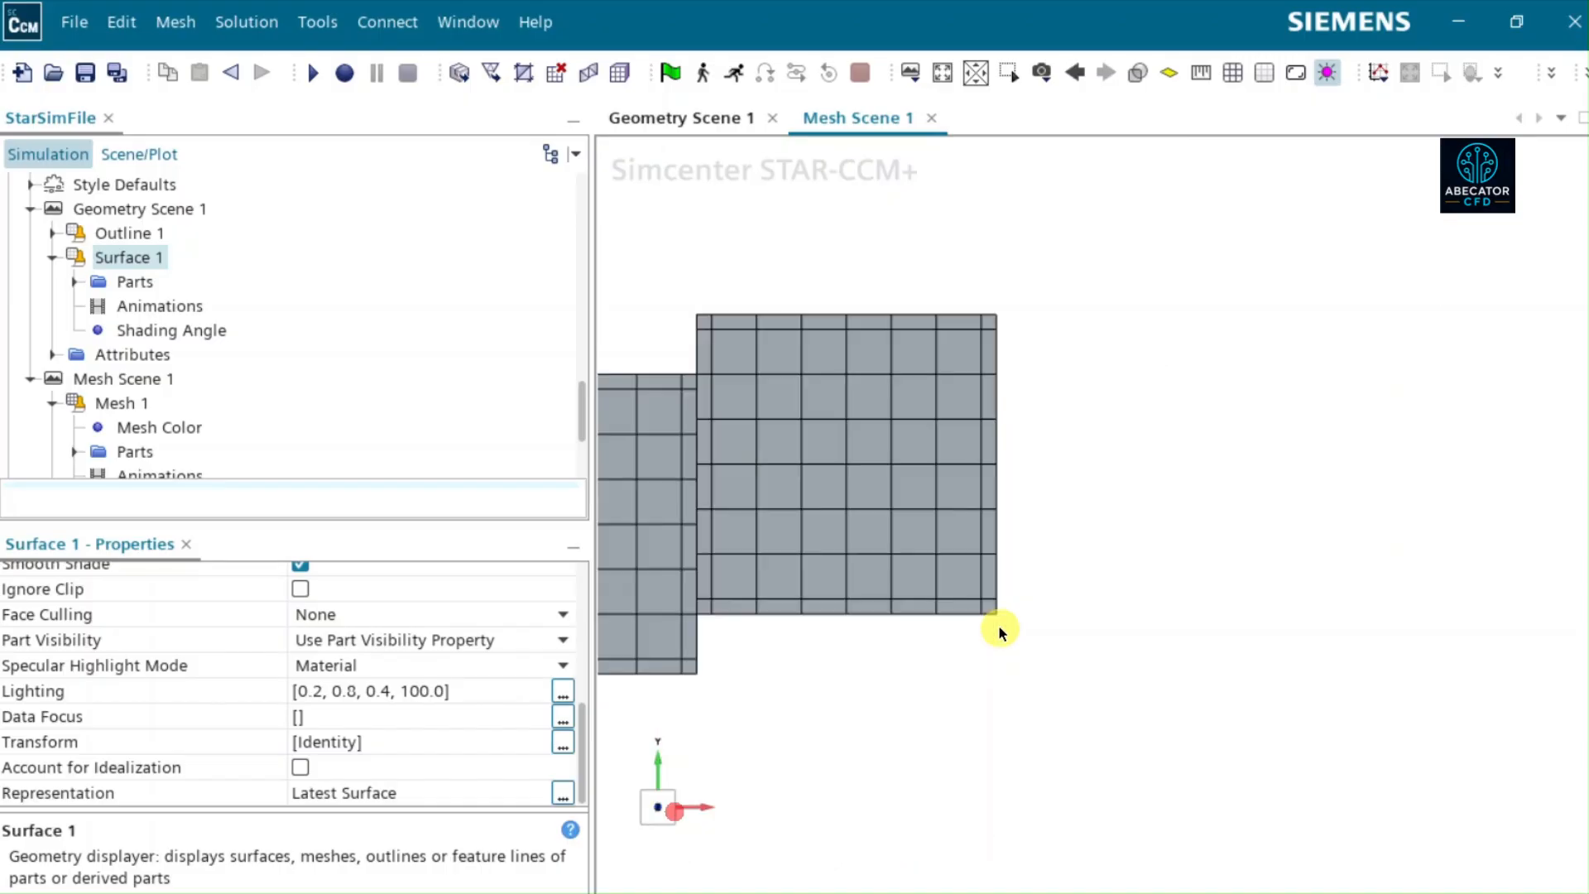
click(932, 74)
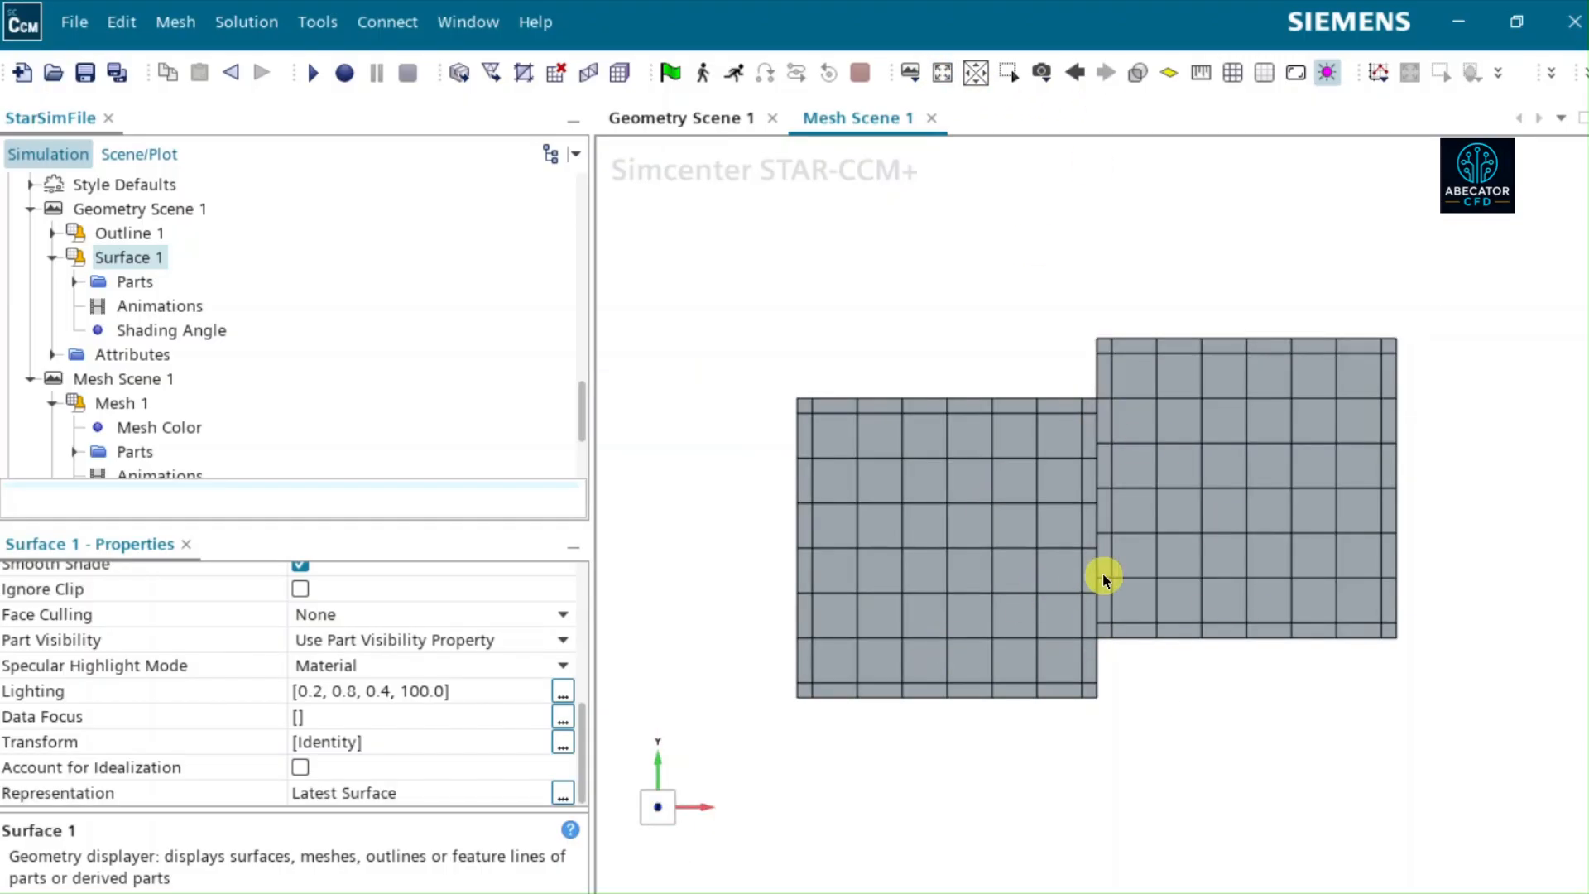
scroll(154, 305, up, 10)
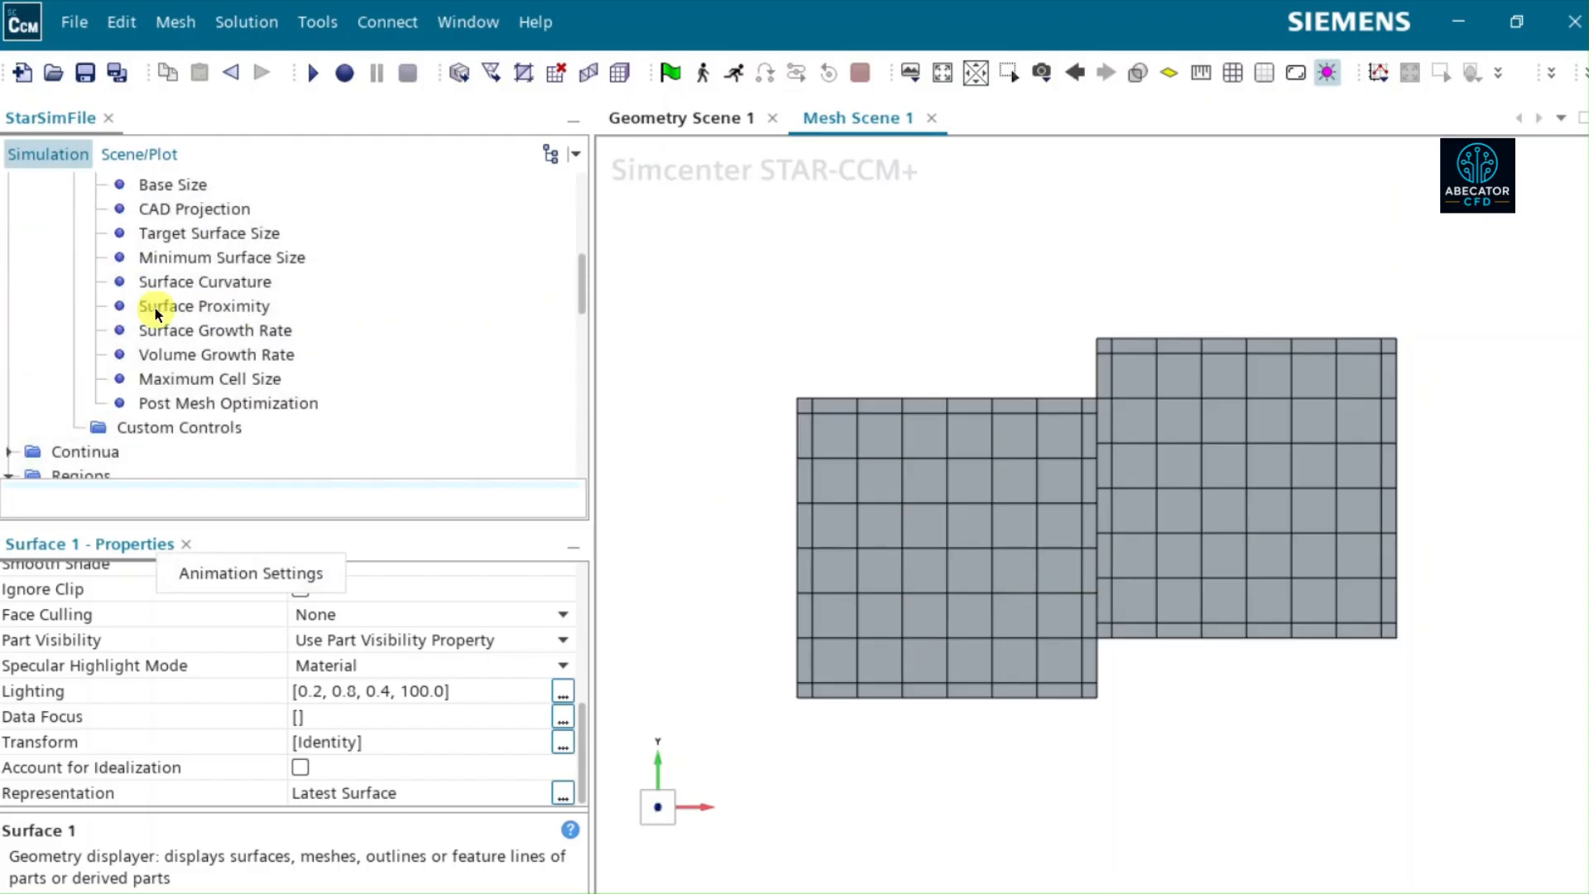
scroll(155, 313, up, 3)
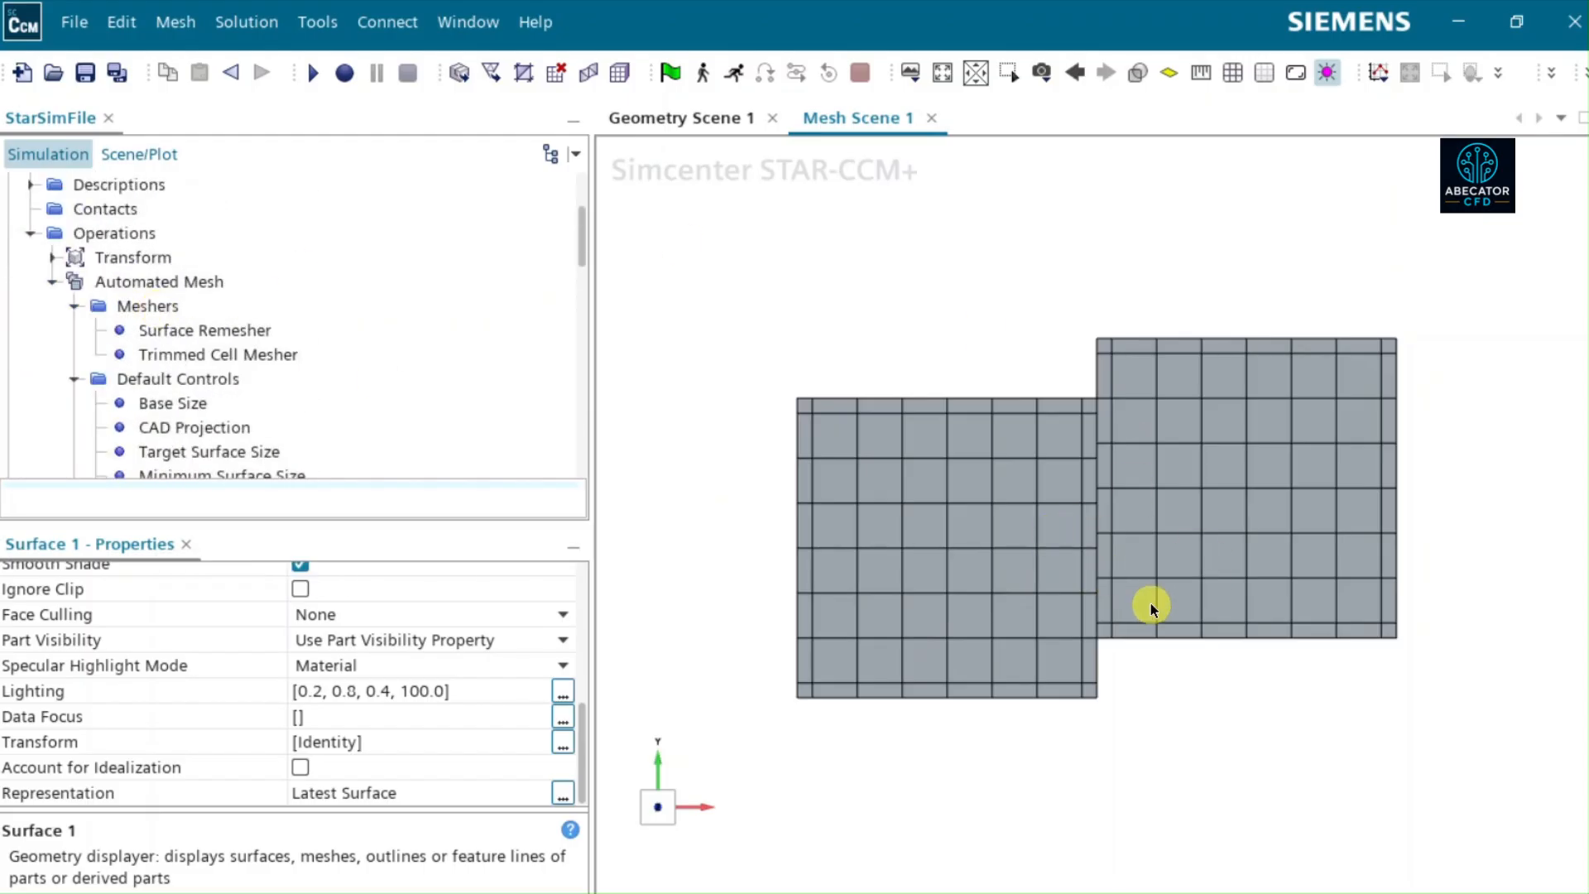
scroll(1113, 605, up, 5)
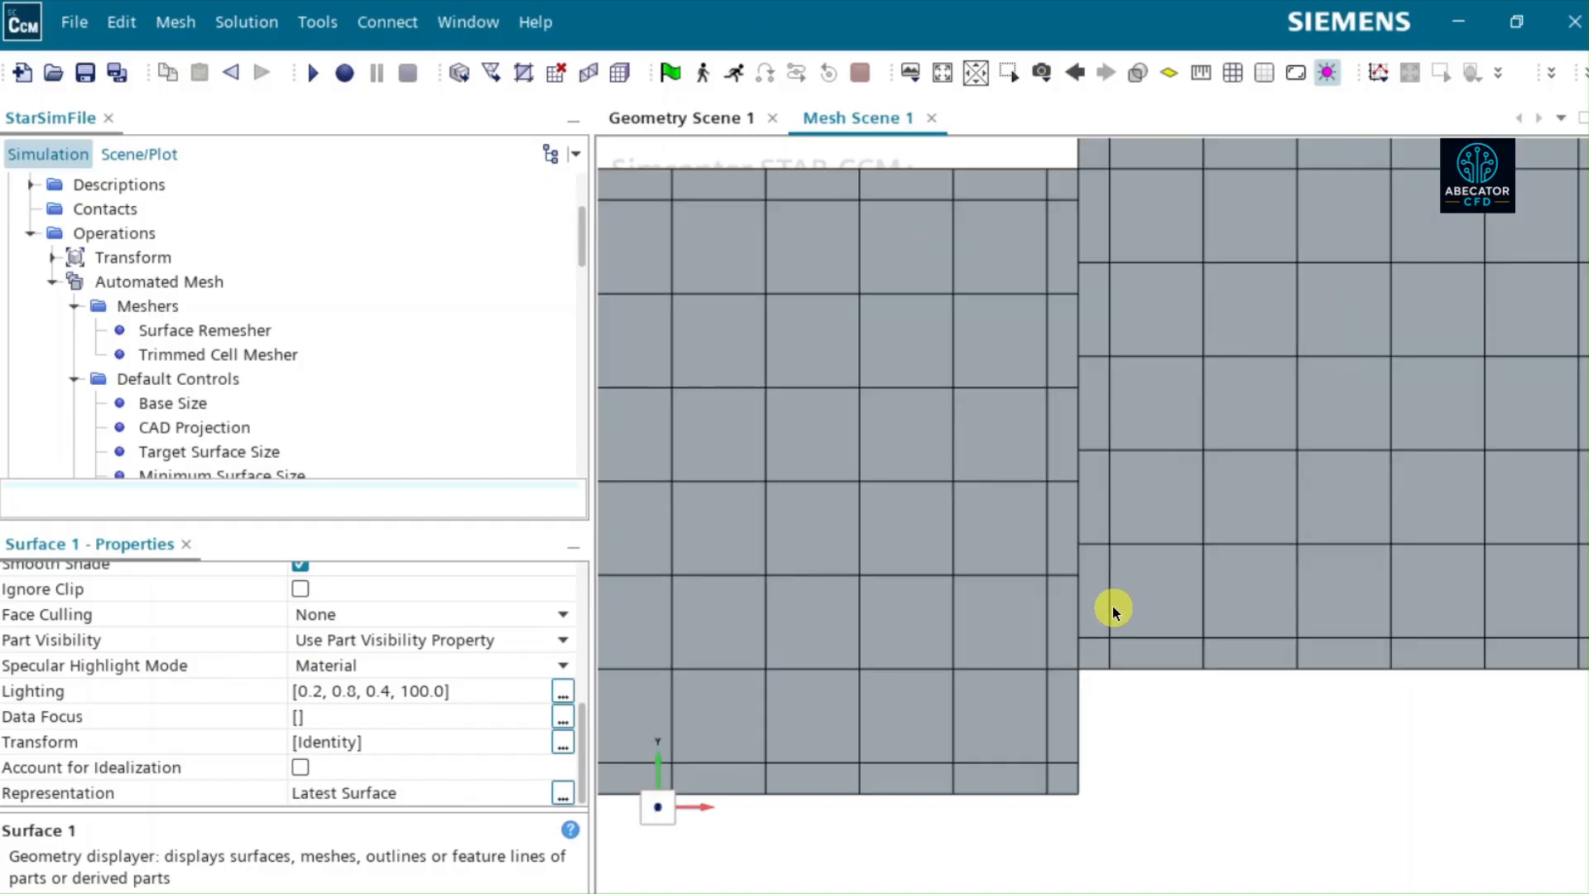
mouse_move(1109, 651)
mouse_down()
mouse_move(1050, 640)
mouse_move(1091, 669)
mouse_up()
scroll(1092, 672, up, 2)
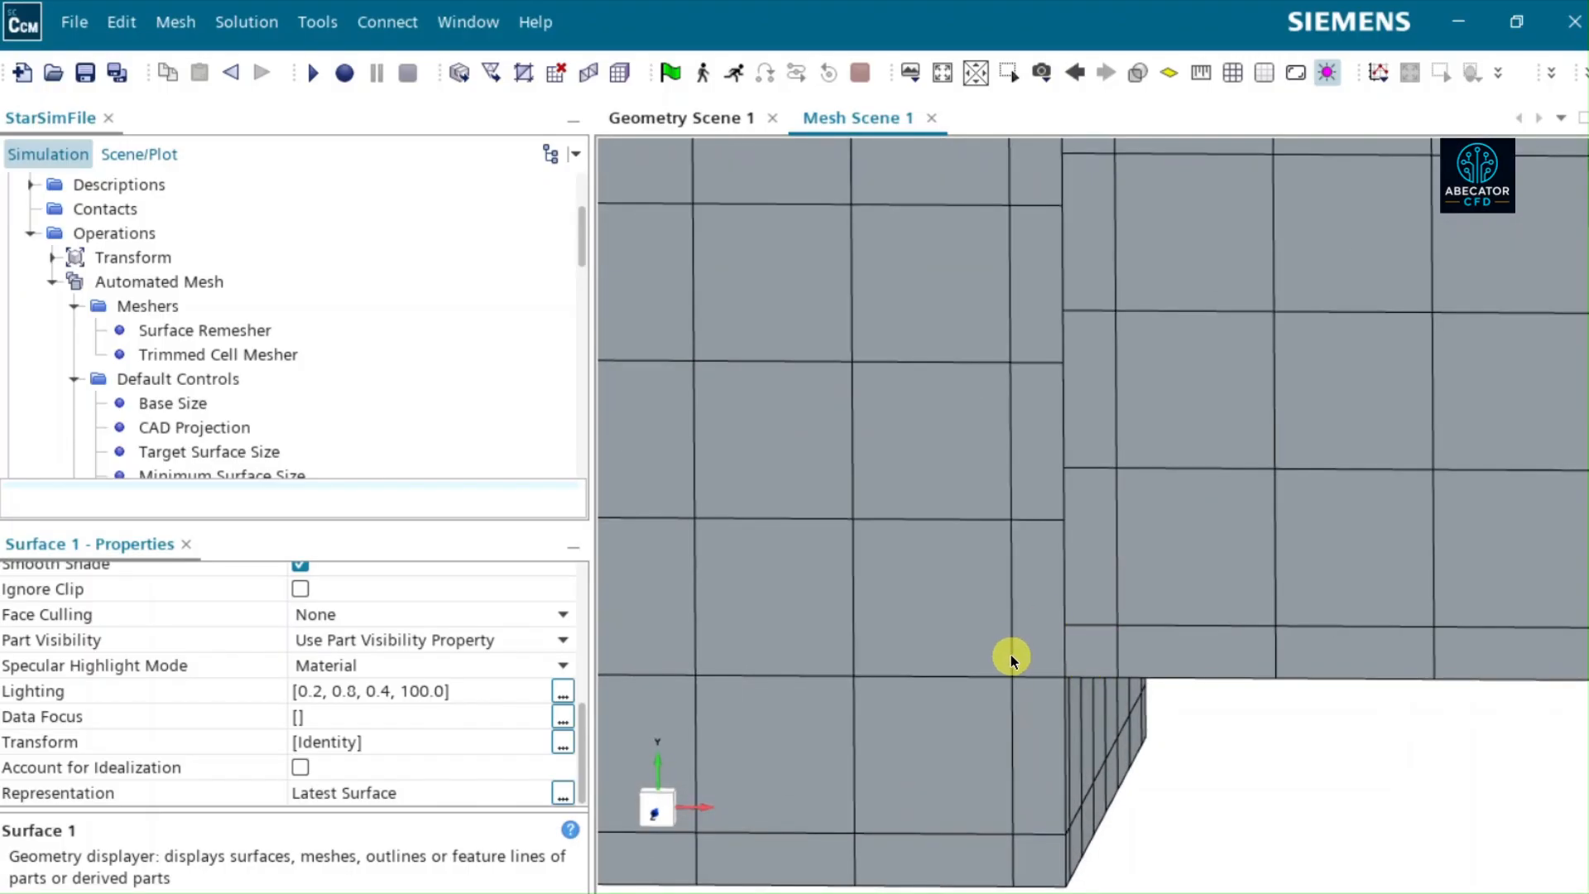
scroll(1070, 609, up, 2)
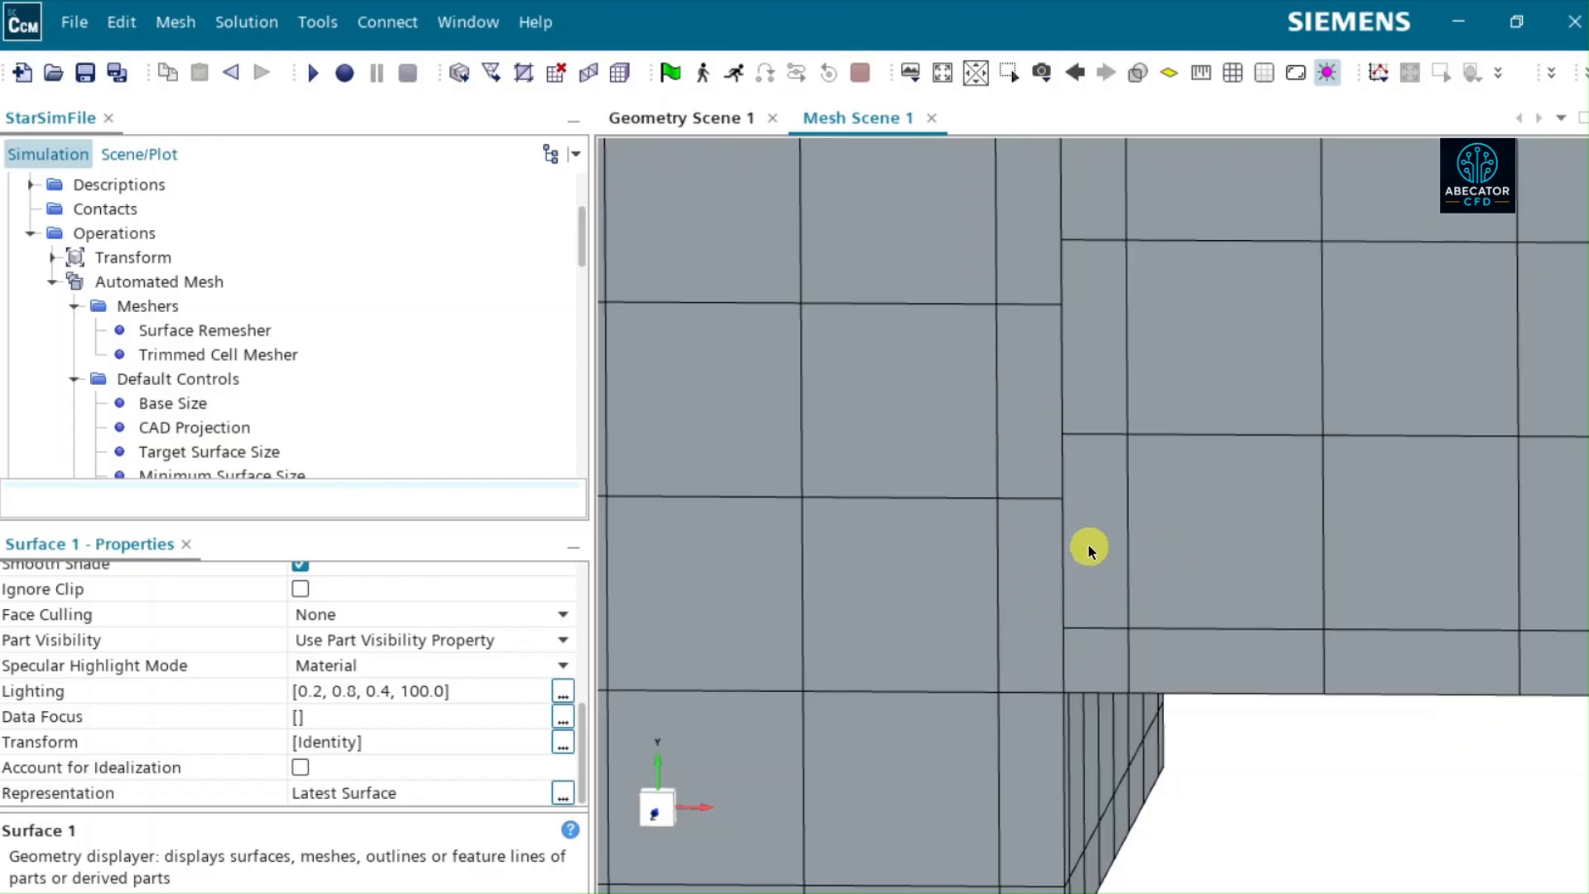
scroll(1089, 551, down, 1)
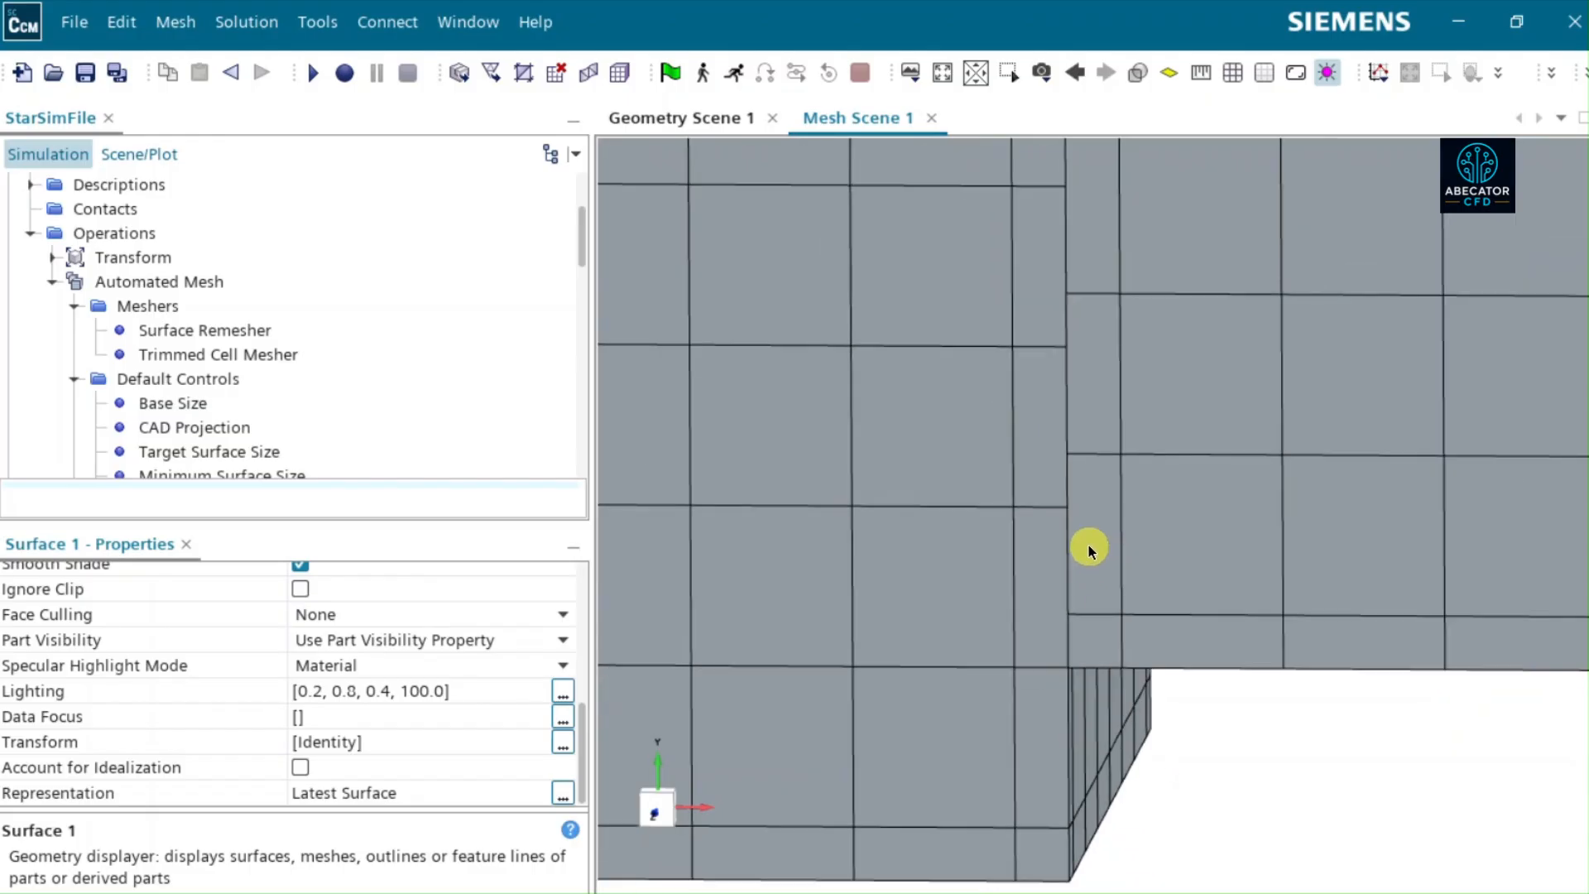
scroll(1089, 548, down, 1)
scroll(1089, 545, down, 3)
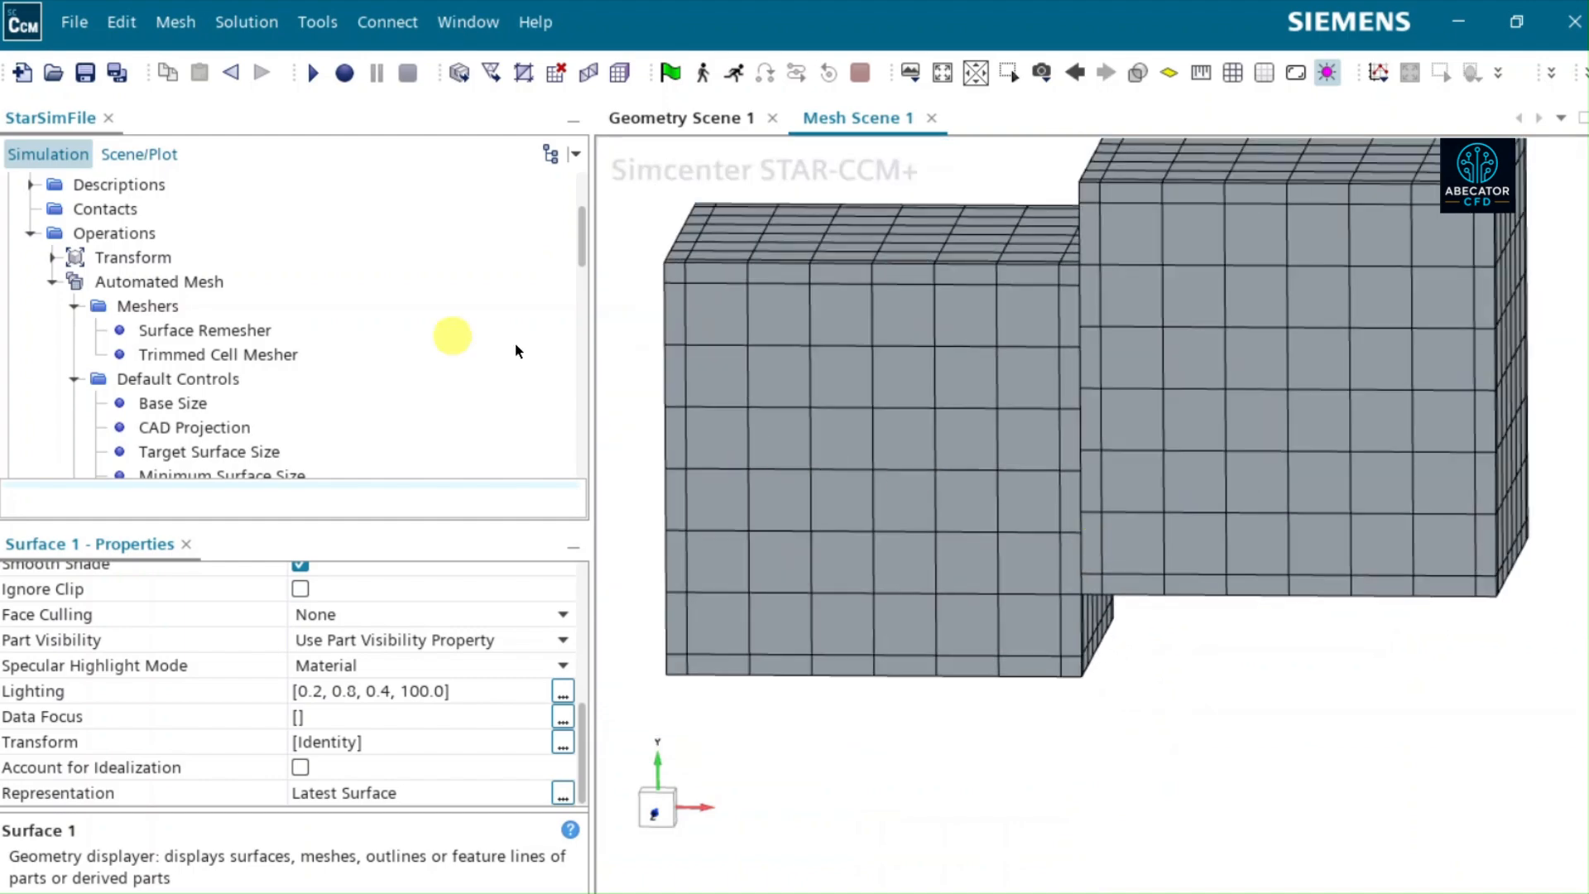
- Enable Perform Mesh Alignment for the Trimmed Cell Mesher of the Automated Mesh operation
scroll(231, 324, down, 1)
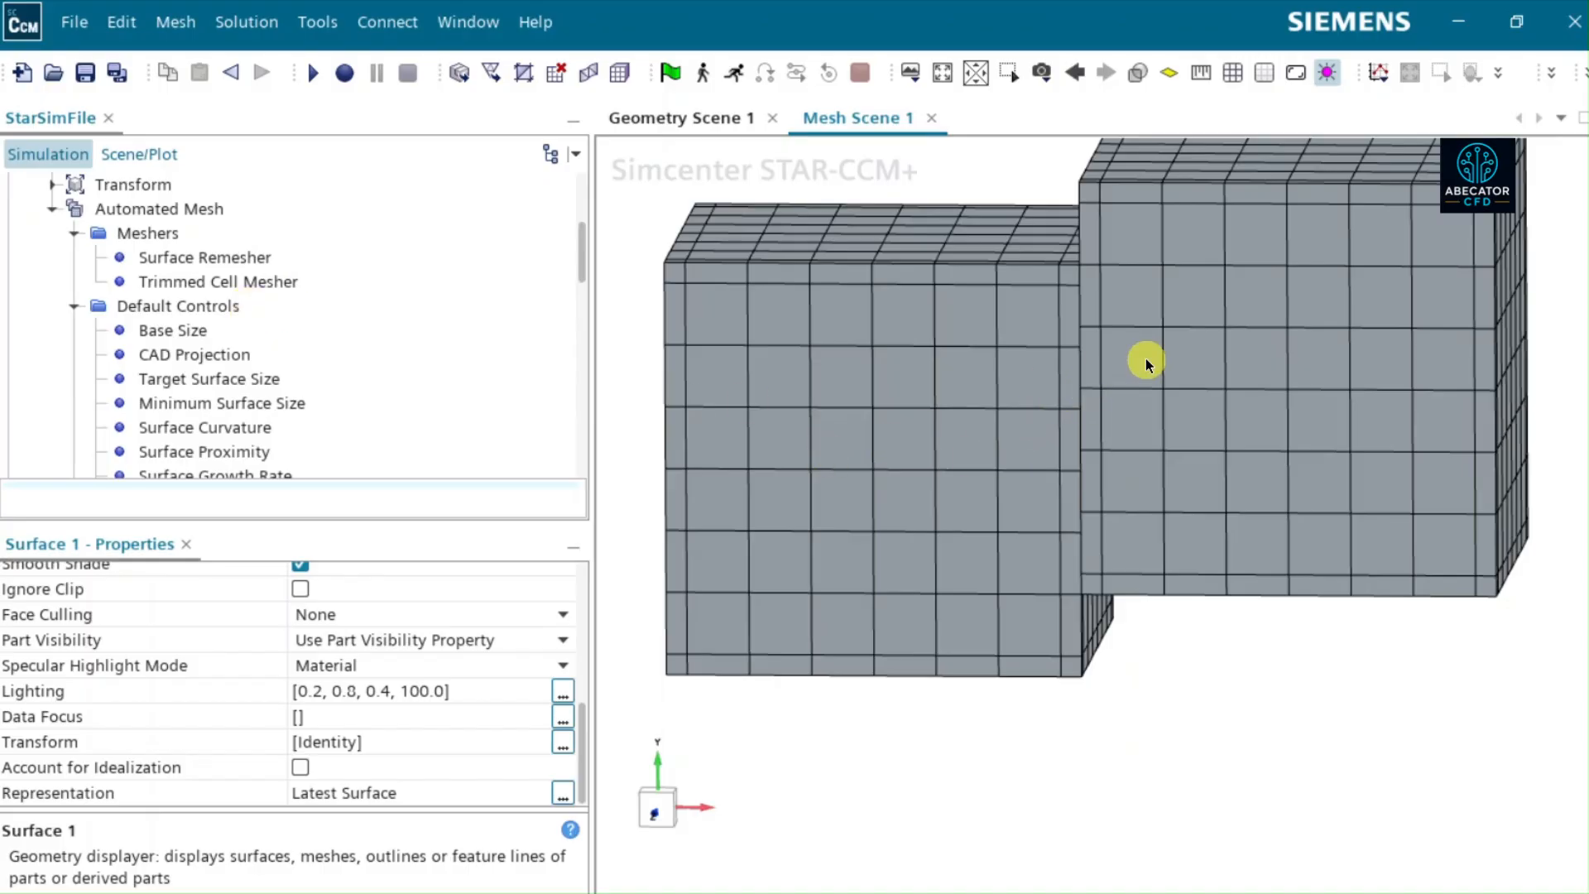
click(196, 283)
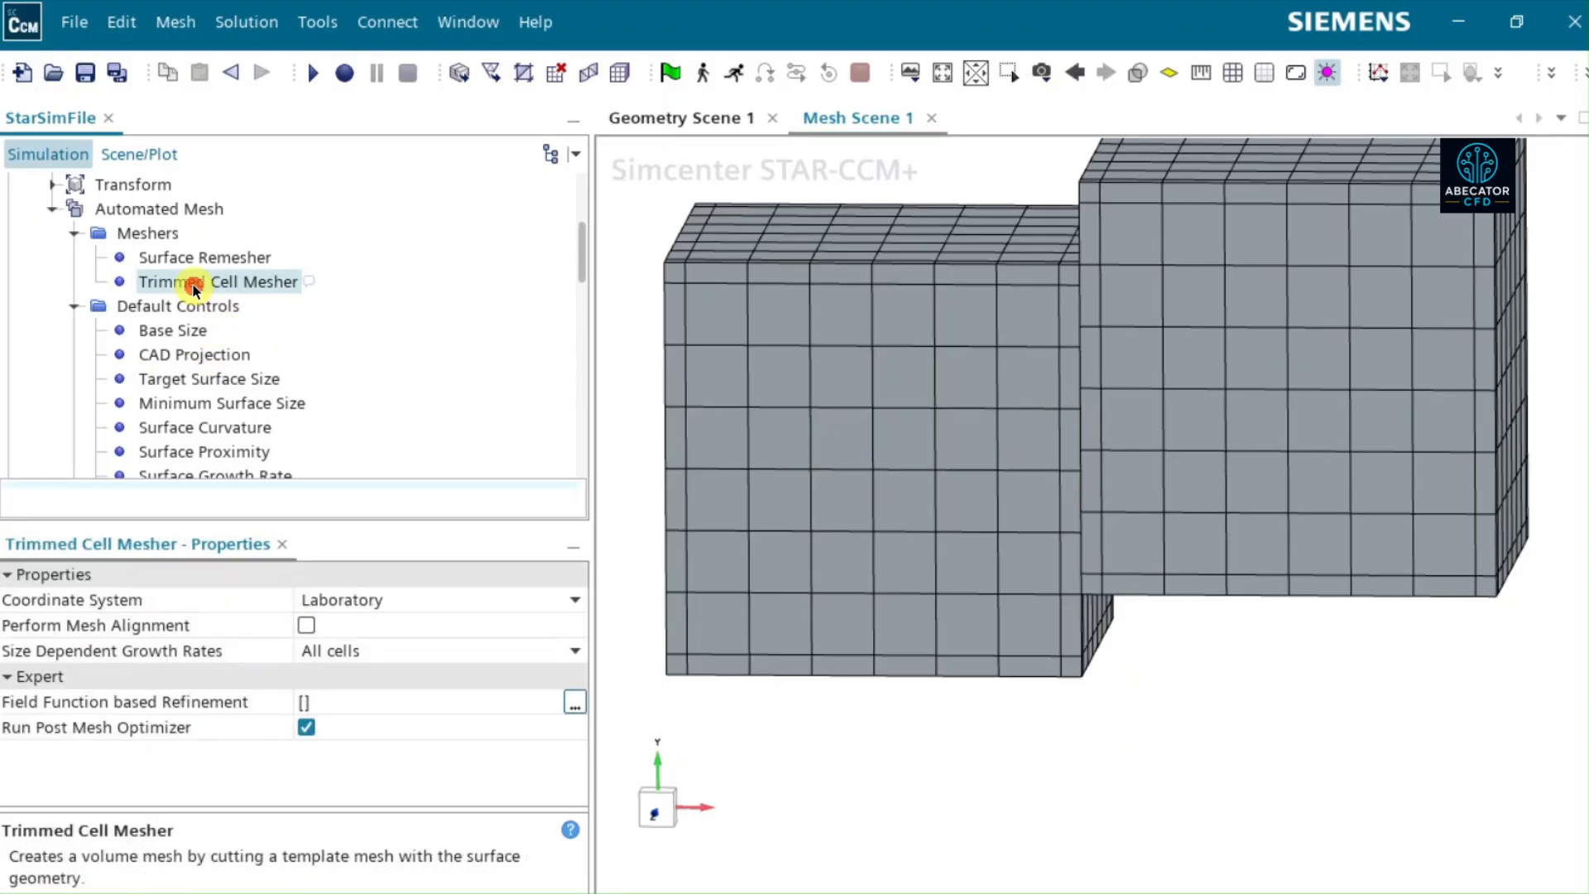
click(306, 626)
- Check the Mesh Alignment Location coordinates and where the alignment point lies on the meshed blocks
scroll(242, 296, down, 2)
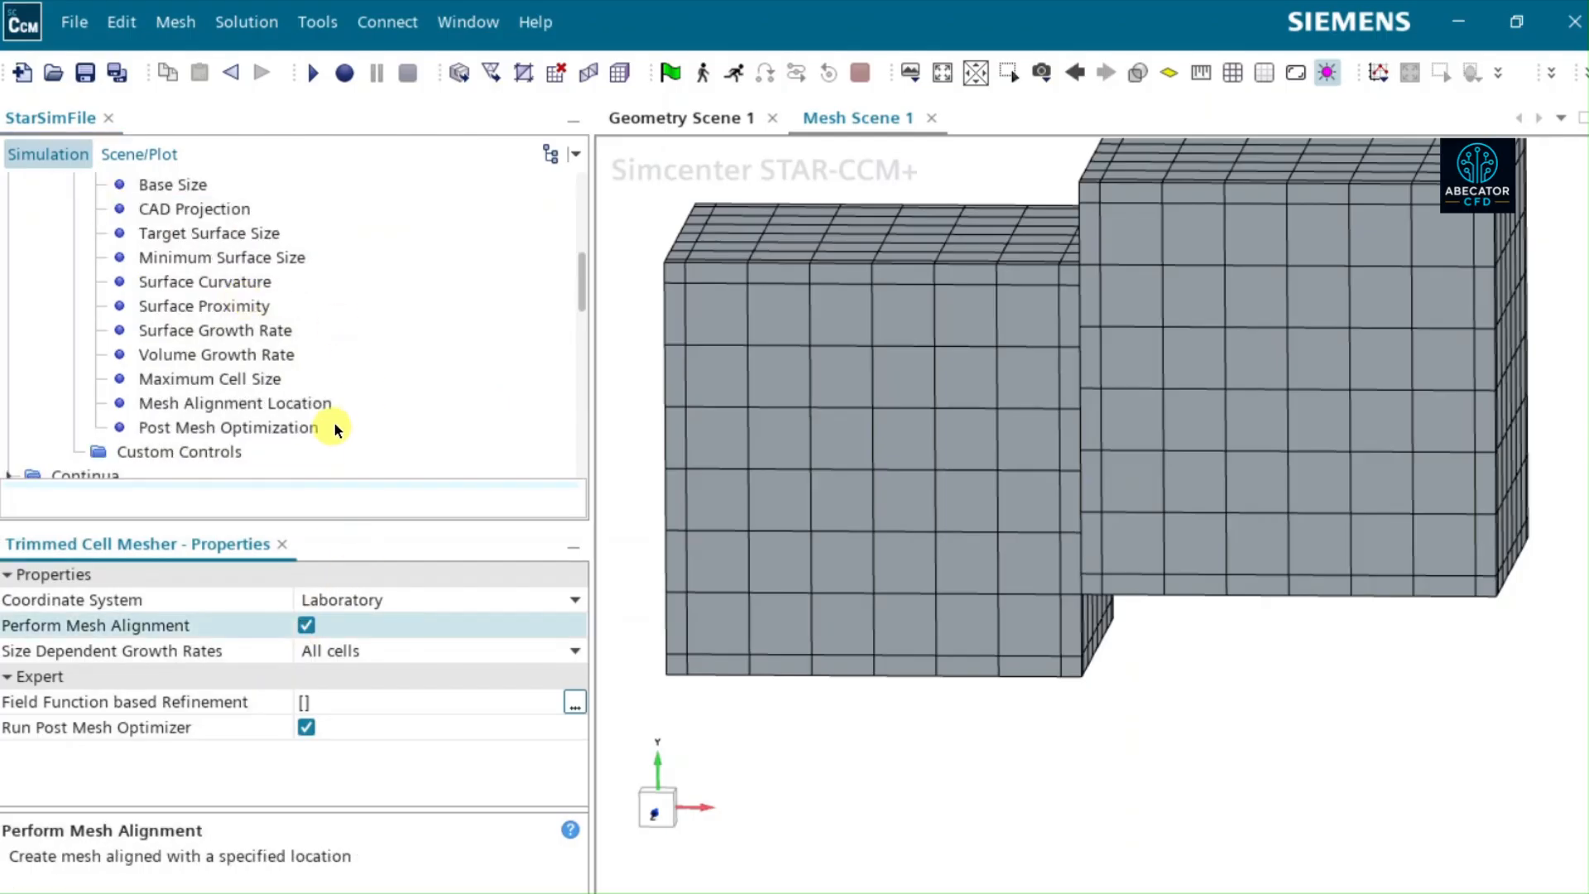
click(283, 403)
drag(807, 568, 928, 571)
scroll(928, 571, down, 1)
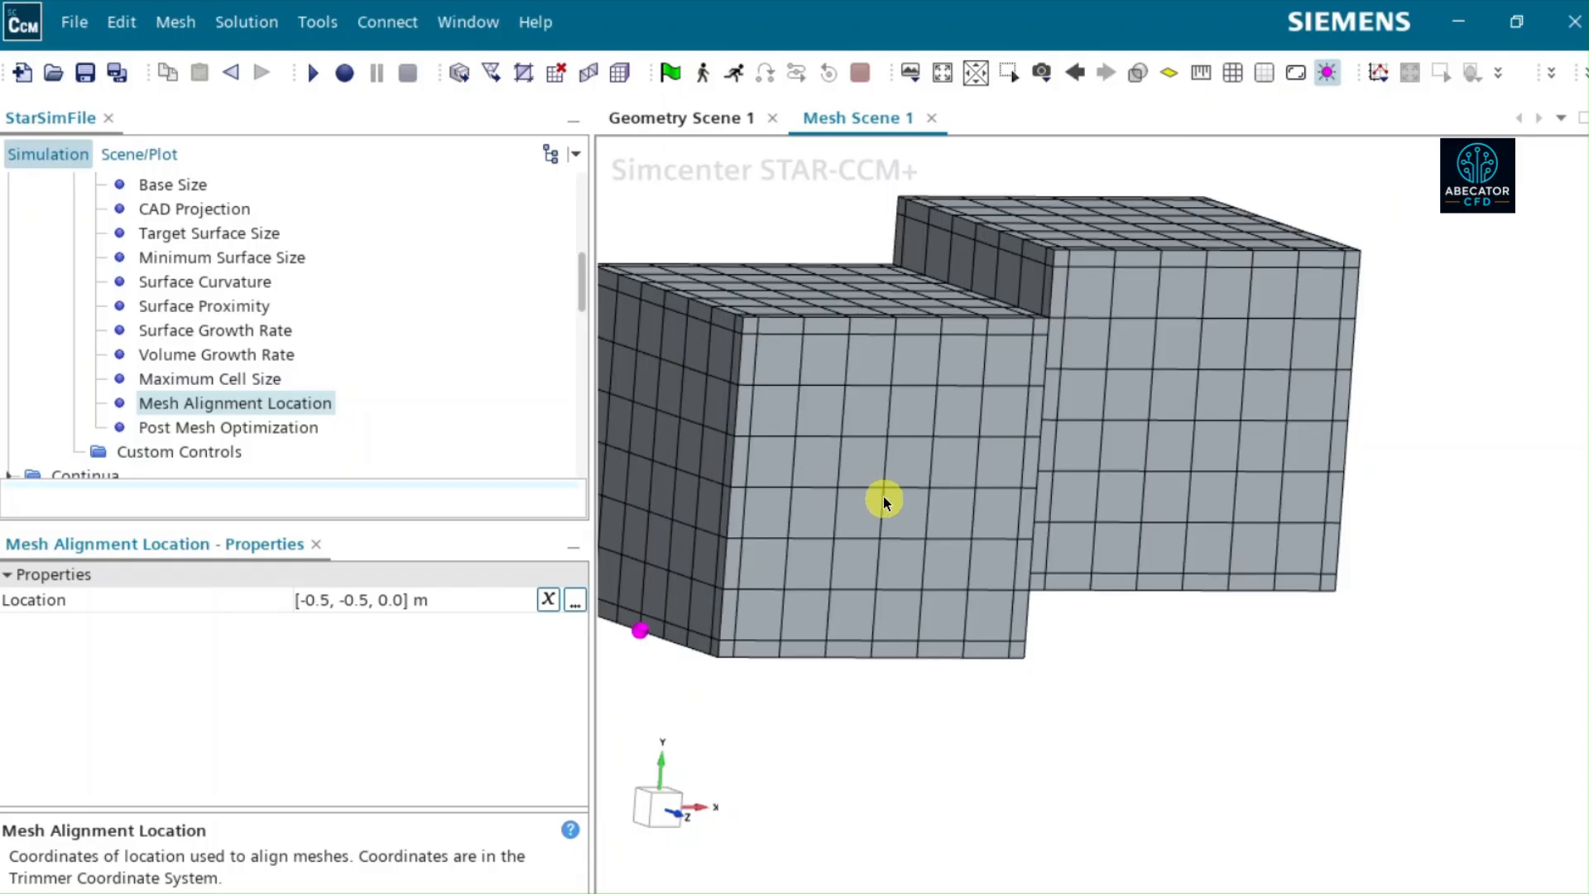
mouse_move(882, 498)
mouse_down()
mouse_move(817, 513)
mouse_move(816, 443)
mouse_up()
- Review the Trimmed Cell Mesher properties and the Automated Mesh operation's per-part meshing setting and input parts
scroll(208, 349, up, 3)
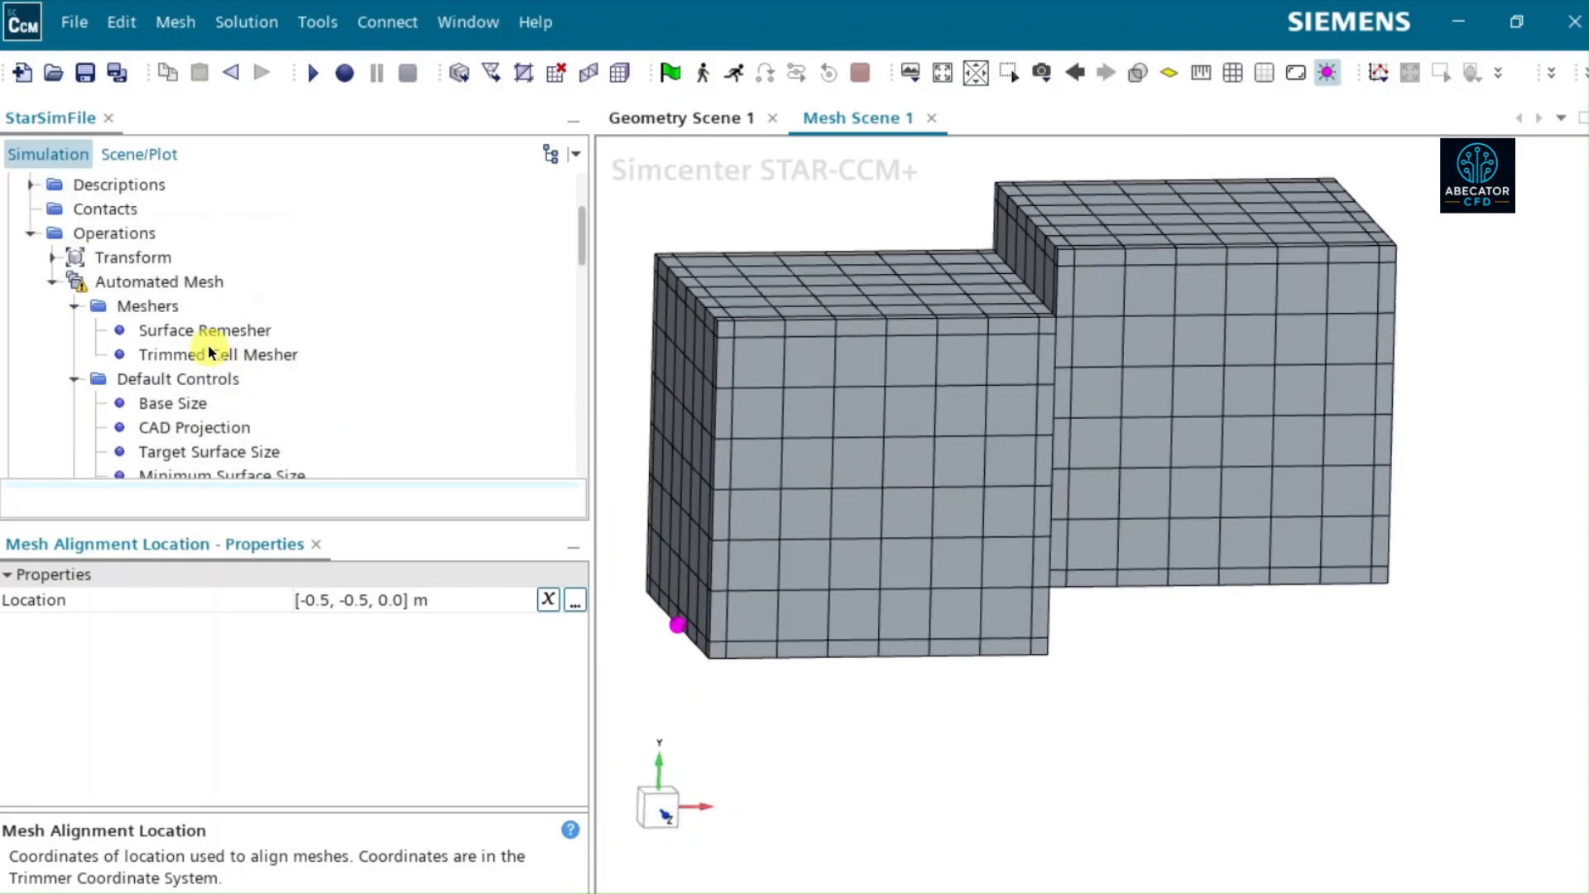
click(212, 351)
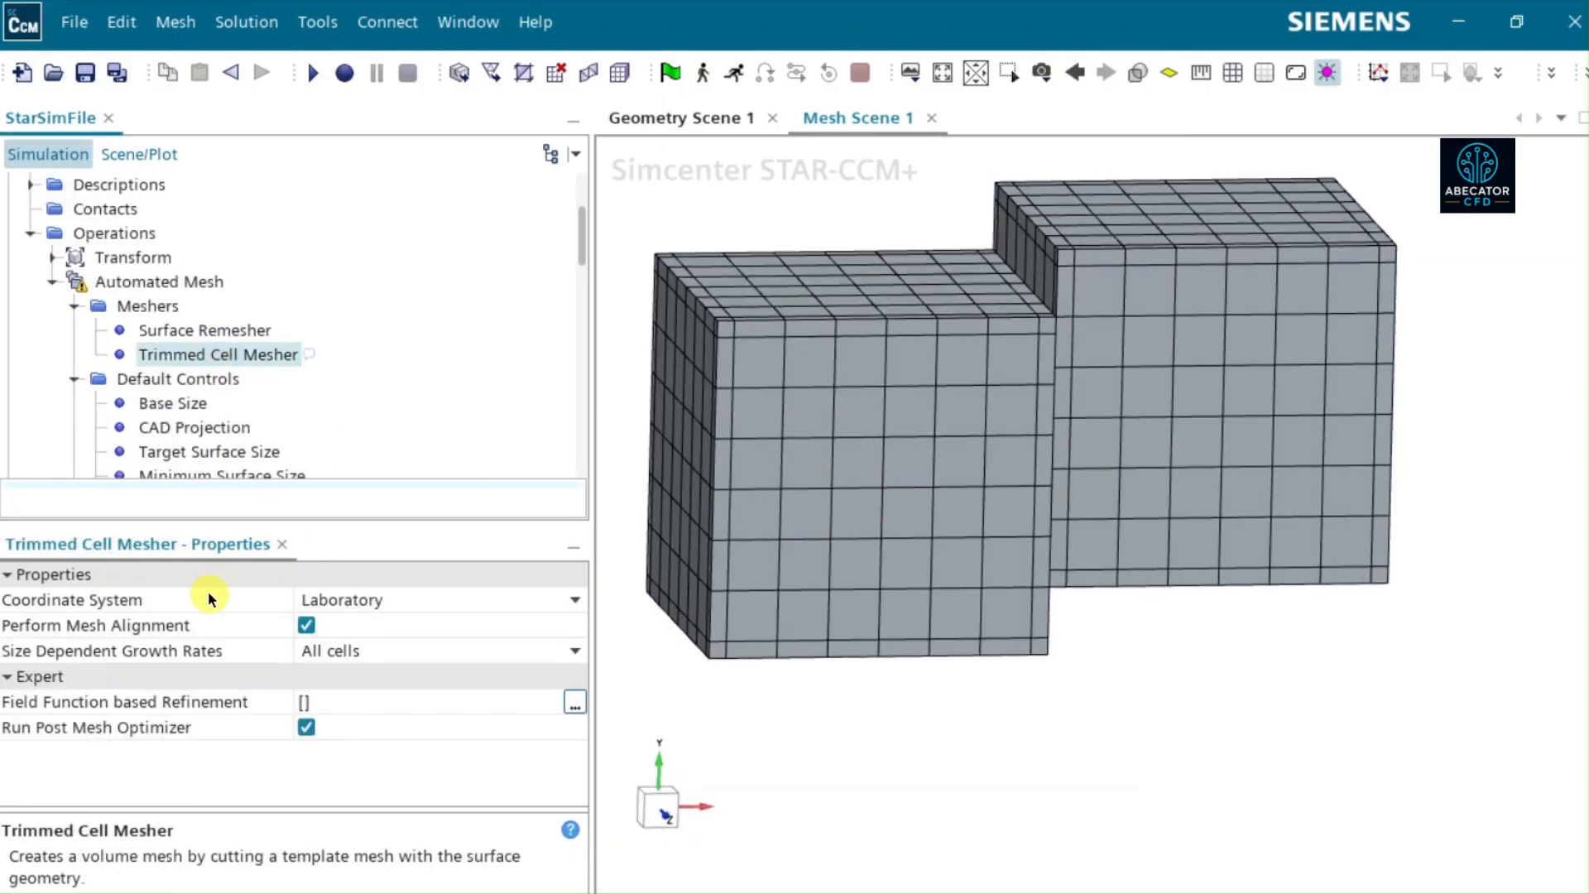
click(164, 282)
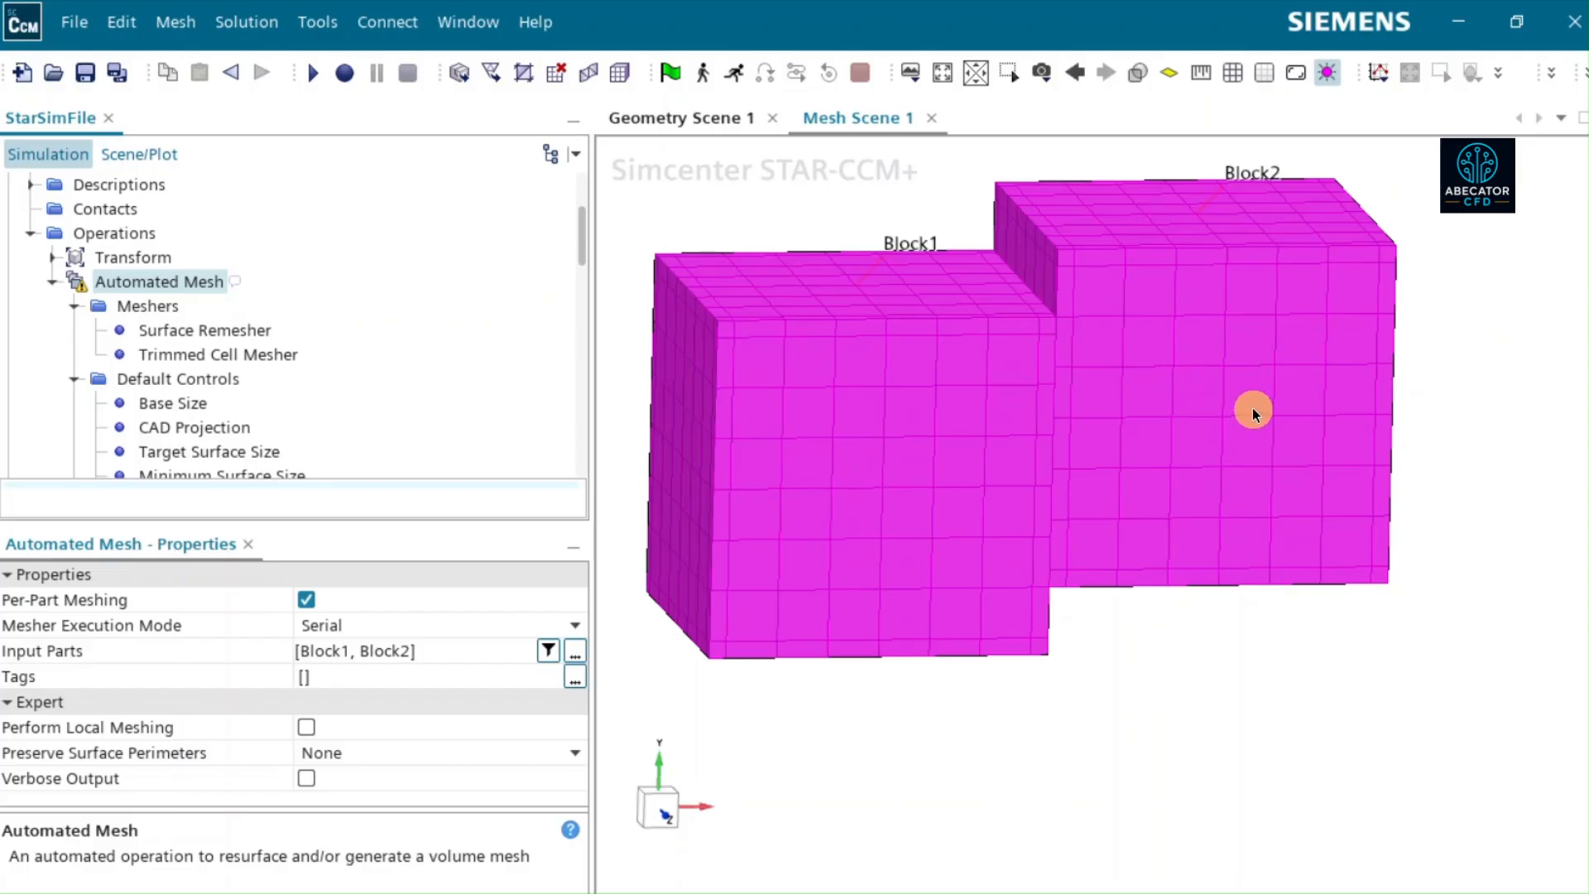
click(1096, 764)
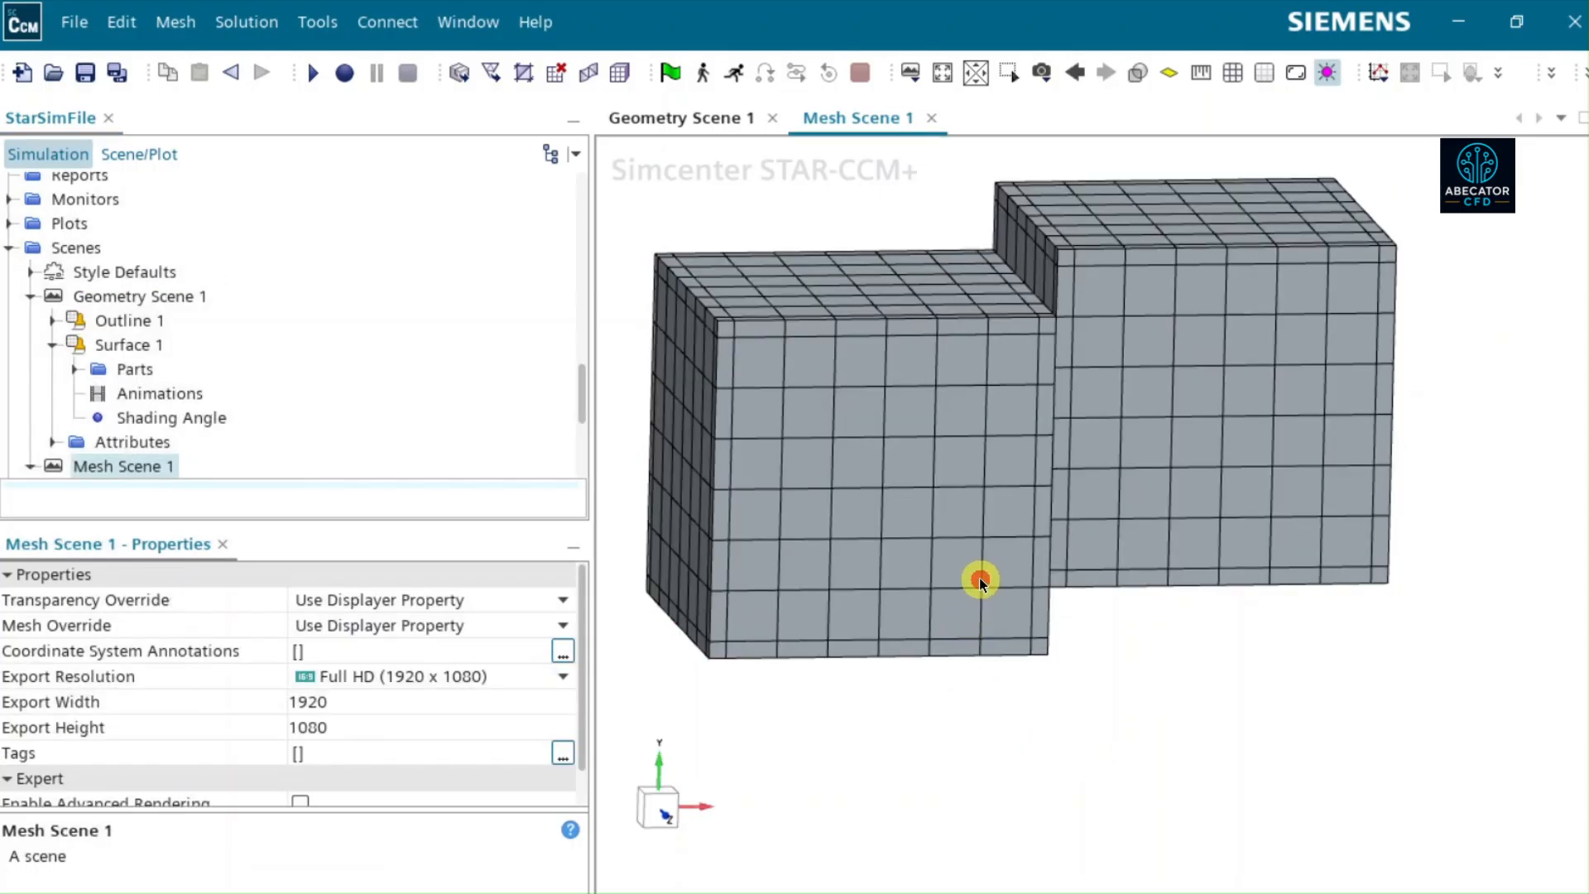
drag(981, 578, 953, 552)
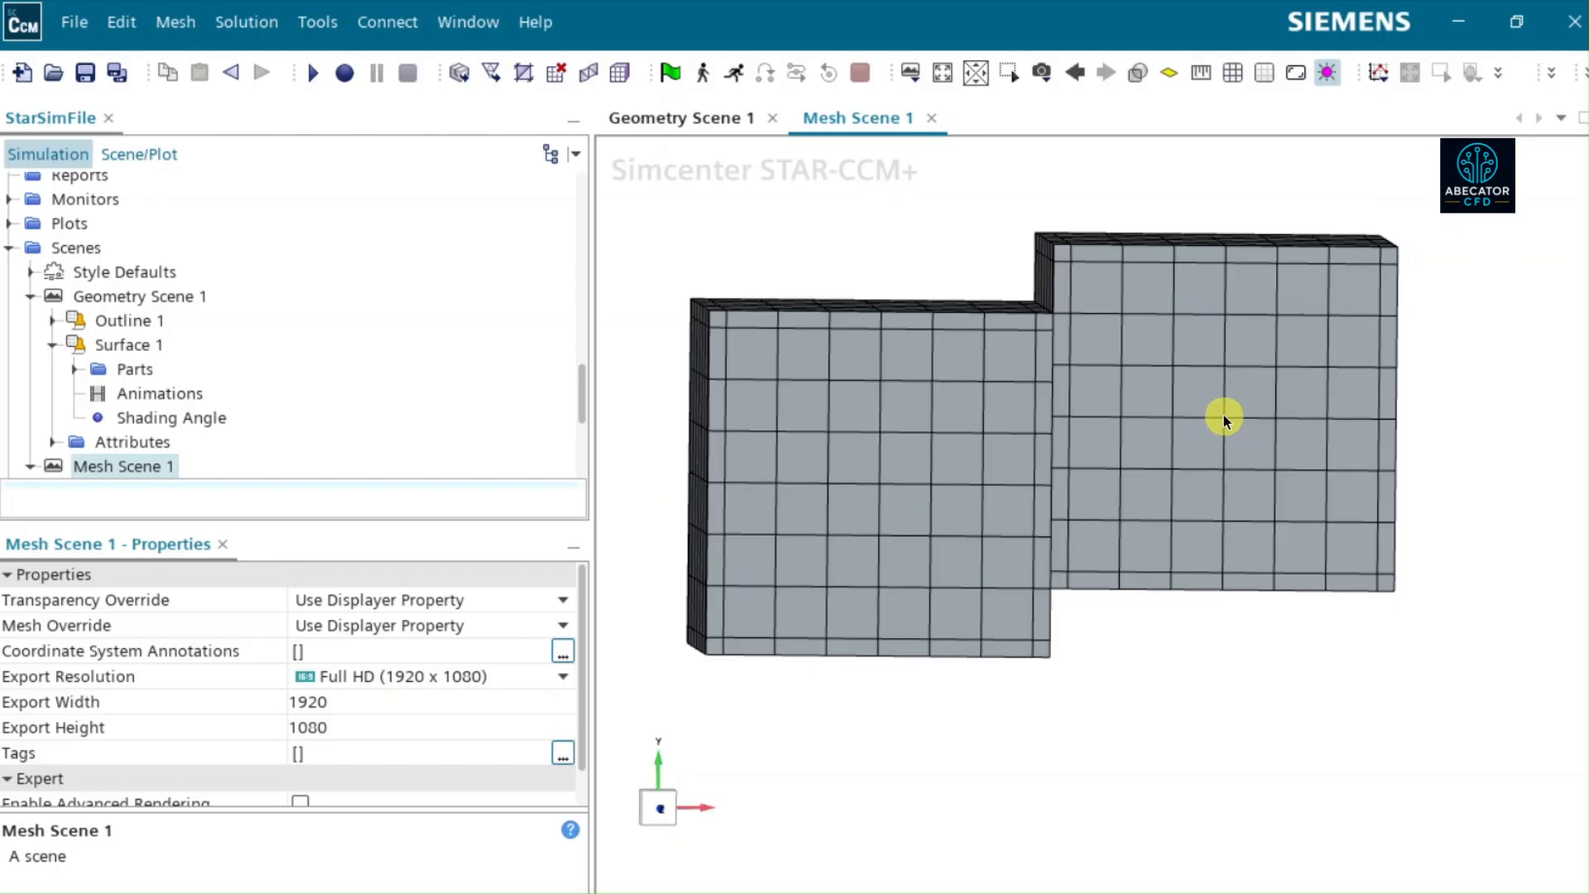
- Recheck the Trimmed Cell Mesher's alignment option and the Mesh Alignment Location point against the front faces of the blocks
scroll(152, 319, up, 5)
scroll(146, 313, up, 4)
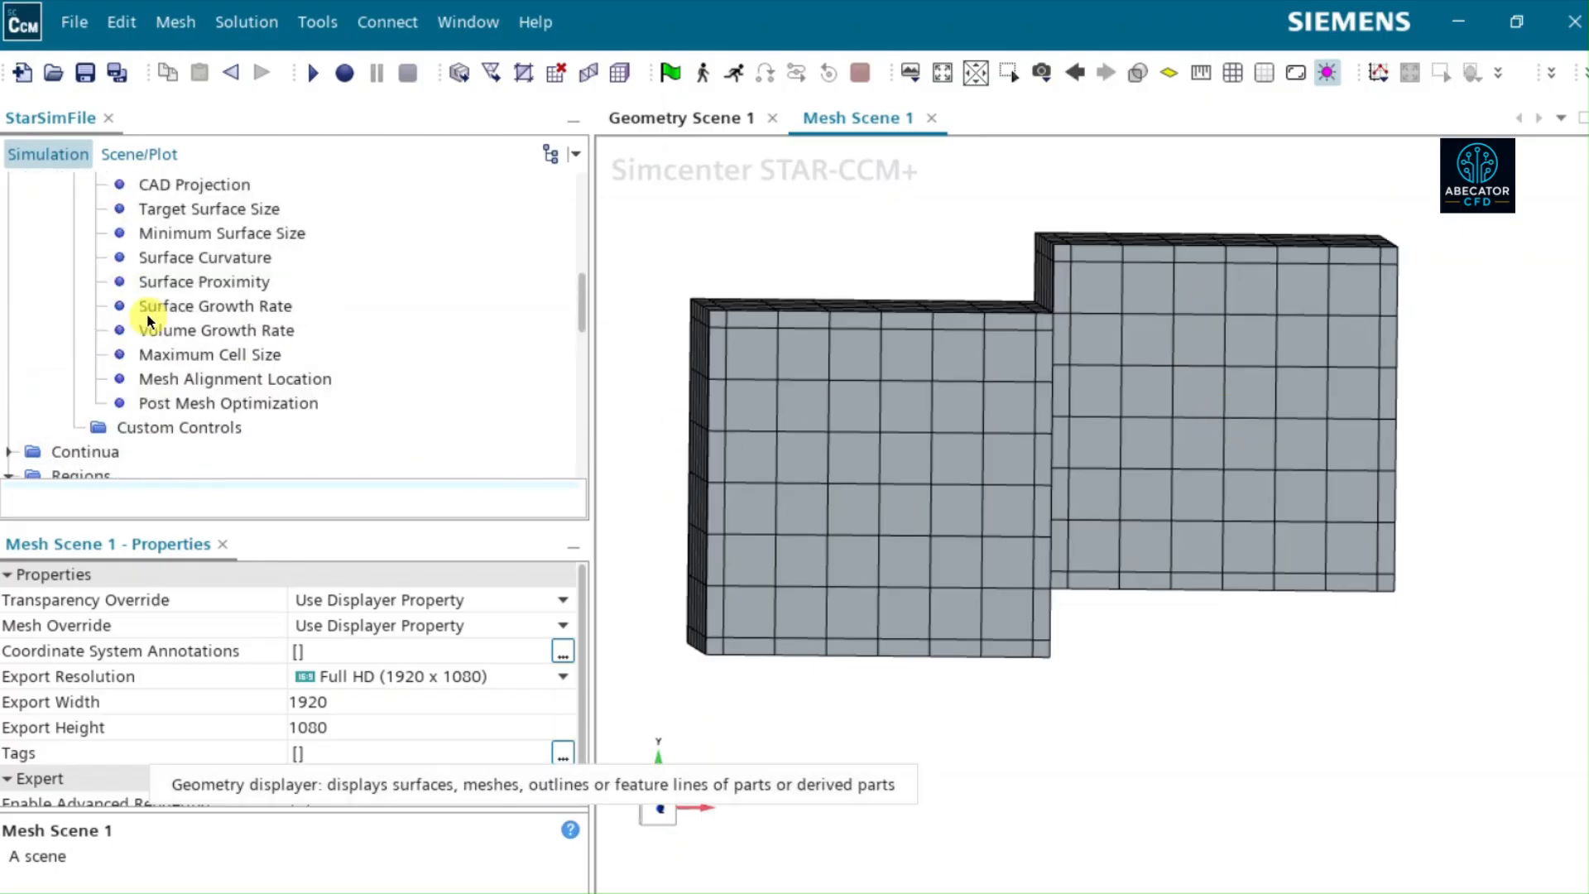
click(162, 332)
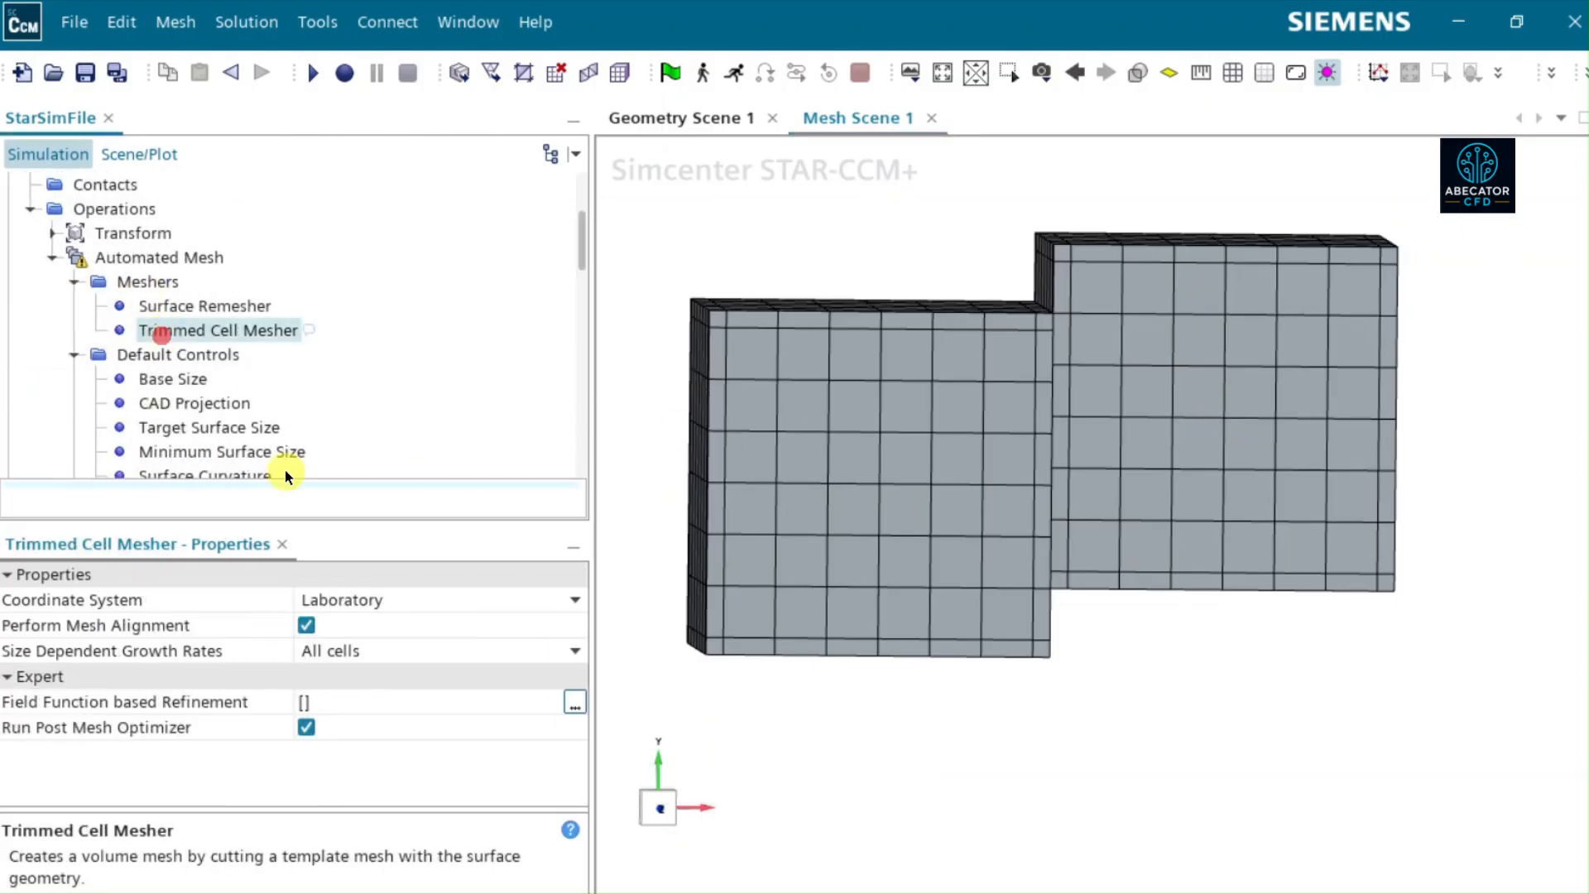
scroll(229, 353, down, 2)
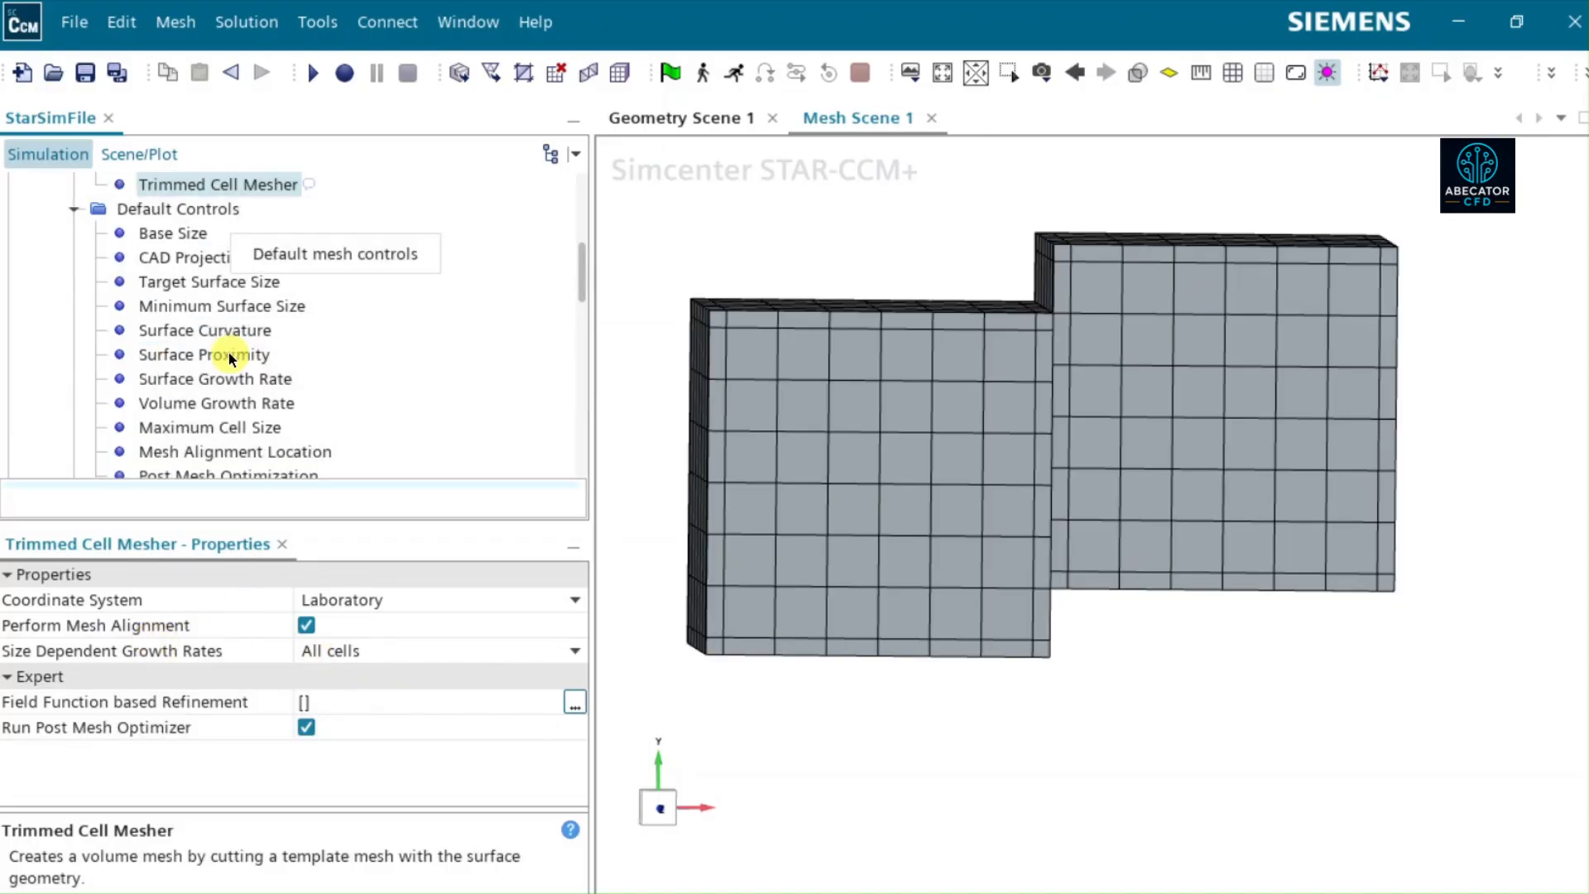
scroll(228, 351, down, 2)
click(206, 306)
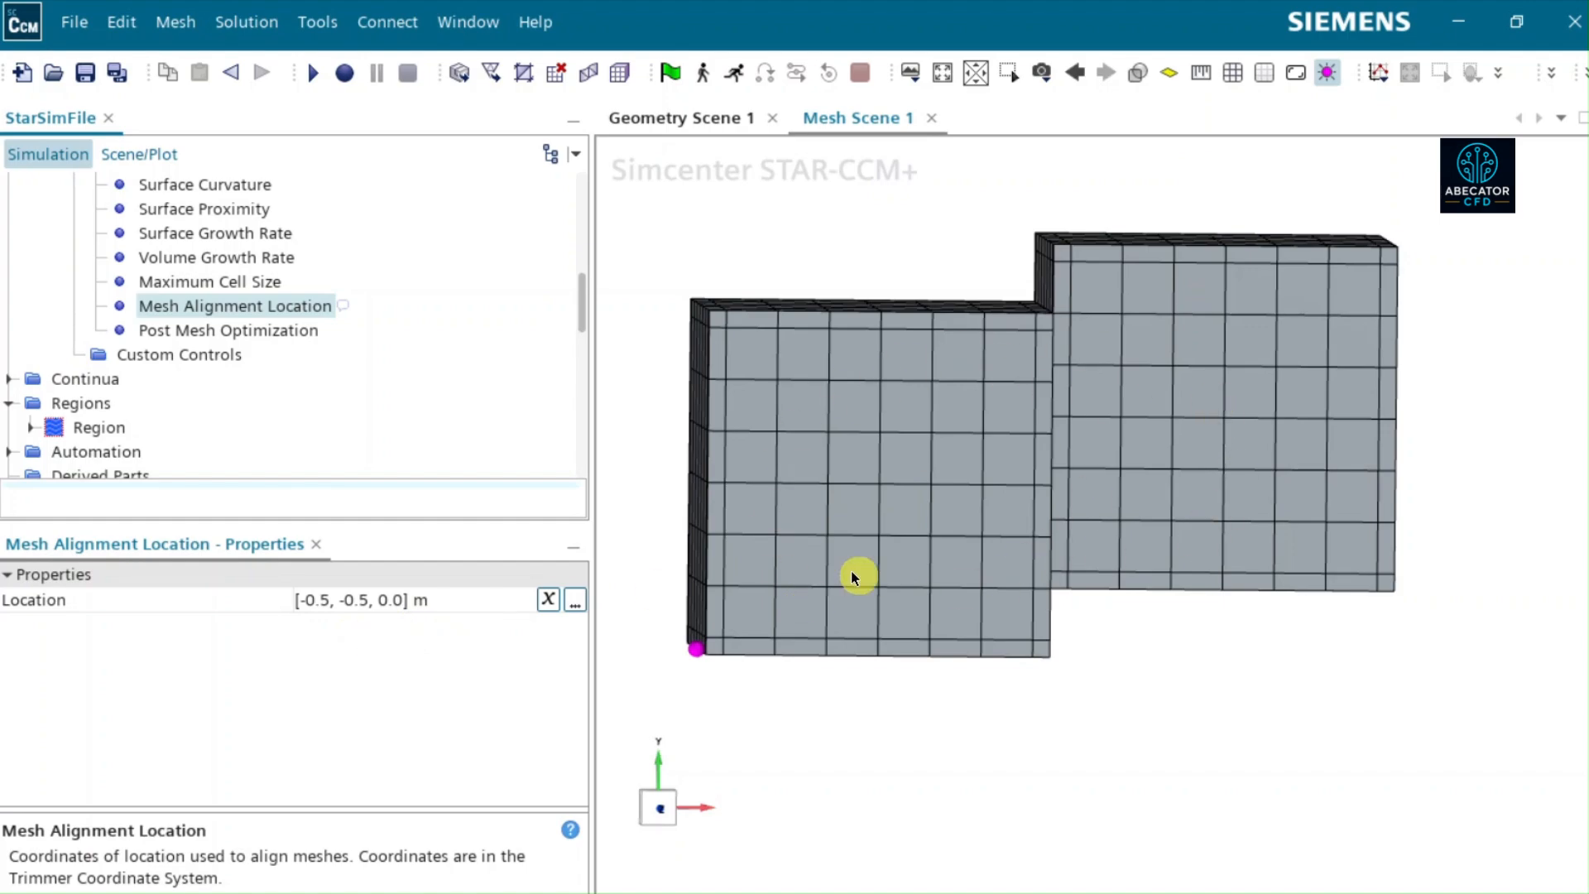
- Execute the Automated Mesh operation on Block1 and Block2 with mesh alignment enabled
scroll(255, 309, up, 6)
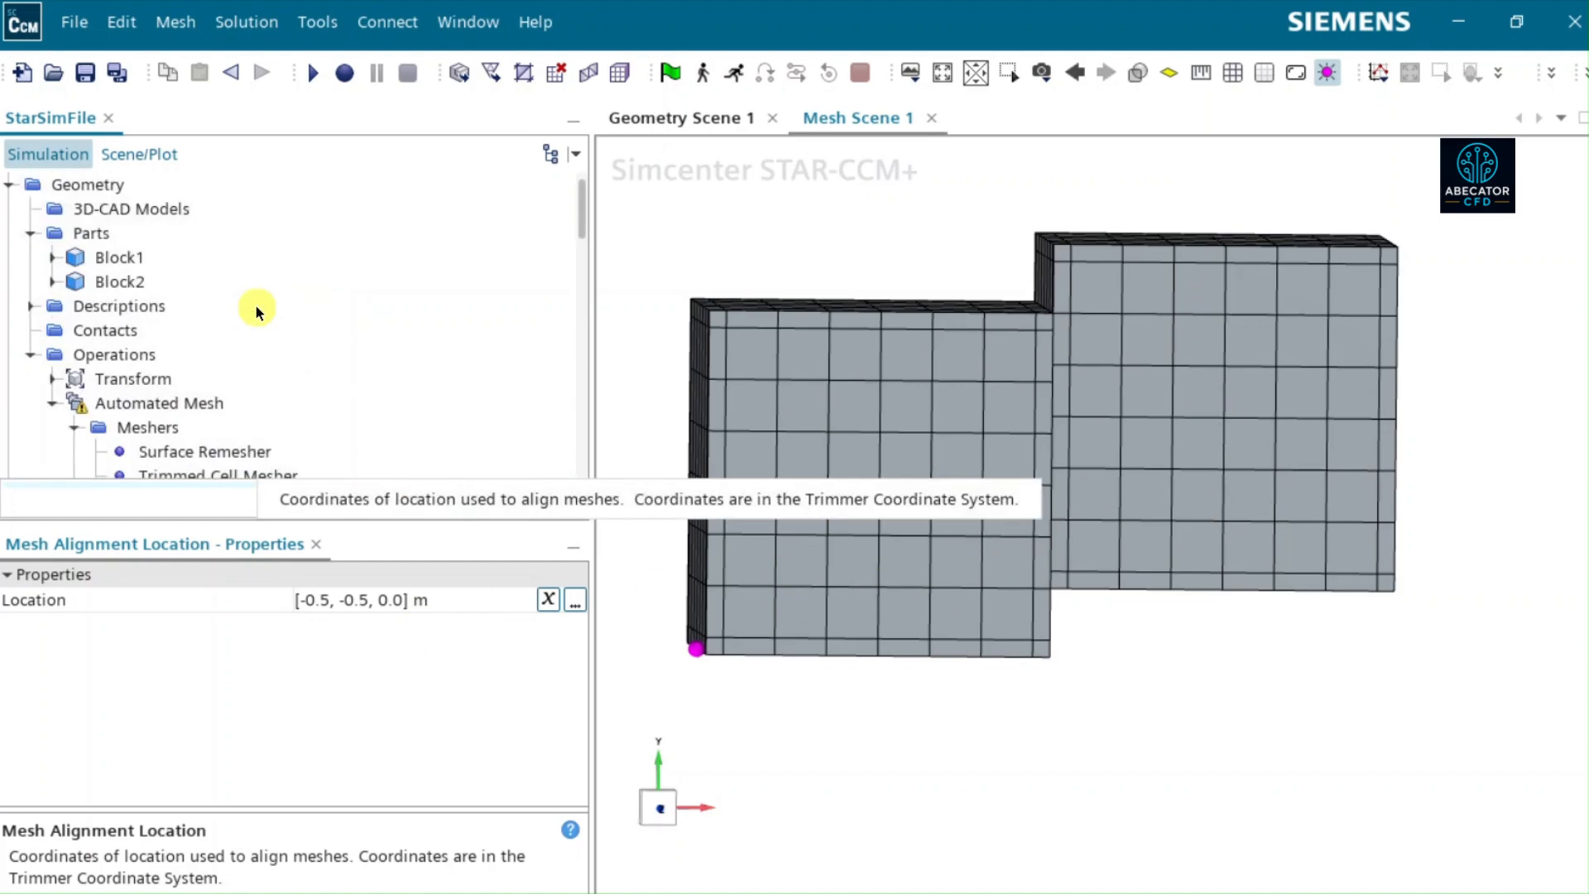
click(177, 403)
right_click(180, 404)
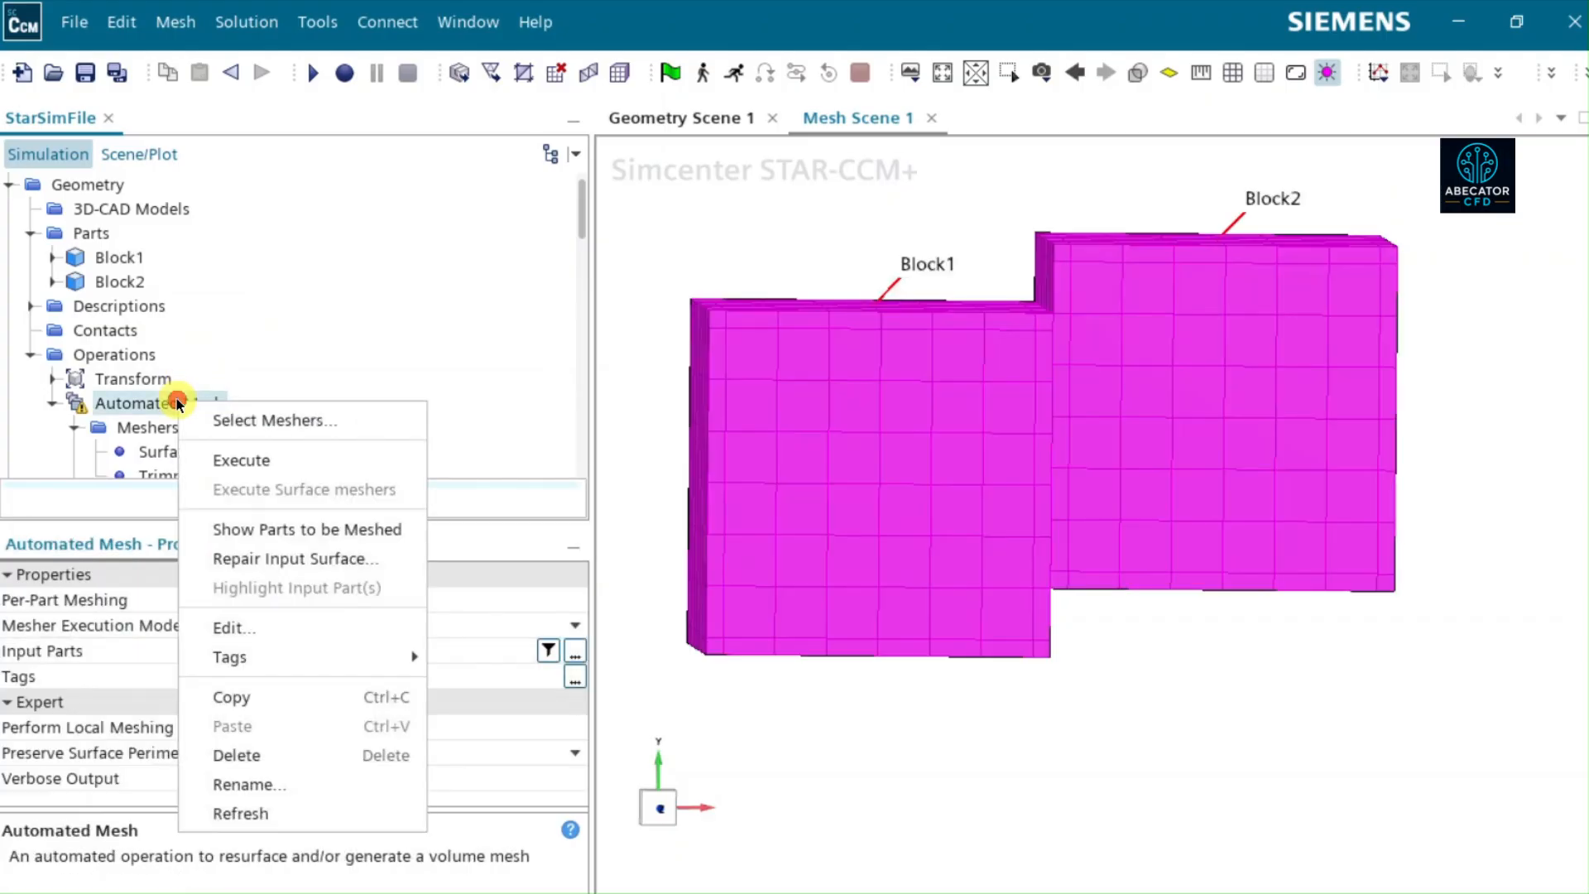
click(247, 457)
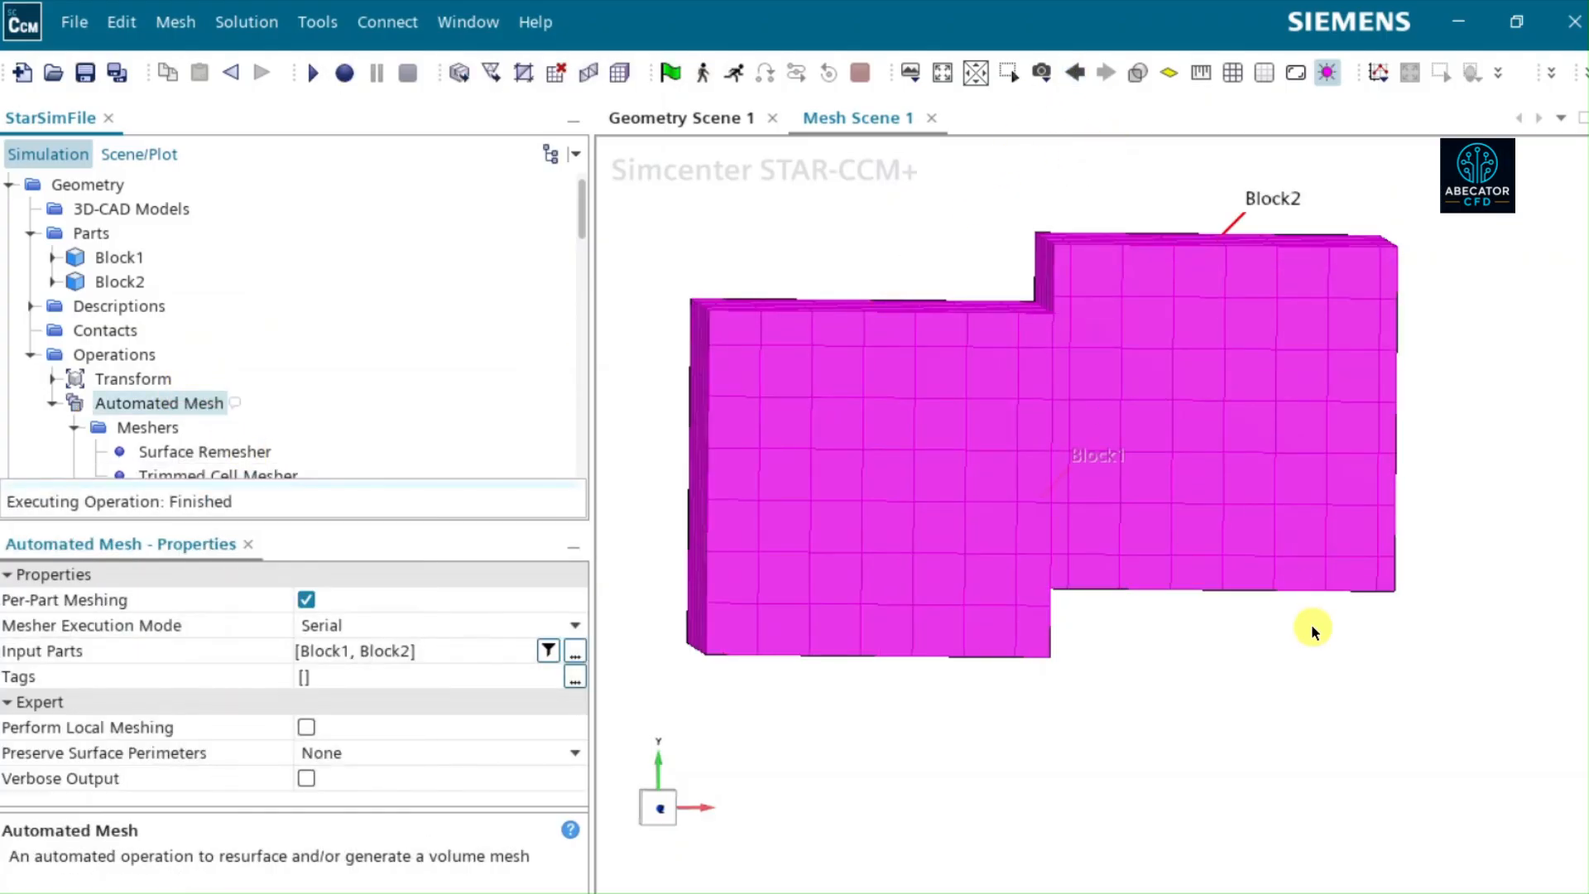
- Examine the regenerated mesh in Mesh Scene 1 for cell alignment at the interface and outer edges of both blocks
click(1234, 681)
mouse_move(1231, 550)
mouse_down()
mouse_move(1196, 543)
mouse_move(1231, 543)
mouse_up()
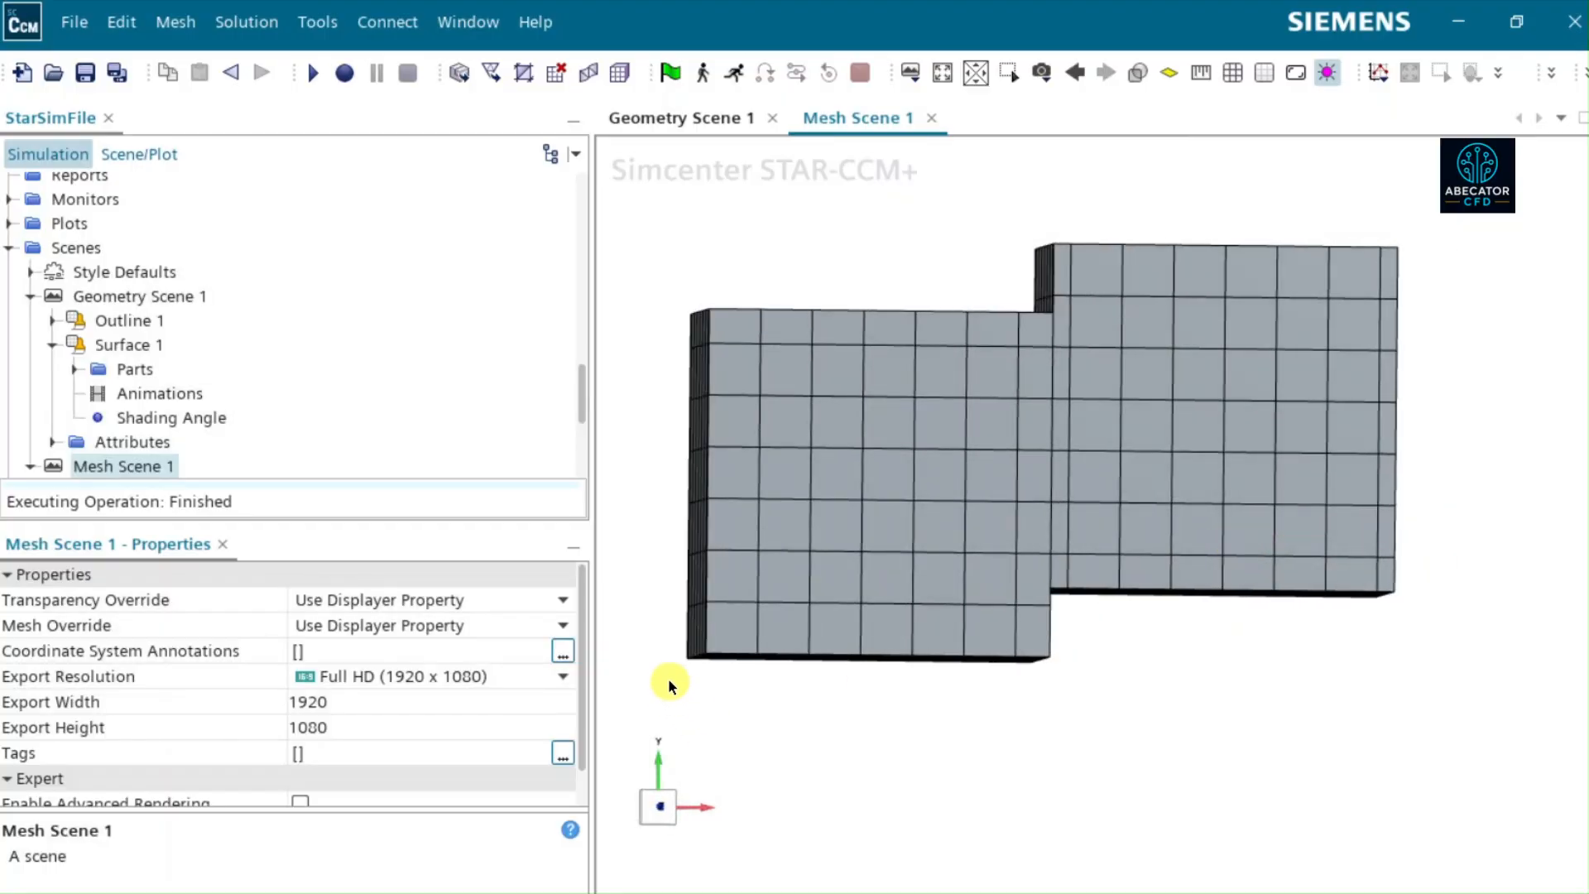
scroll(1154, 565, up, 5)
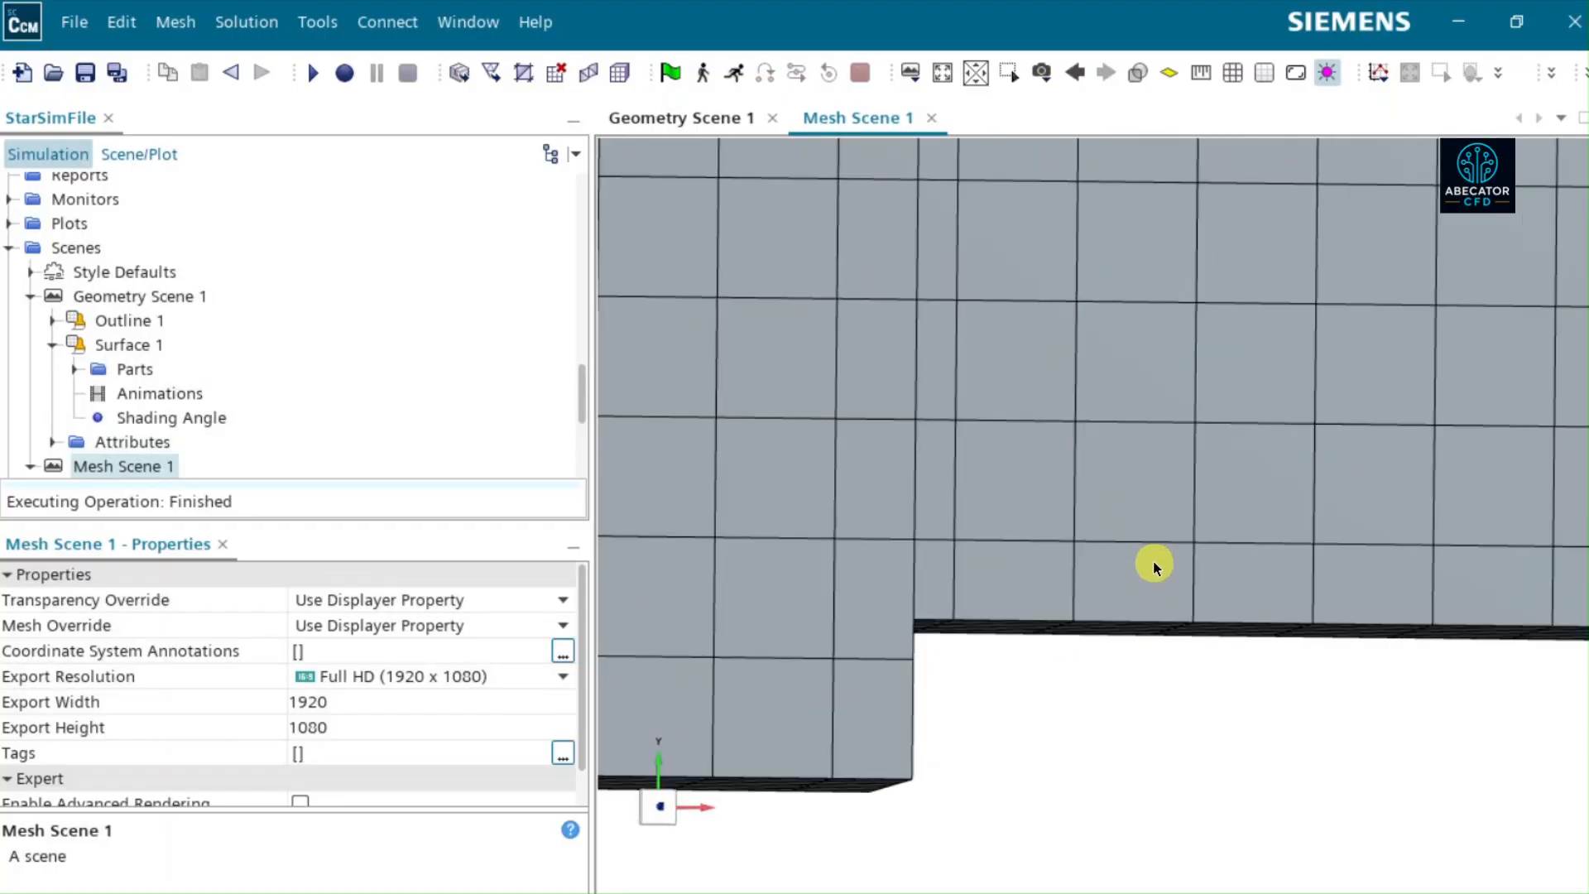
mouse_move(993, 581)
mouse_down()
mouse_move(922, 574)
mouse_move(882, 543)
mouse_move(910, 581)
mouse_up()
scroll(910, 579, up, 3)
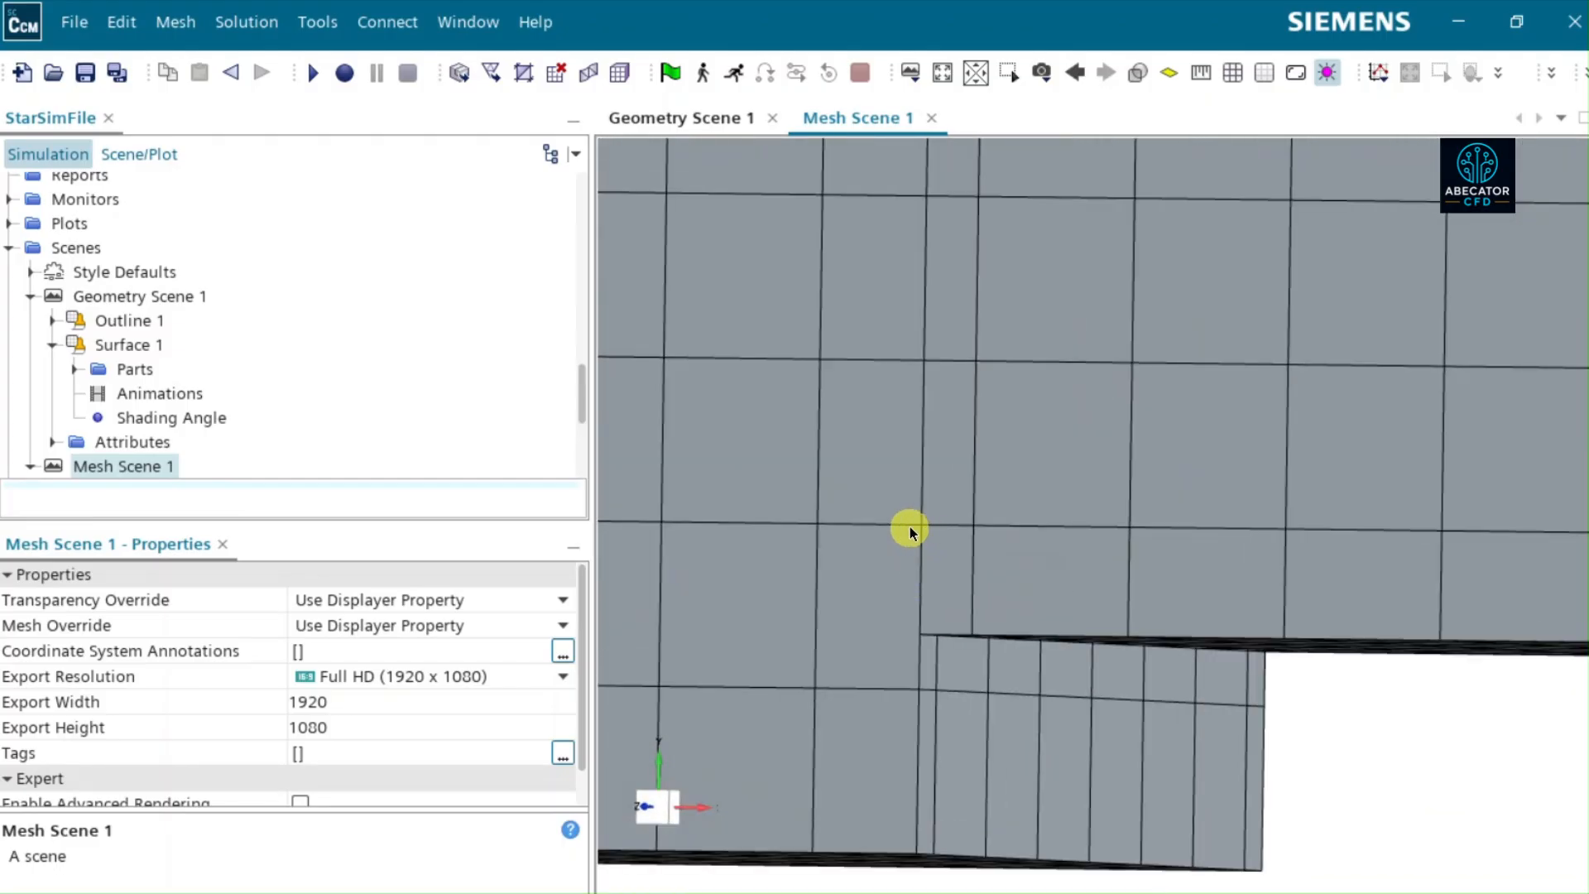
scroll(915, 424, down, 5)
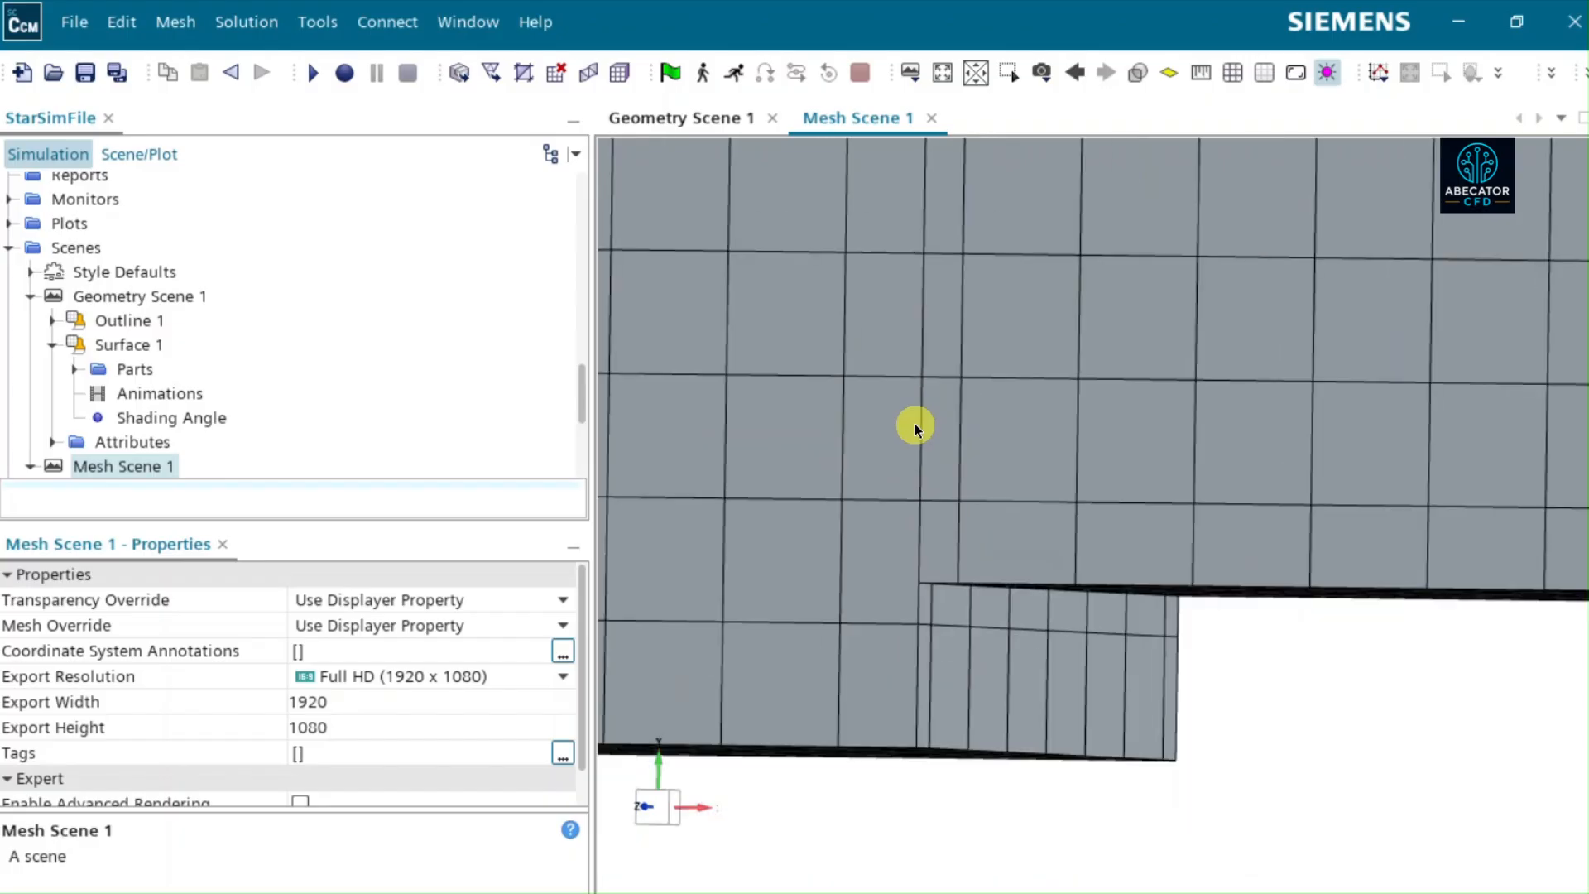
scroll(915, 423, down, 2)
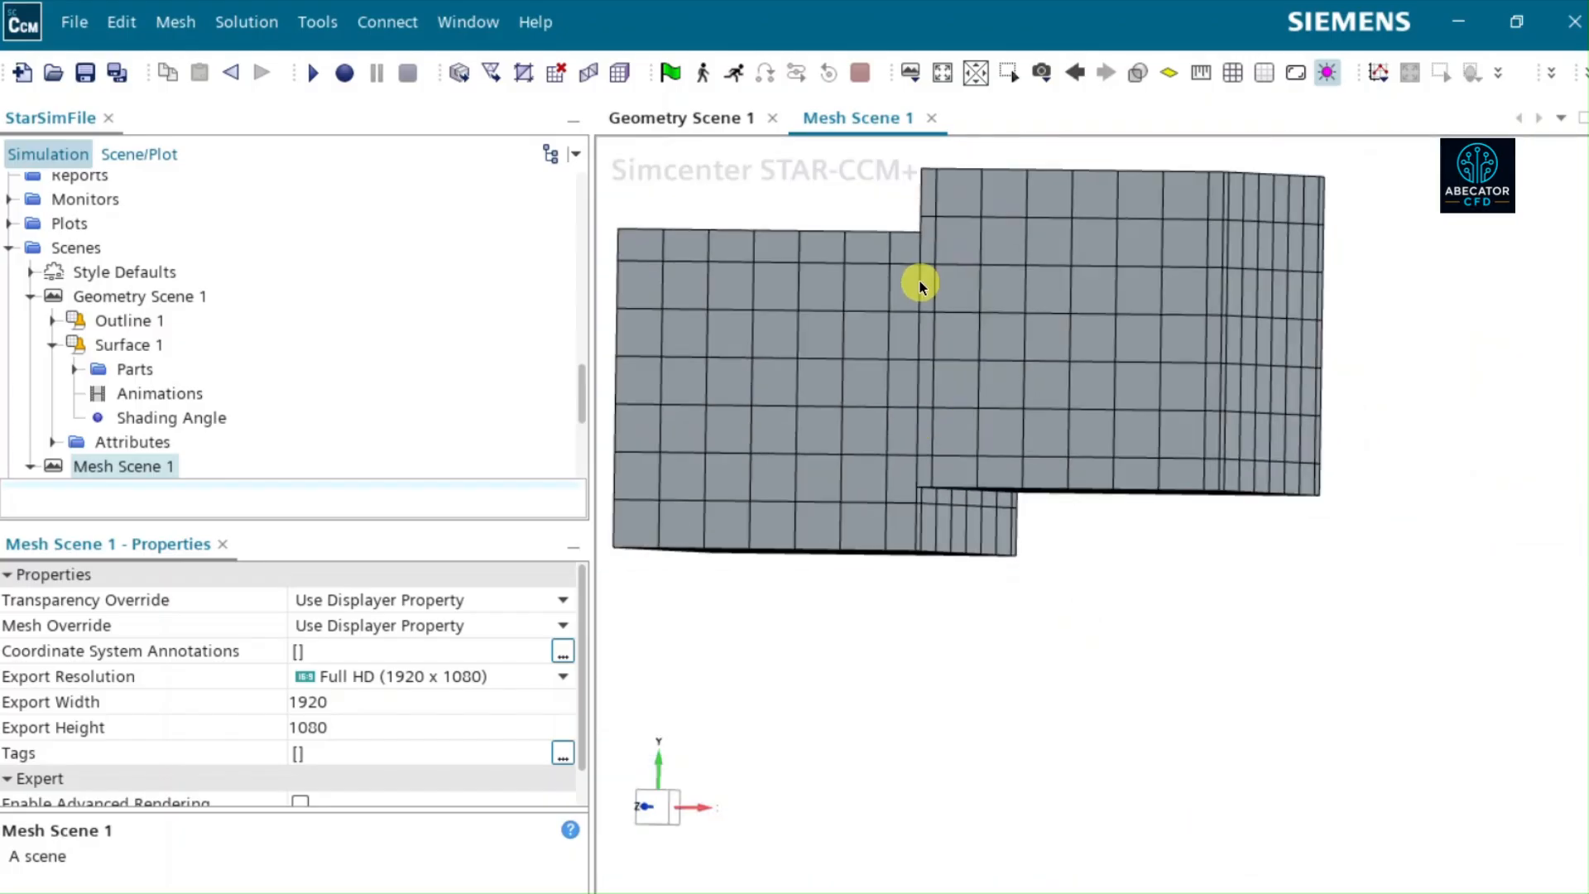
scroll(920, 282, up, 4)
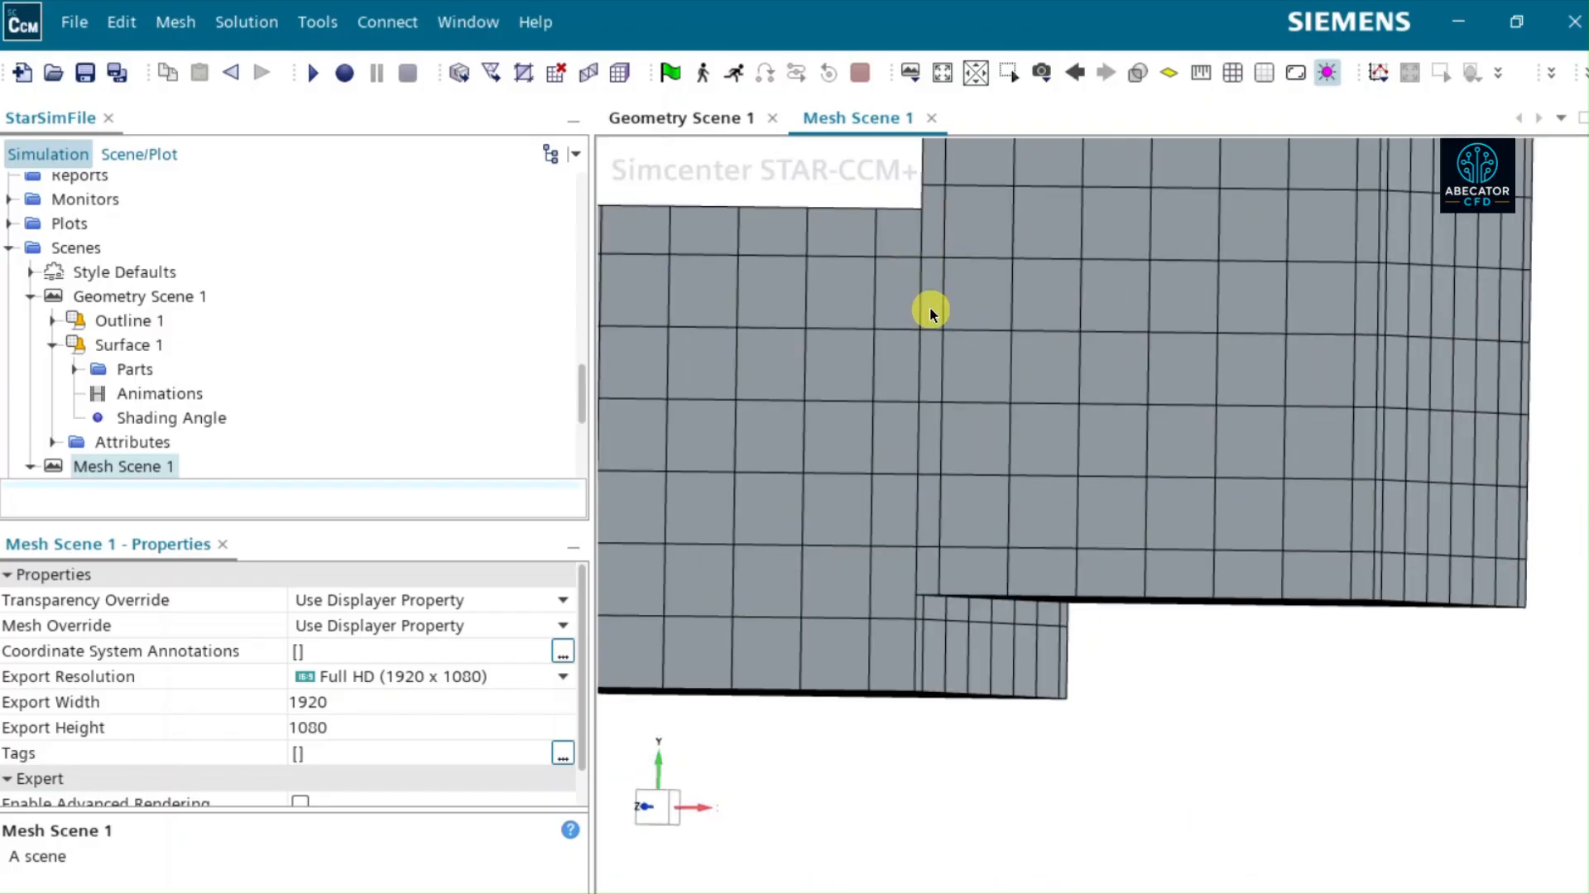
scroll(930, 309, up, 2)
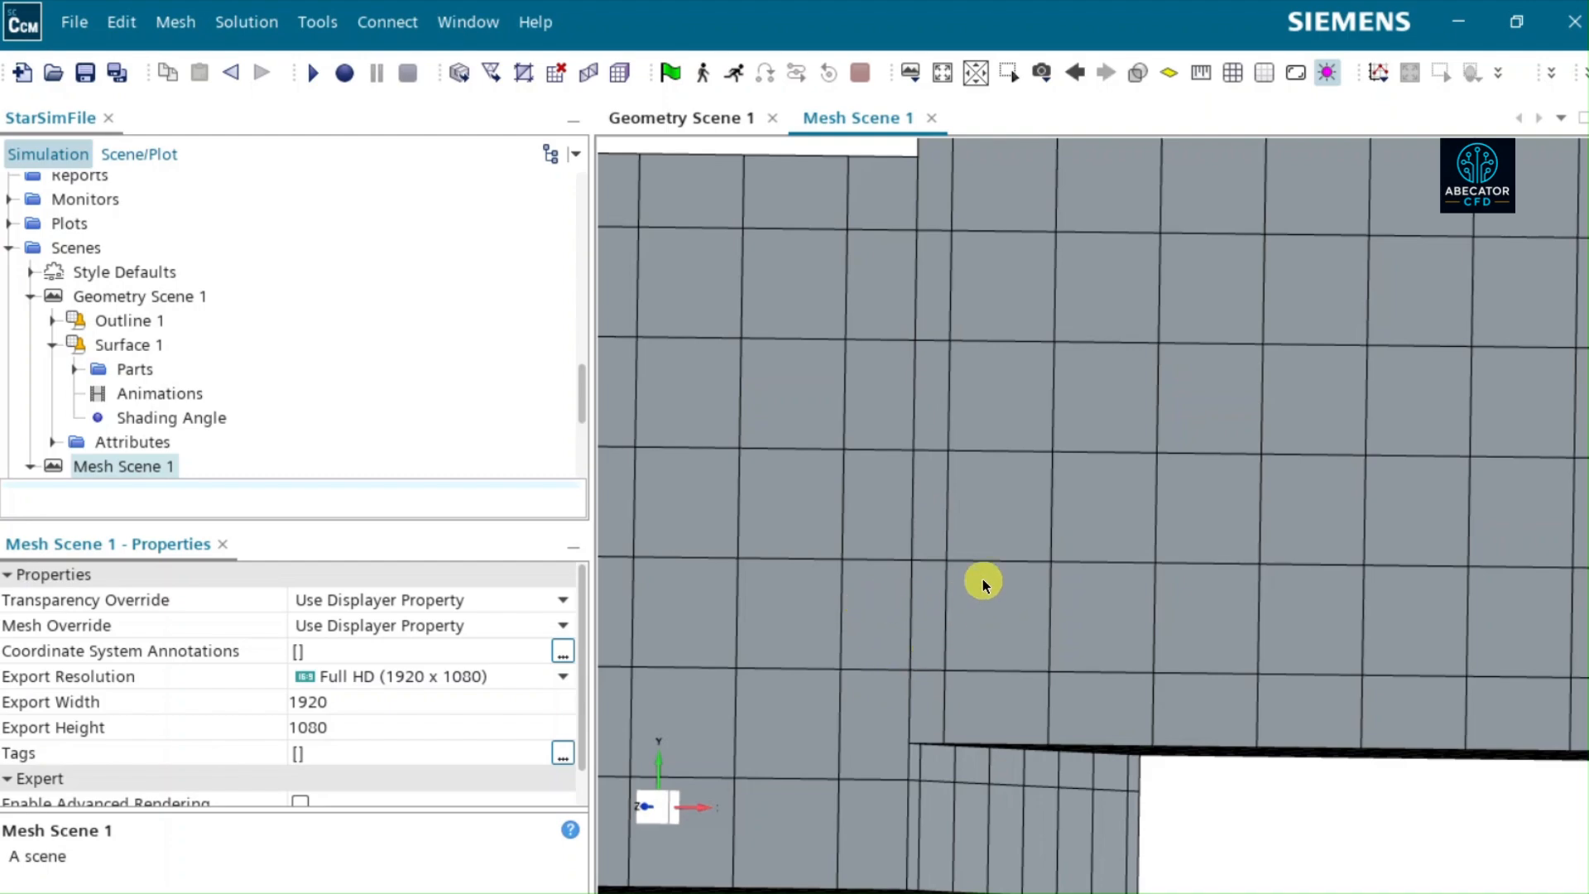
- Set the Mesh Alignment Location of the Automated Mesh operation to the origin, [0, 0, 0] m
scroll(981, 579, down, 6)
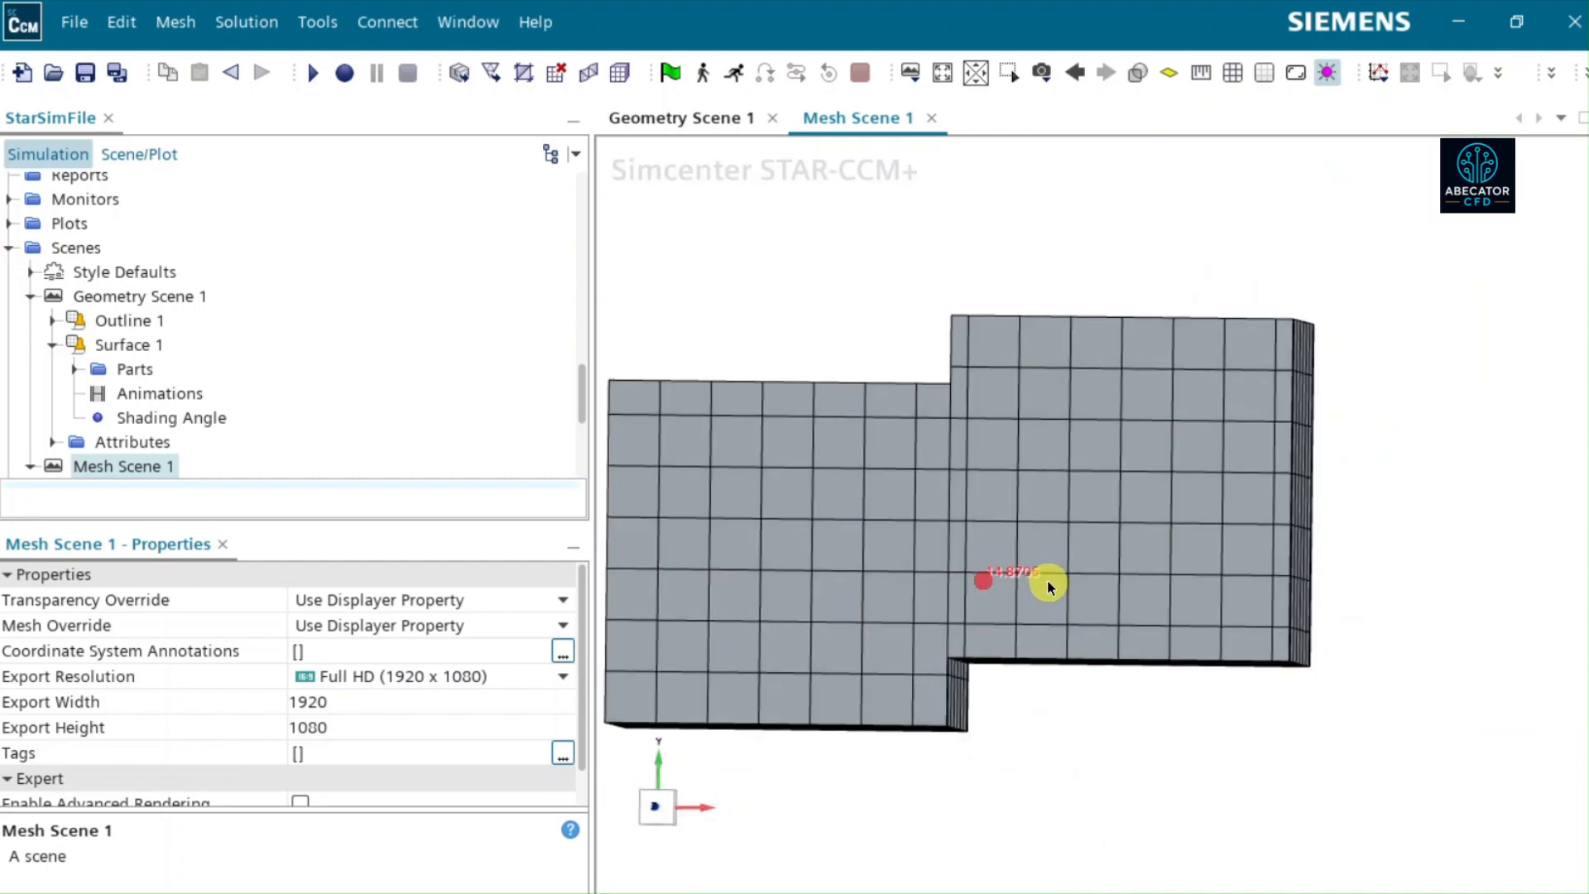
scroll(180, 288, up, 6)
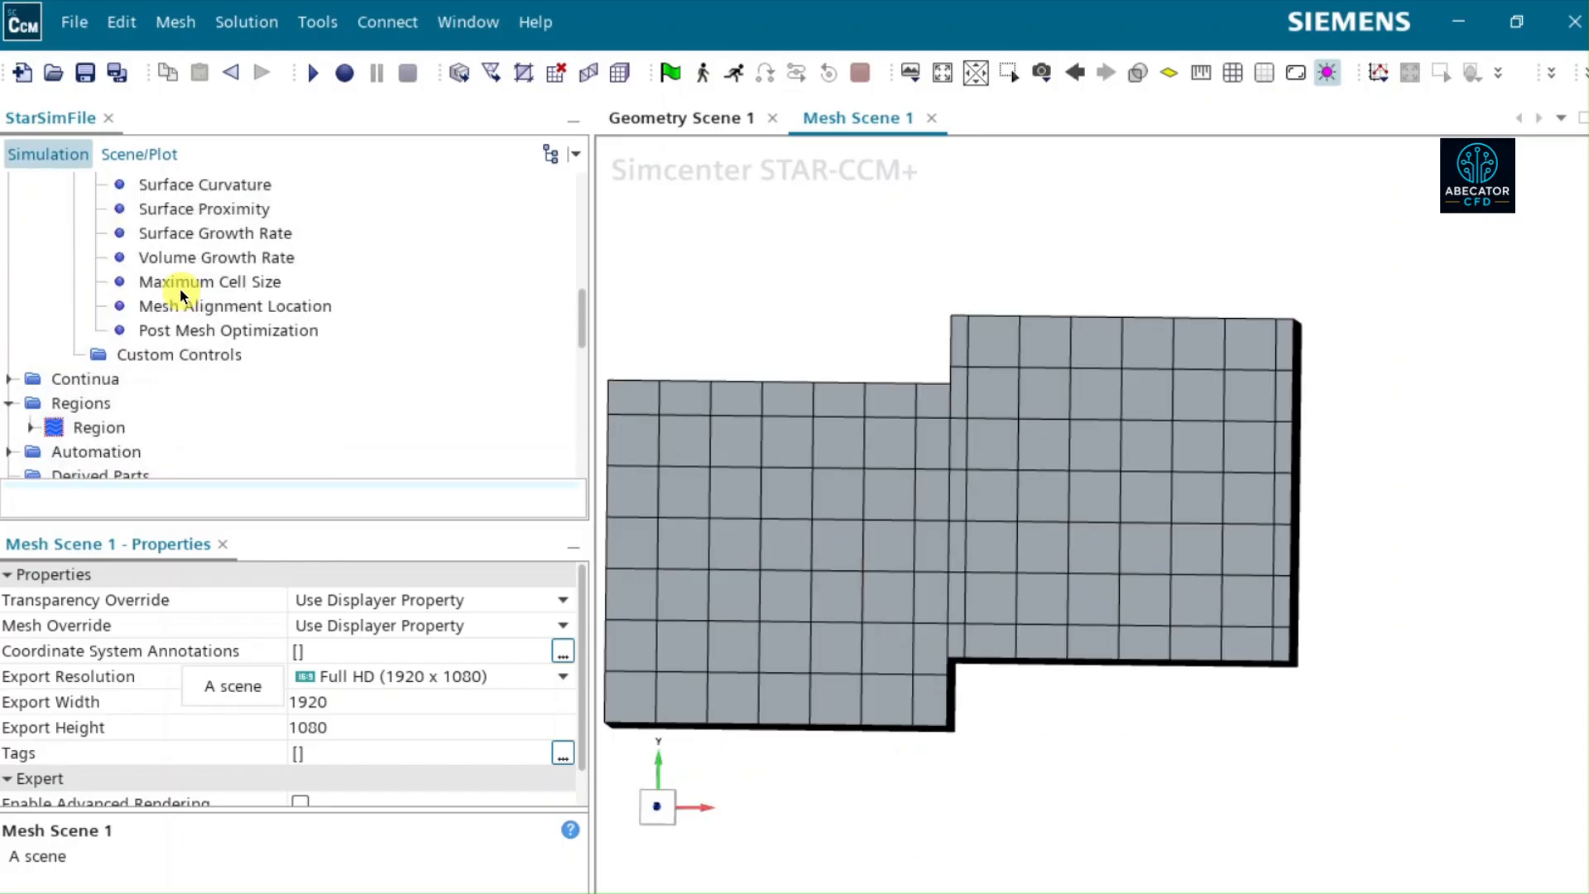
scroll(206, 271, up, 2)
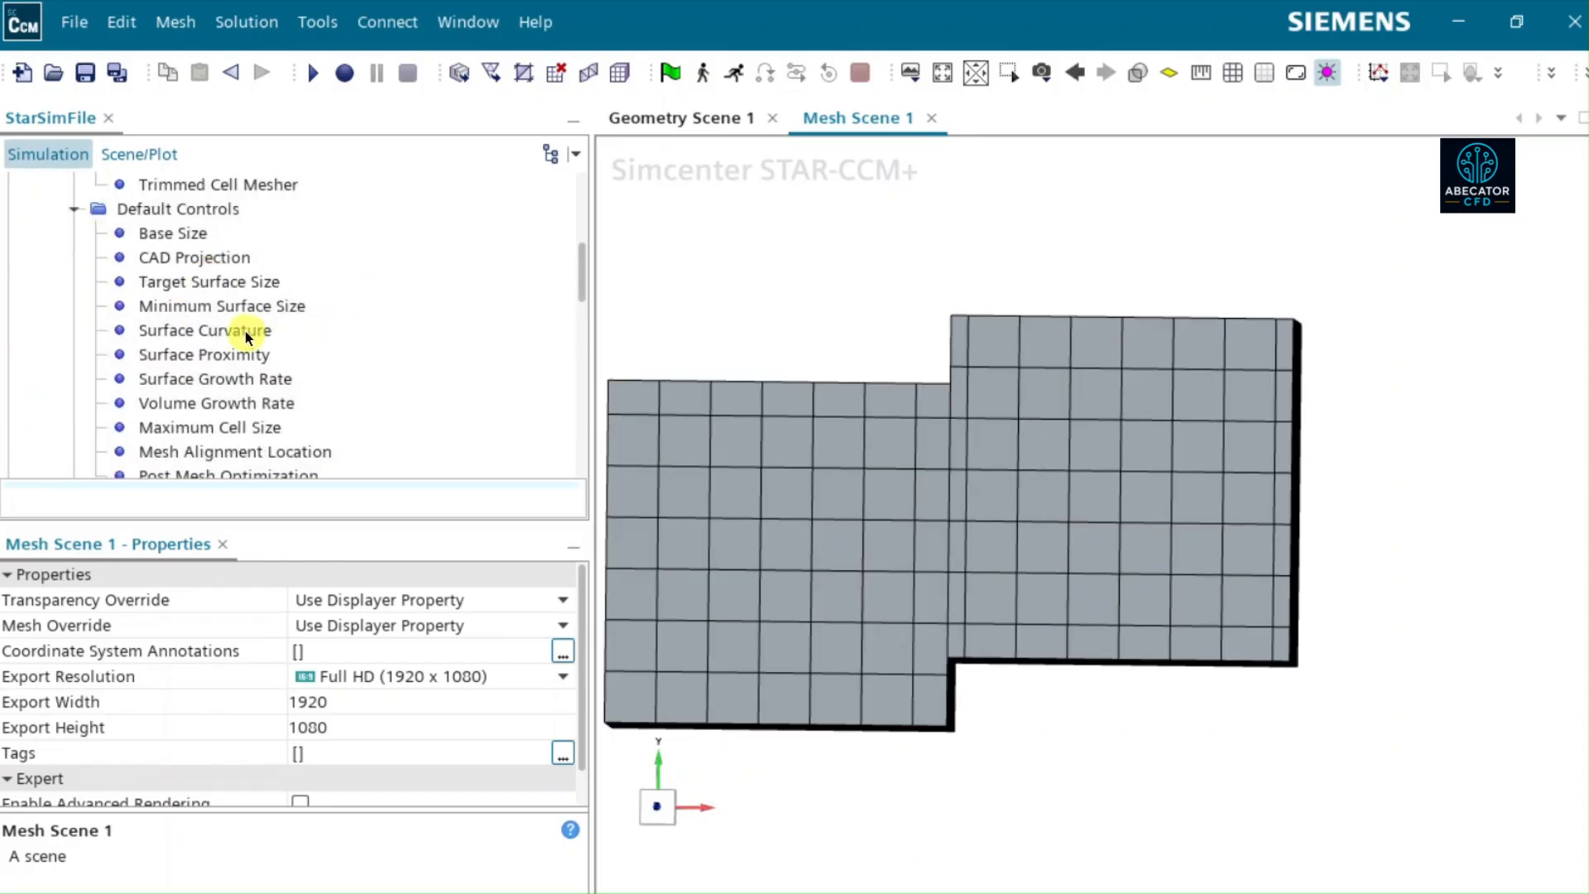
click(227, 455)
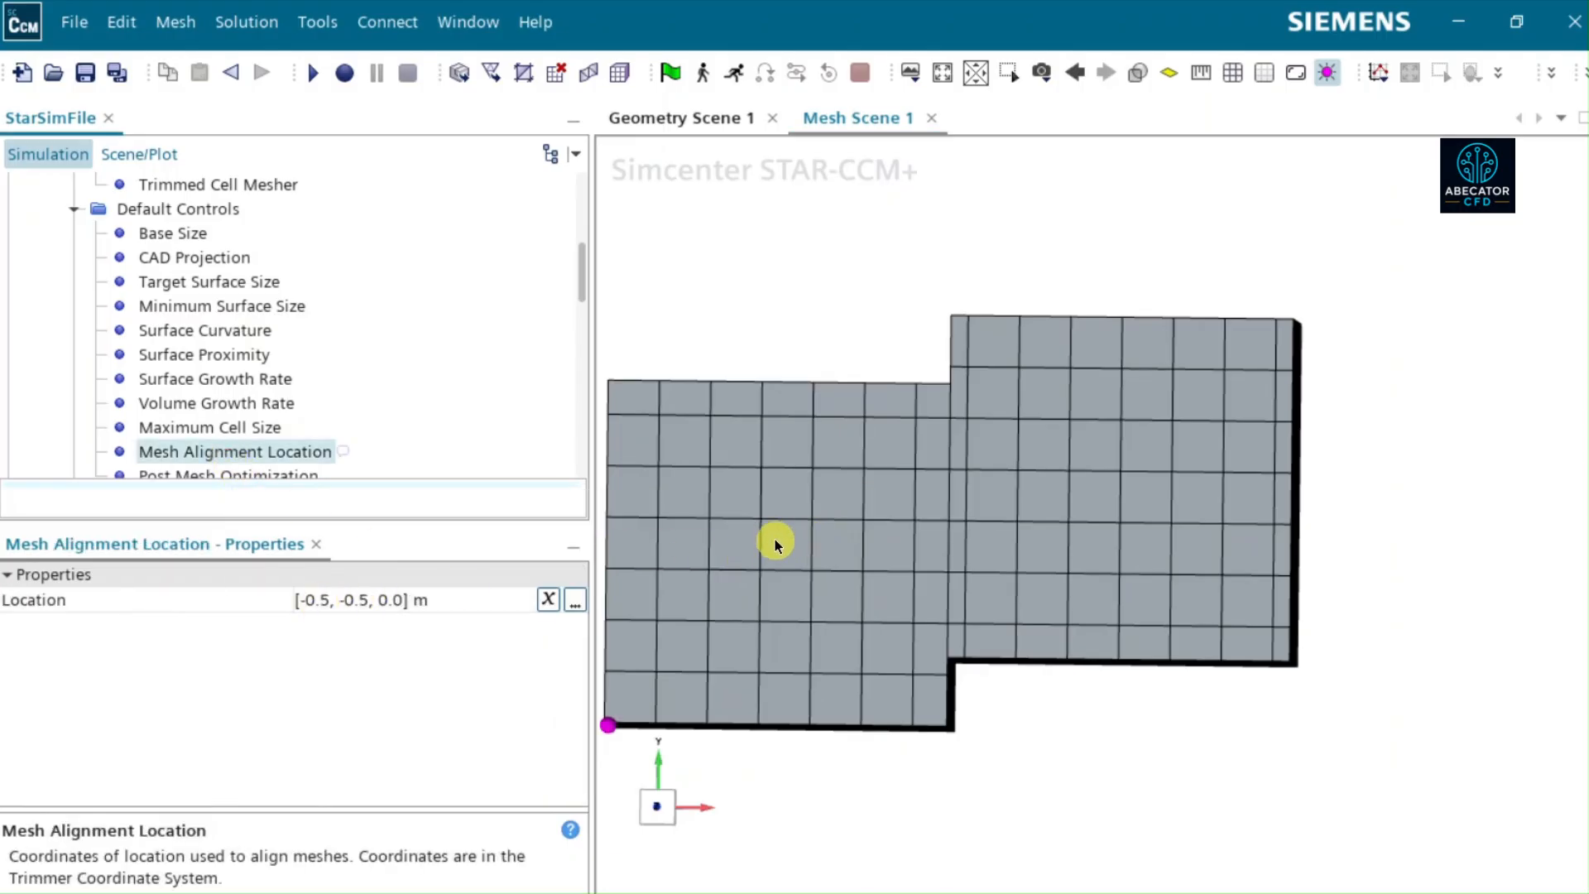
click(325, 598)
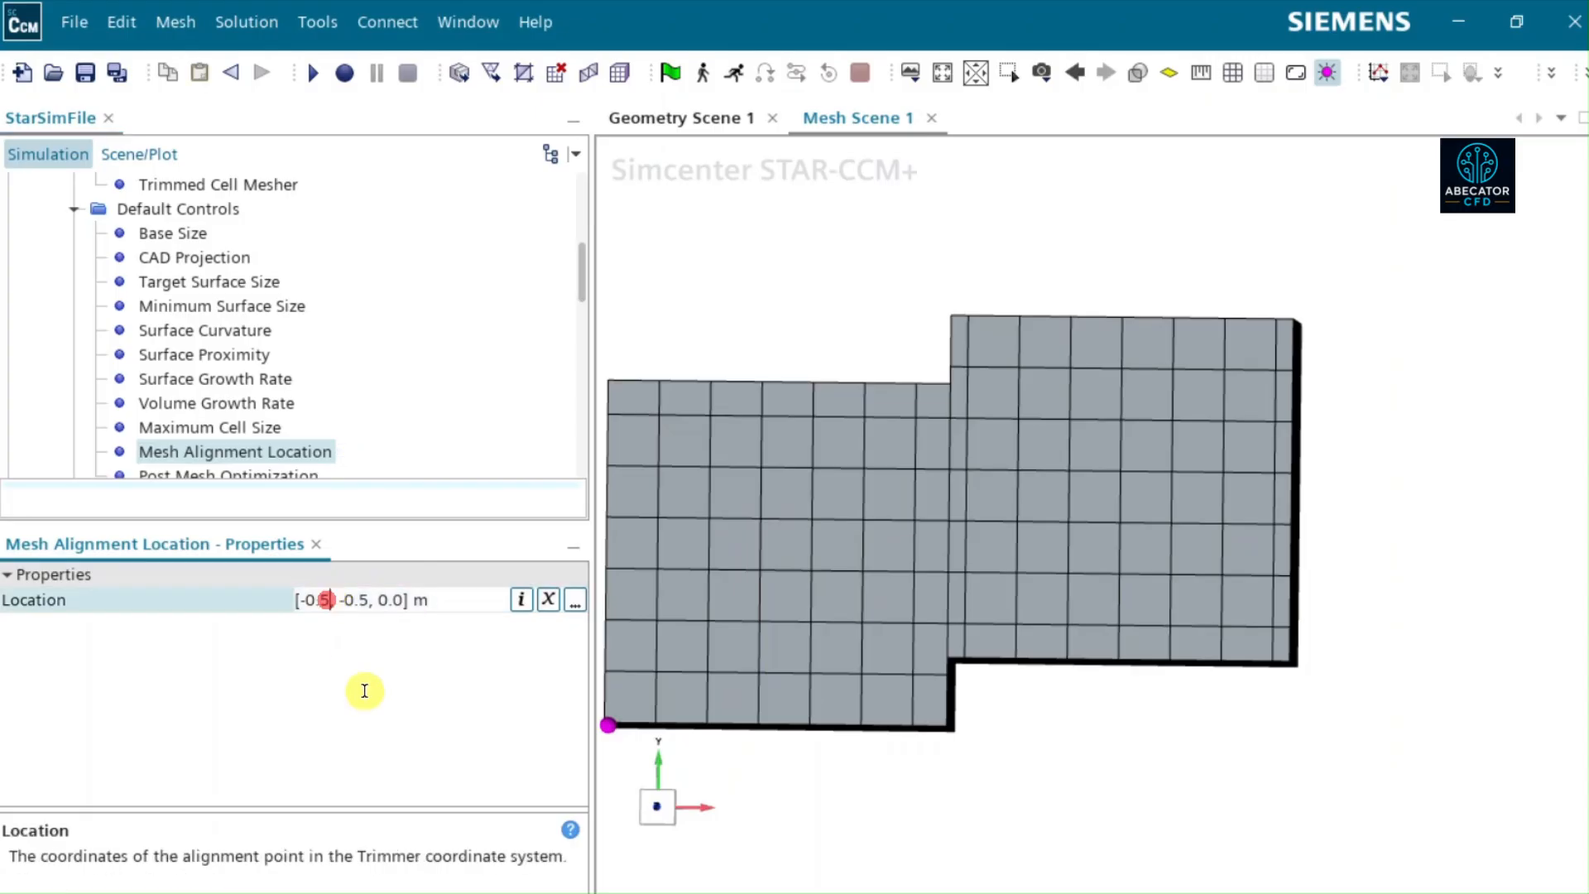
key(BackSpace)
key(BackSpace)
key(BackSpace)
key(BackSpace)
text(0)
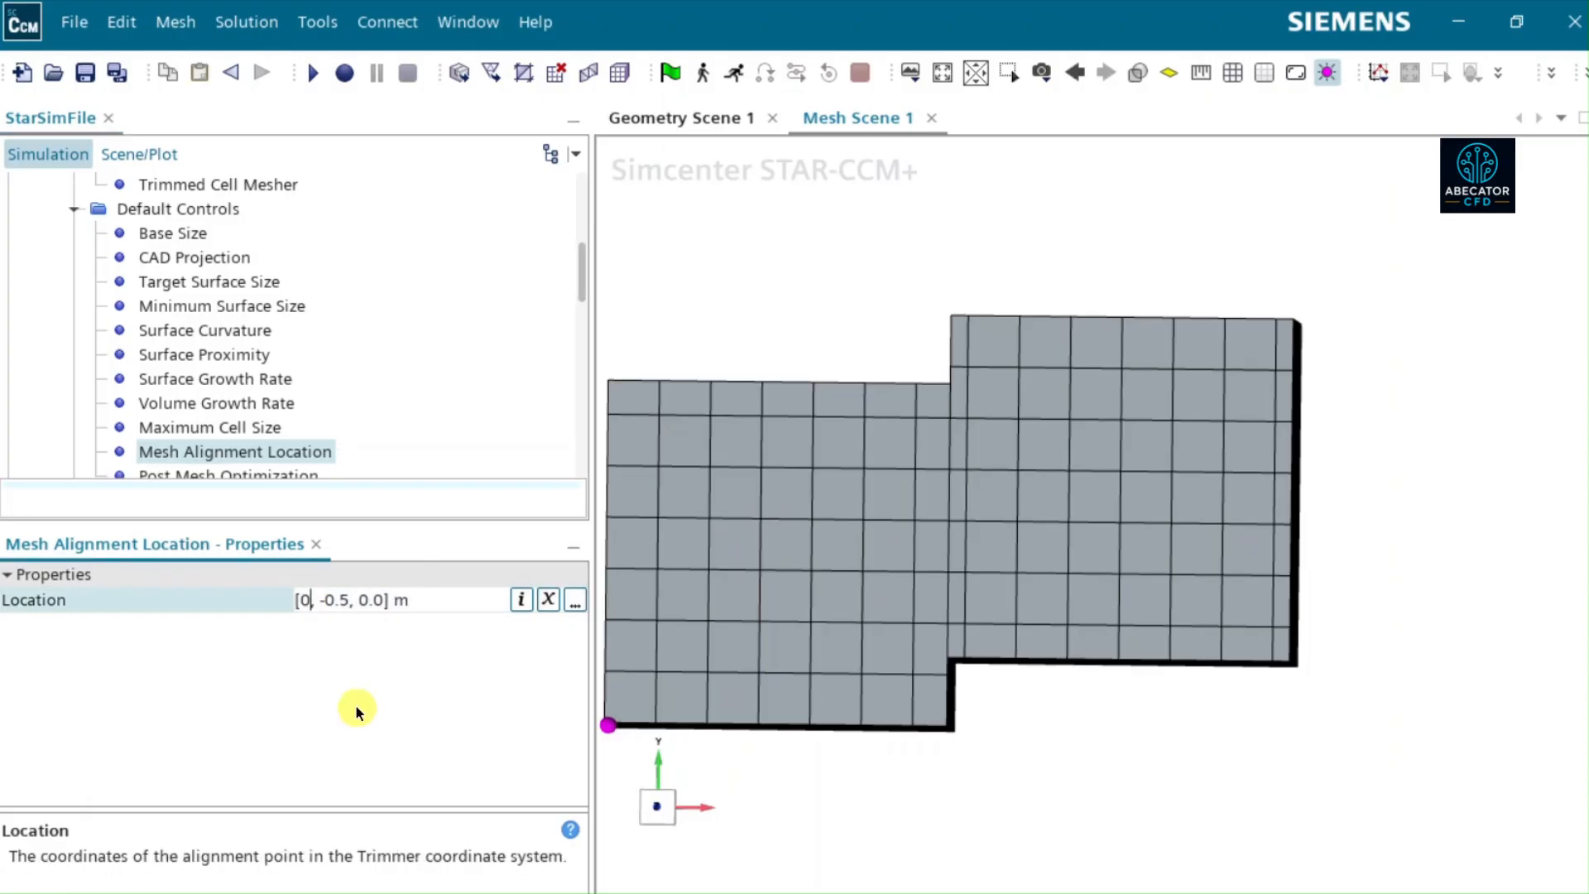
key(Right)
key(Right)
key(Delete)
key(Delete)
key(Delete)
key(Delete)
text(0)
key(Return)
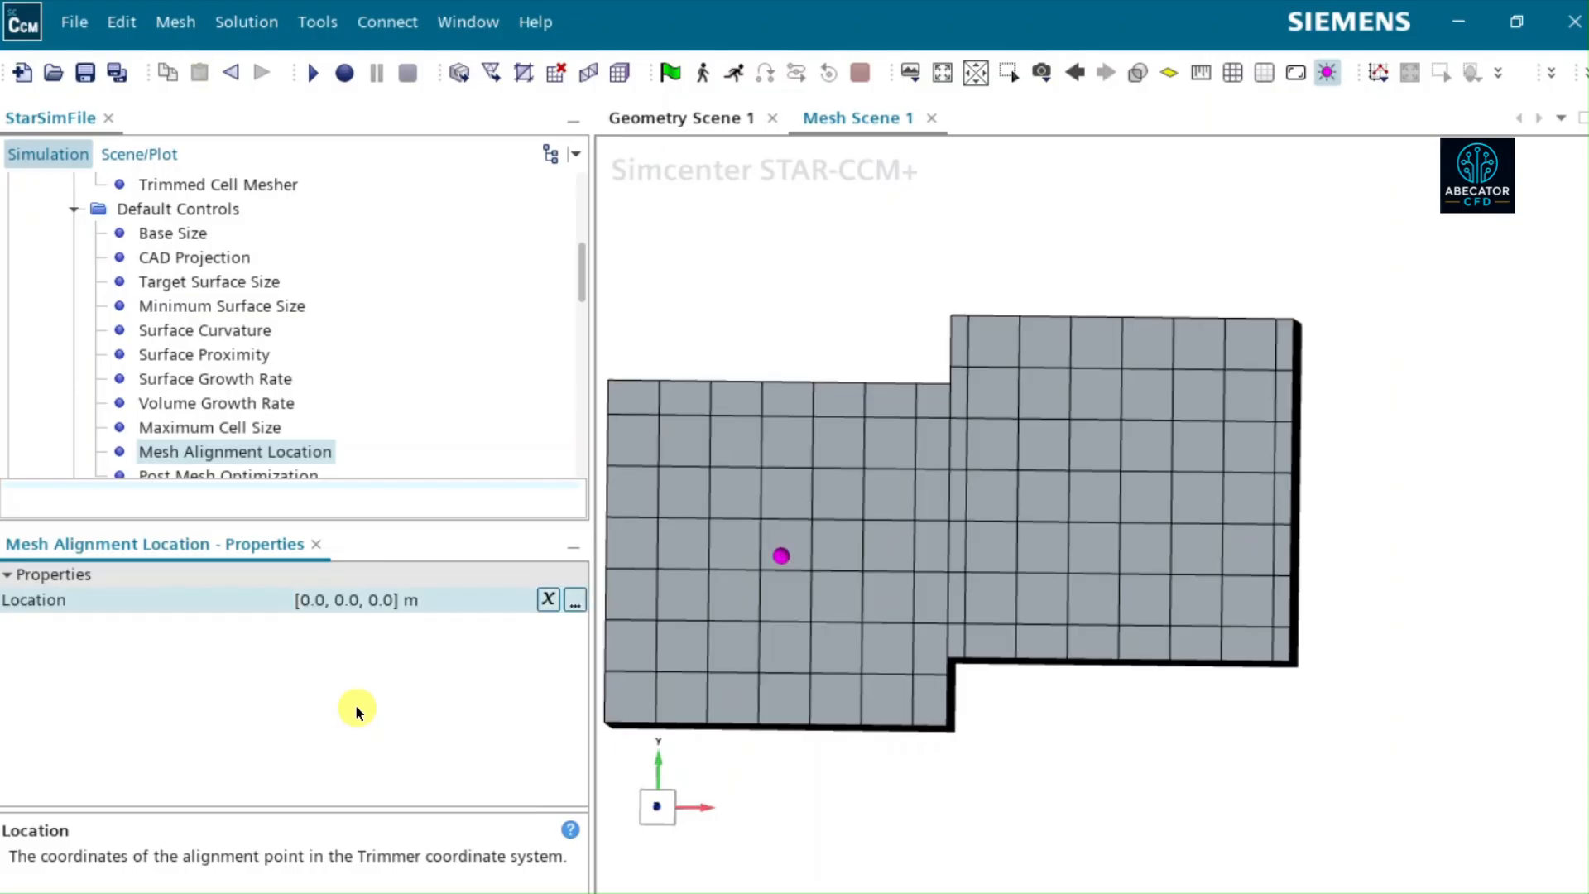
- Execute the Automated Mesh operation to remesh Block1 and Block2, and clear the part highlighting in Mesh Scene 1
scroll(240, 348, up, 2)
click(174, 264)
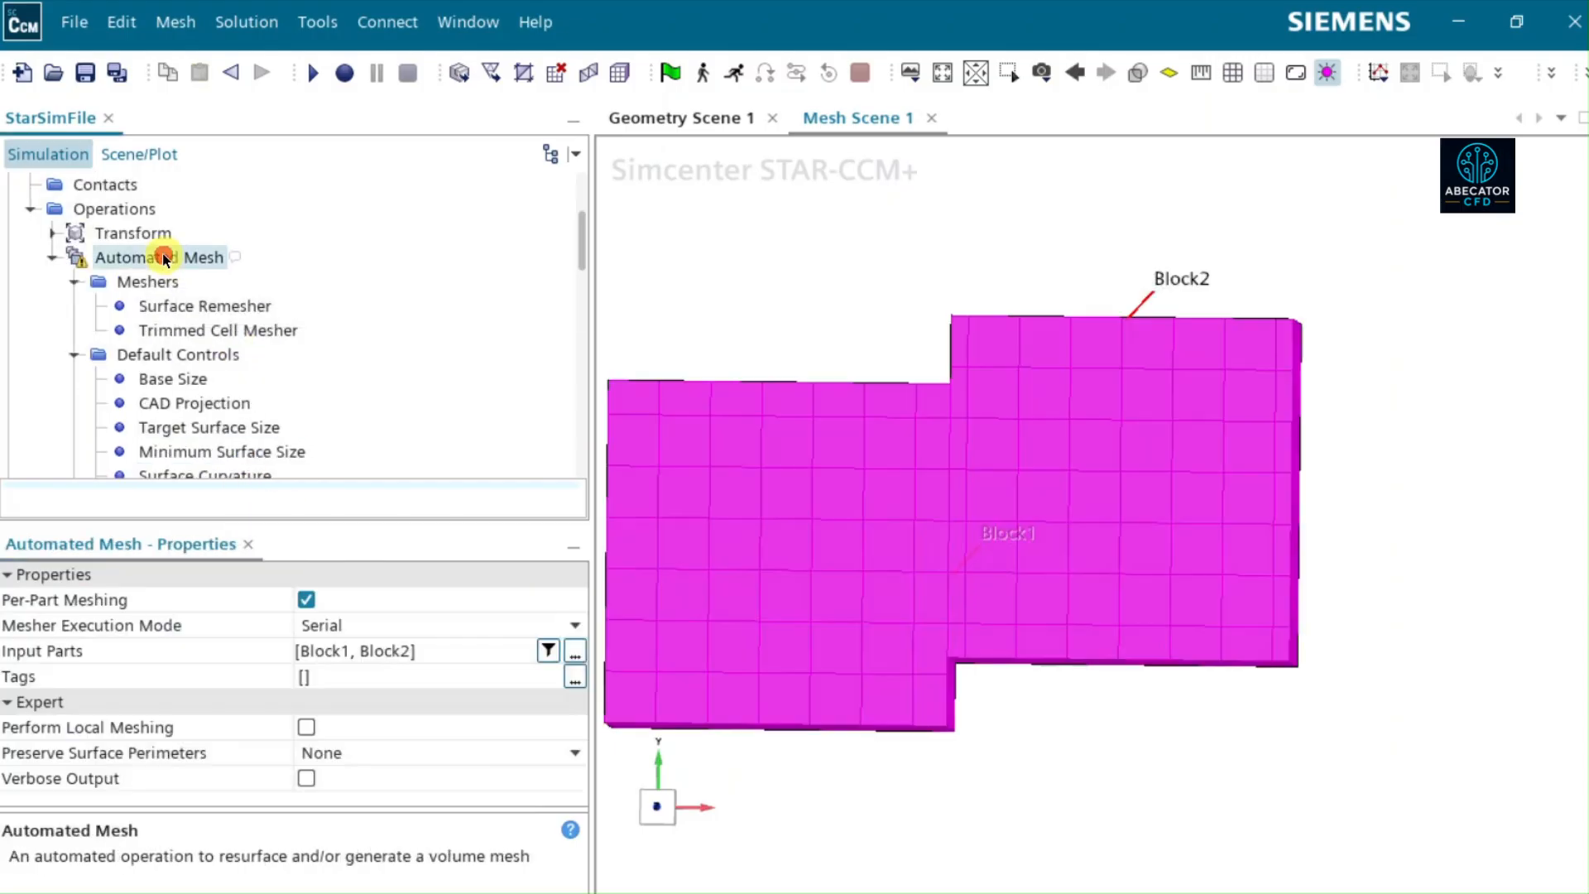
right_click(173, 263)
click(232, 313)
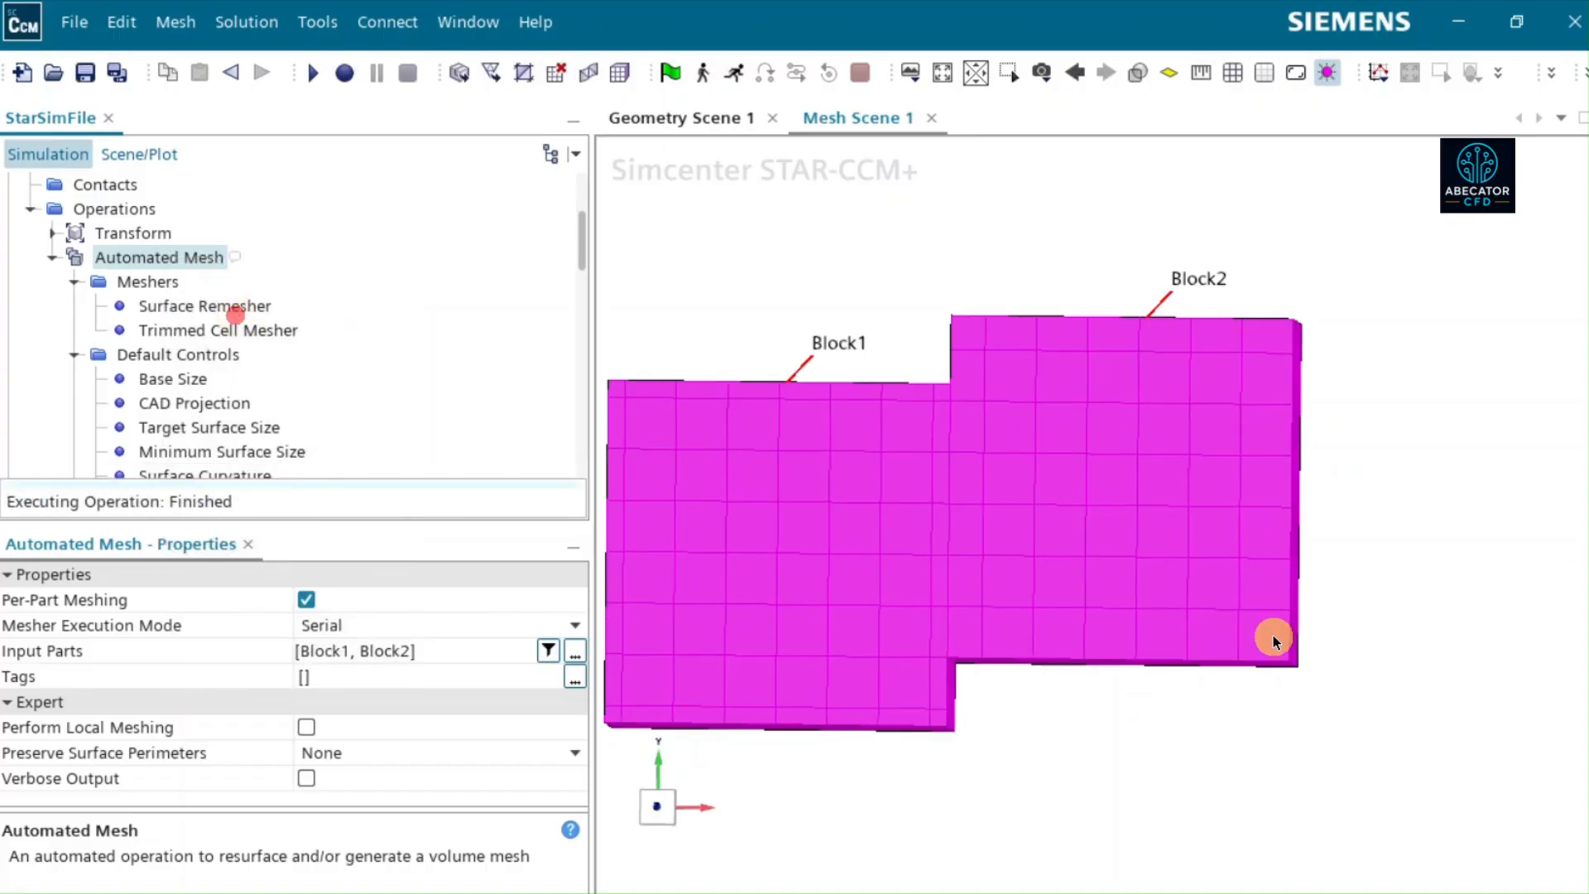
click(1192, 798)
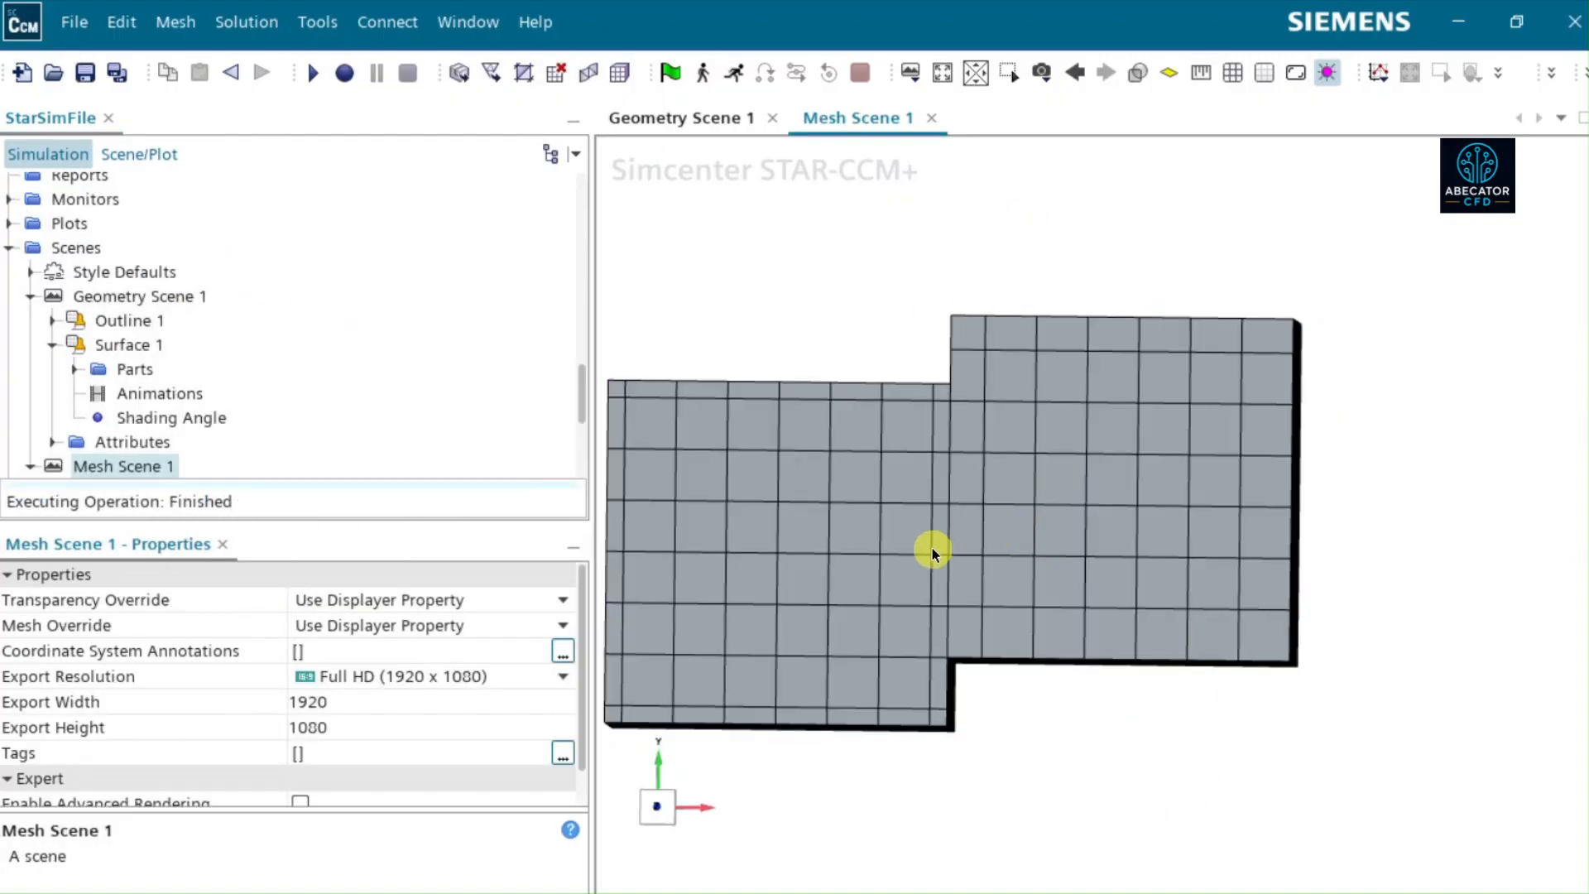
- Examine the regenerated mesh on both blocks from several angles against the Mesh Alignment Location point, checking the cells at the outer edges and interface
click(940, 75)
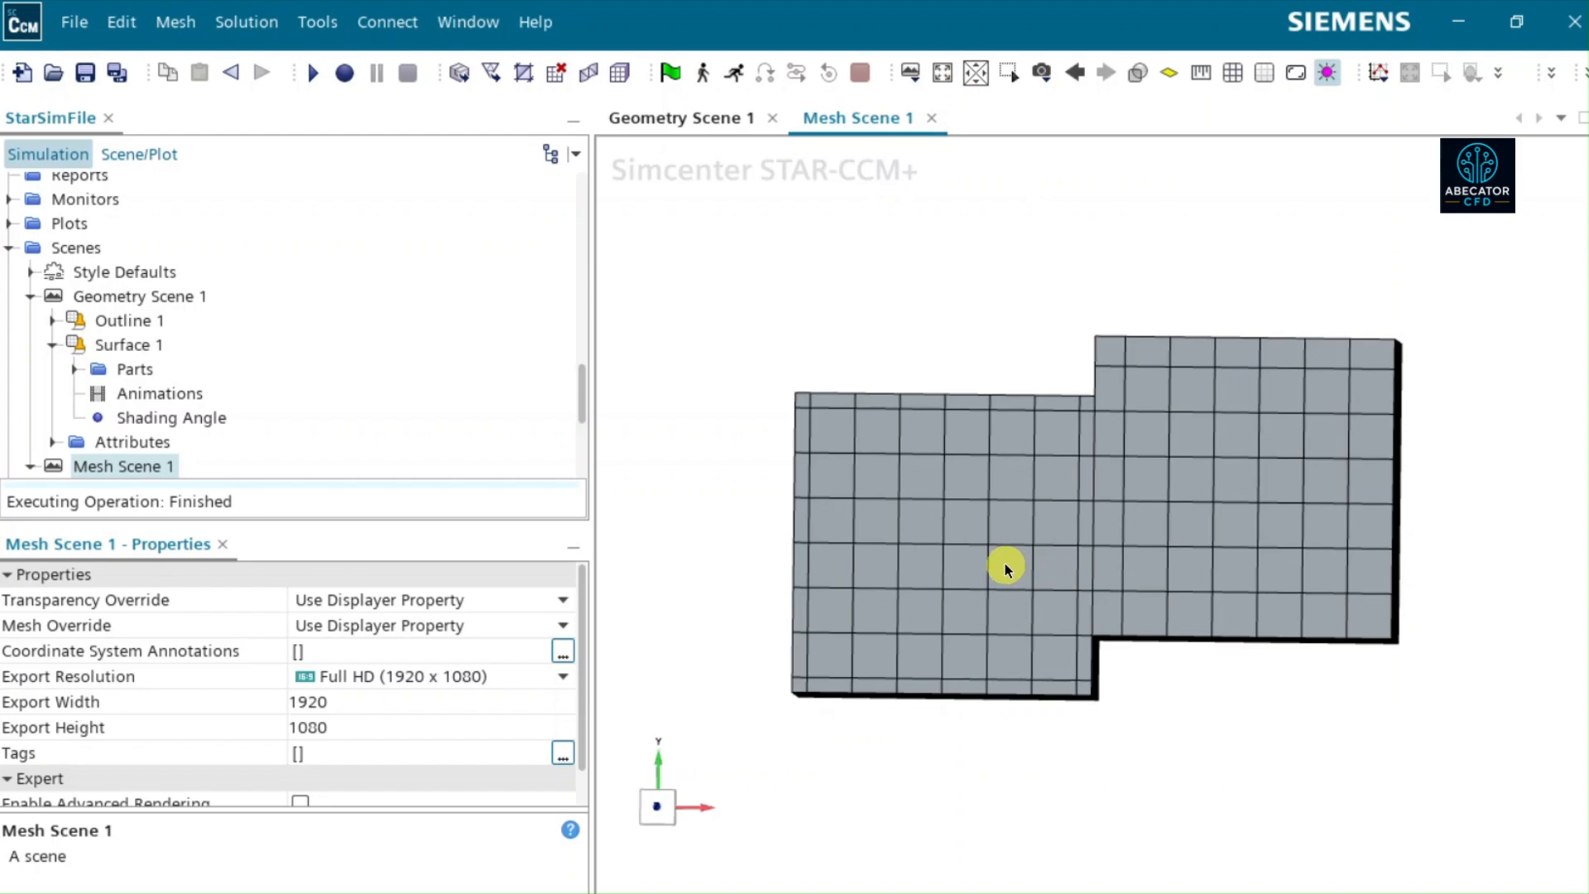
drag(1008, 563, 1153, 526)
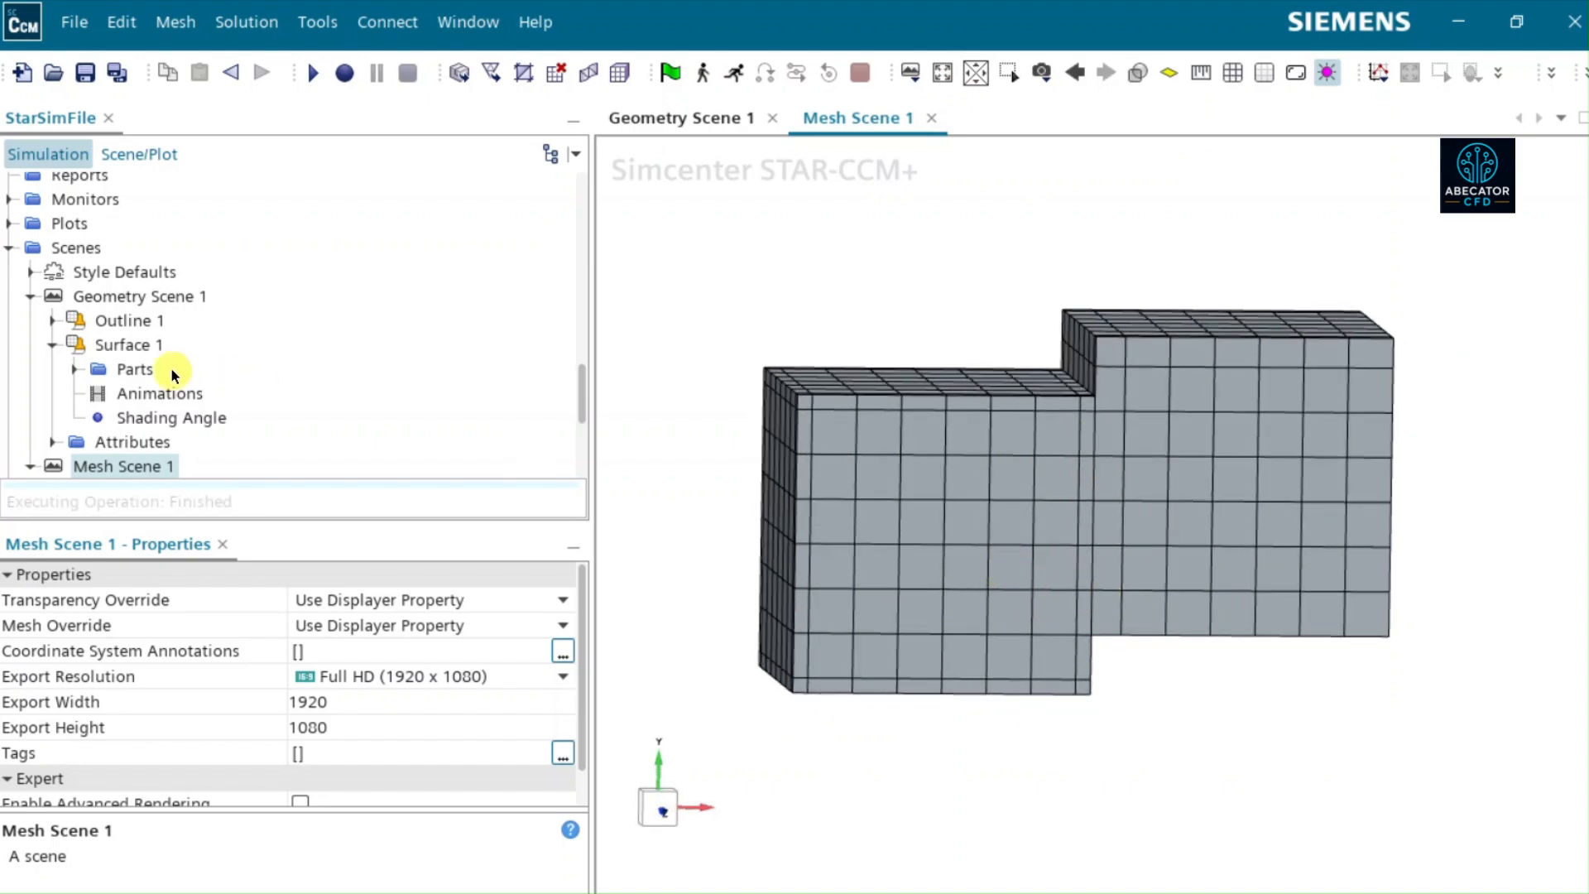
scroll(171, 366, up, 10)
scroll(171, 366, down, 2)
scroll(171, 377, down, 3)
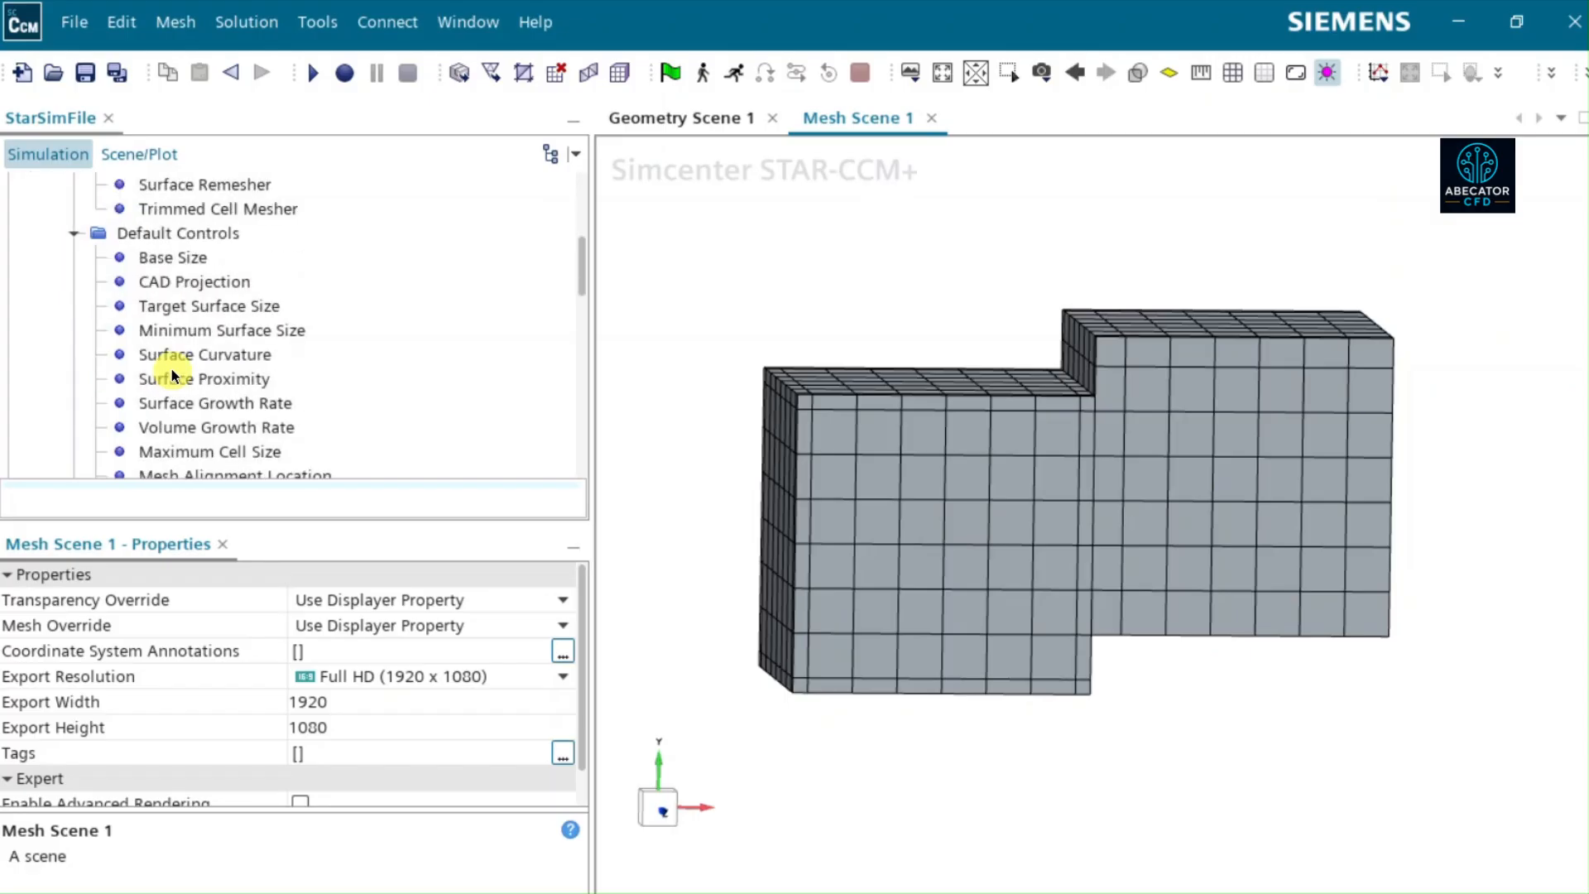
scroll(172, 377, down, 2)
click(261, 403)
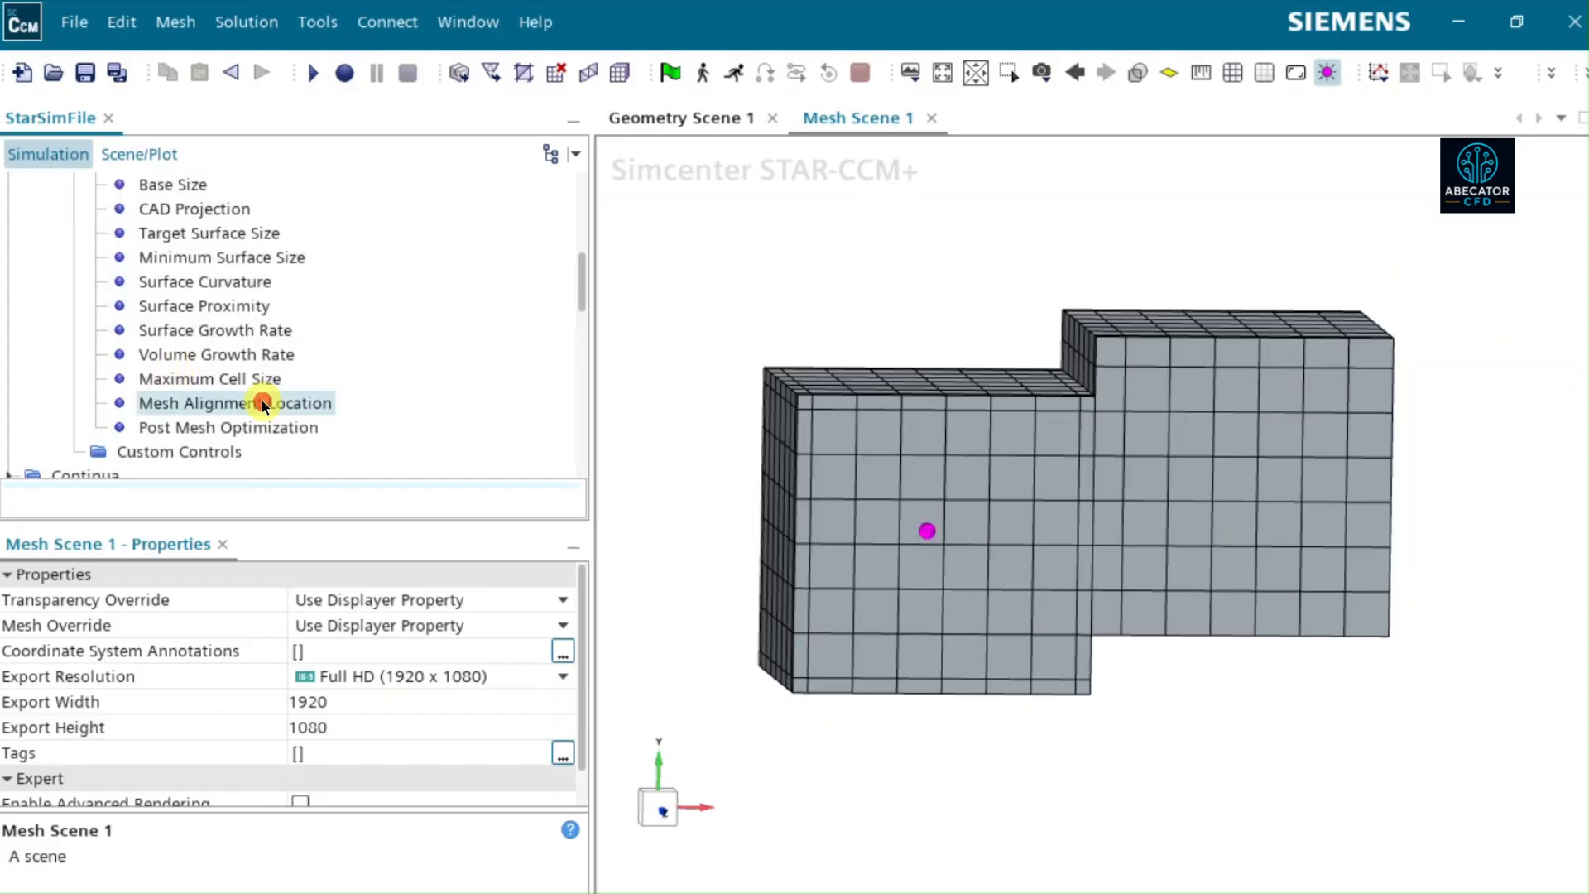
drag(981, 594, 944, 543)
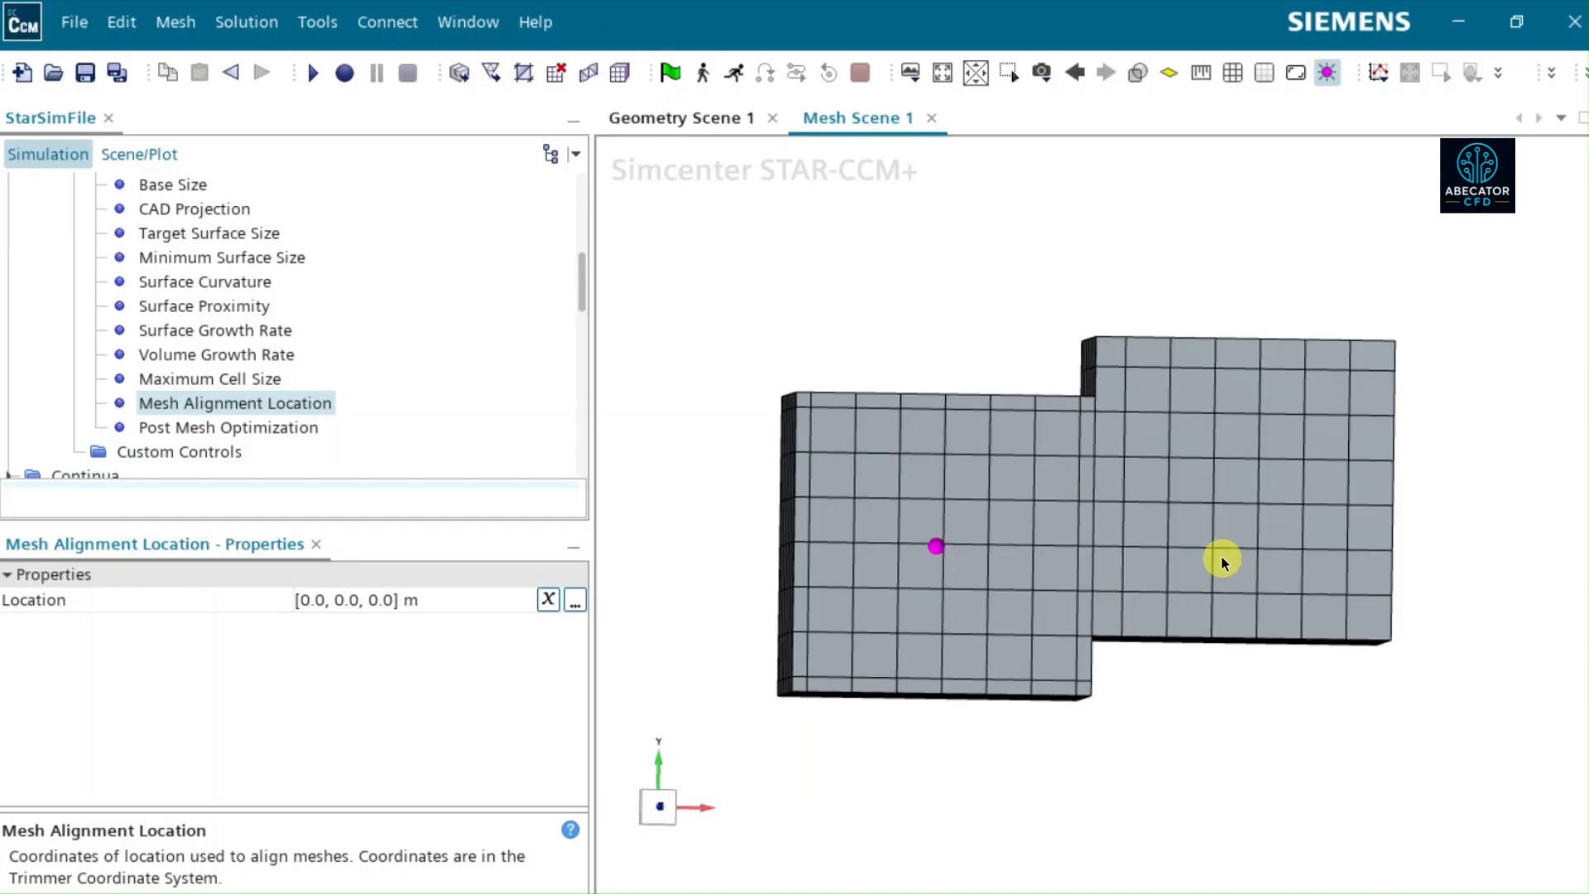
drag(1185, 556, 1142, 593)
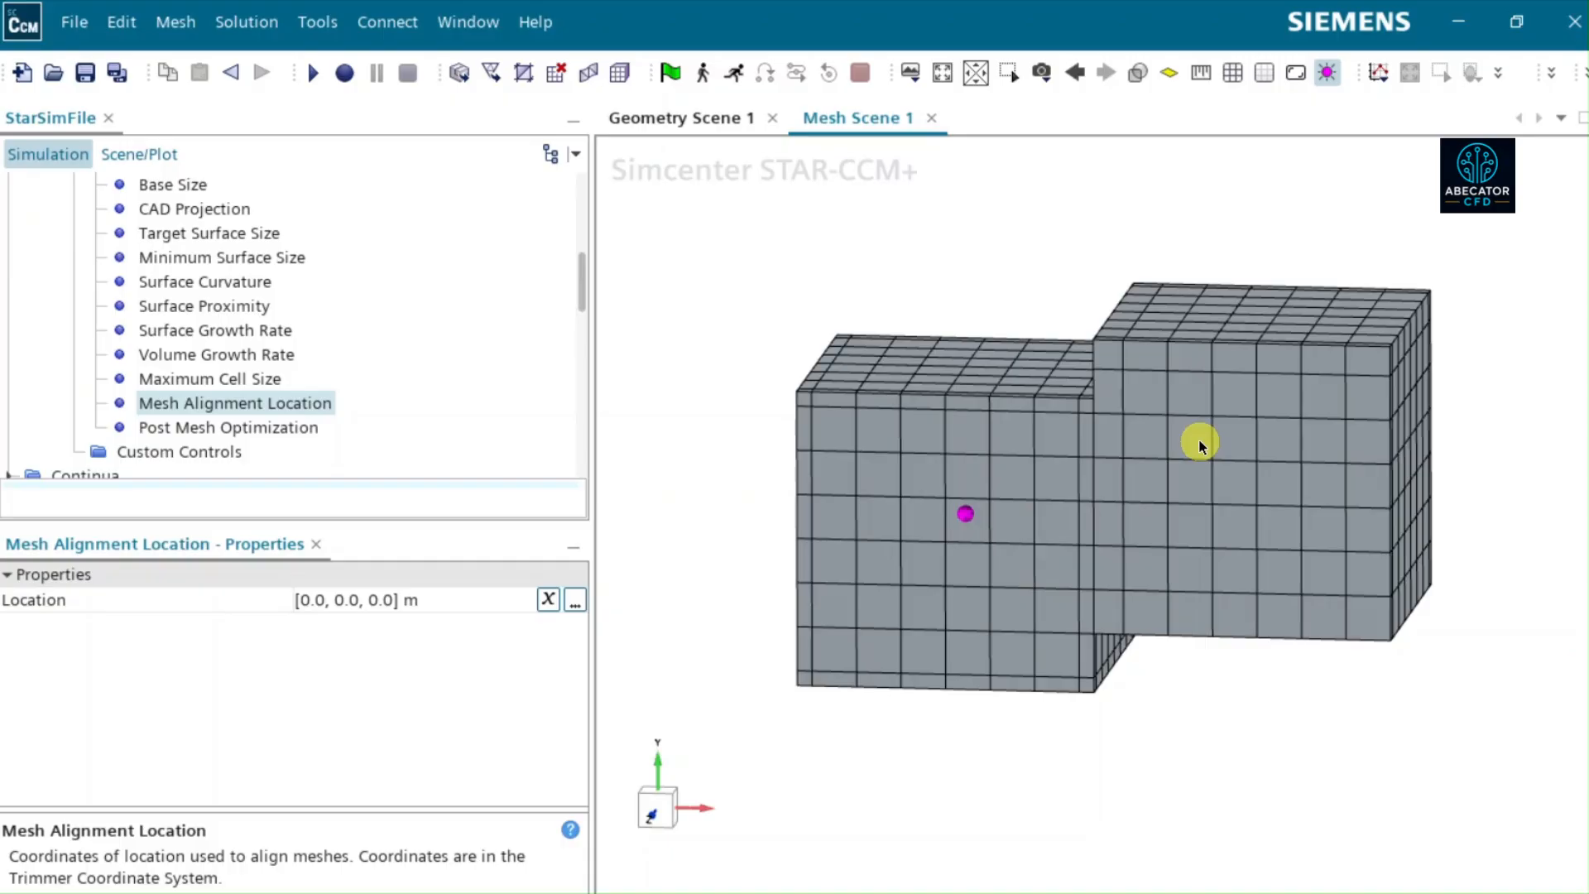
- Collapse the Automated Mesh operation's settings in the simulation tree and view the final mesh of both blocks in perspective
mouse_move(257, 310)
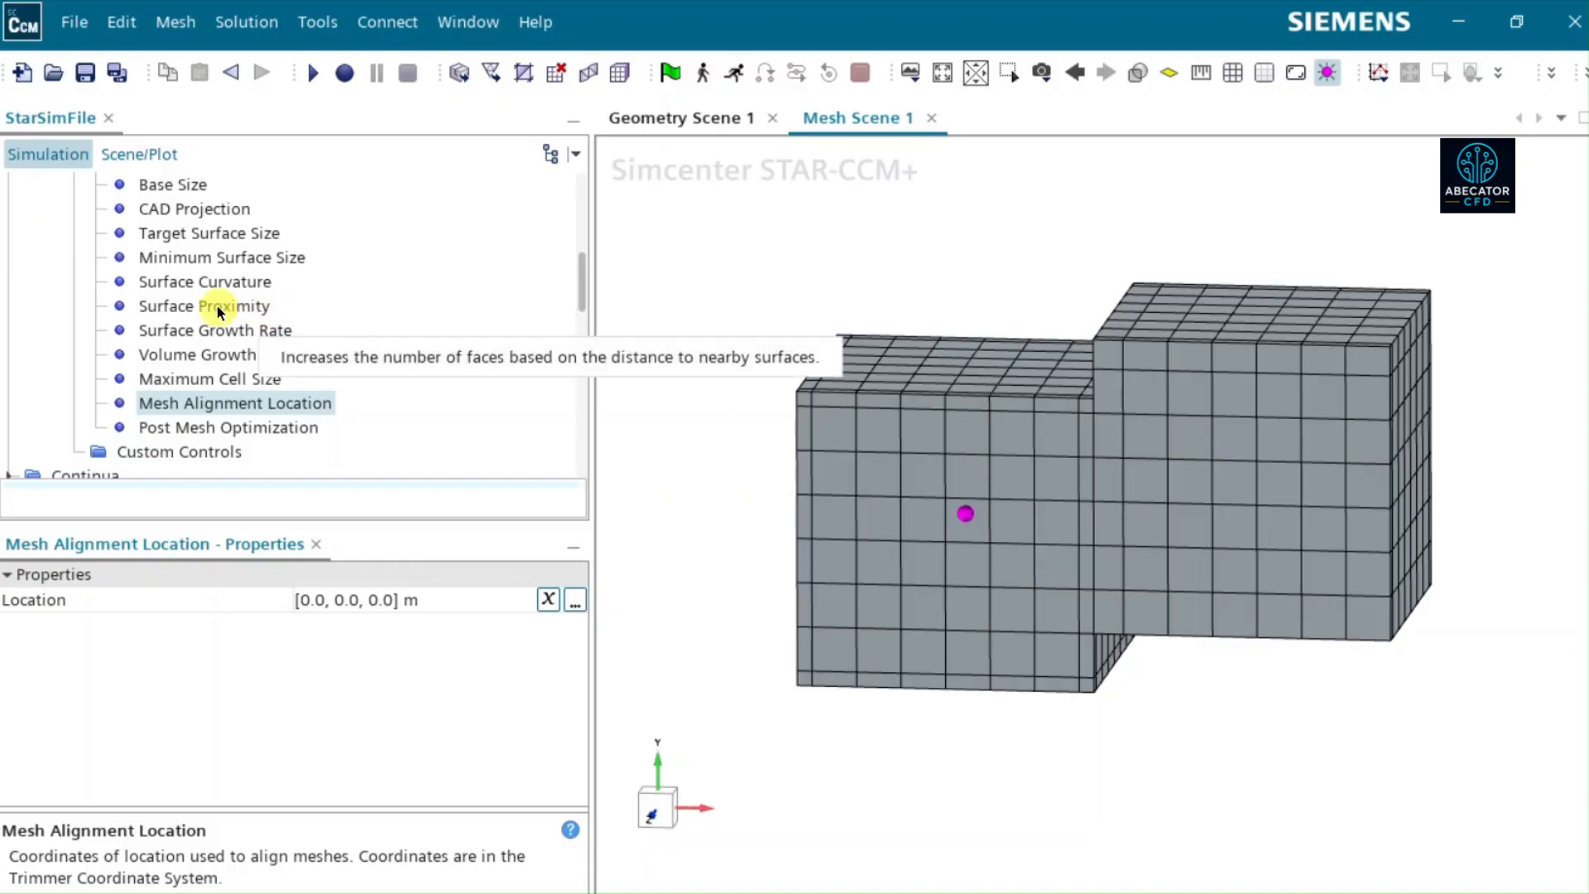
scroll(216, 308, up, 2)
scroll(217, 308, up, 1)
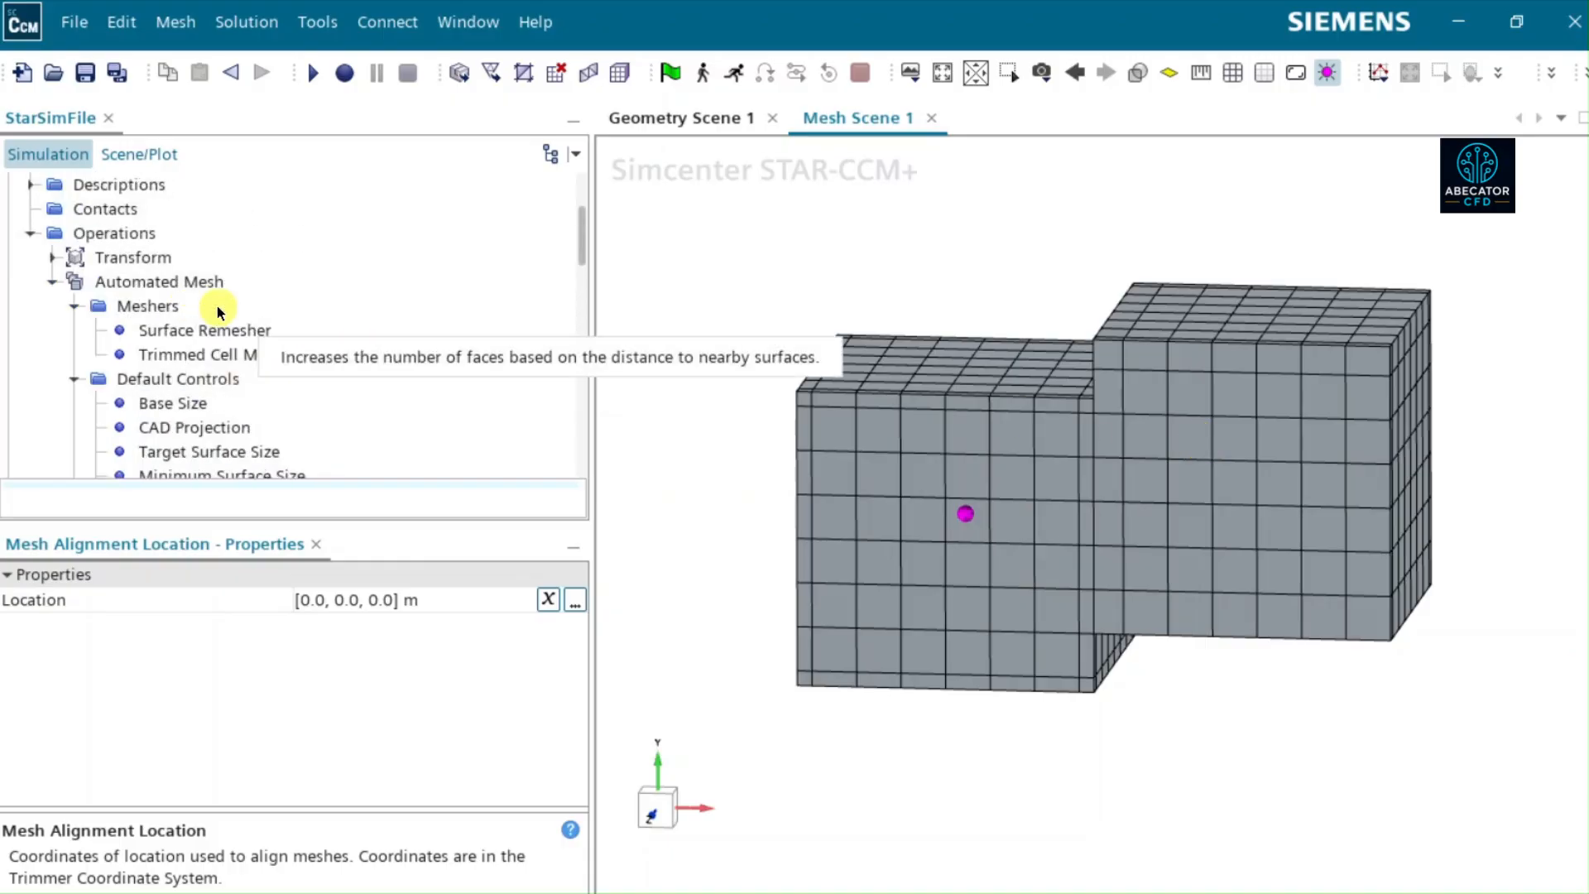
click(49, 281)
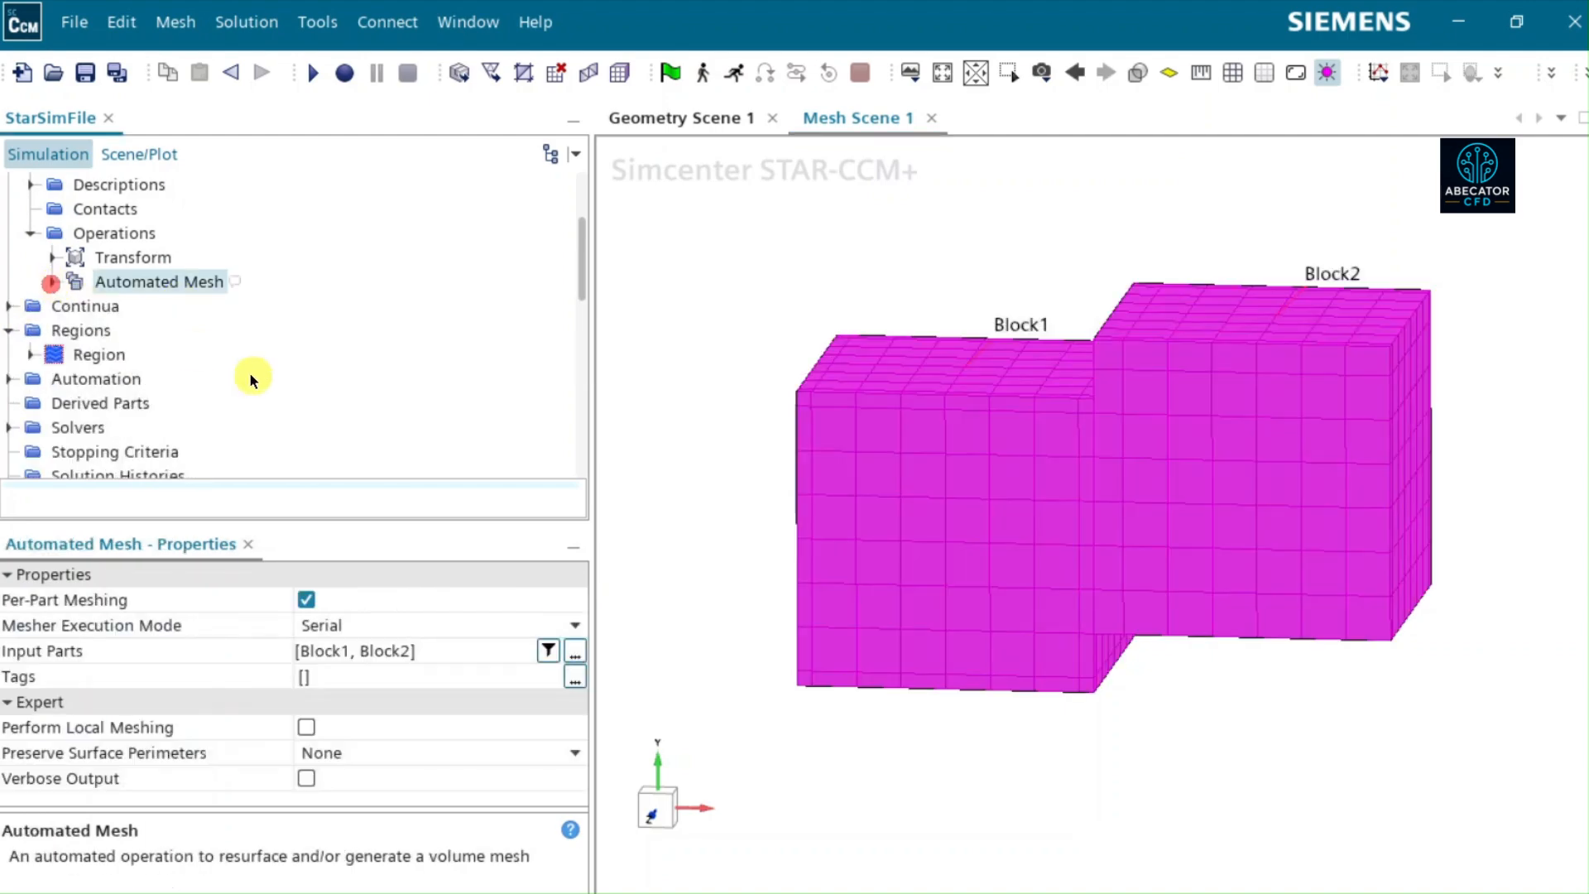
click(720, 347)
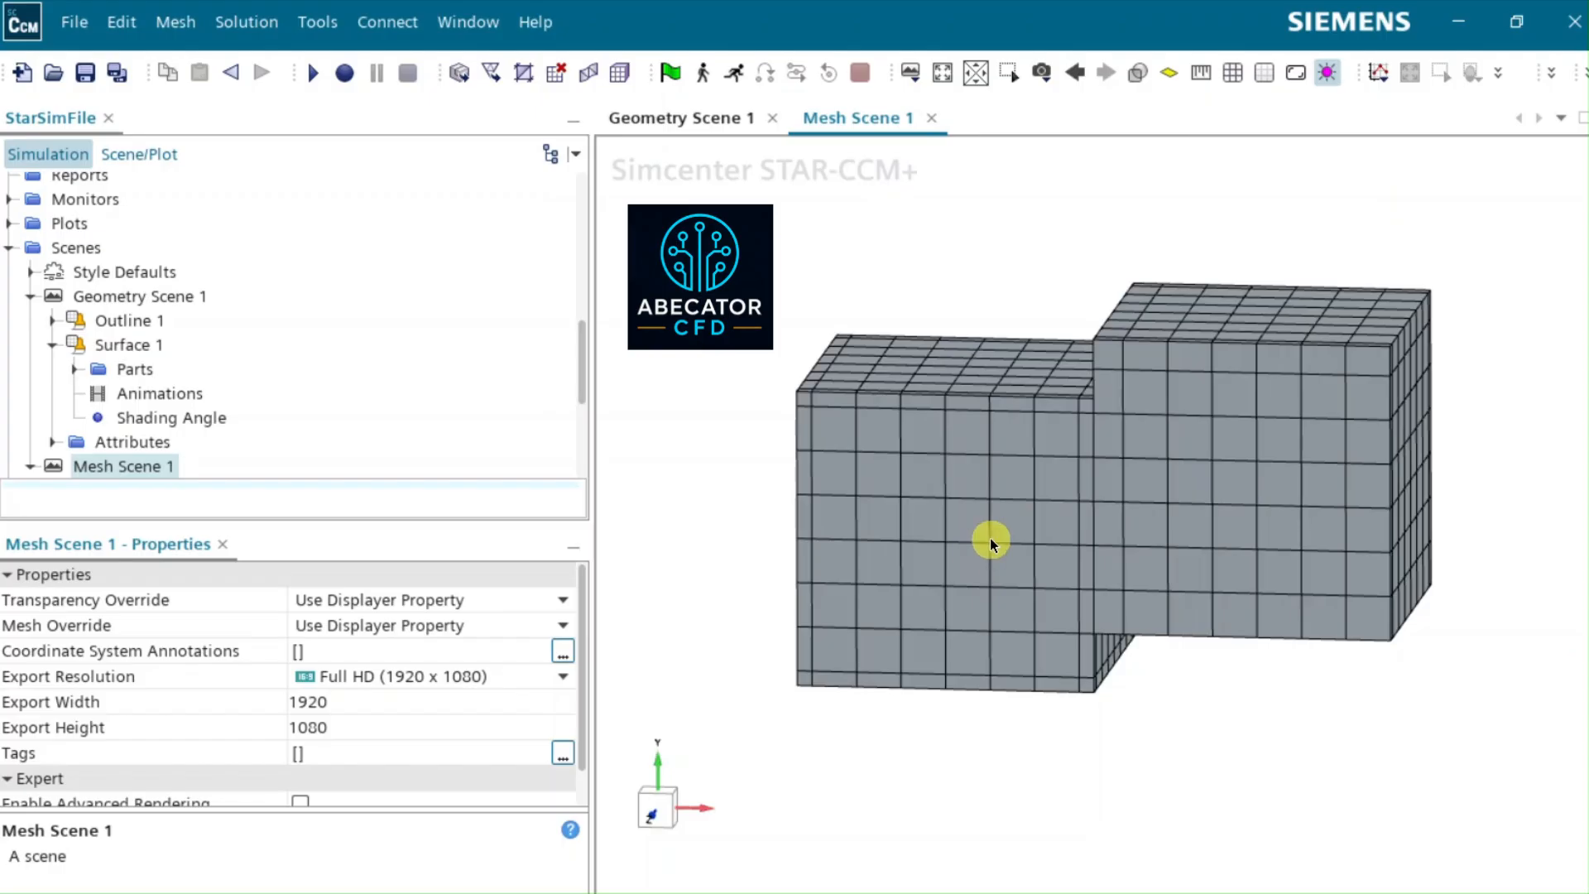
mouse_move(990, 542)
mouse_down()
mouse_move(1153, 539)
mouse_move(1095, 582)
mouse_move(1035, 586)
mouse_move(965, 508)
mouse_move(1057, 482)
mouse_move(1103, 535)
mouse_move(1110, 579)
mouse_up()
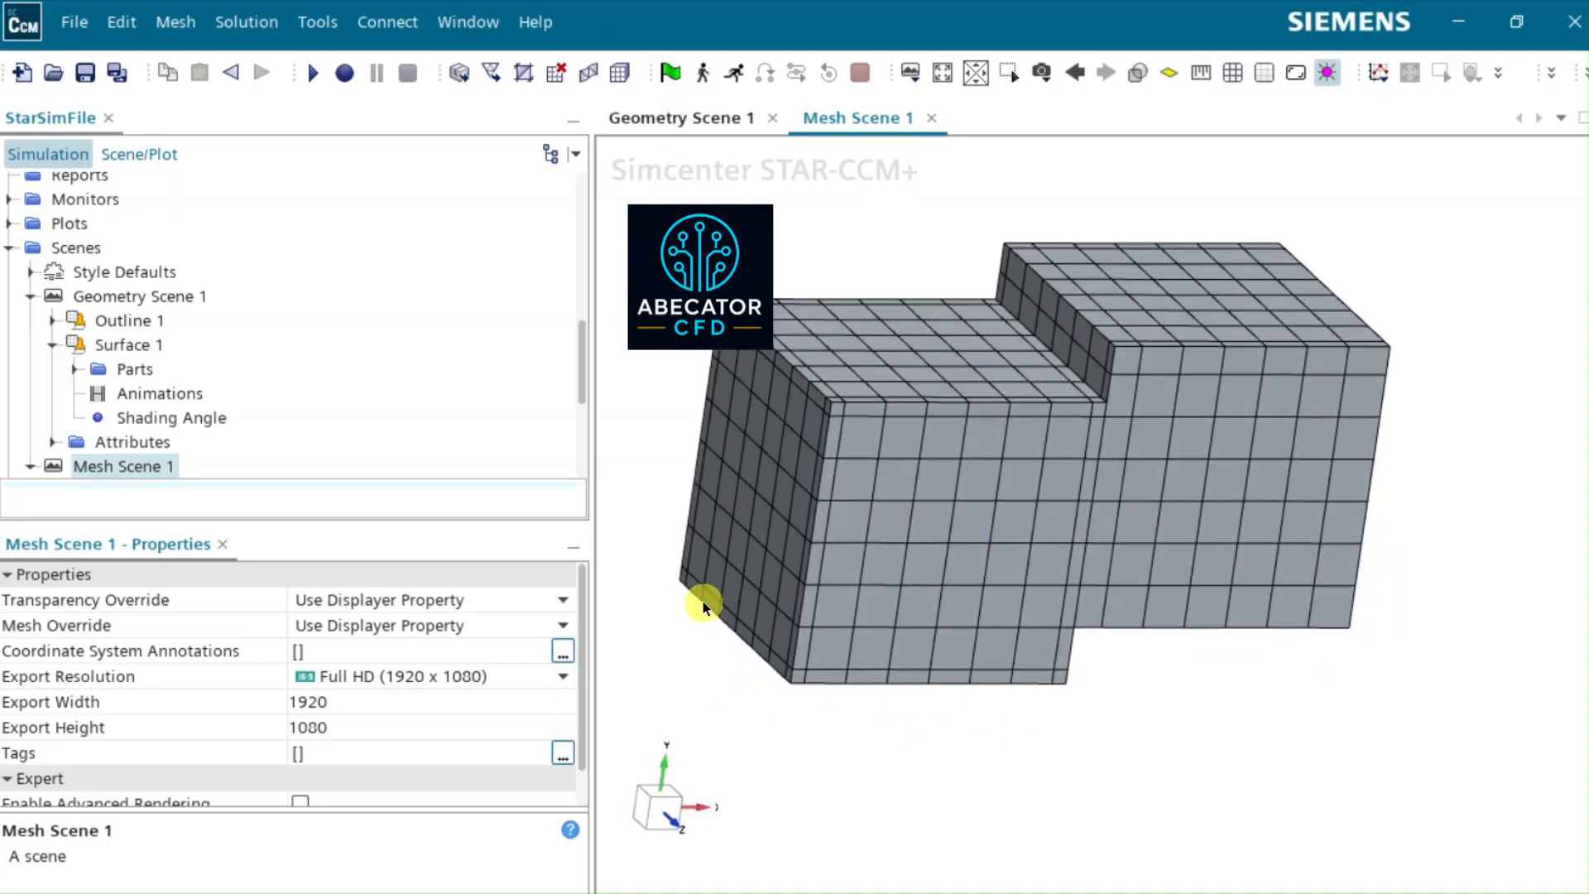